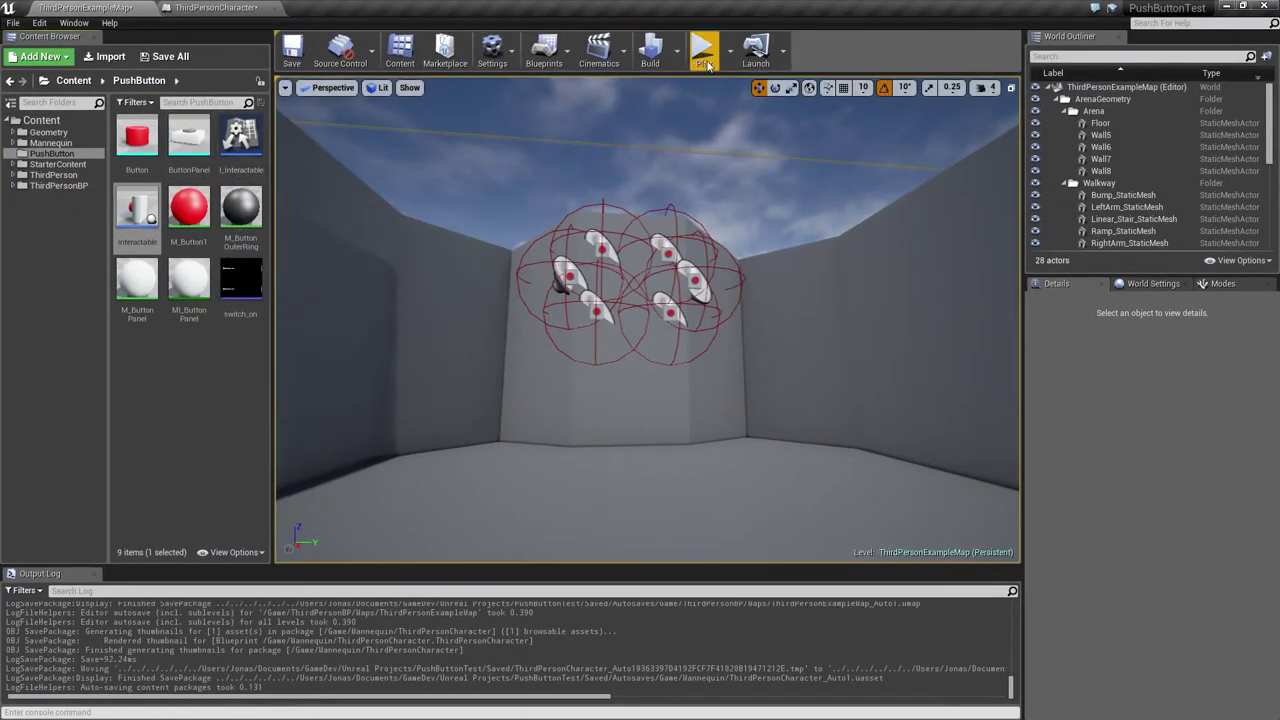
- Launch Play In Editor so the third-person character runs in the example level
click(703, 52)
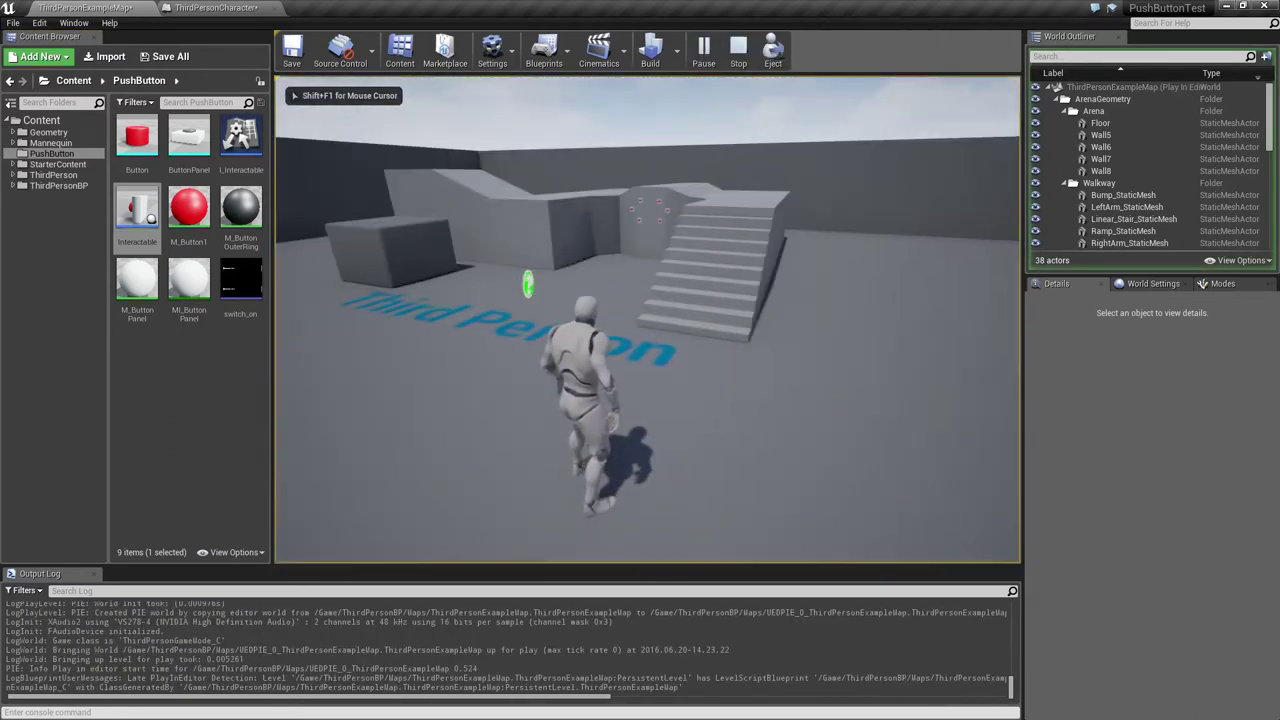
- Run the character across the floor and up and down the stairs
key(w)
key(w)
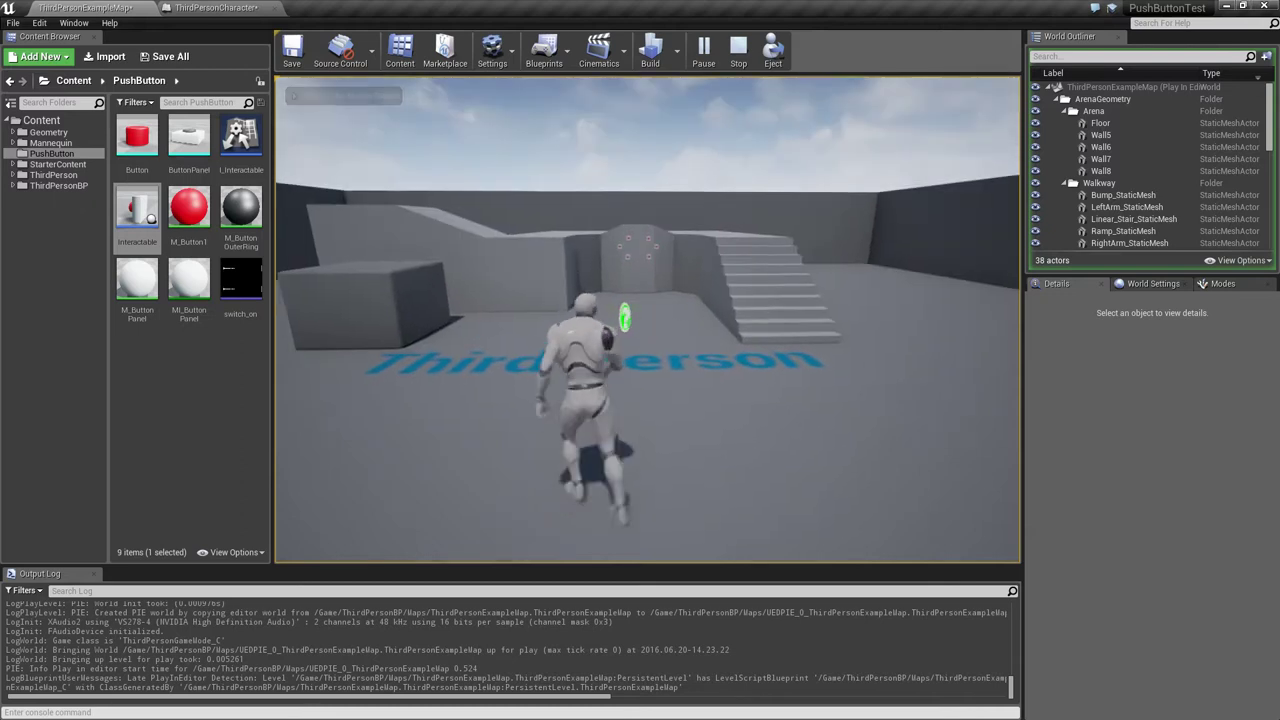
key(w)
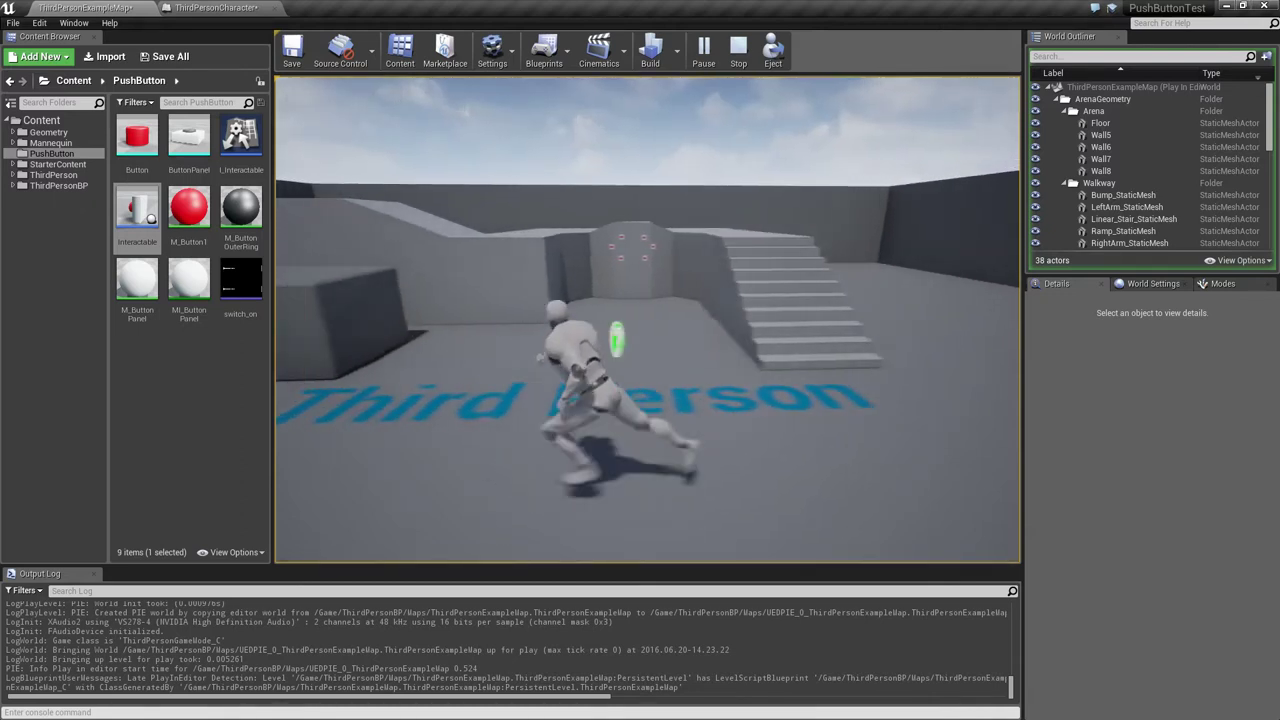
key(w)
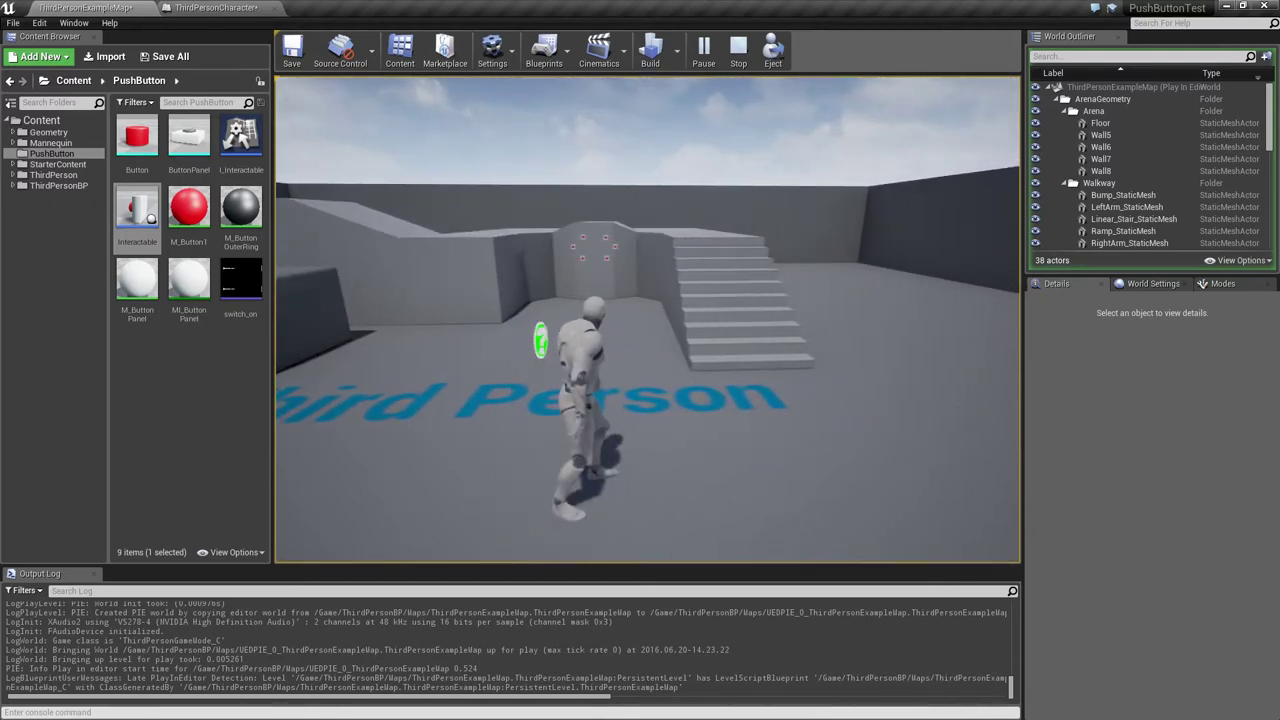
key(w)
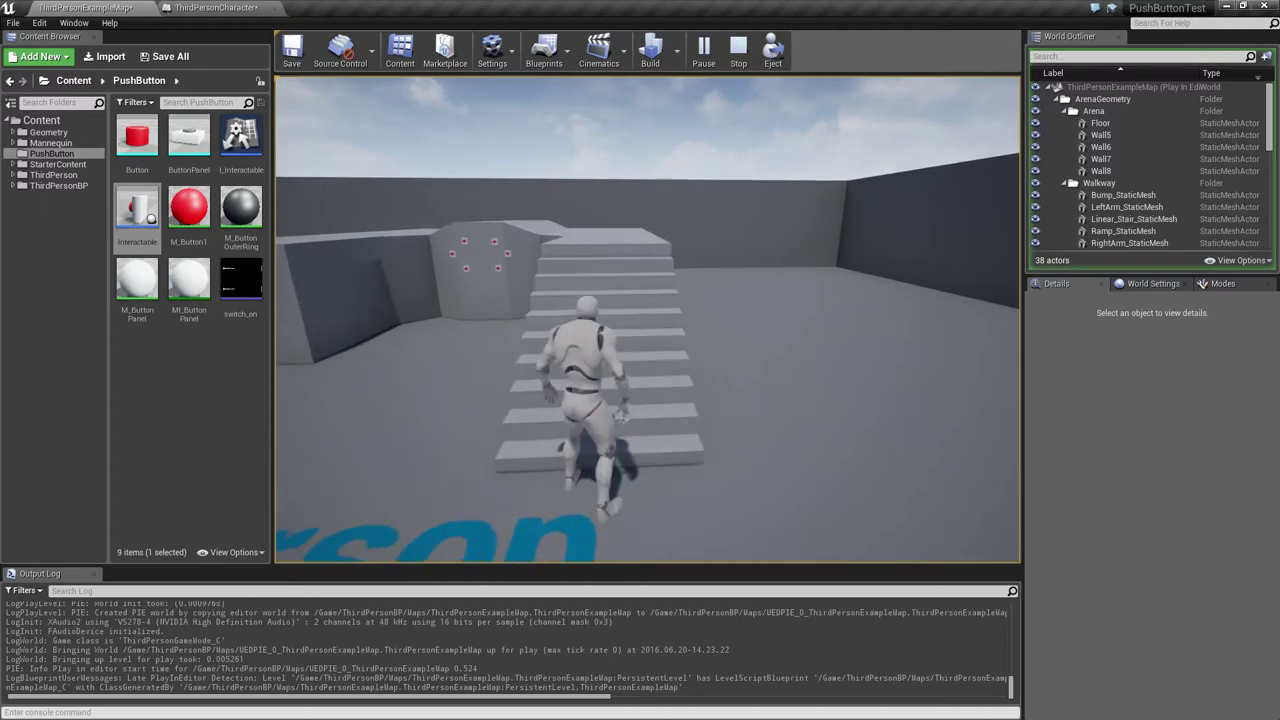
key(w)
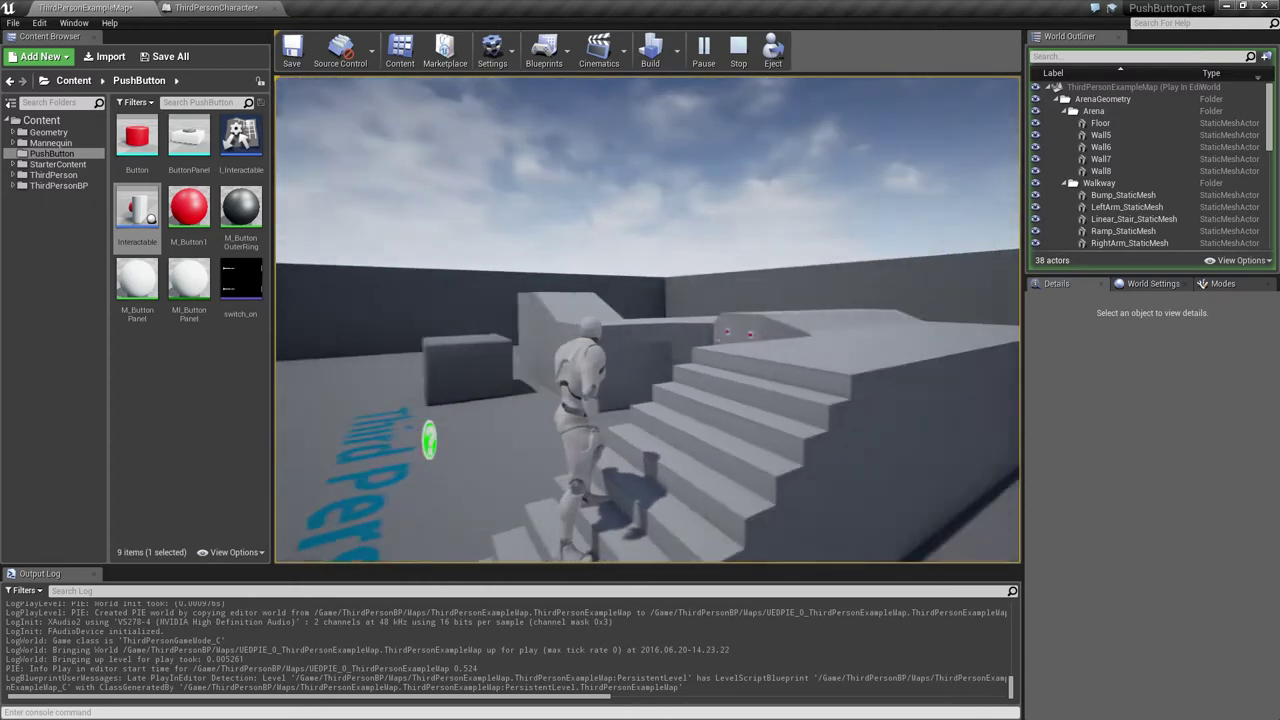
key(w)
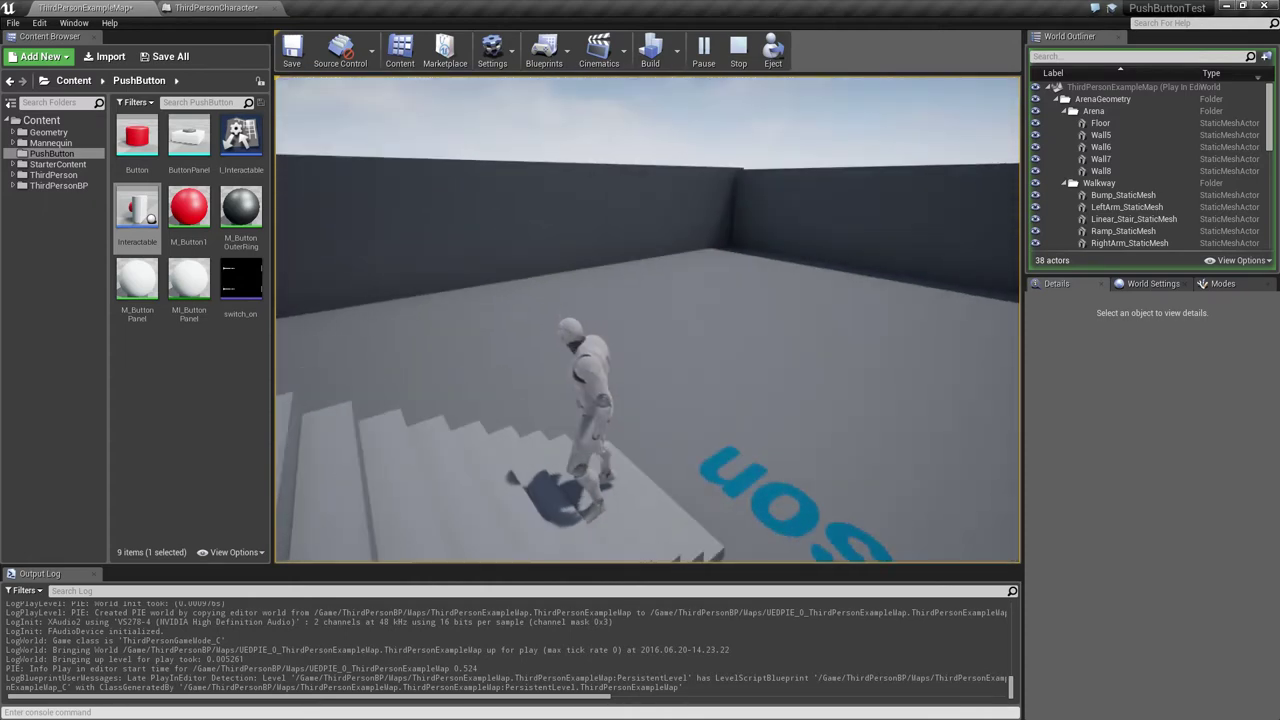
key(w)
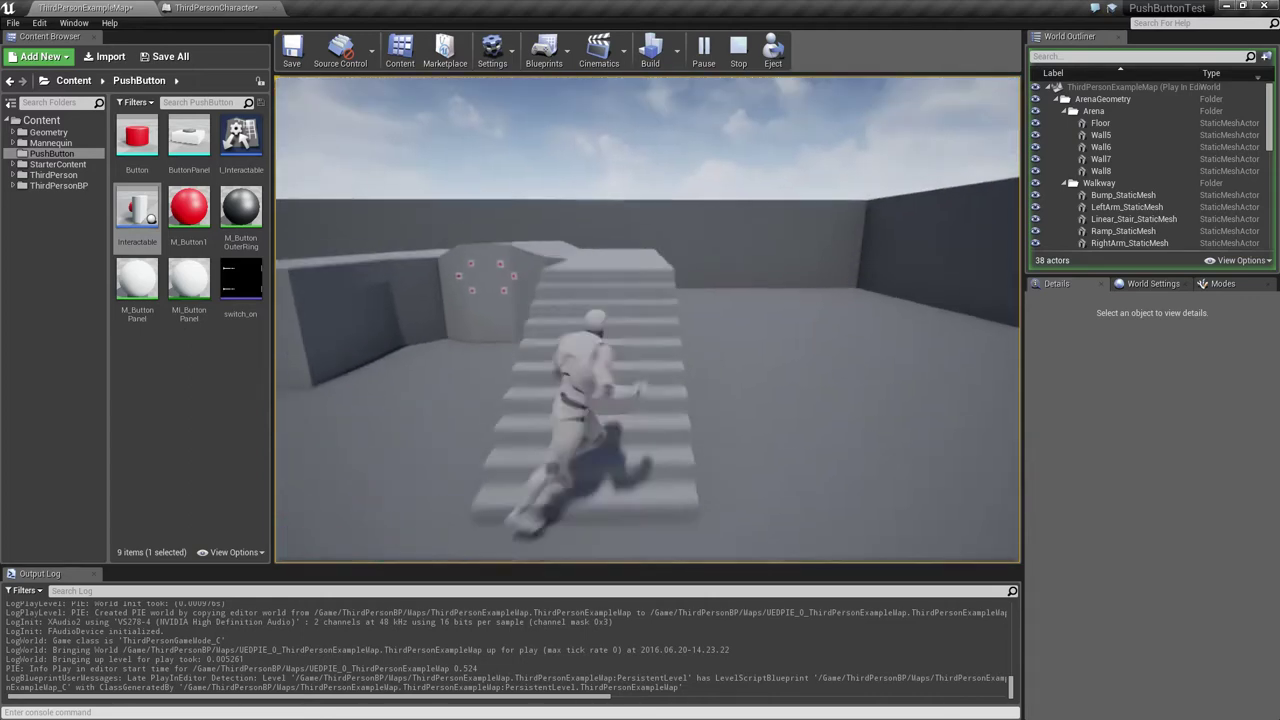
key(w)
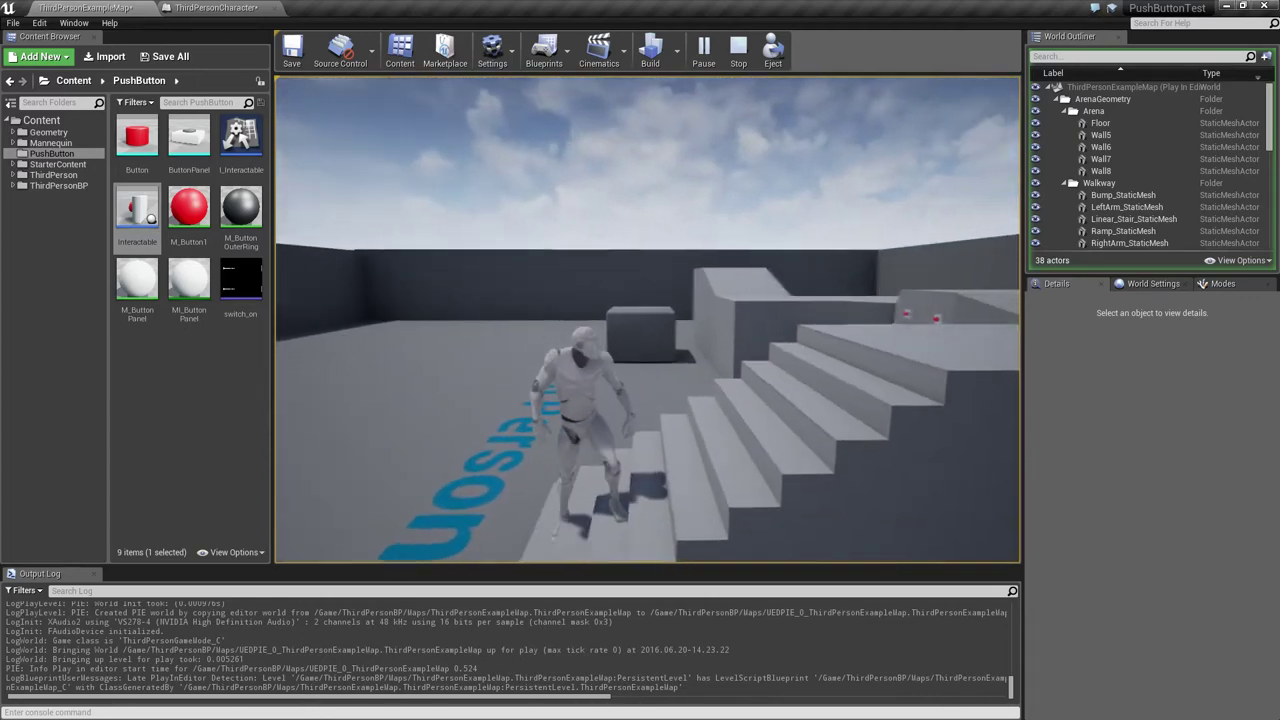
key(w)
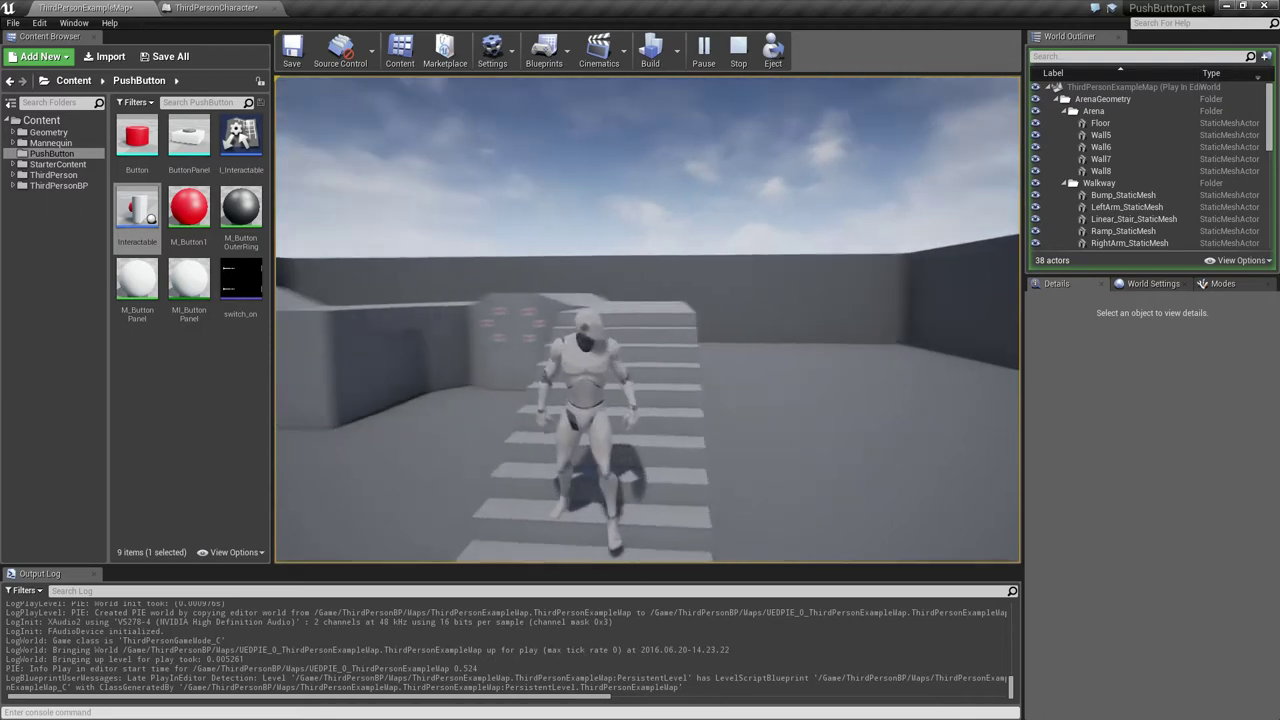
key(w)
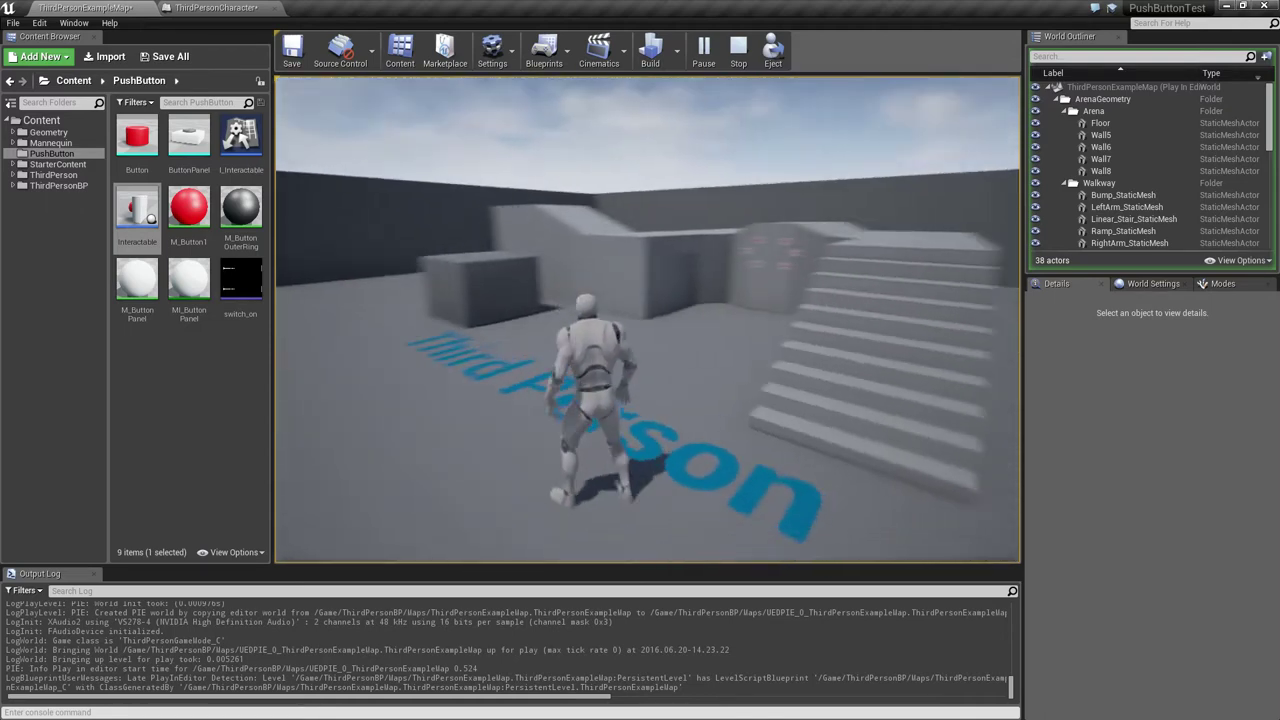
key(w)
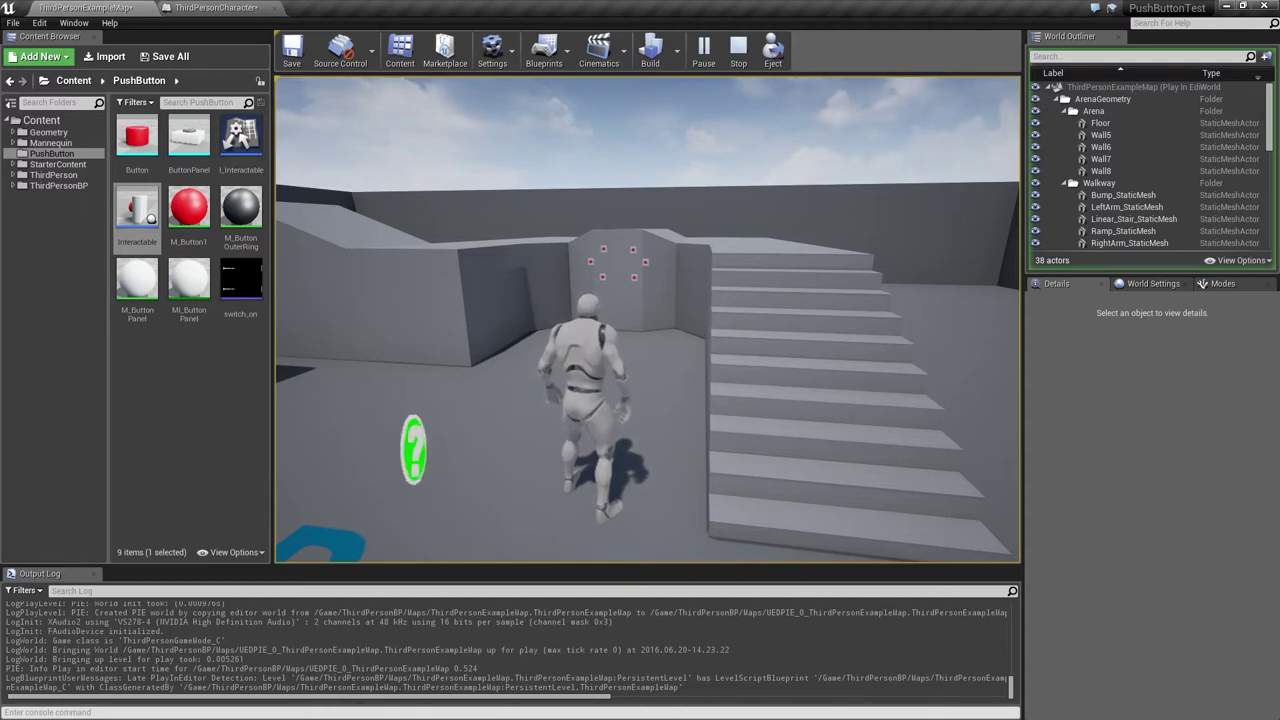
- Walk past the green question-mark pickup to the red-button wall and try a button
key(w)
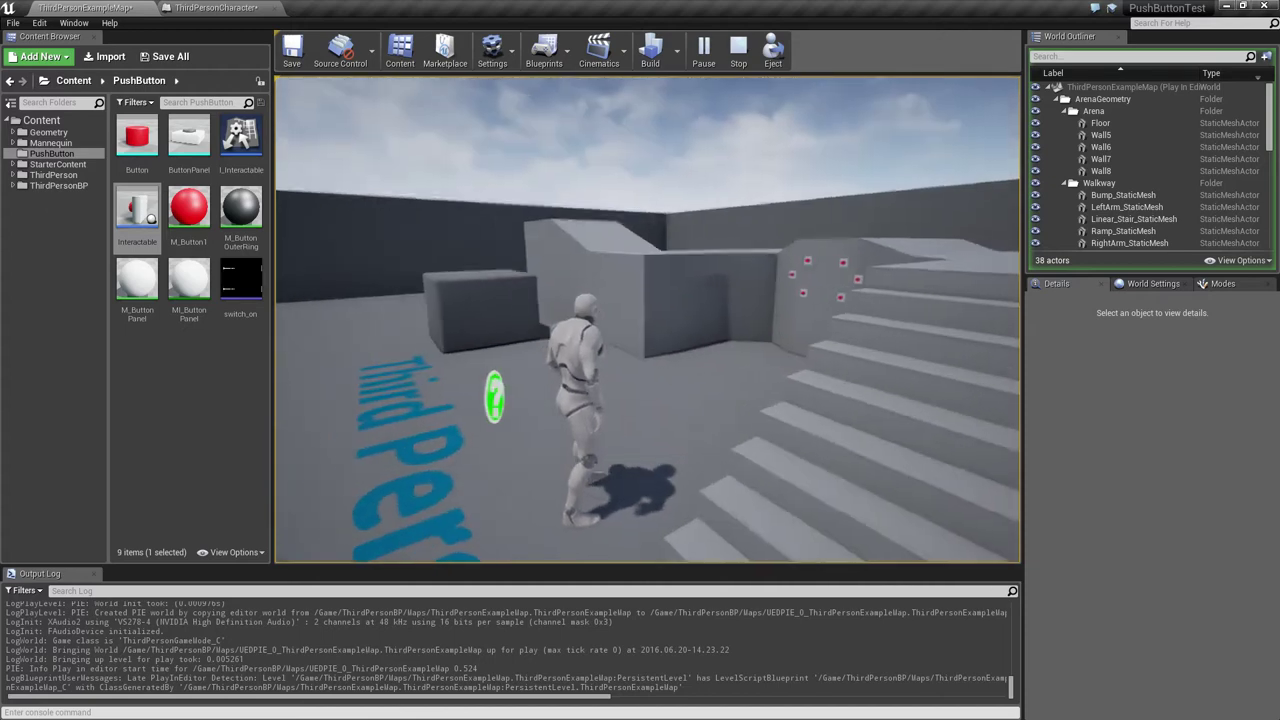
key(w)
key(w)
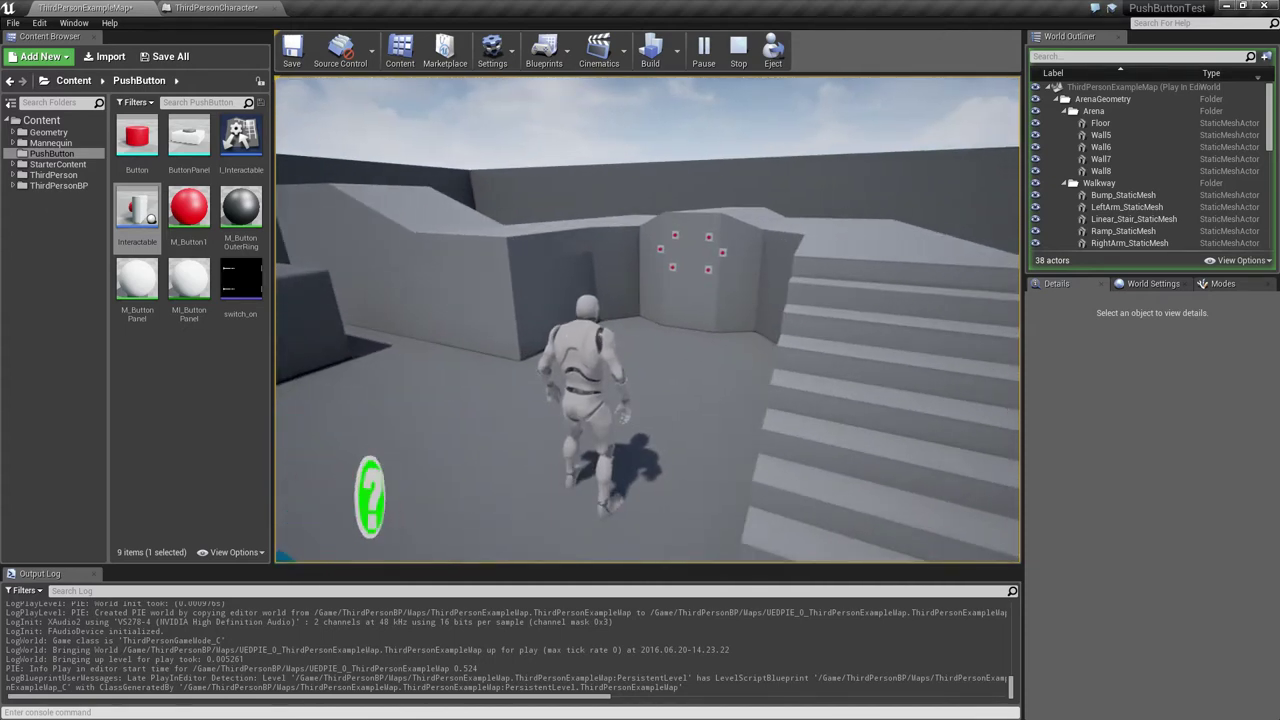
key(w)
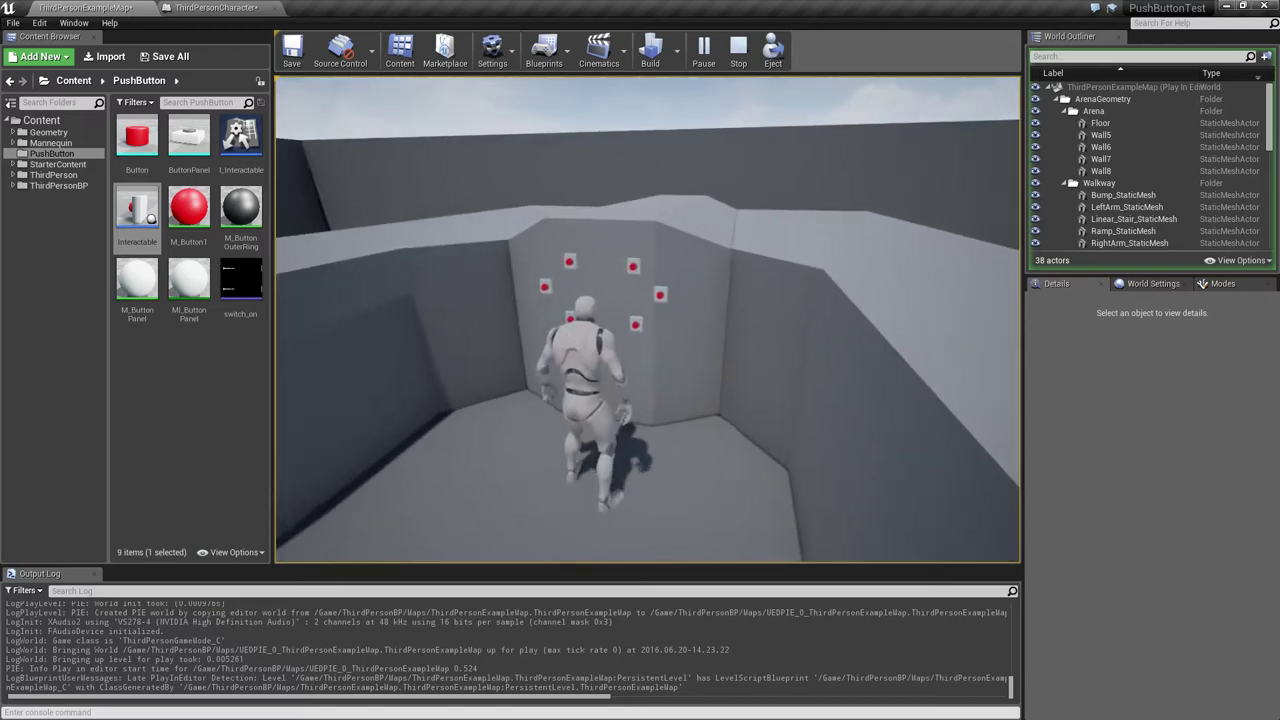
key(w)
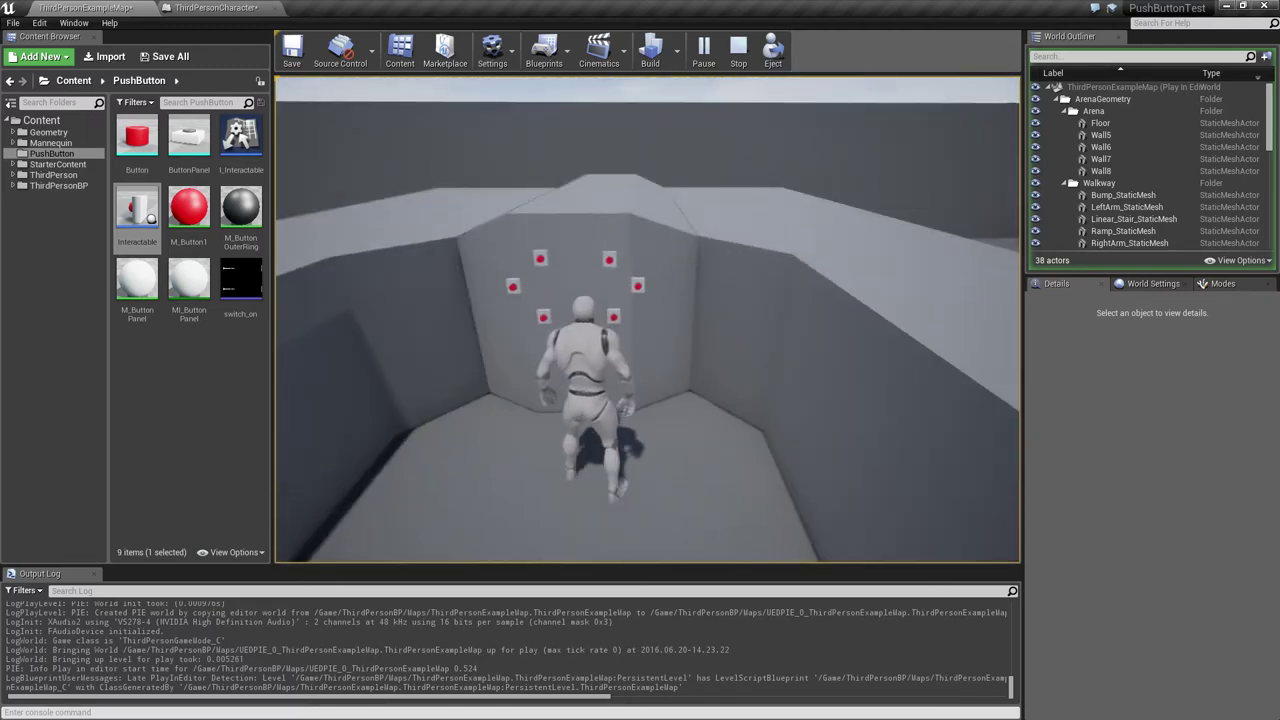
key(w)
key(e)
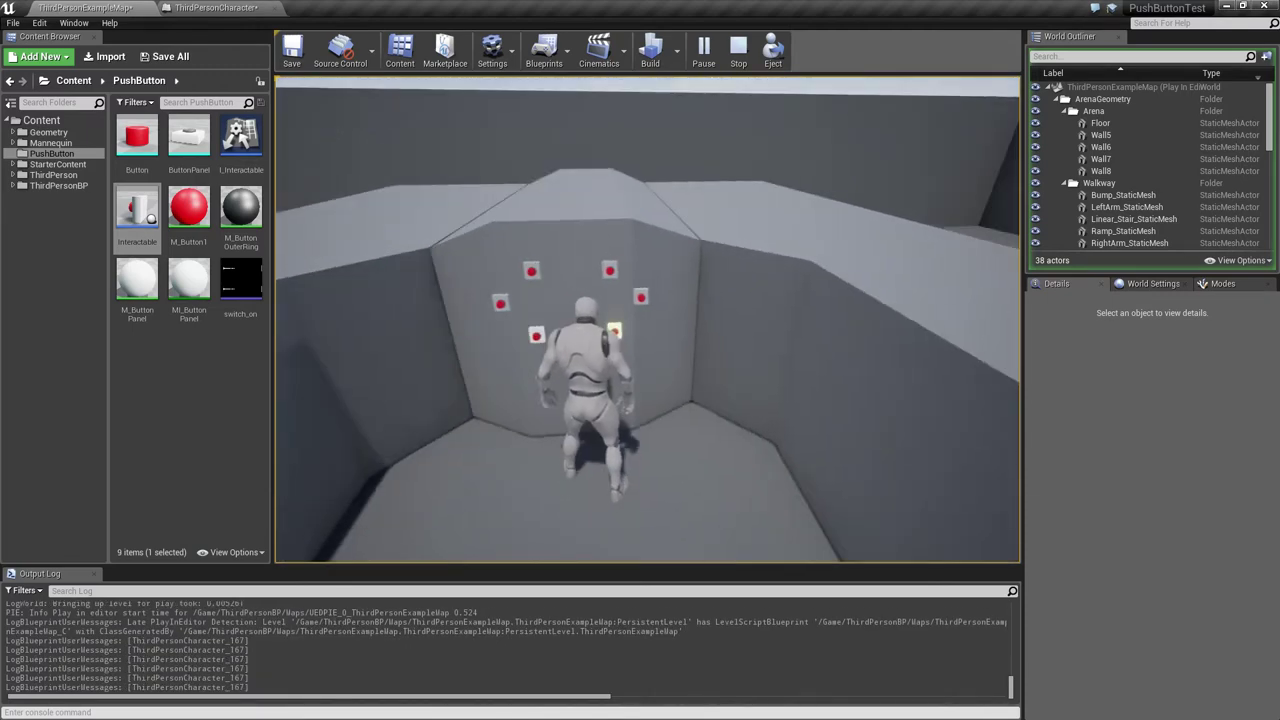
key(w)
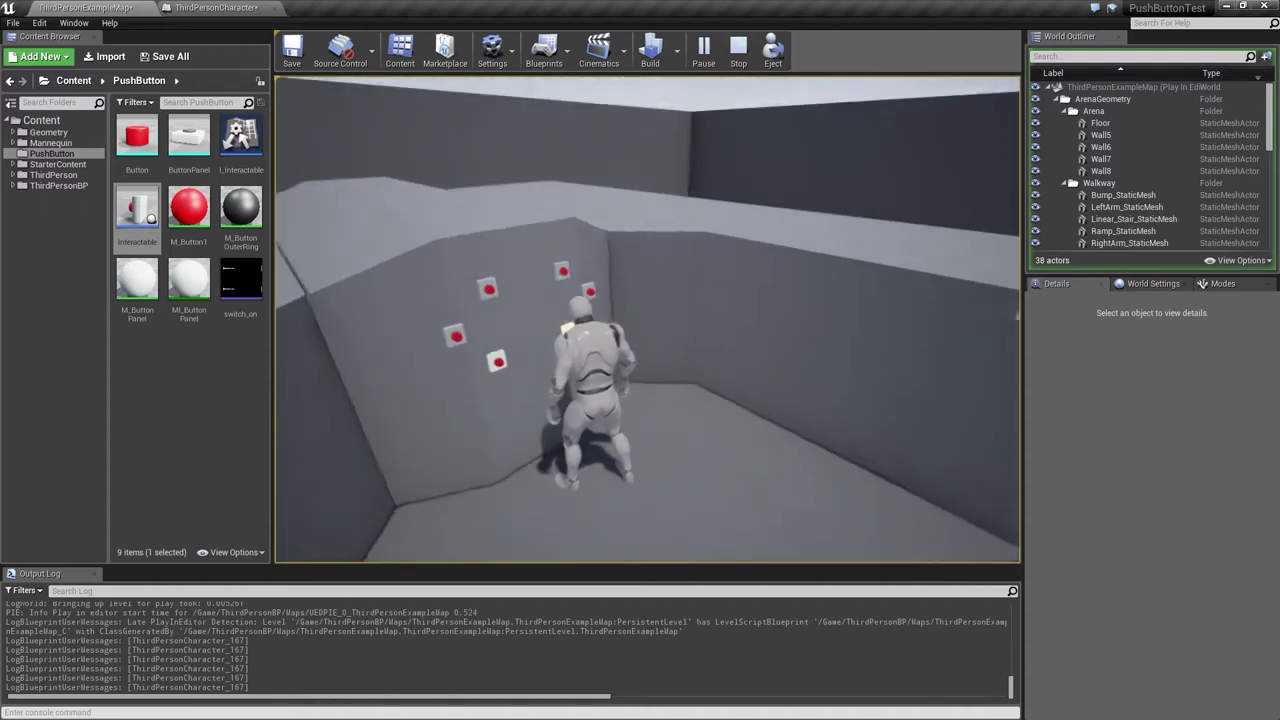
key(w)
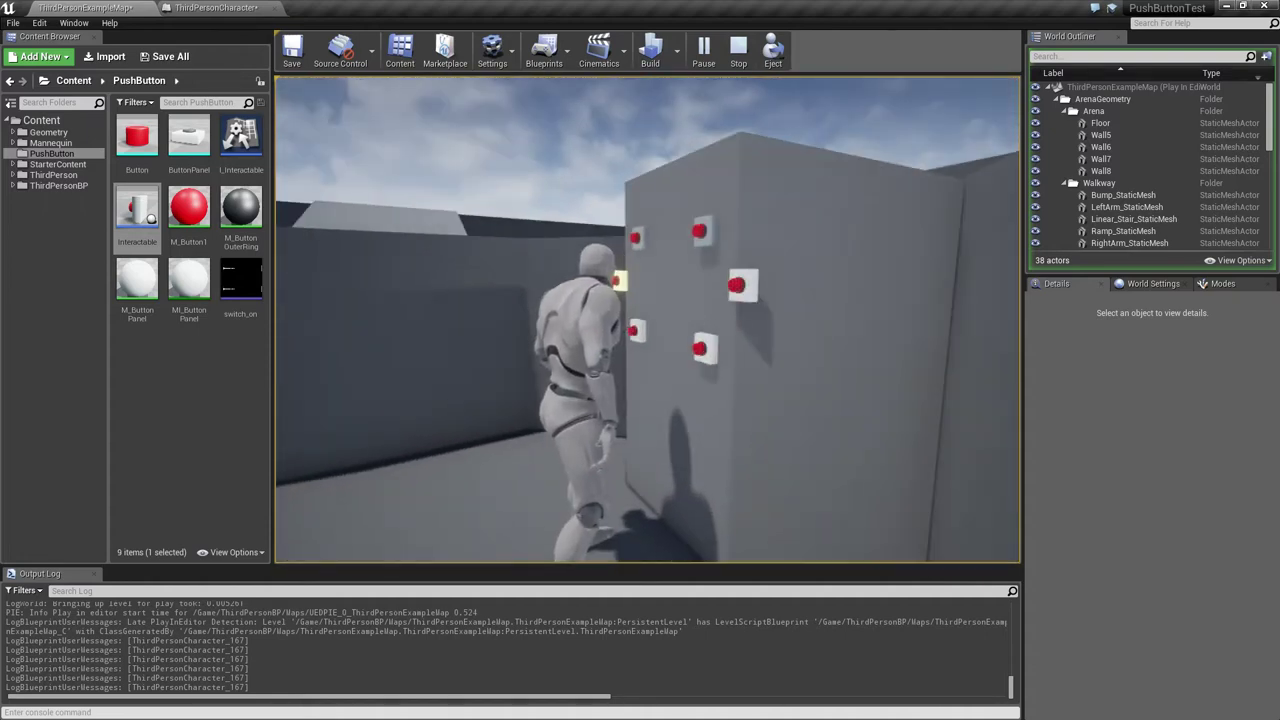
key(w)
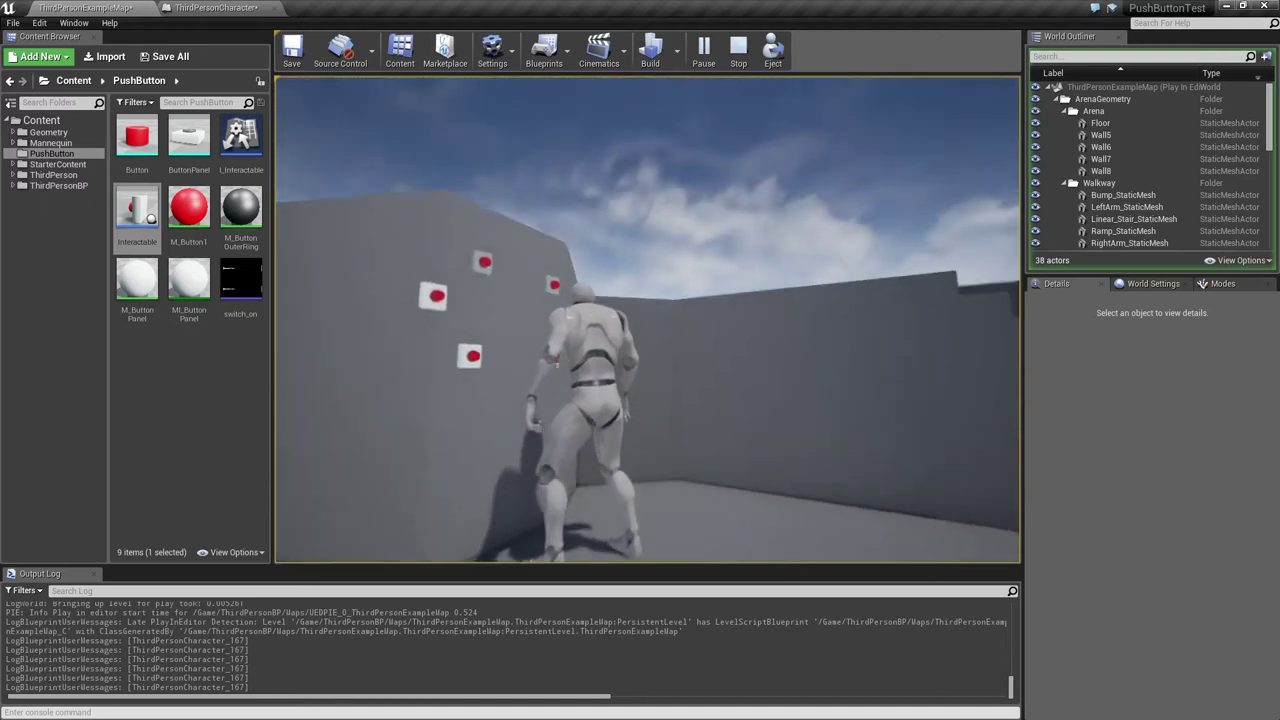
key(w)
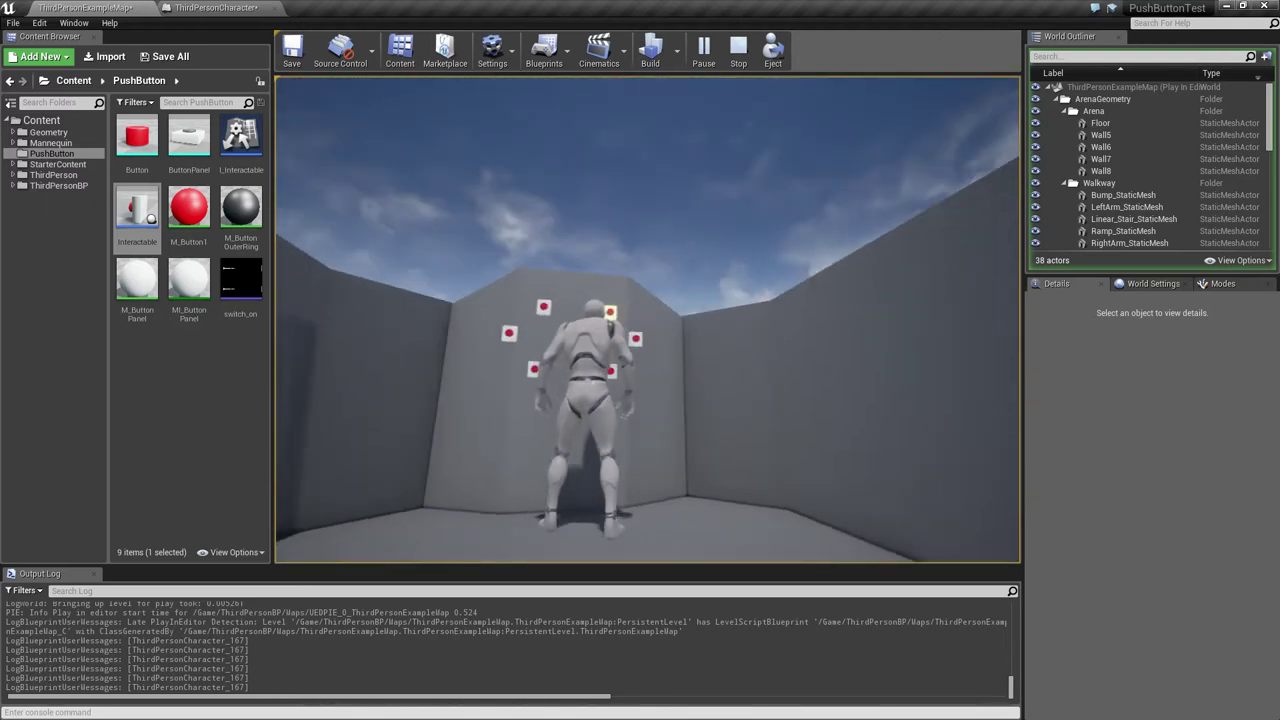
- Press the lit wall buttons until 'Button Pressed!' messages appear, then stop the play session
key(e)
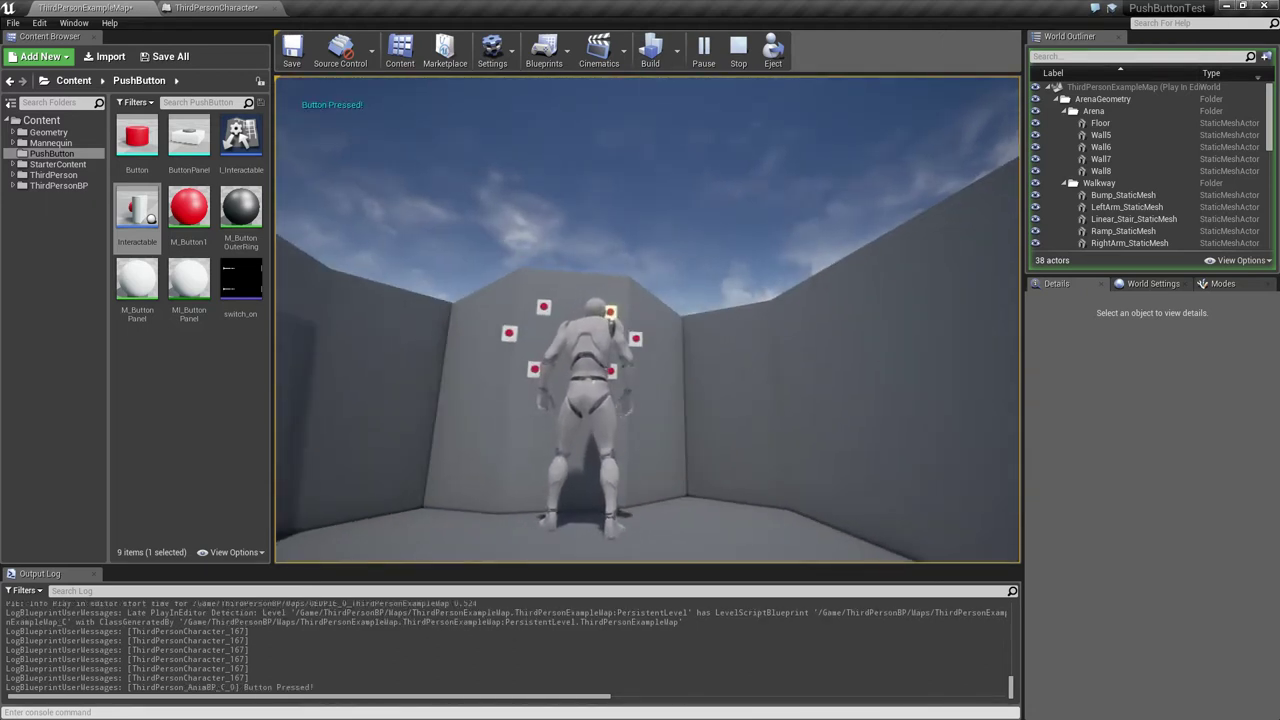
key(a)
key(e)
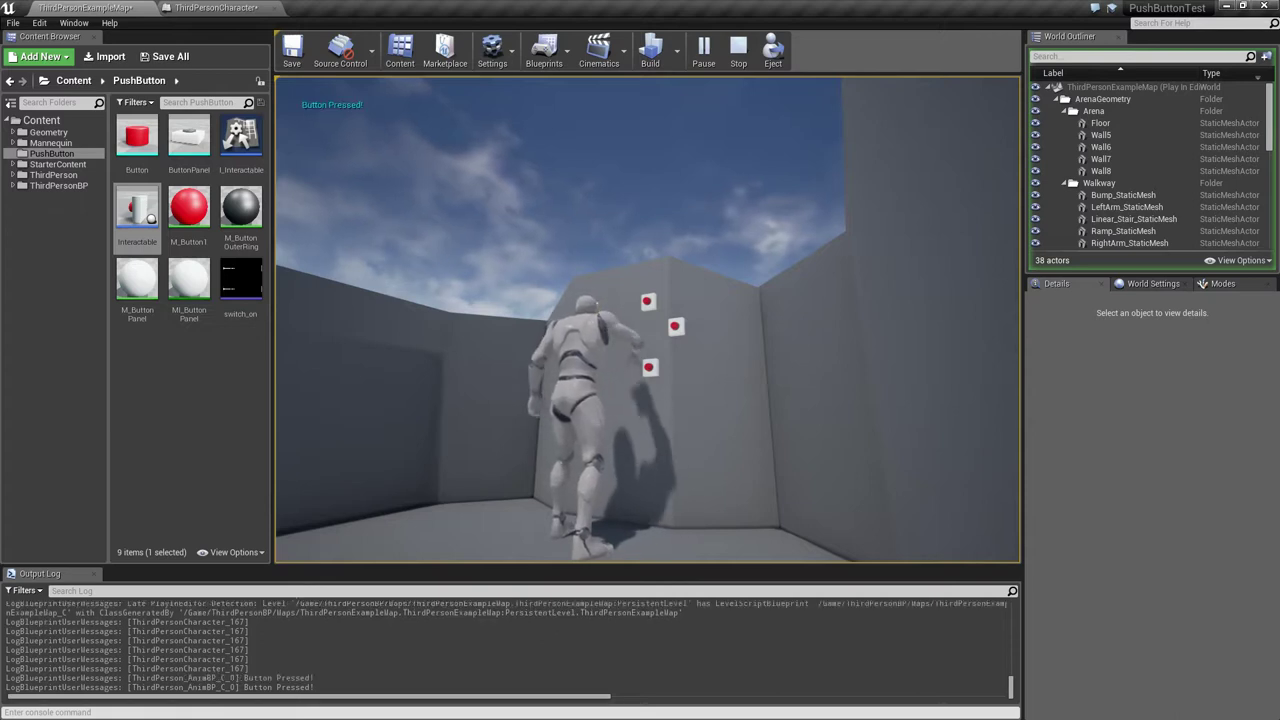
key(s)
key(w)
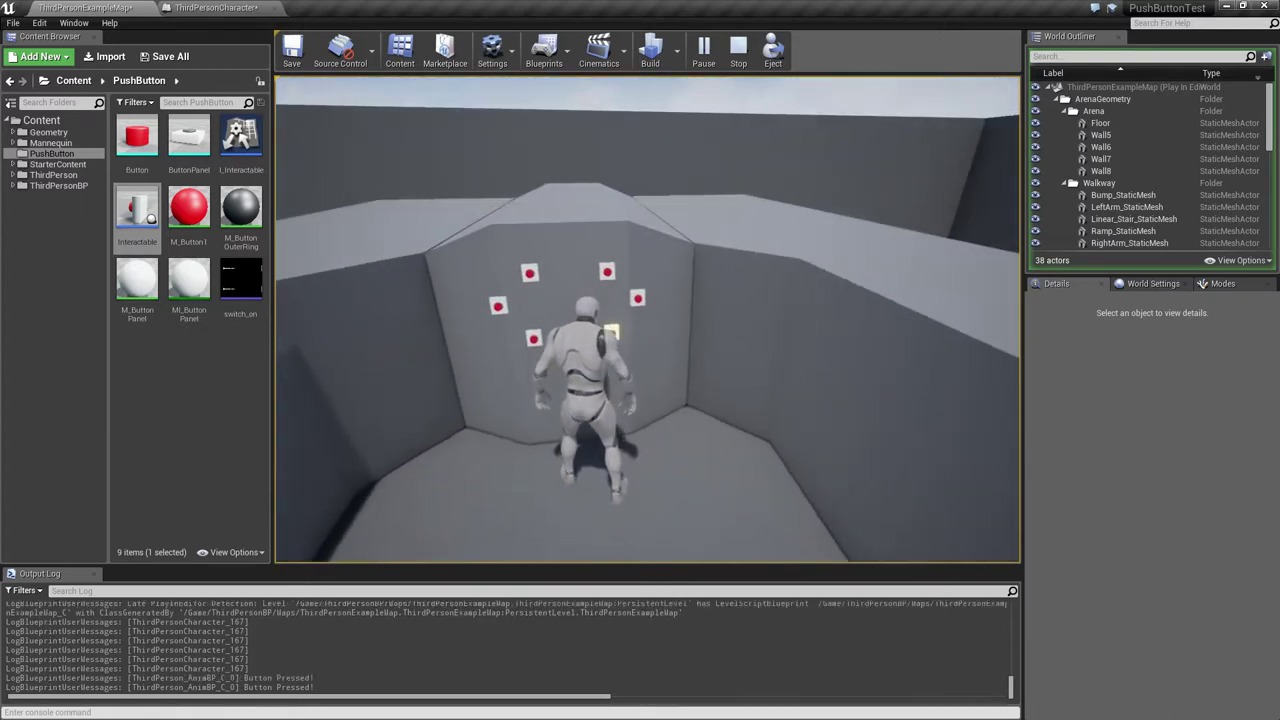
key(e)
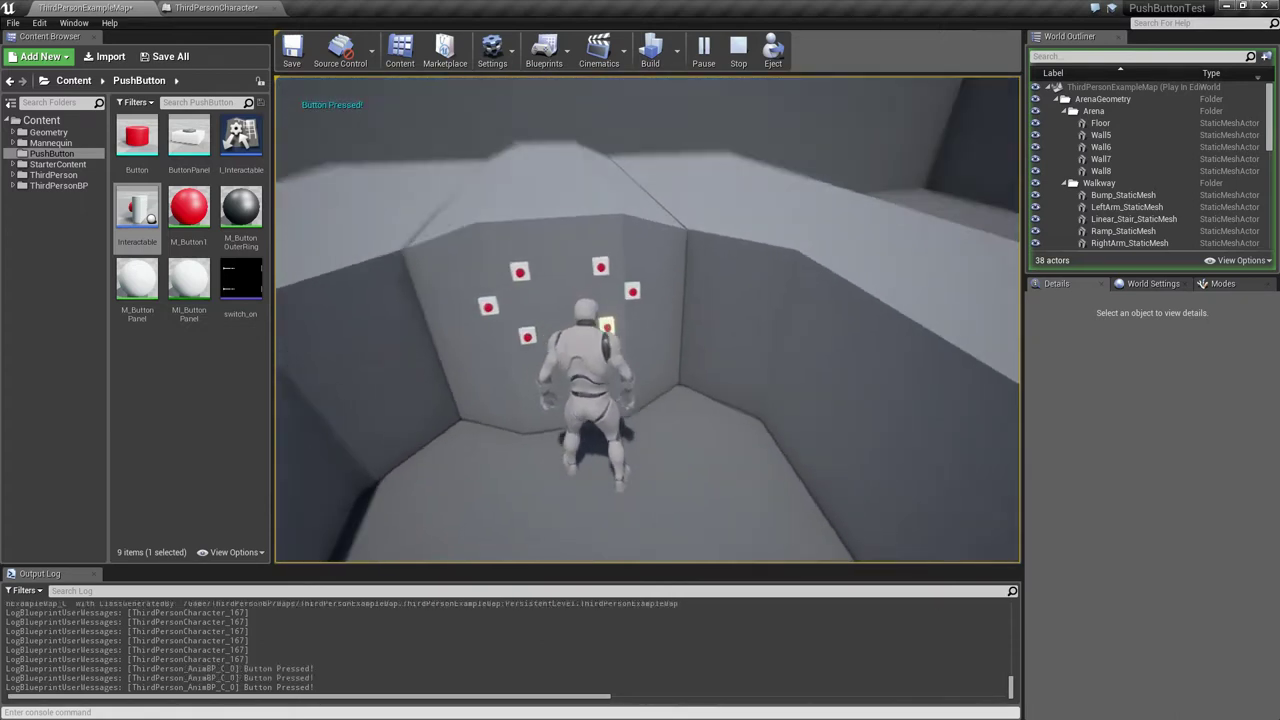
key(e)
key(s)
key(w)
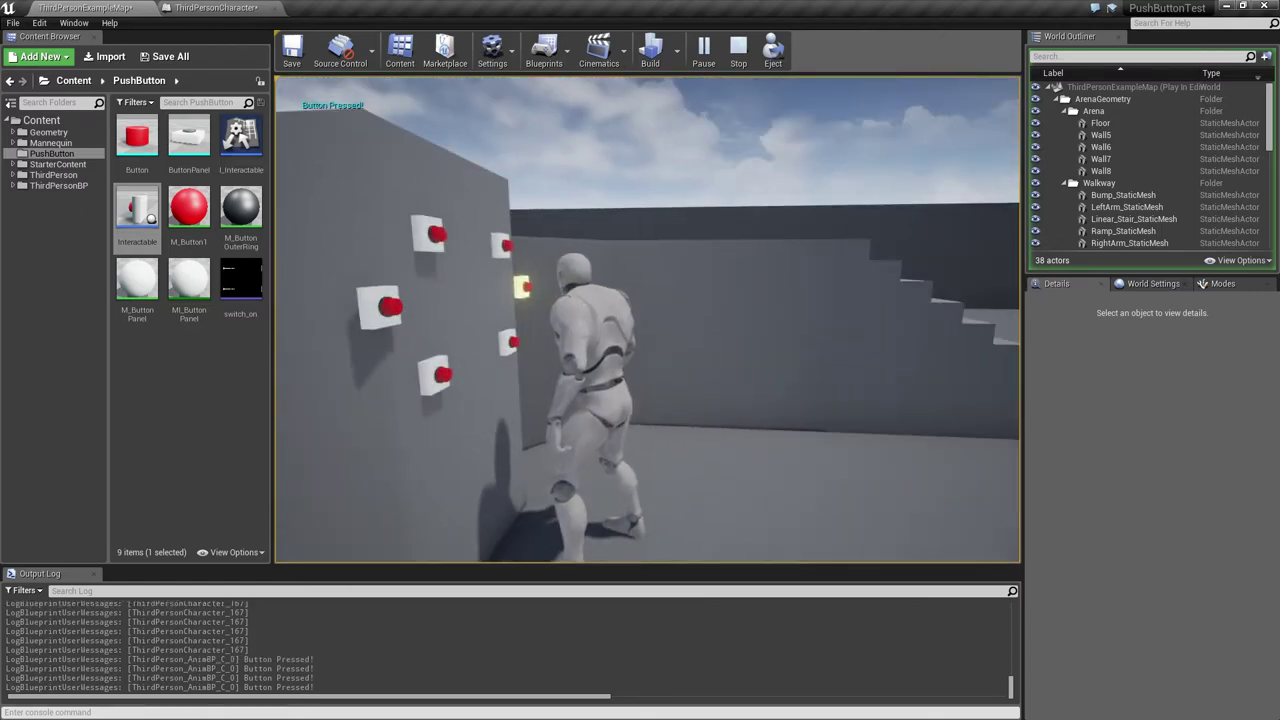
key(d)
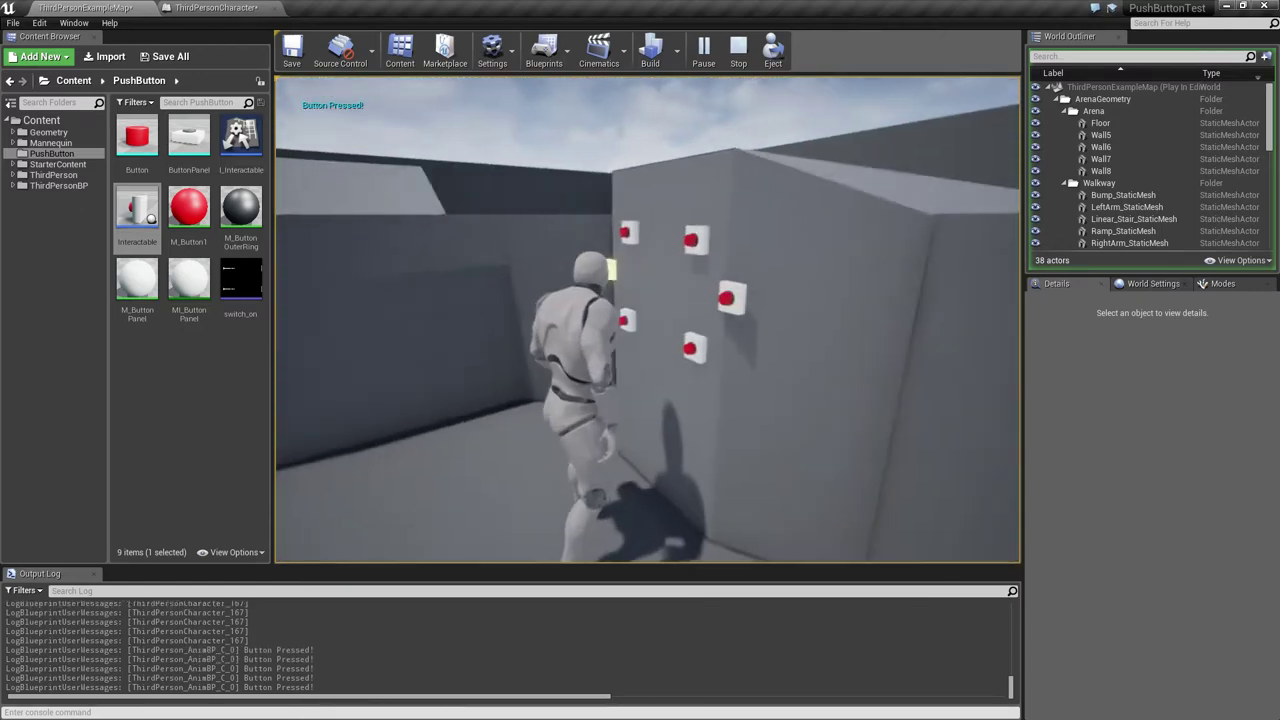
key(e)
key(s)
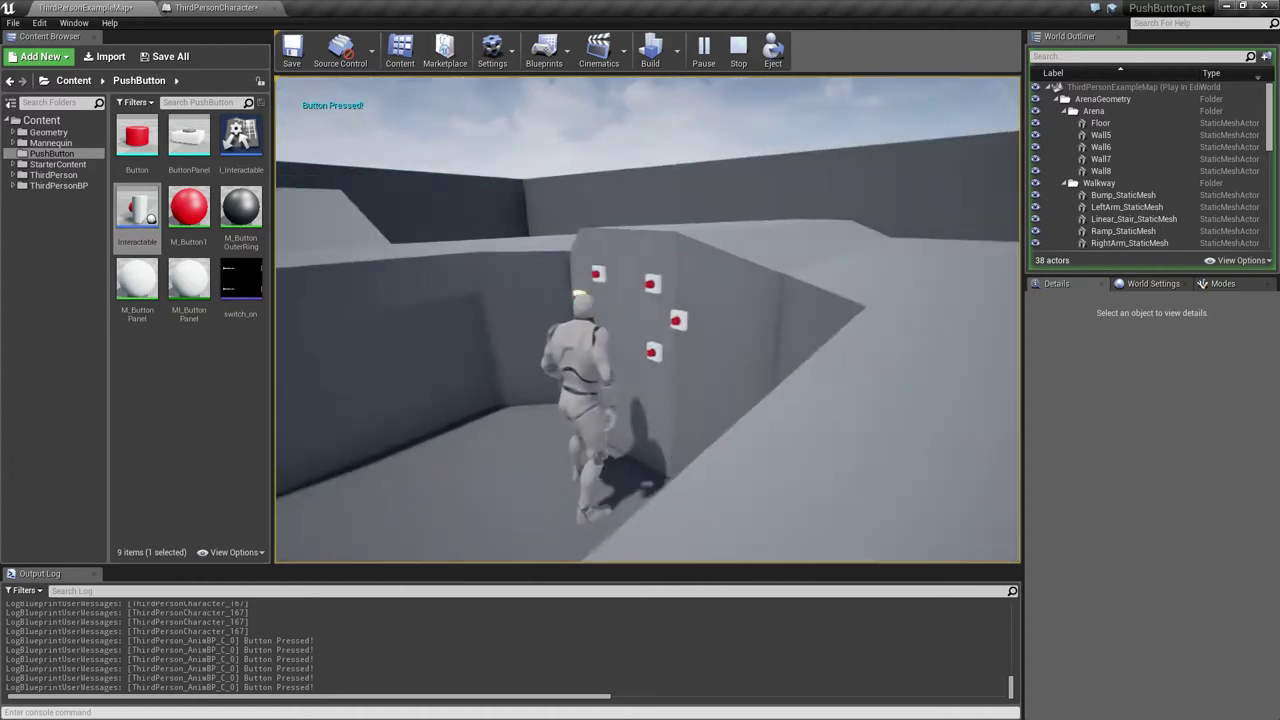
key(Escape)
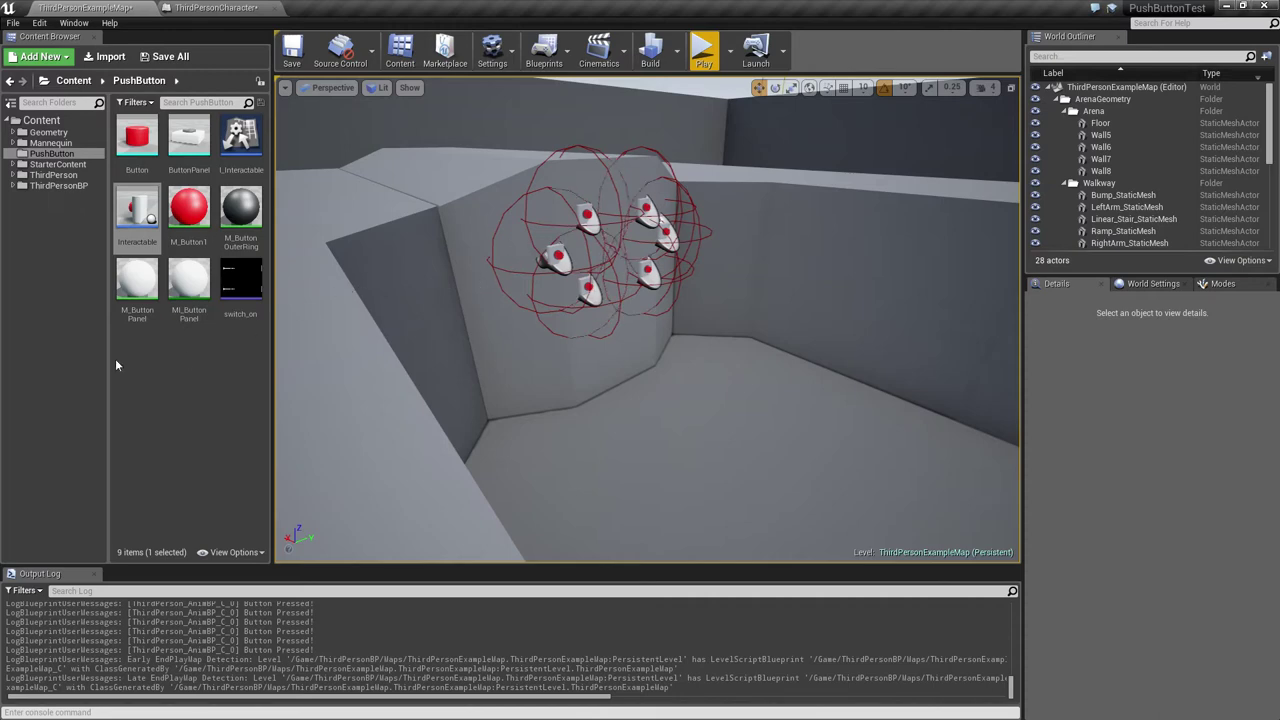
- Open the Button and ButtonPanel meshes, zoom in to inspect the cap and panel, then return to the level
double_click(146, 146)
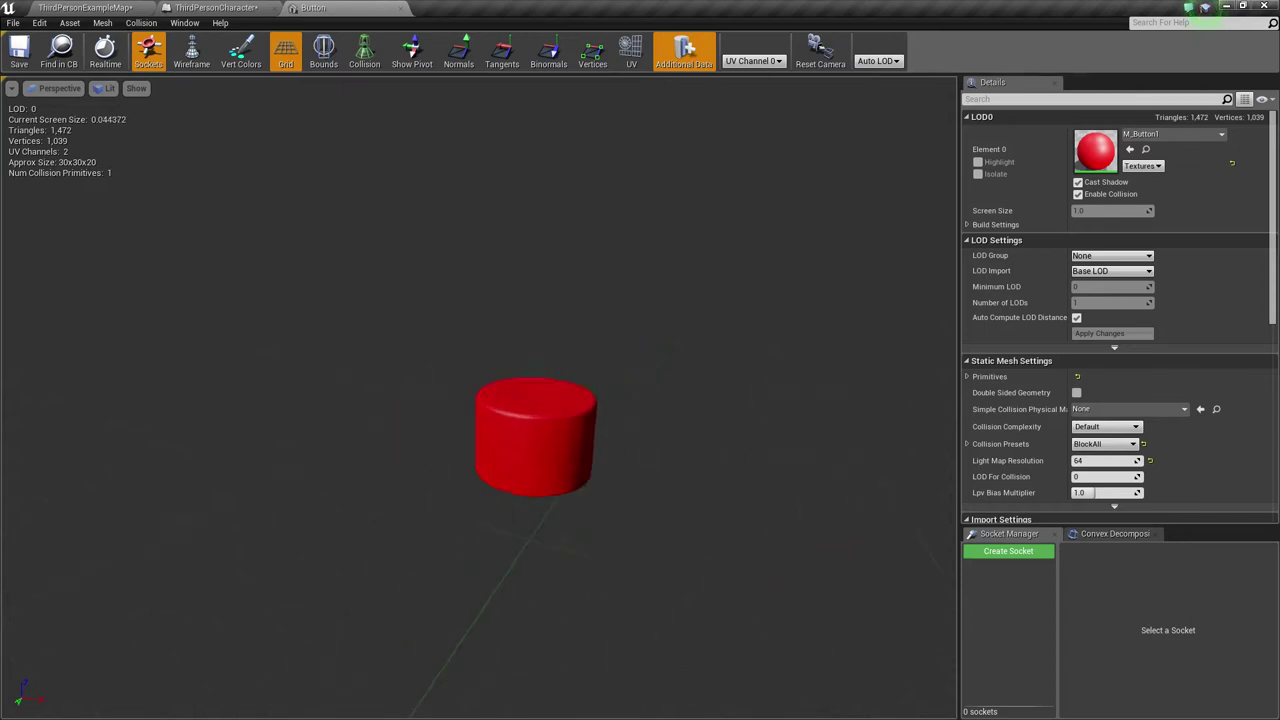
click(85, 7)
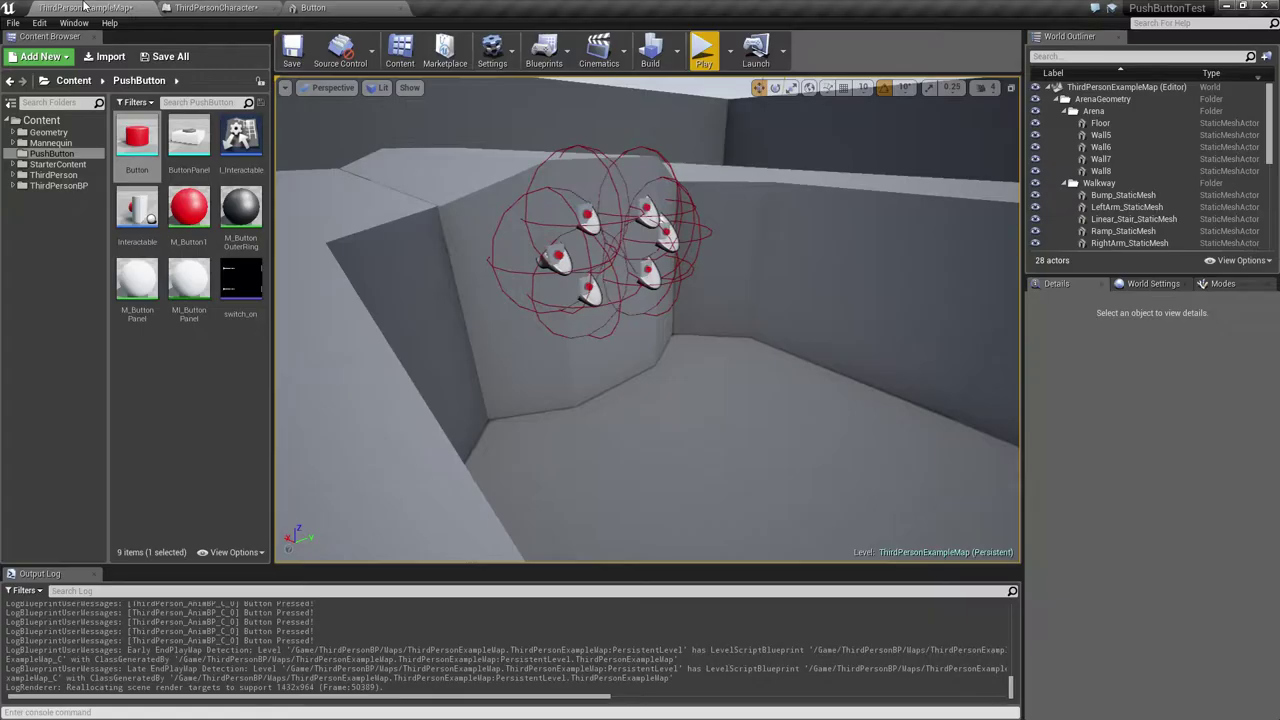
double_click(186, 140)
drag(311, 240, 311, 150)
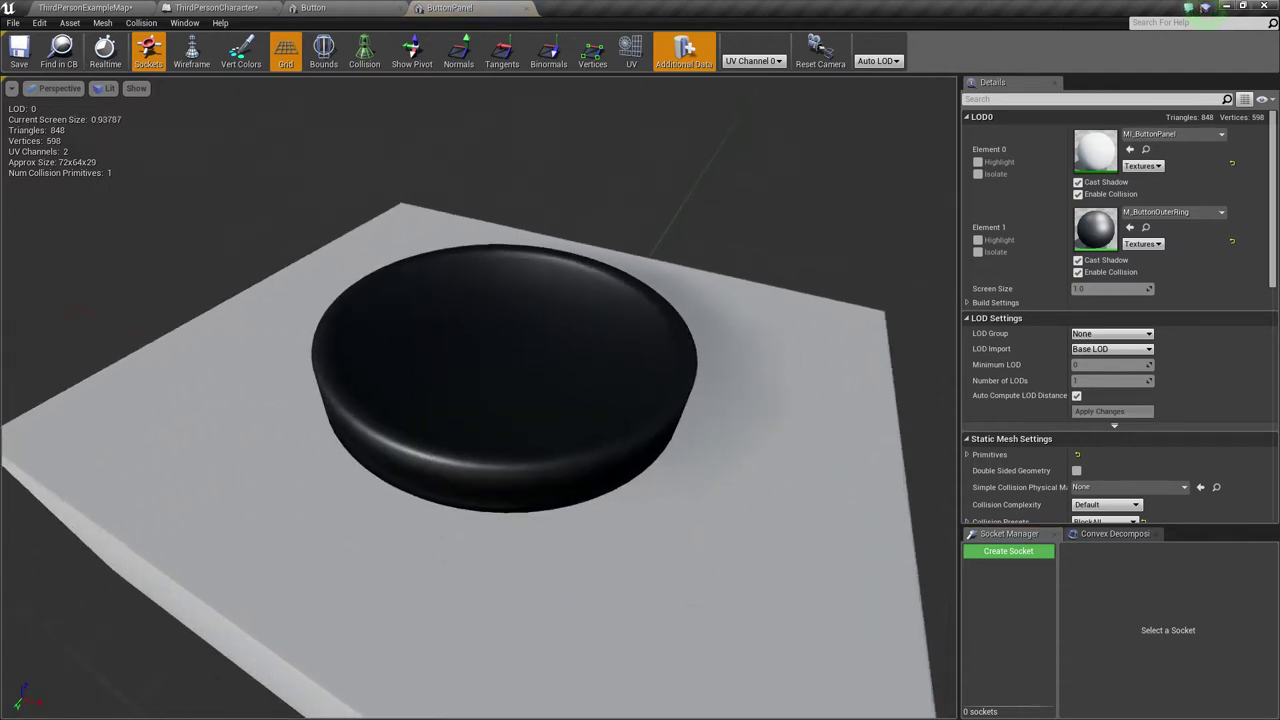
scroll(561, 377, down, 5)
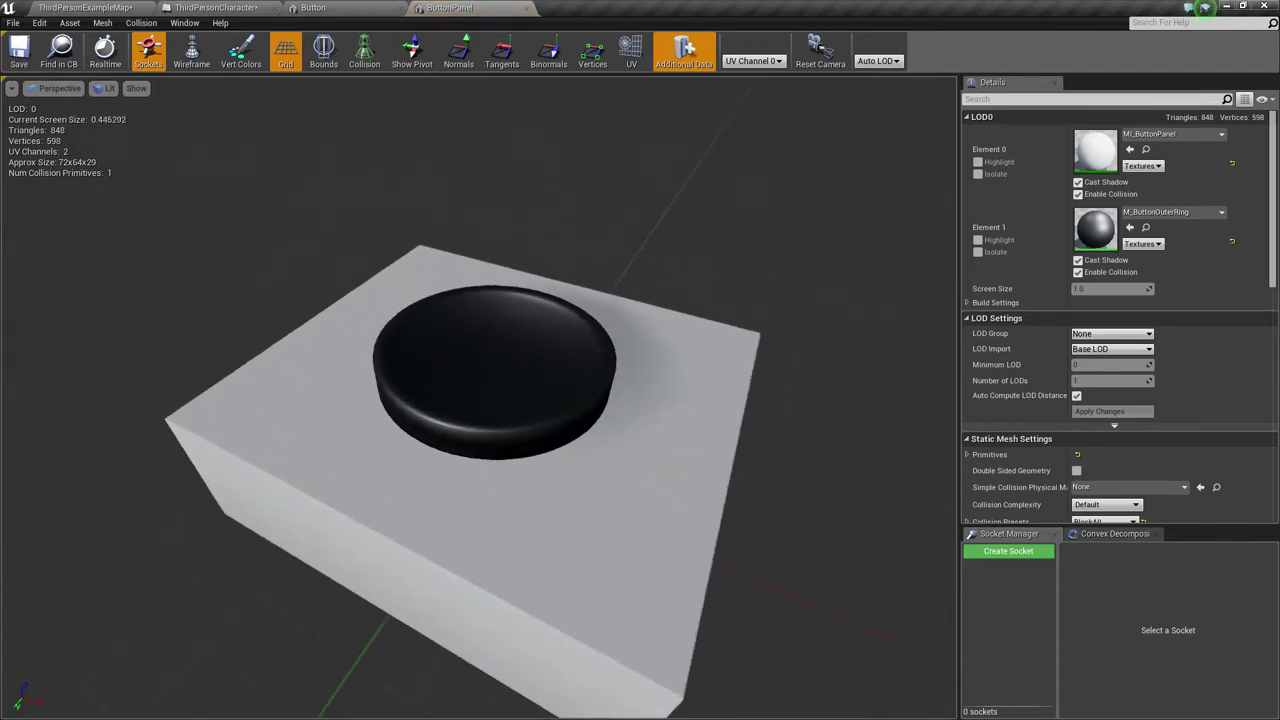
click(85, 7)
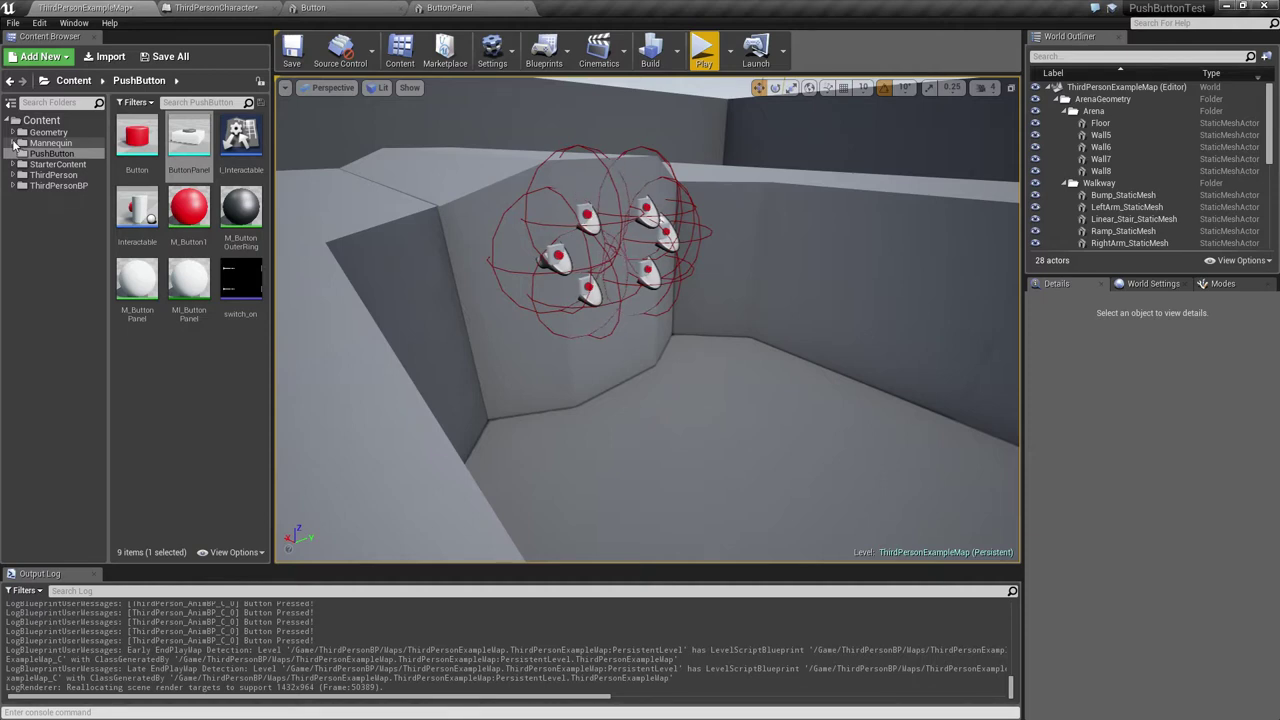
- Open RPush_Button from Mannequin to check its Button Pressed notify, then browse back to PushButton
click(16, 145)
click(43, 145)
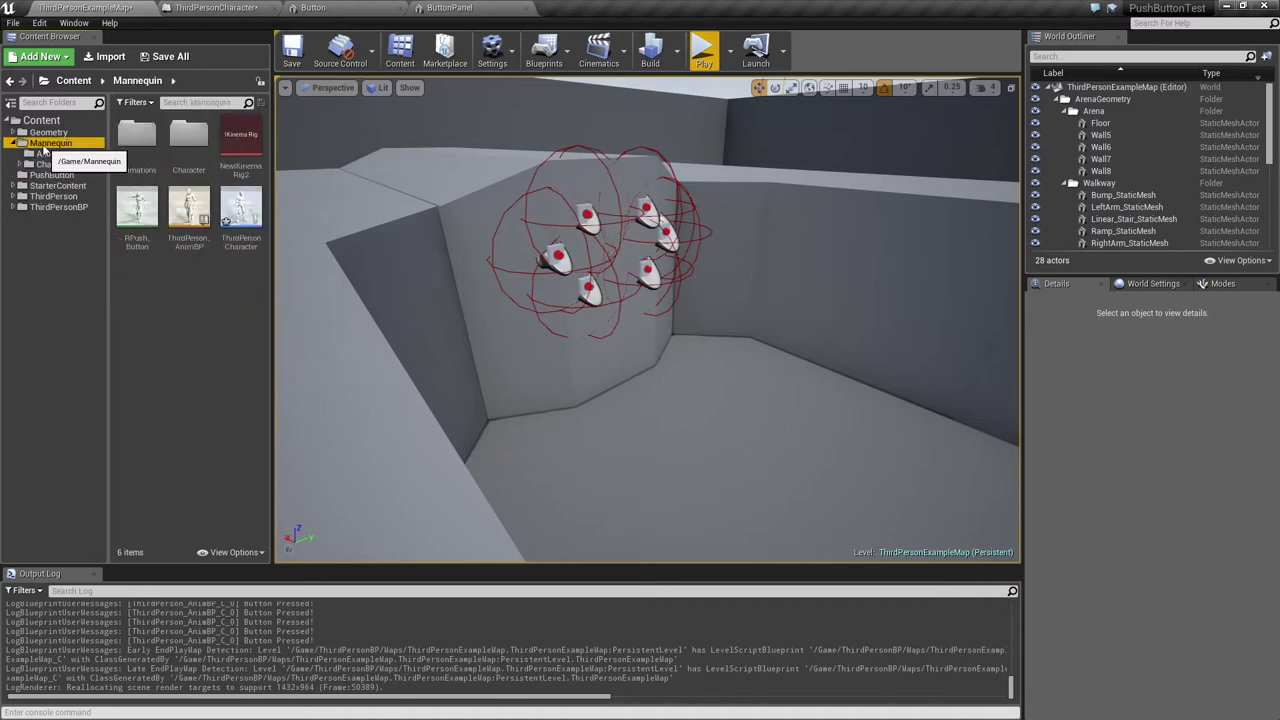
double_click(140, 229)
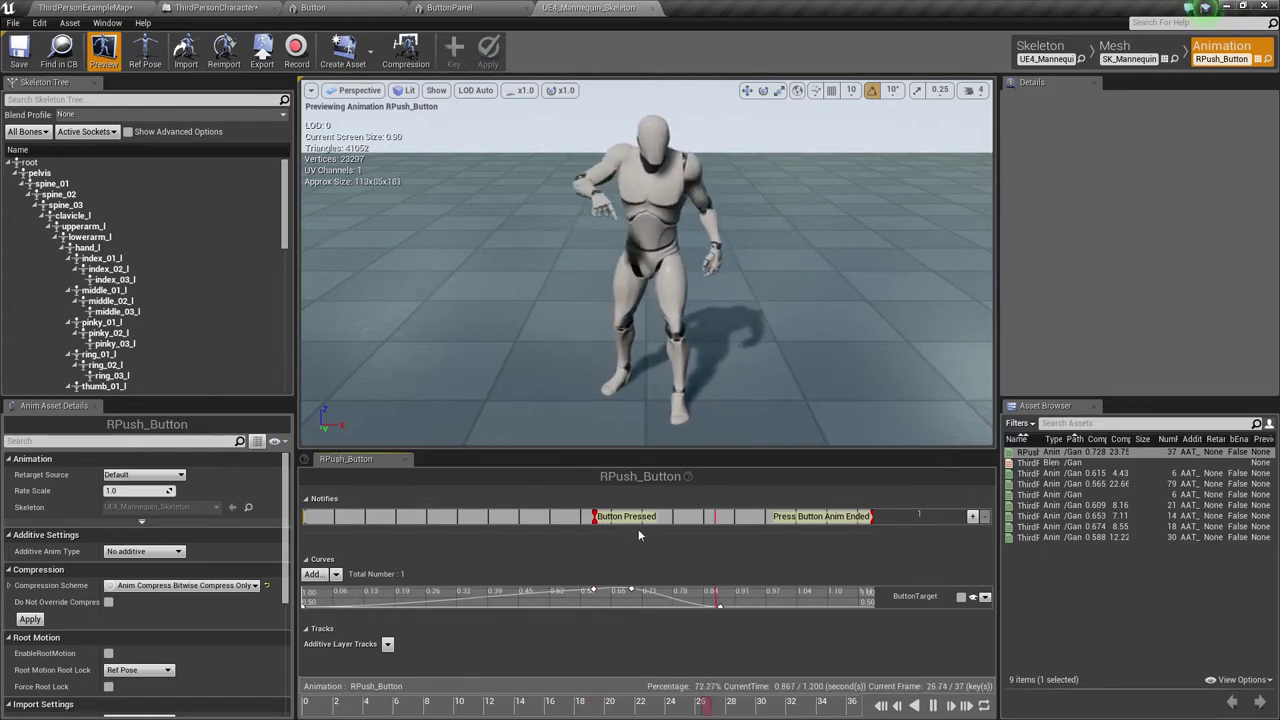
click(101, 10)
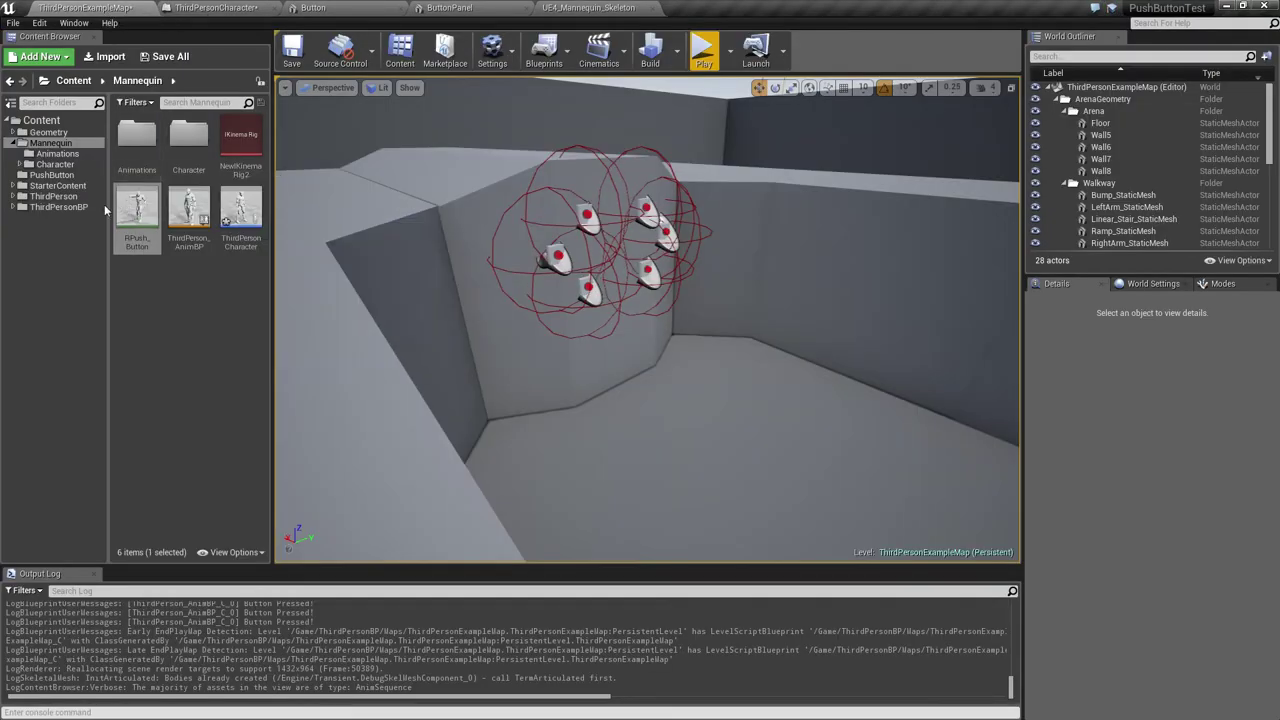
click(55, 165)
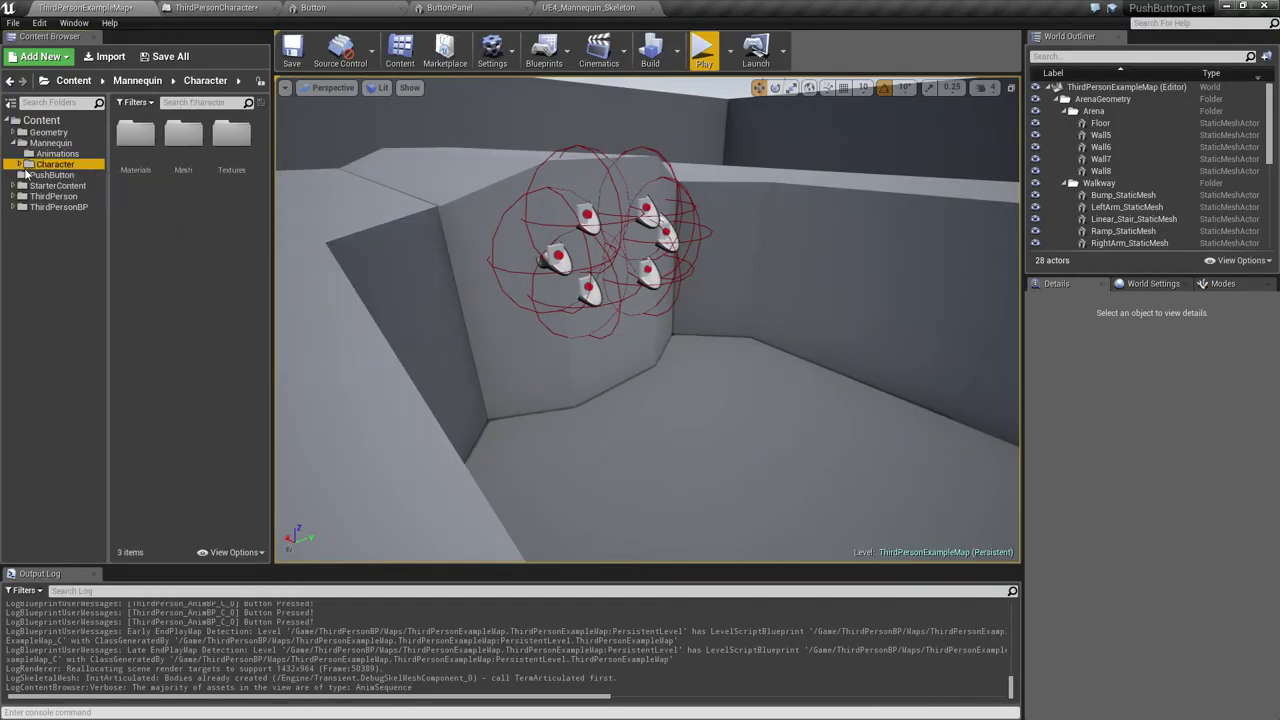
click(62, 176)
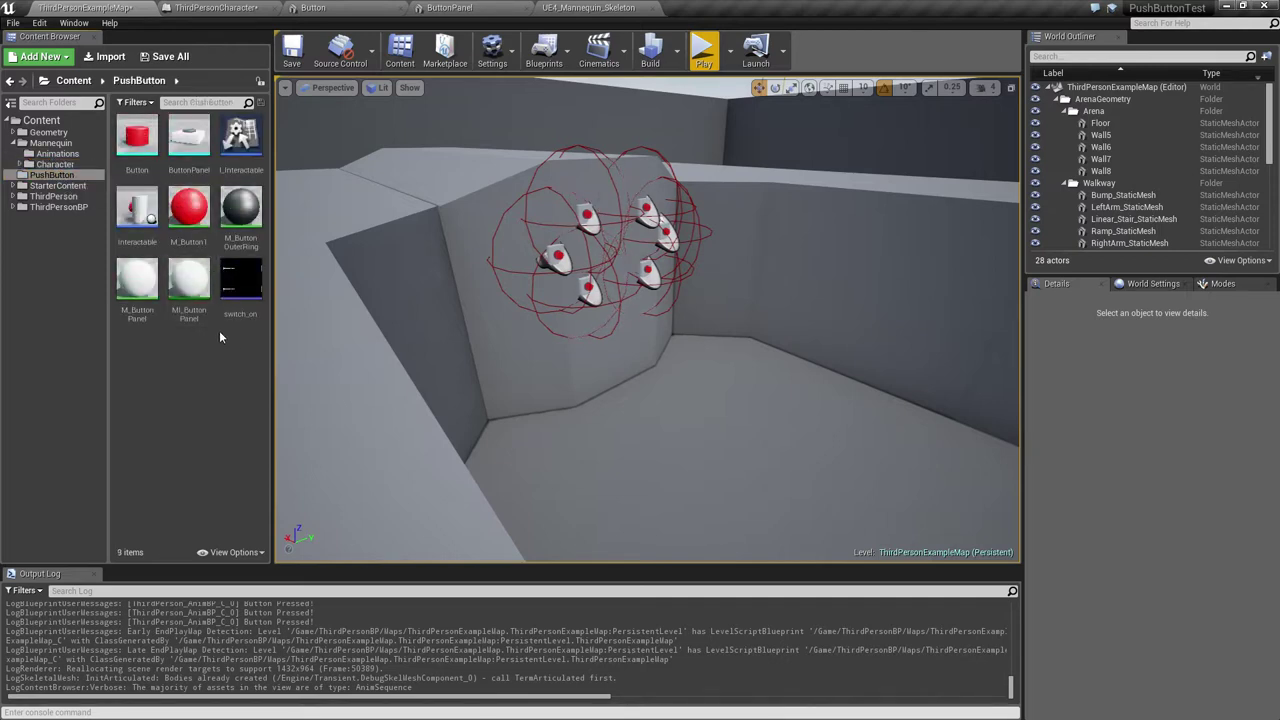
- View the M_ButtonOuterRing and M_ButtonPanel materials, then open ThirdPersonCharacter from Mannequin
double_click(250, 224)
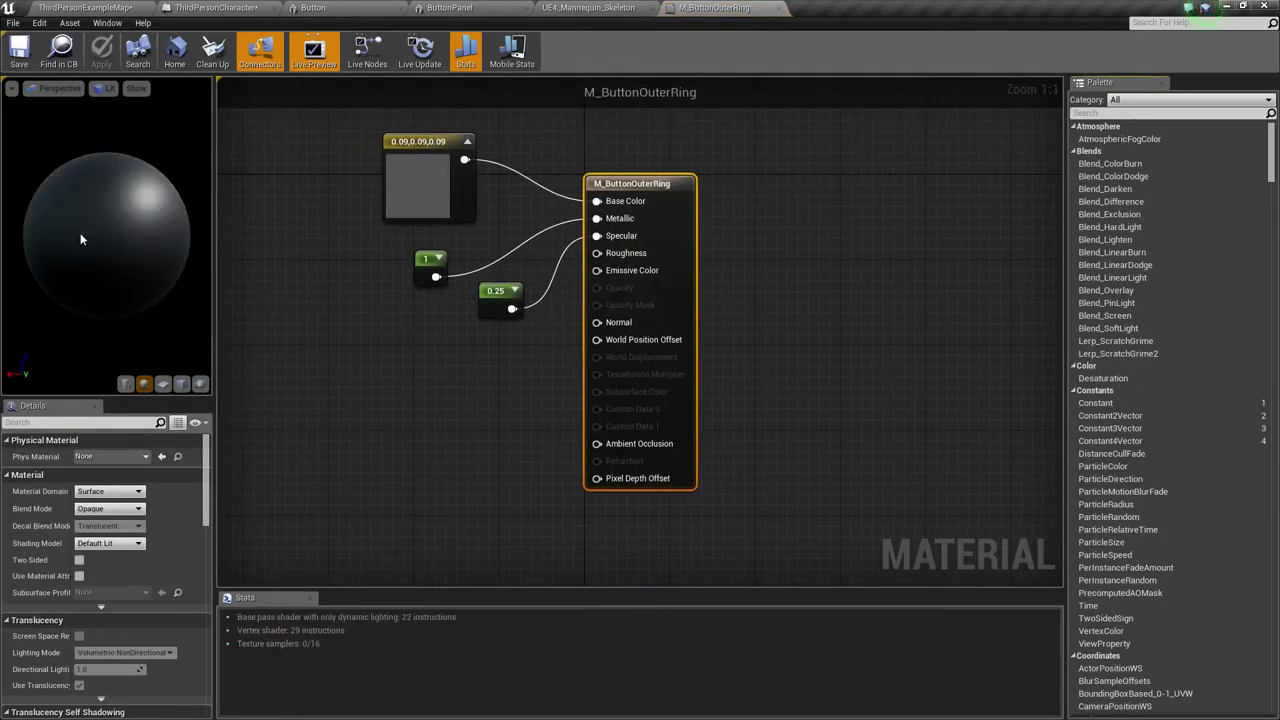
click(109, 7)
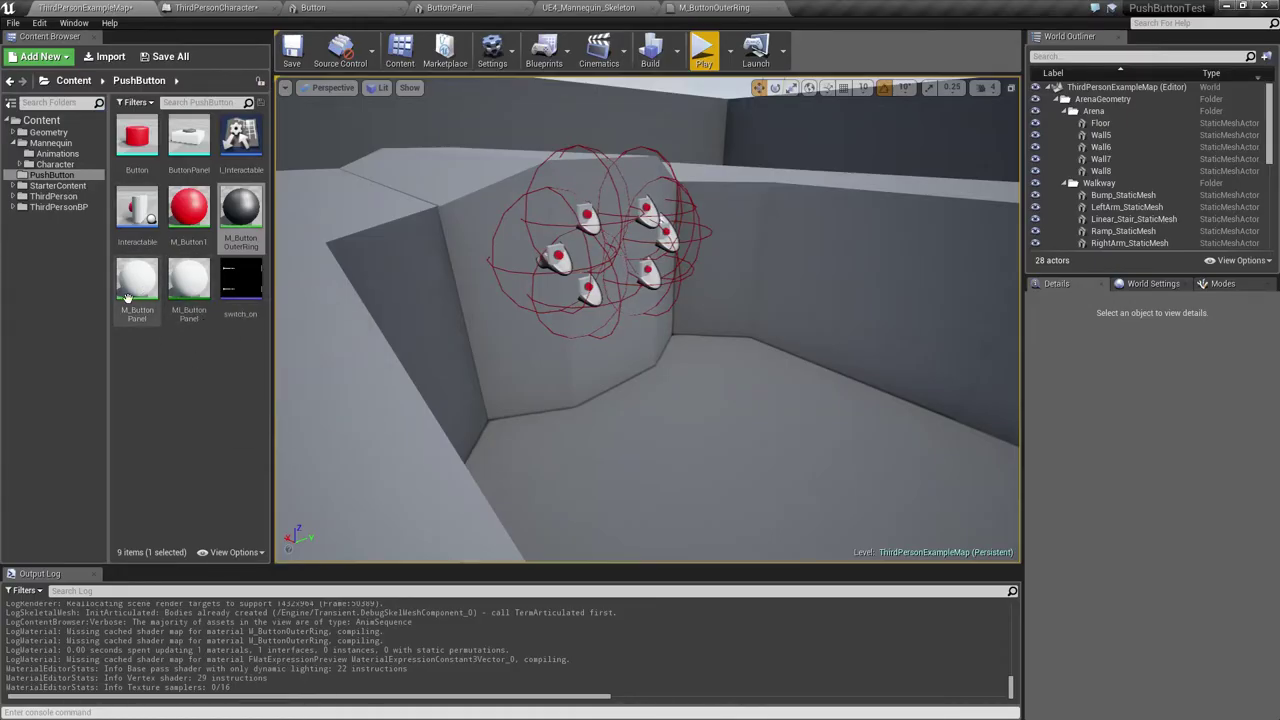
double_click(127, 297)
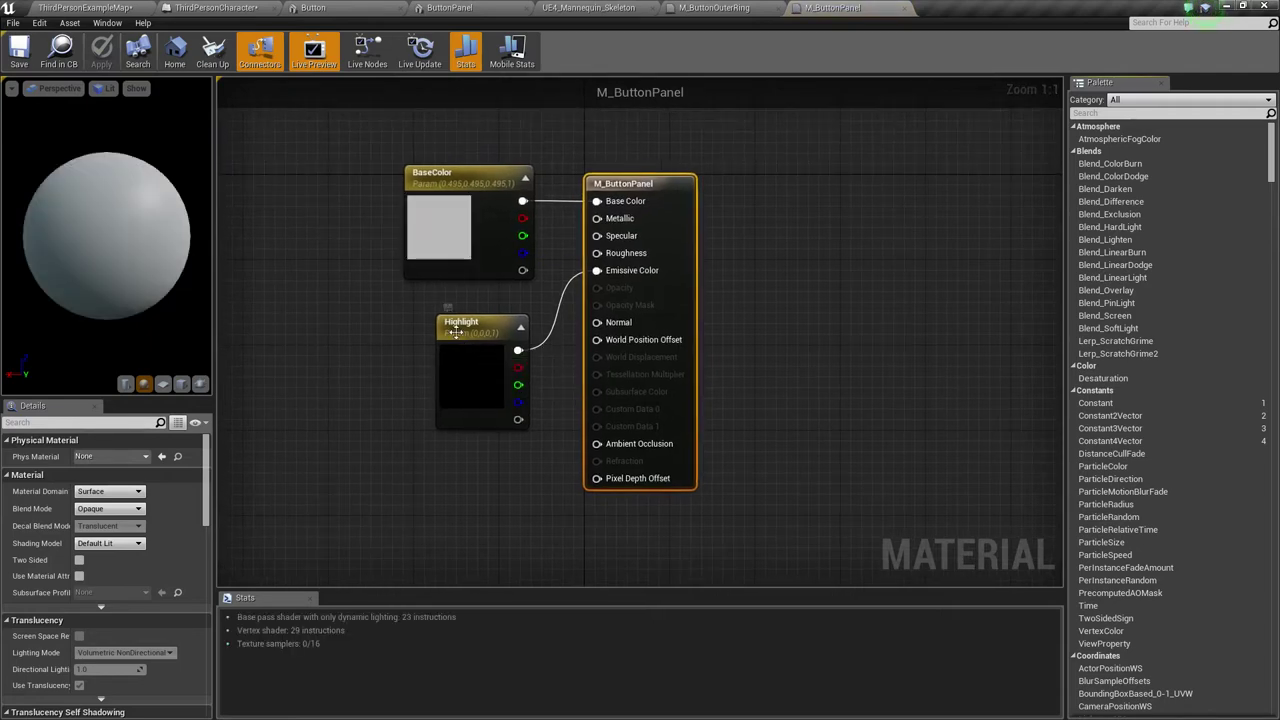
click(85, 7)
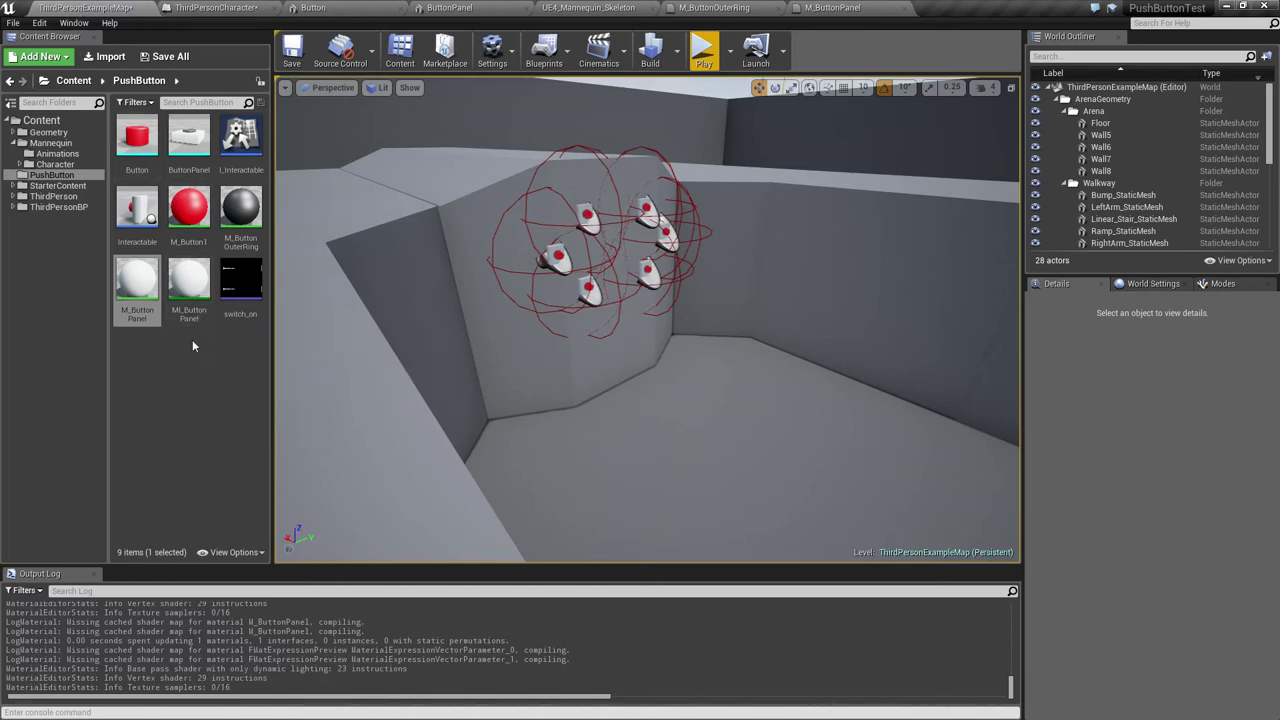
click(50, 143)
double_click(240, 210)
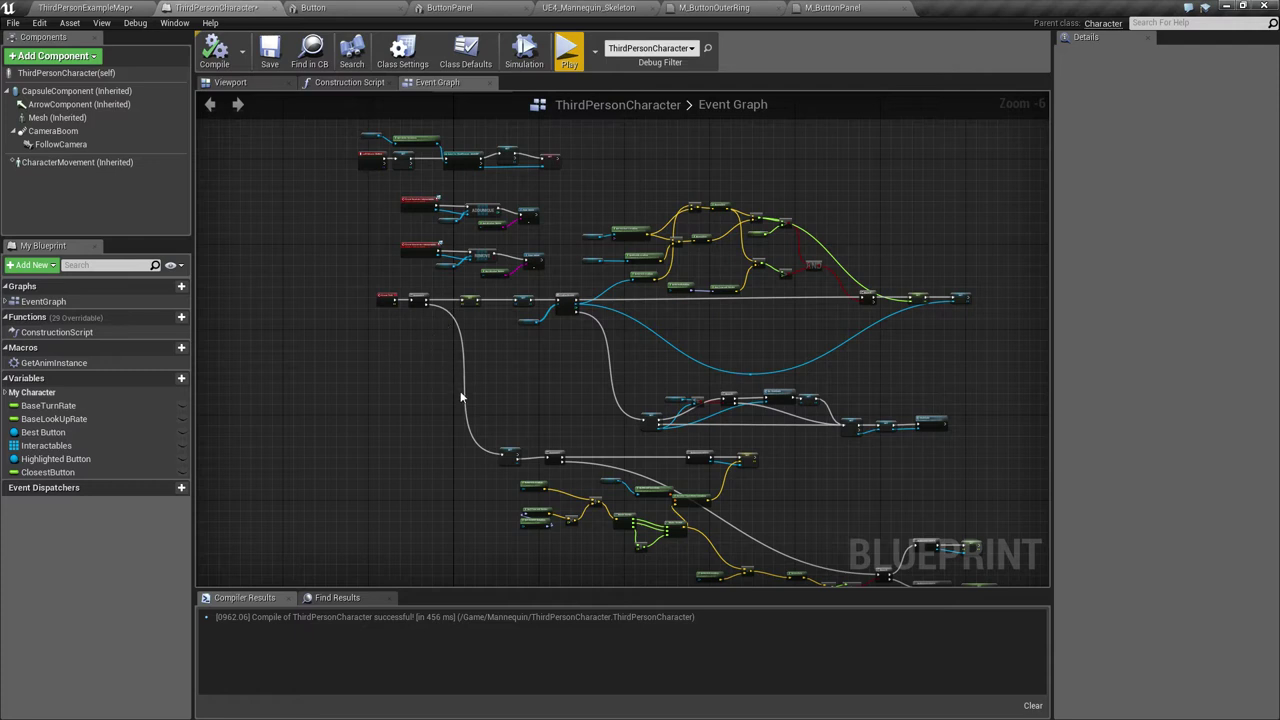
right_drag(477, 393, 486, 293)
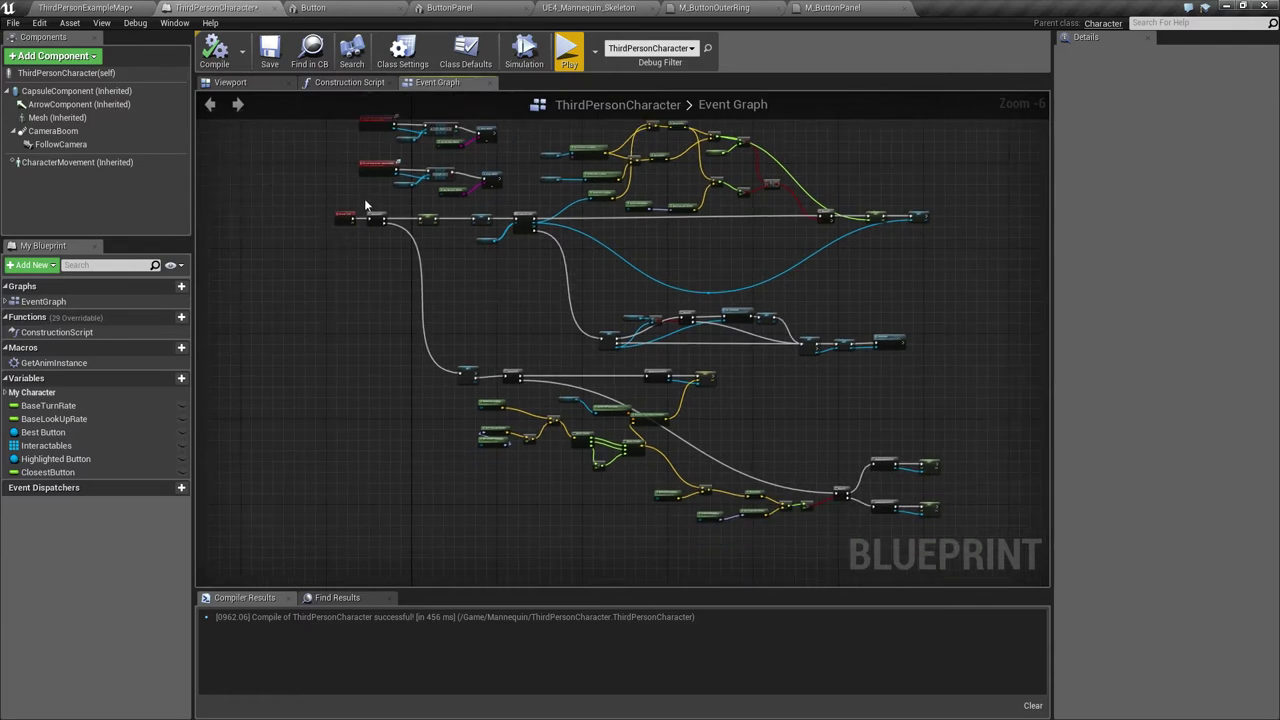
scroll(389, 246, up, 4)
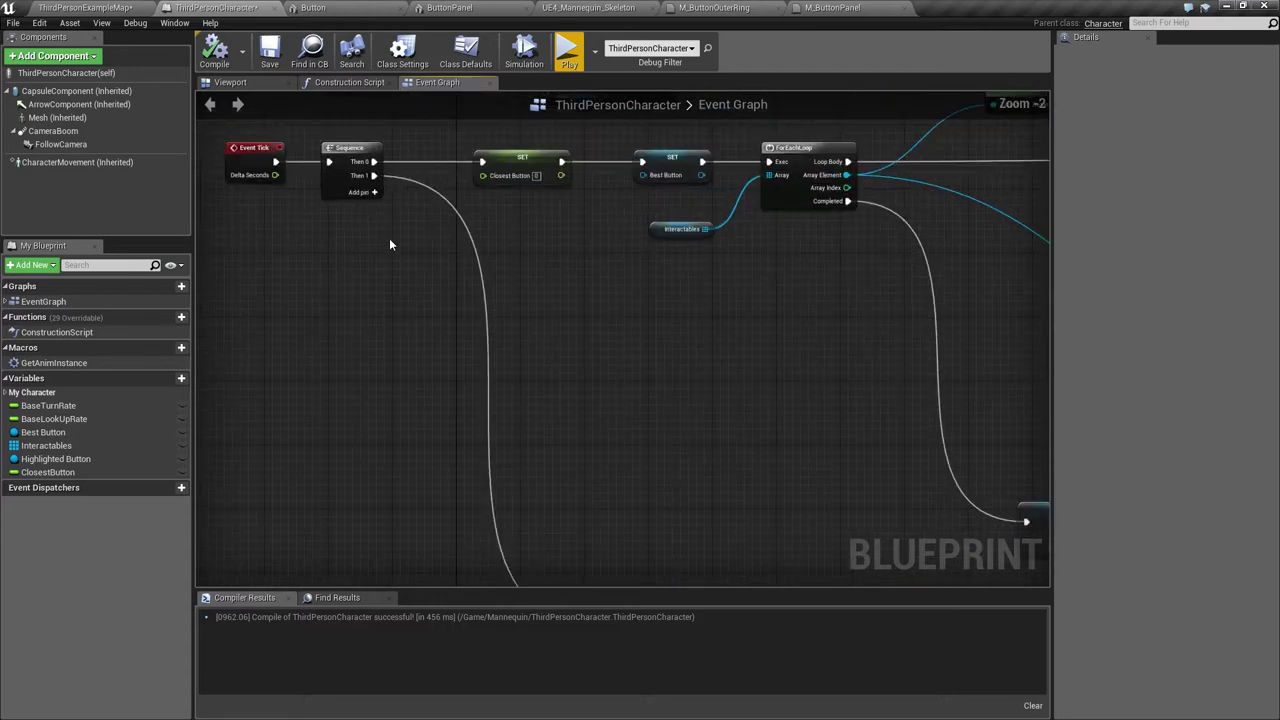
right_drag(390, 245, 394, 227)
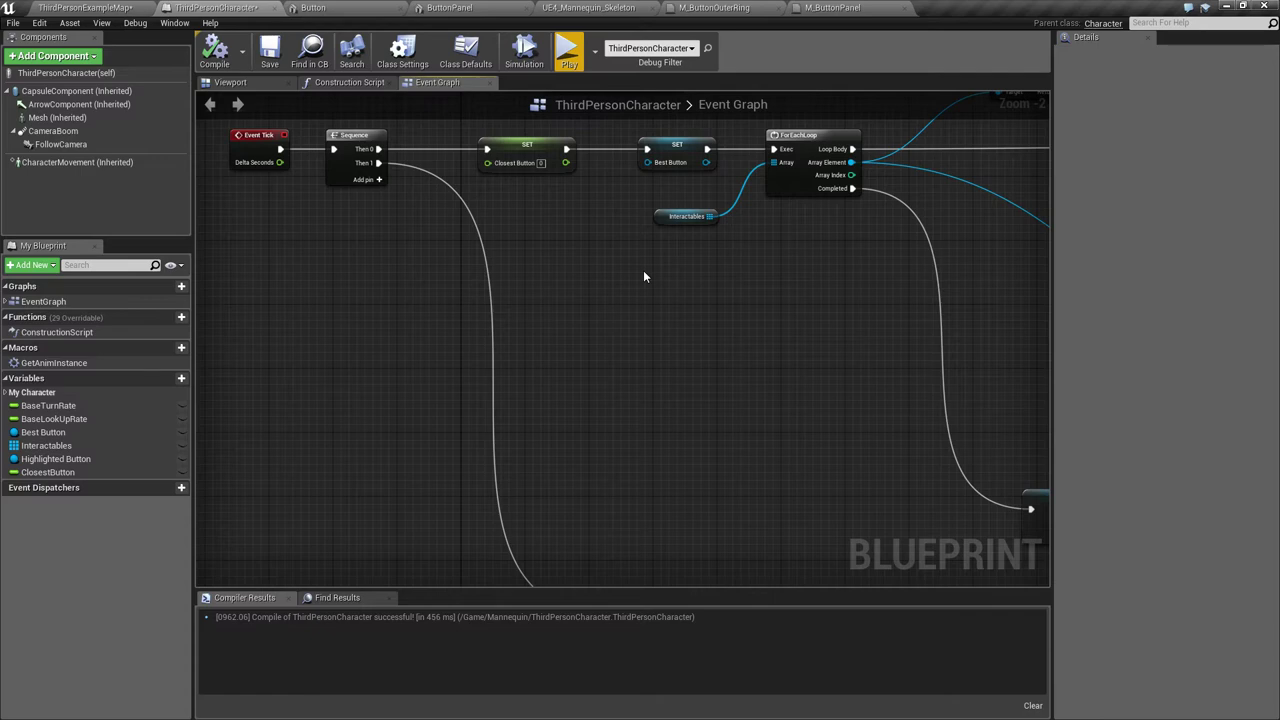
scroll(644, 272, down, 1)
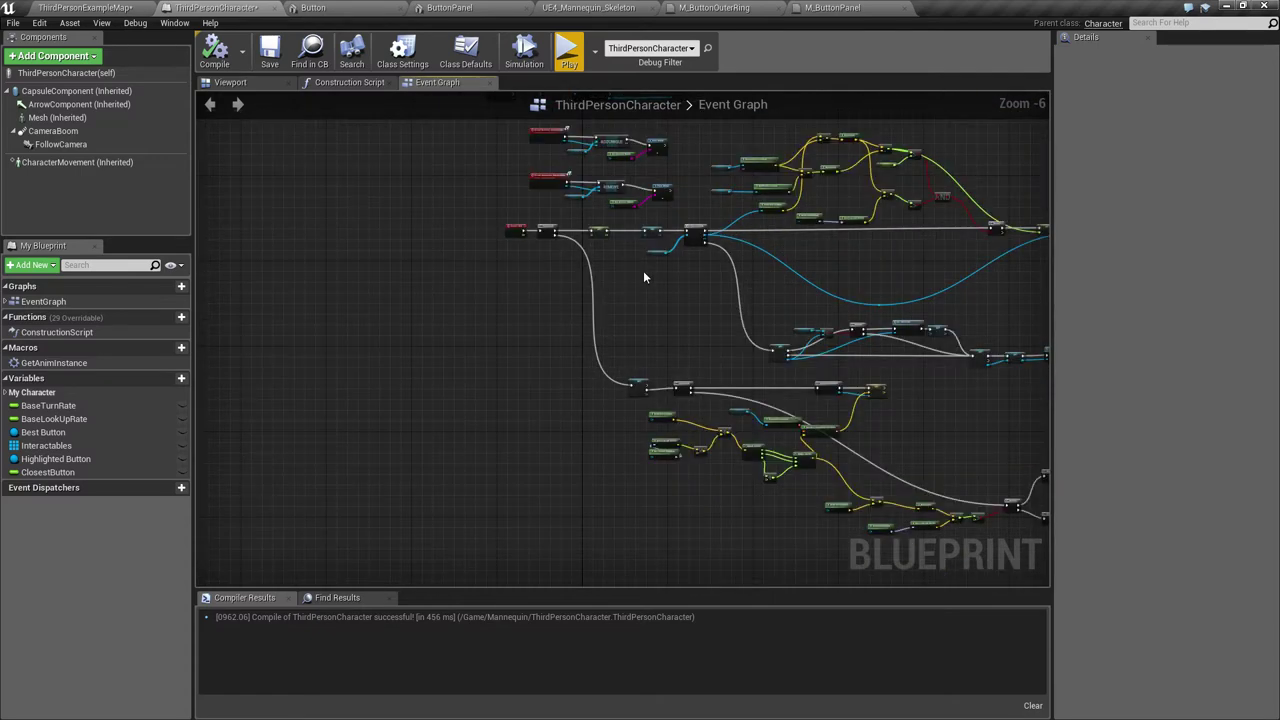
right_drag(643, 277, 493, 325)
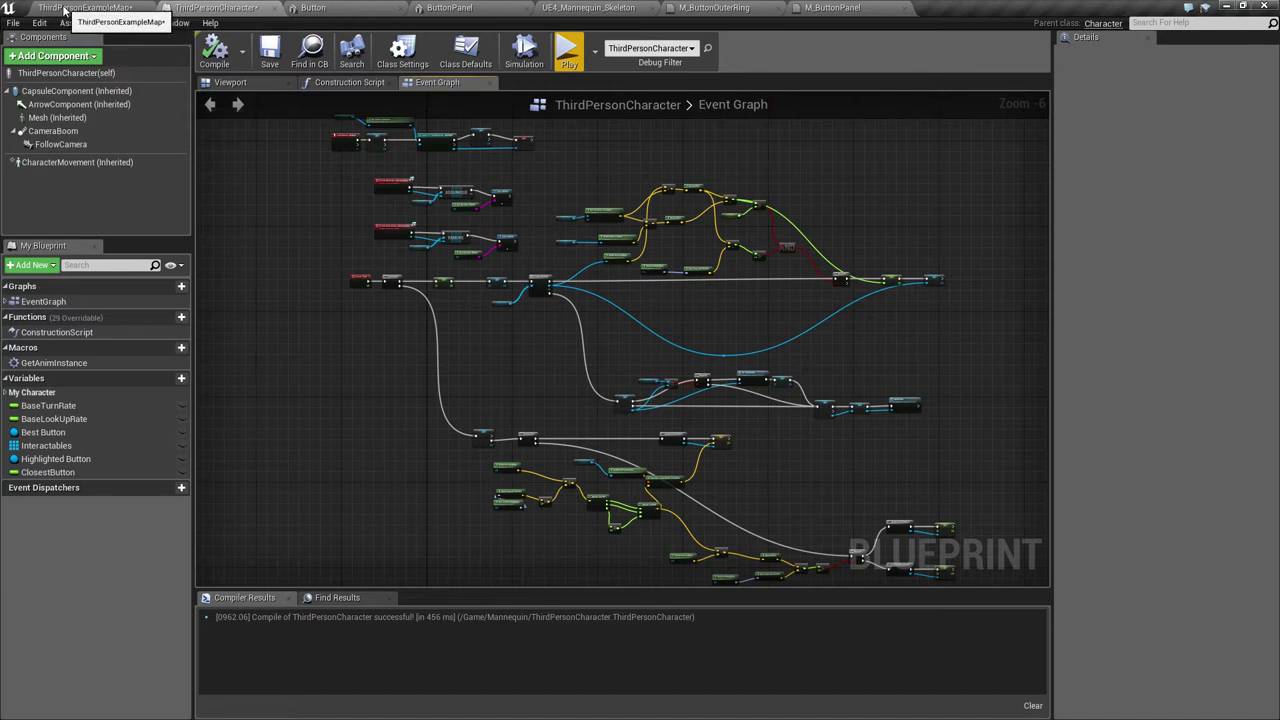
- Minimize the Blueprint editor and start a play session of the map
click(1227, 8)
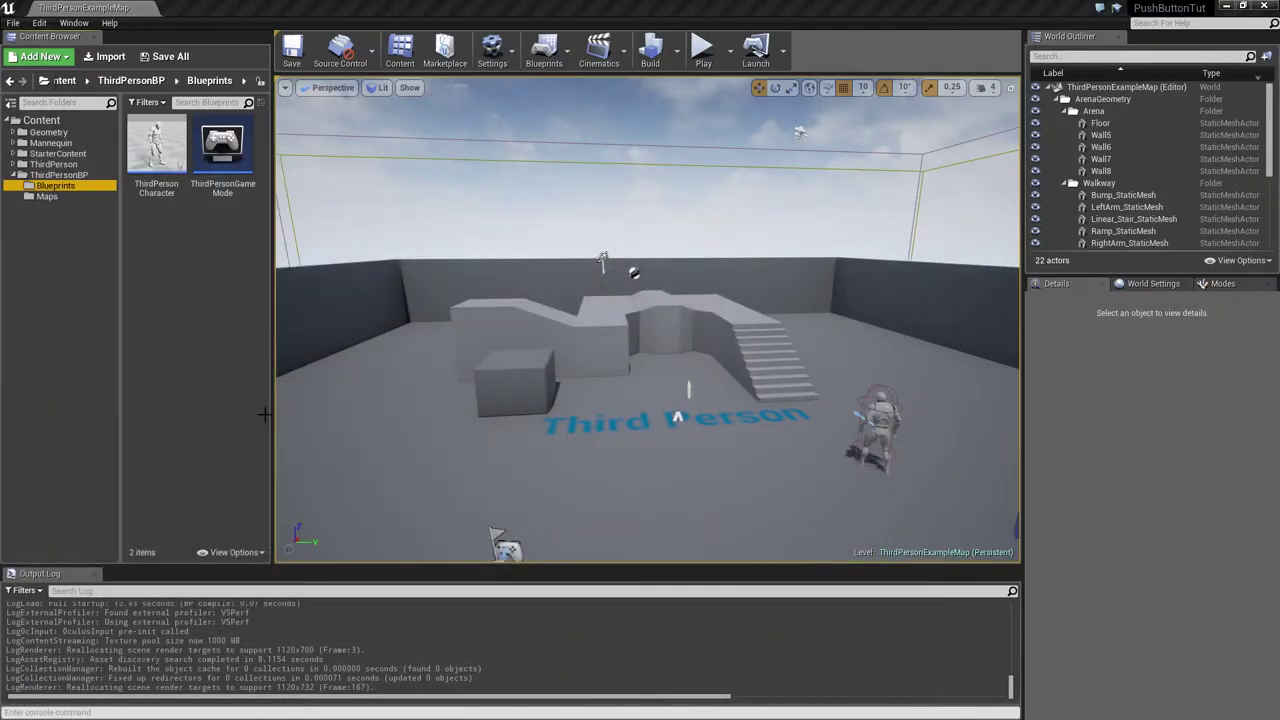
mouse_move(1200, 20)
click(708, 52)
- Run the character across the arena to the question-mark sign, then end the play-test
key(w)
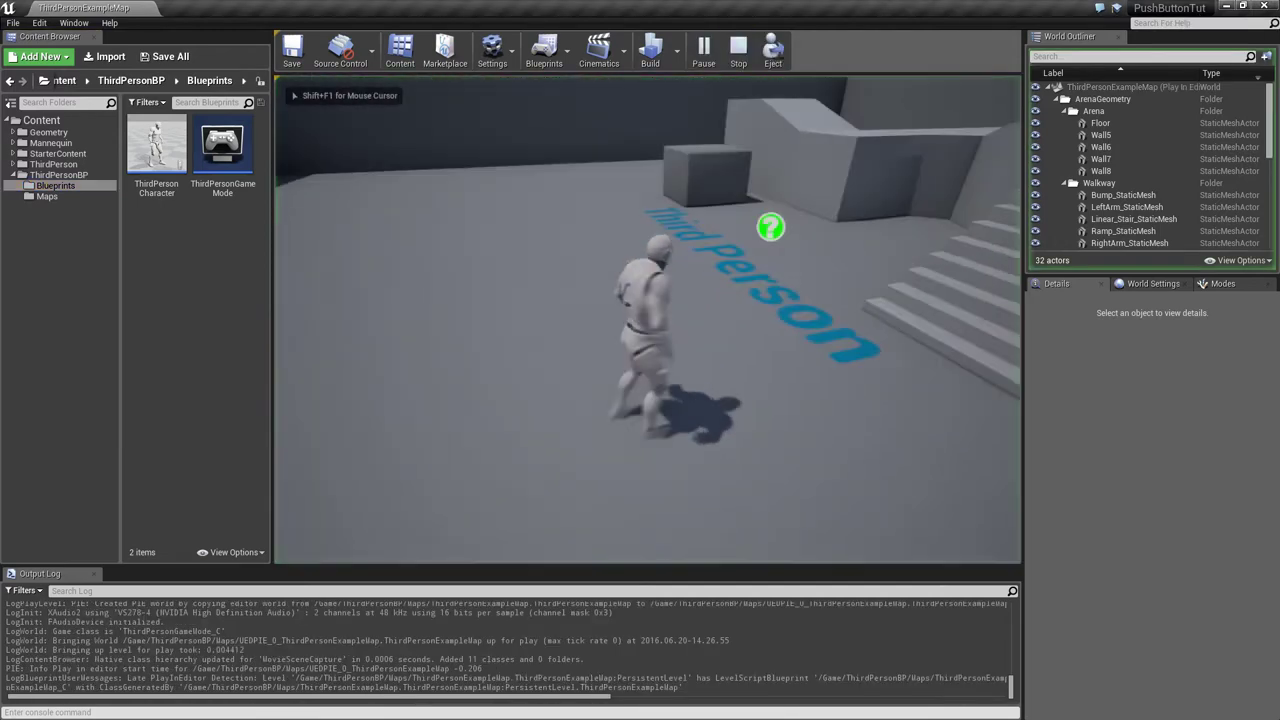
key(a)
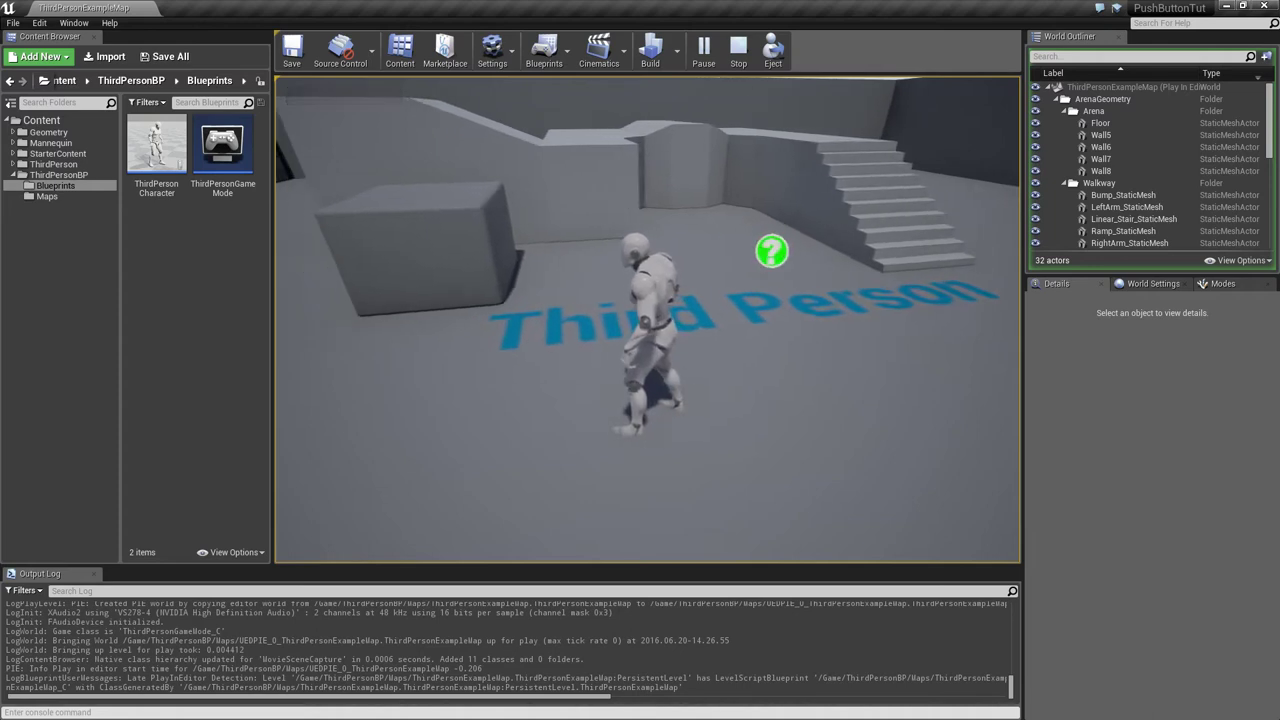
key(a)
key(a)
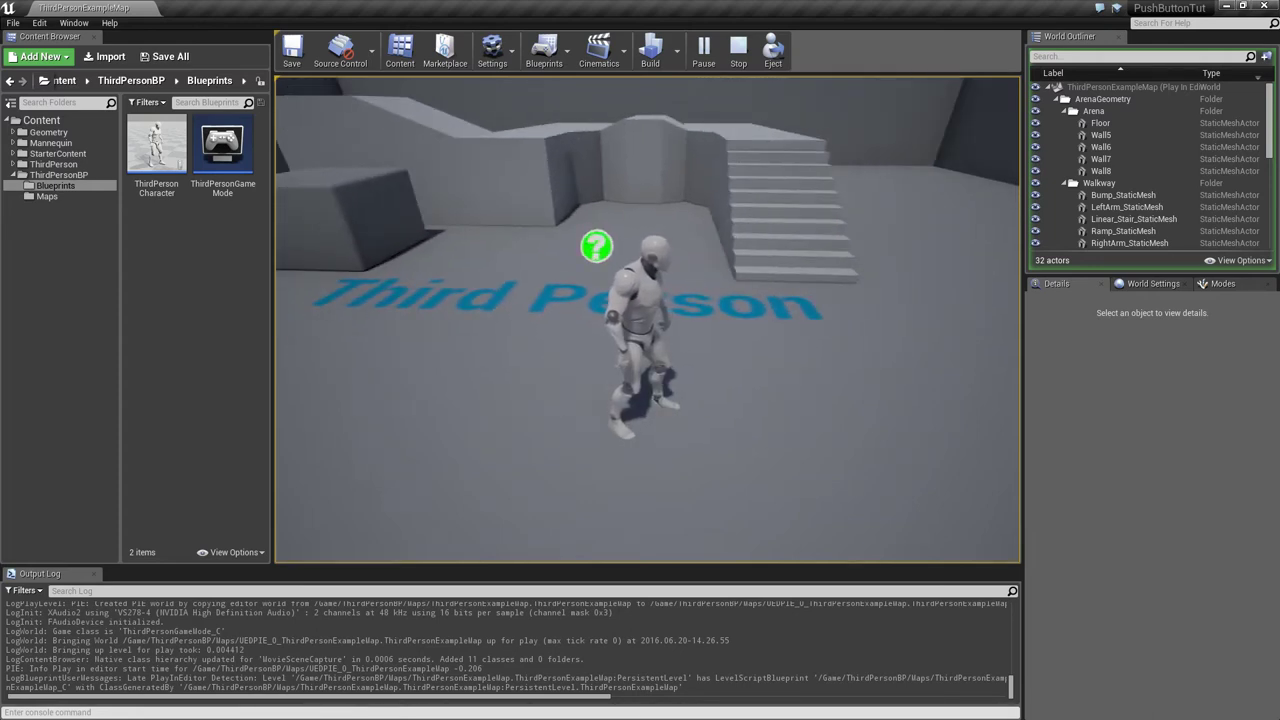
key(w)
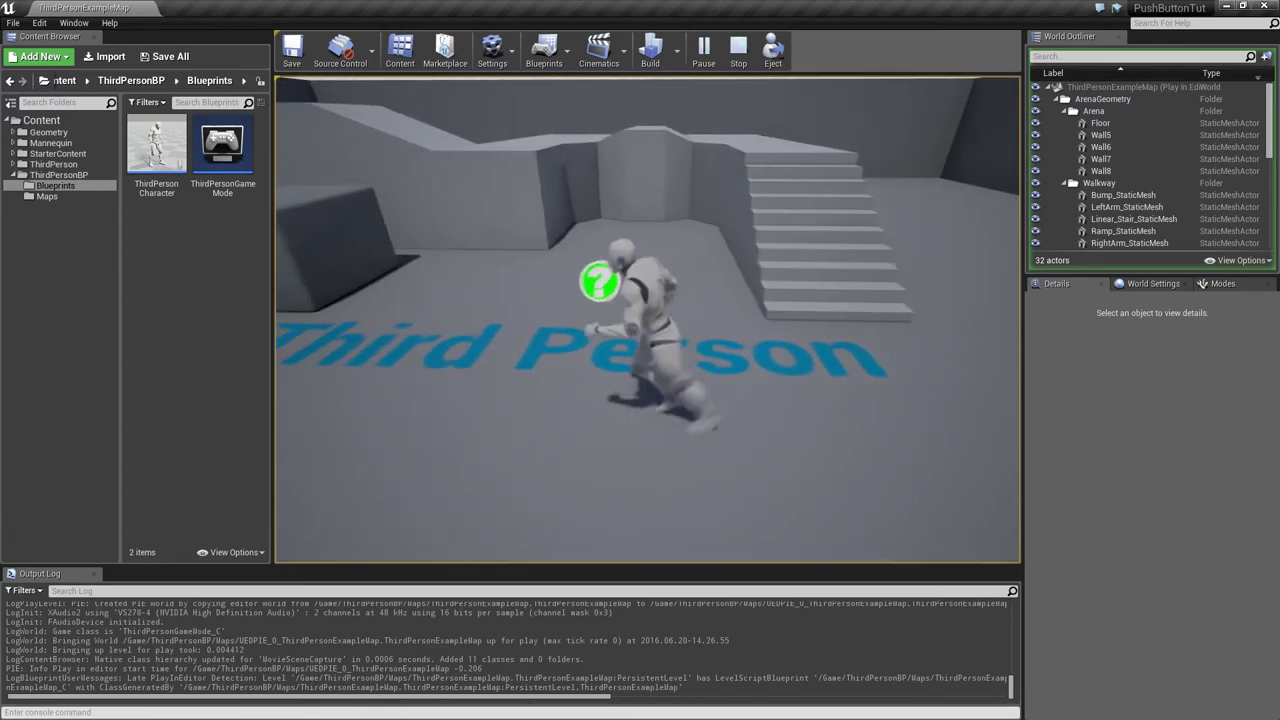
key(a)
key(d)
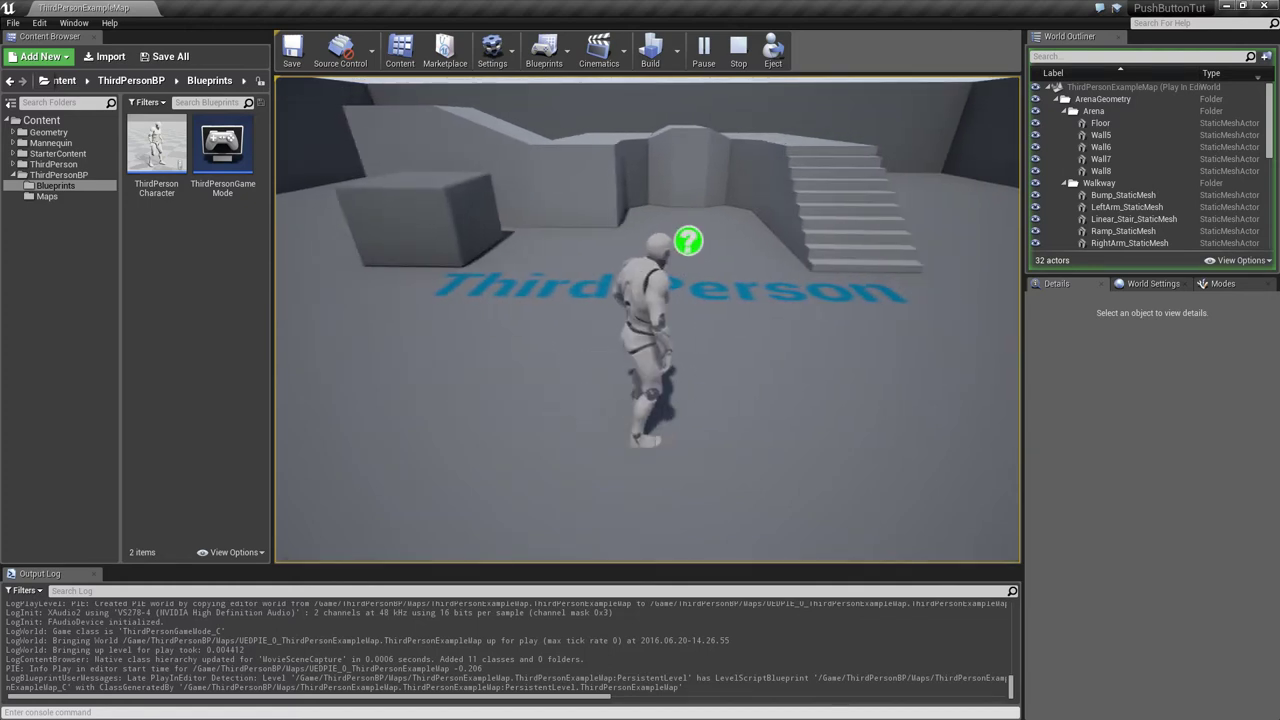
key(s)
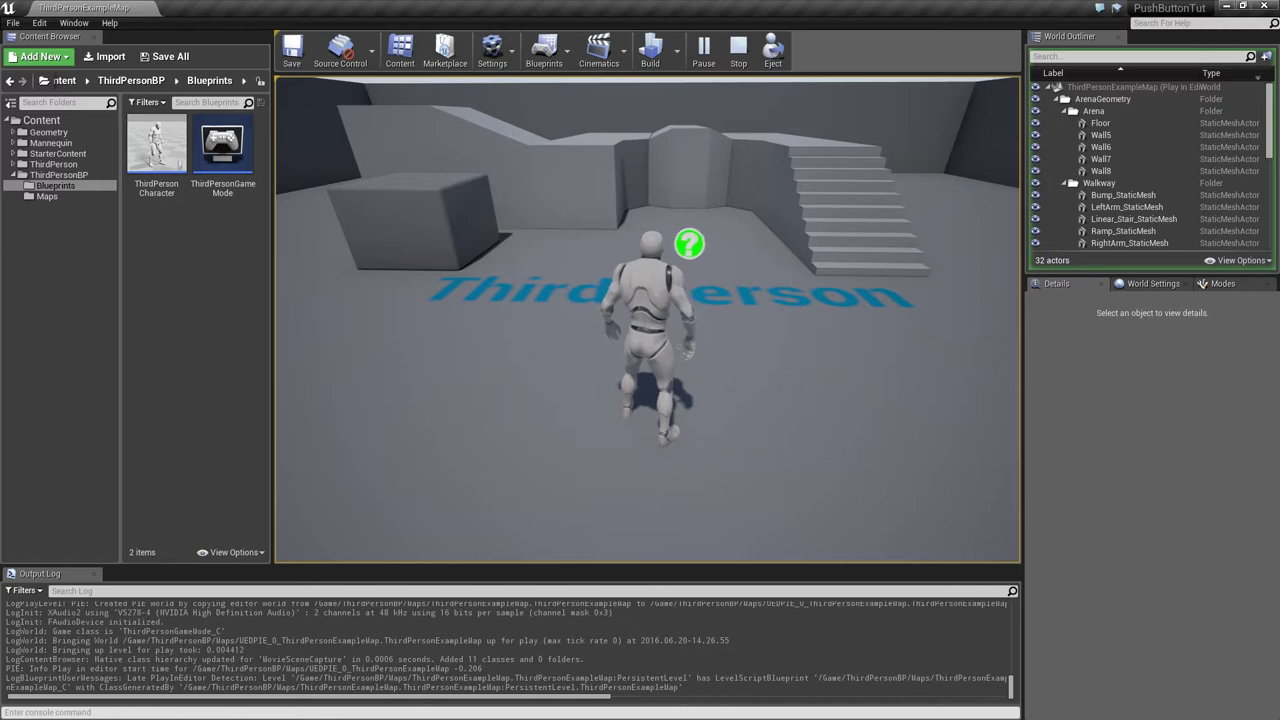
key(Escape)
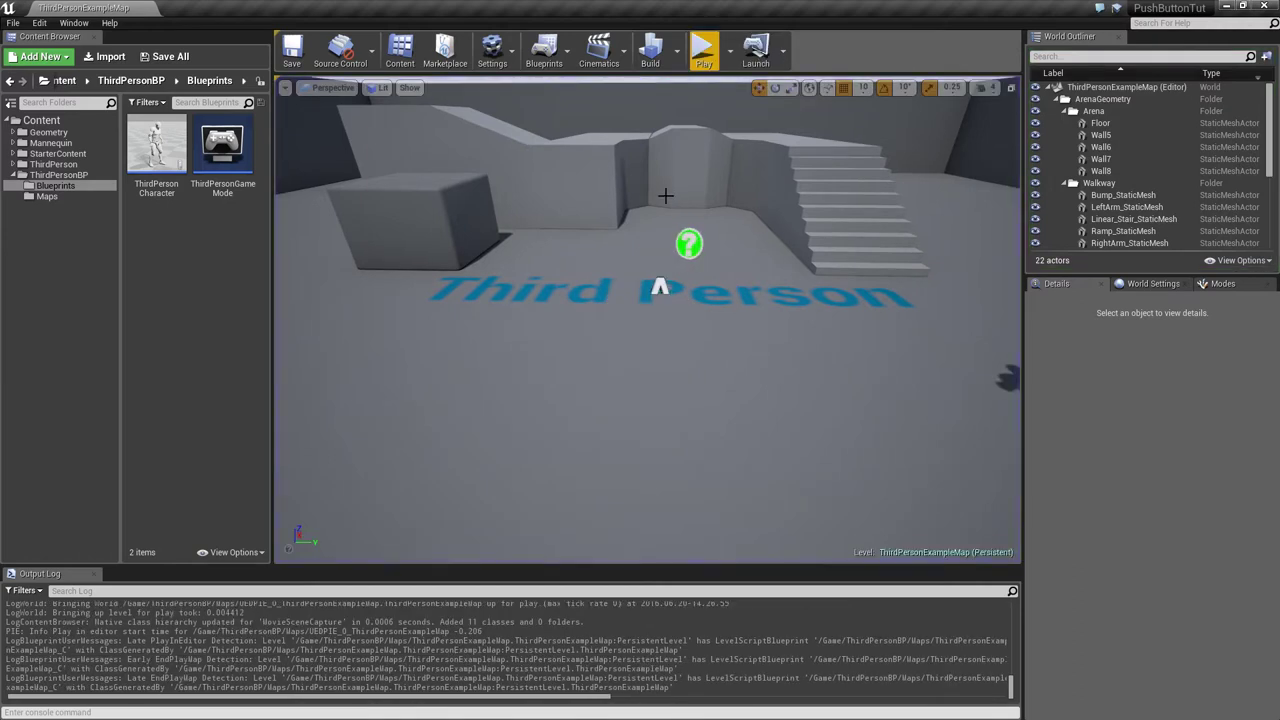
- Move the ThirdPersonCharacter asset into the Mannequin folder
click(671, 261)
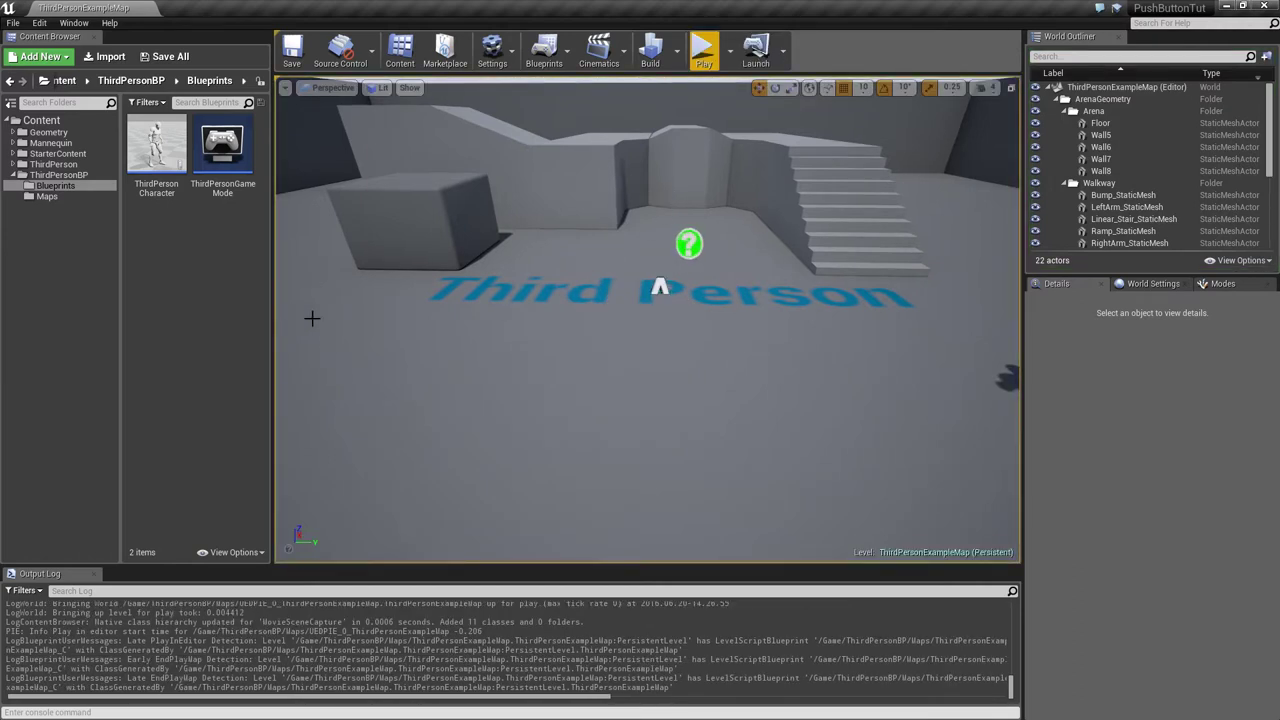
drag(157, 145, 62, 190)
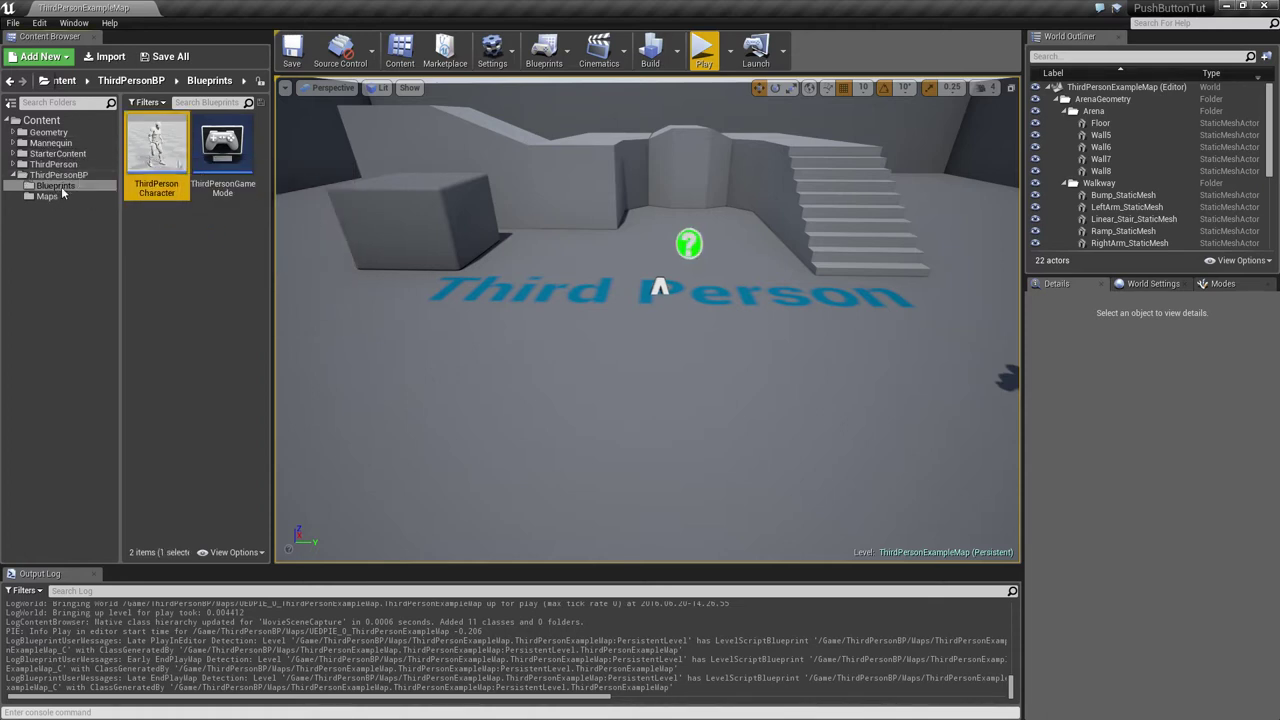
drag(160, 150, 52, 147)
click(80, 175)
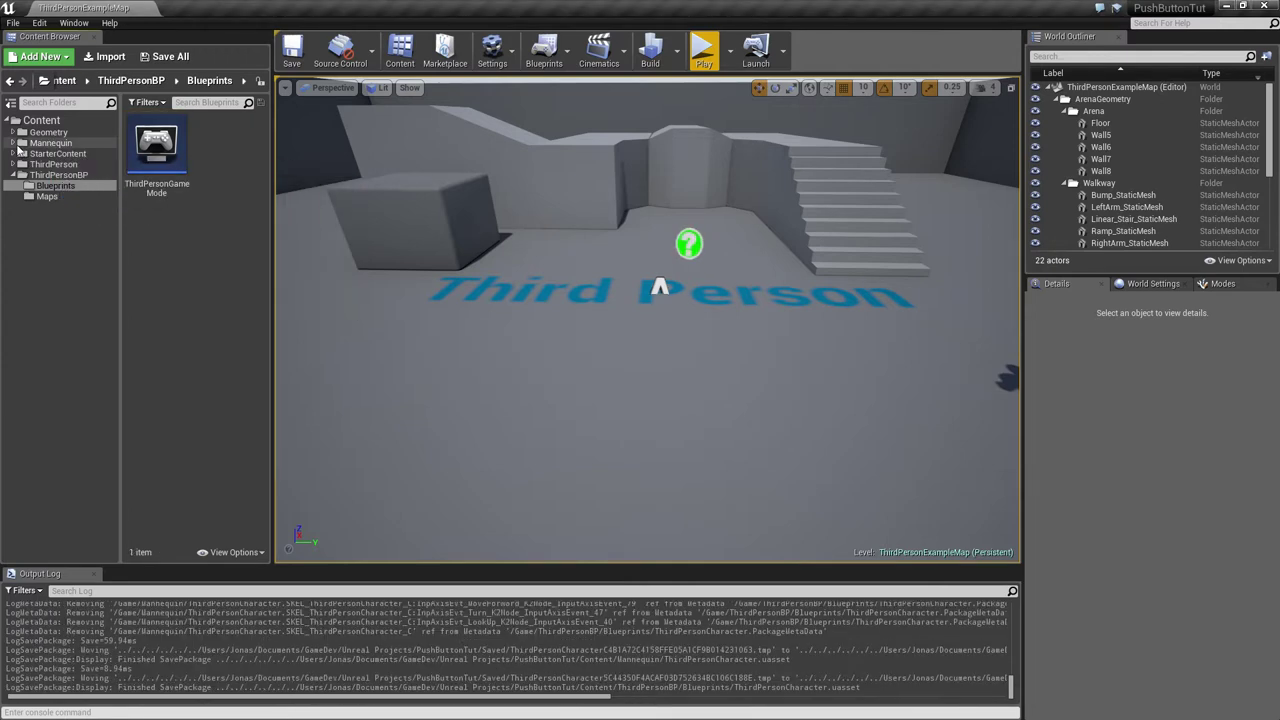
- Move ThirdPerson_AnimBP from Animations into Mannequin and widen the asset view
click(22, 144)
click(12, 143)
click(50, 154)
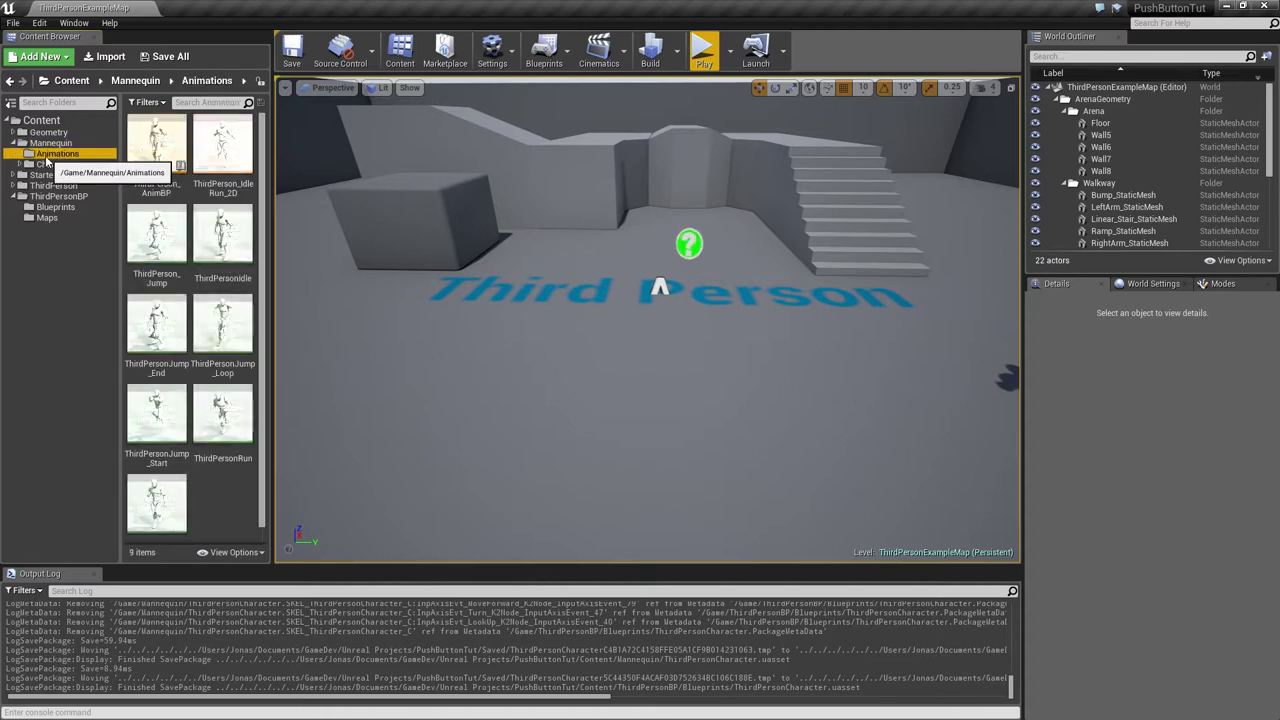
drag(155, 150, 47, 145)
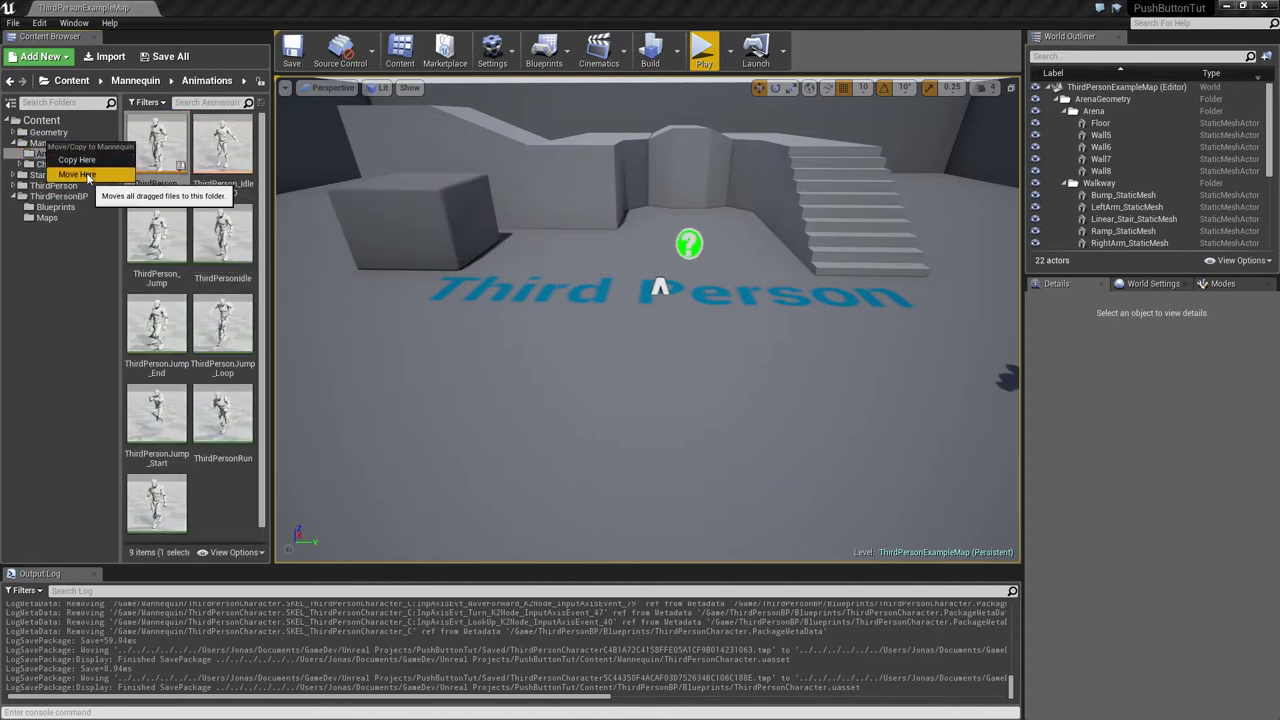
click(77, 175)
click(50, 143)
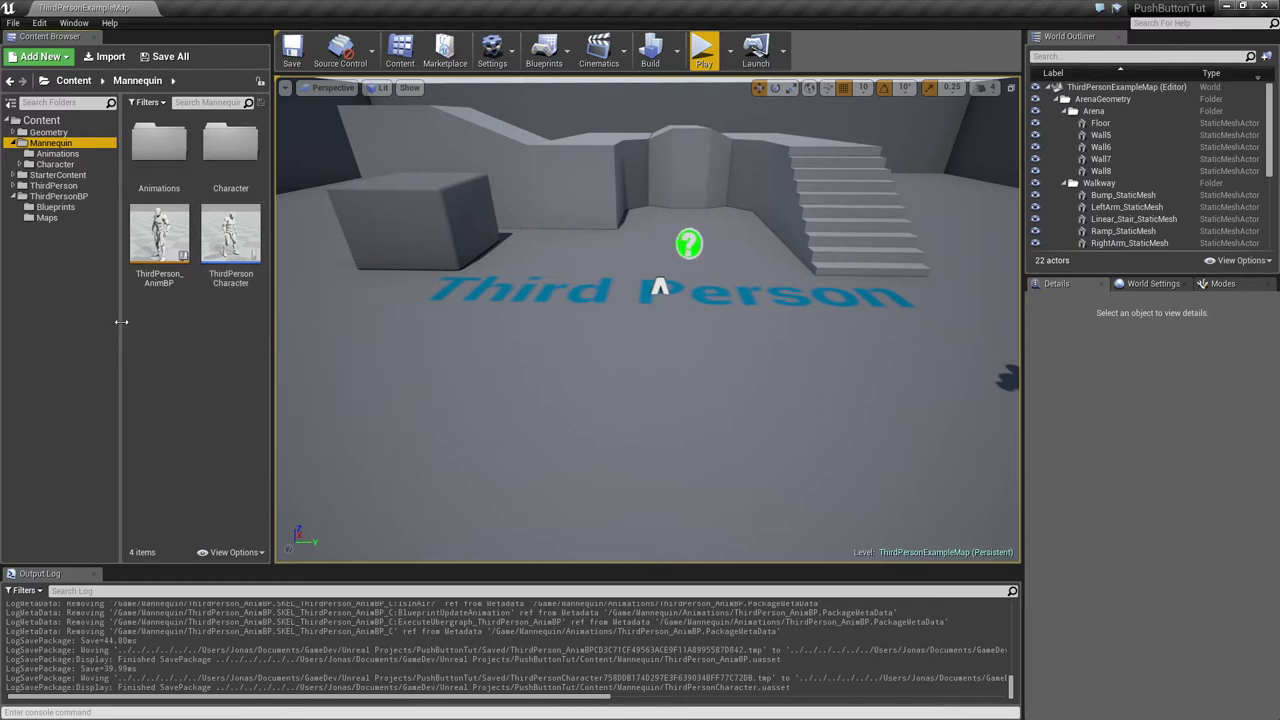
drag(121, 321, 115, 325)
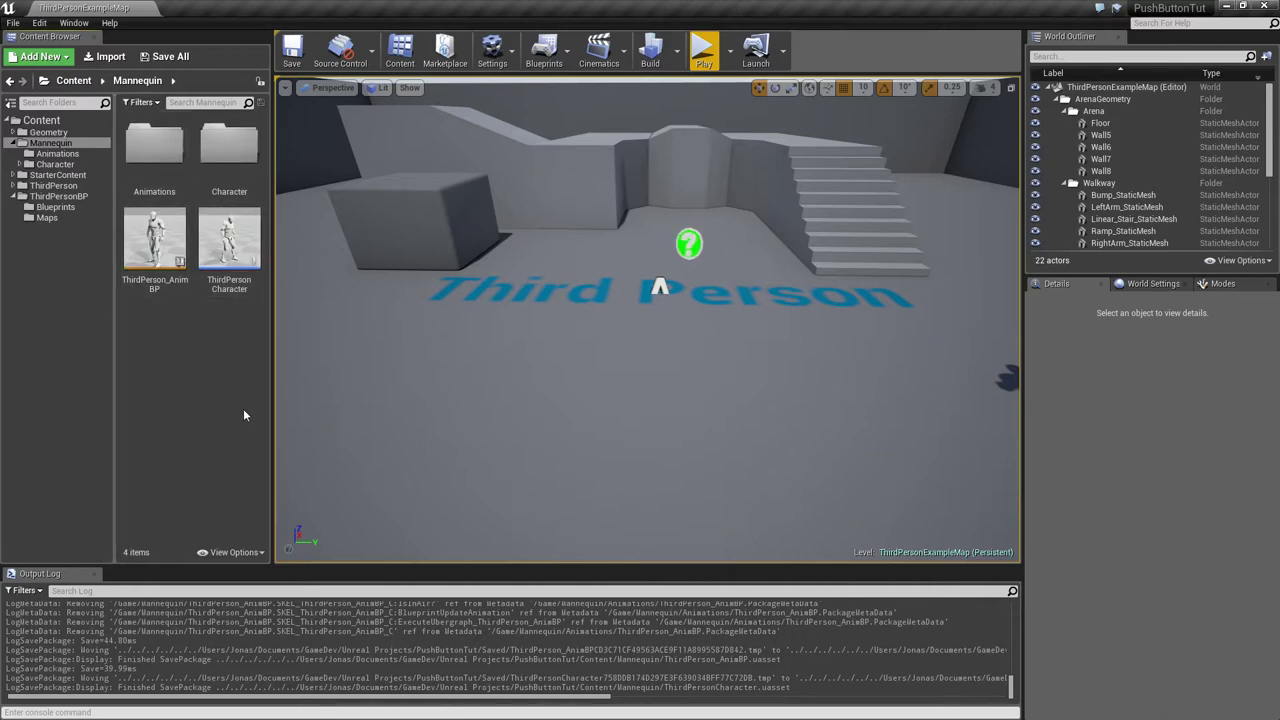
- Open ThirdPersonCharacter and ThirdPerson_AnimBP, then bring the character's lower input groups into view
double_click(240, 245)
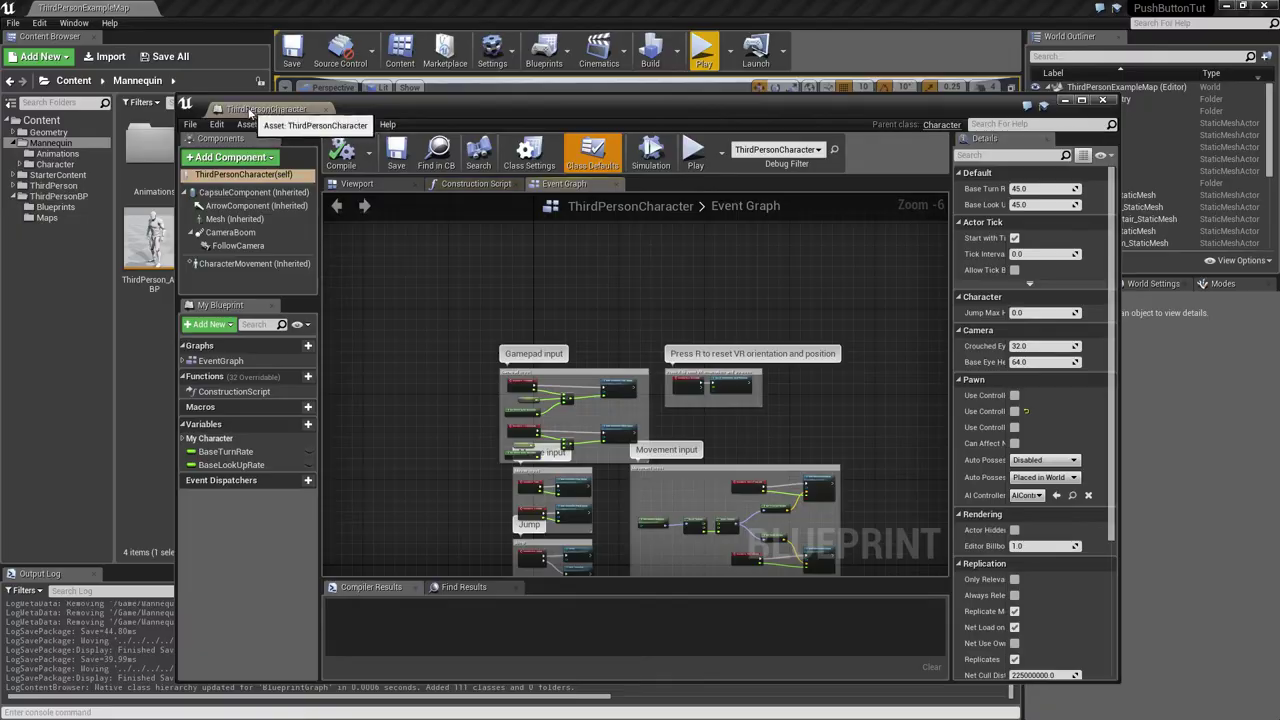
drag(300, 123, 70, 5)
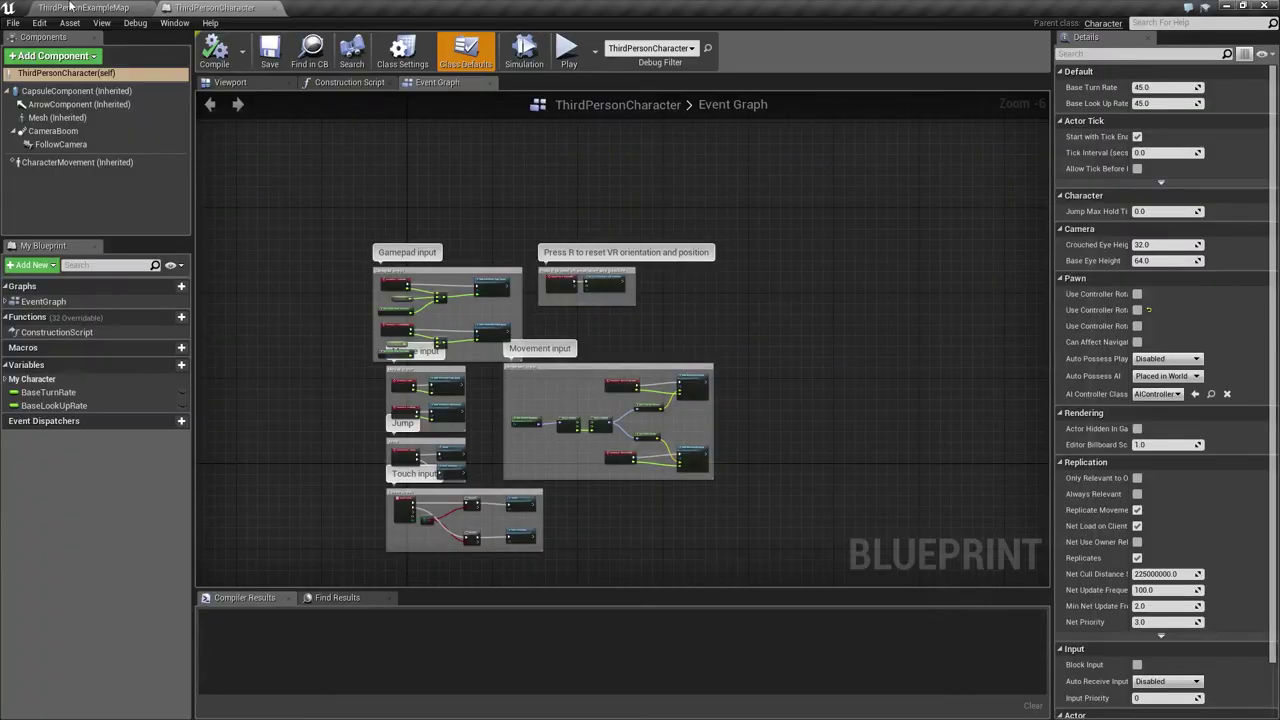
click(70, 5)
click(150, 240)
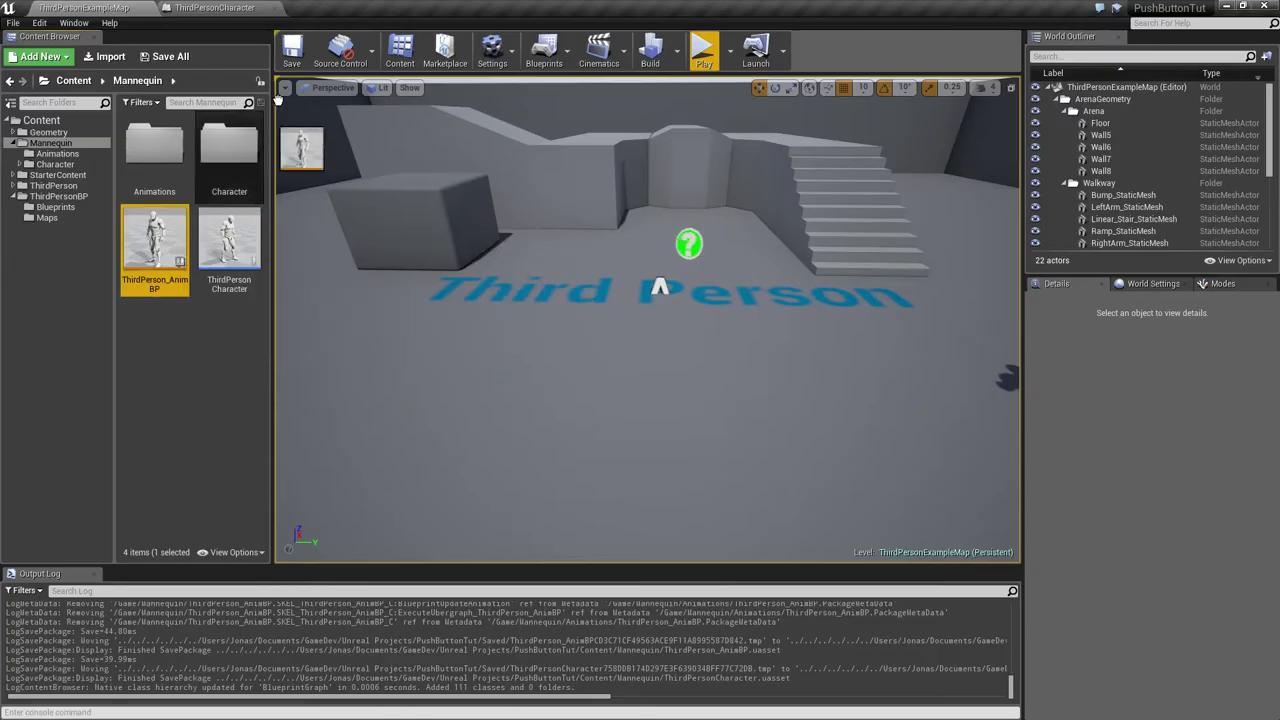
double_click(138, 240)
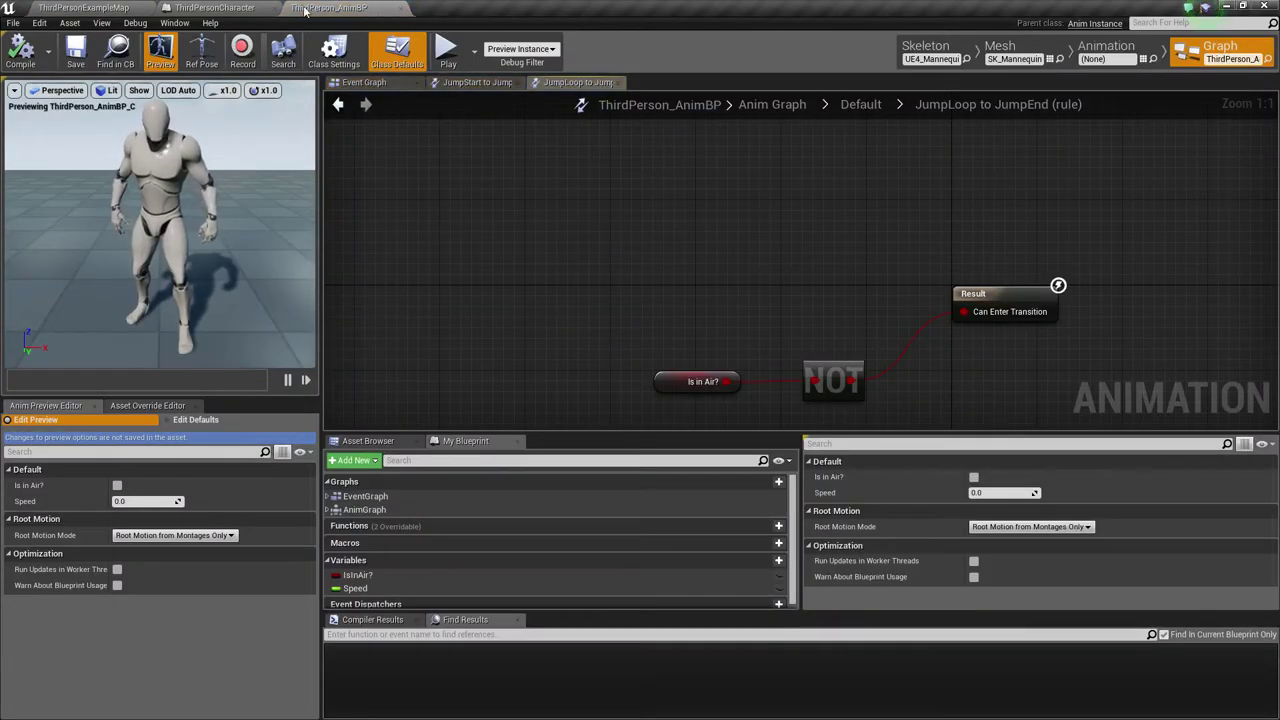
click(200, 7)
click(320, 7)
click(180, 8)
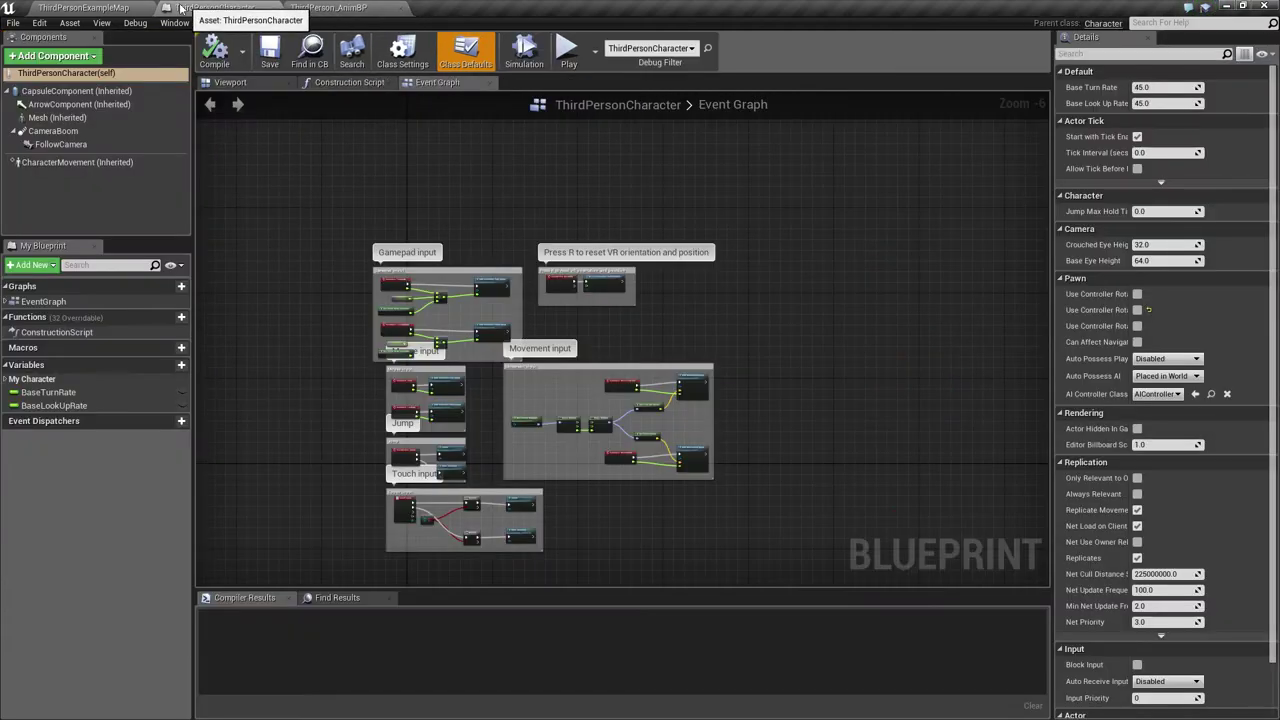
scroll(442, 443, up, 5)
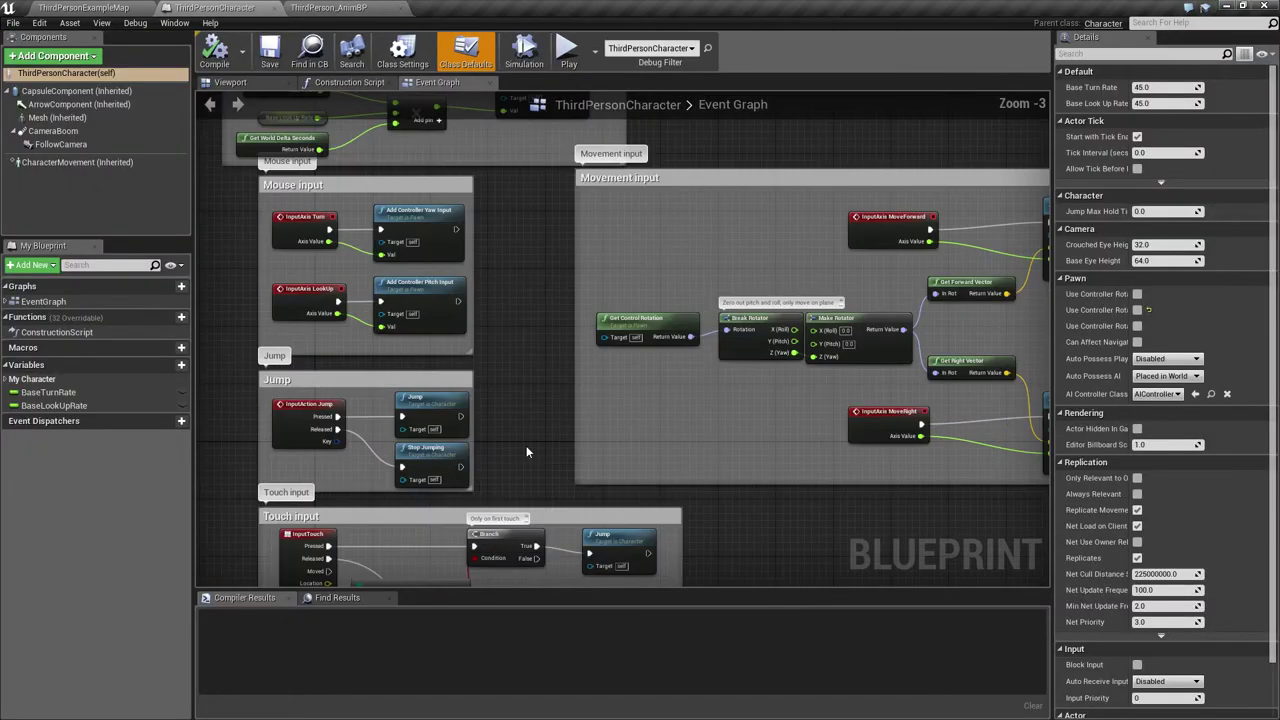
scroll(524, 440, down, 3)
right_drag(521, 425, 514, 331)
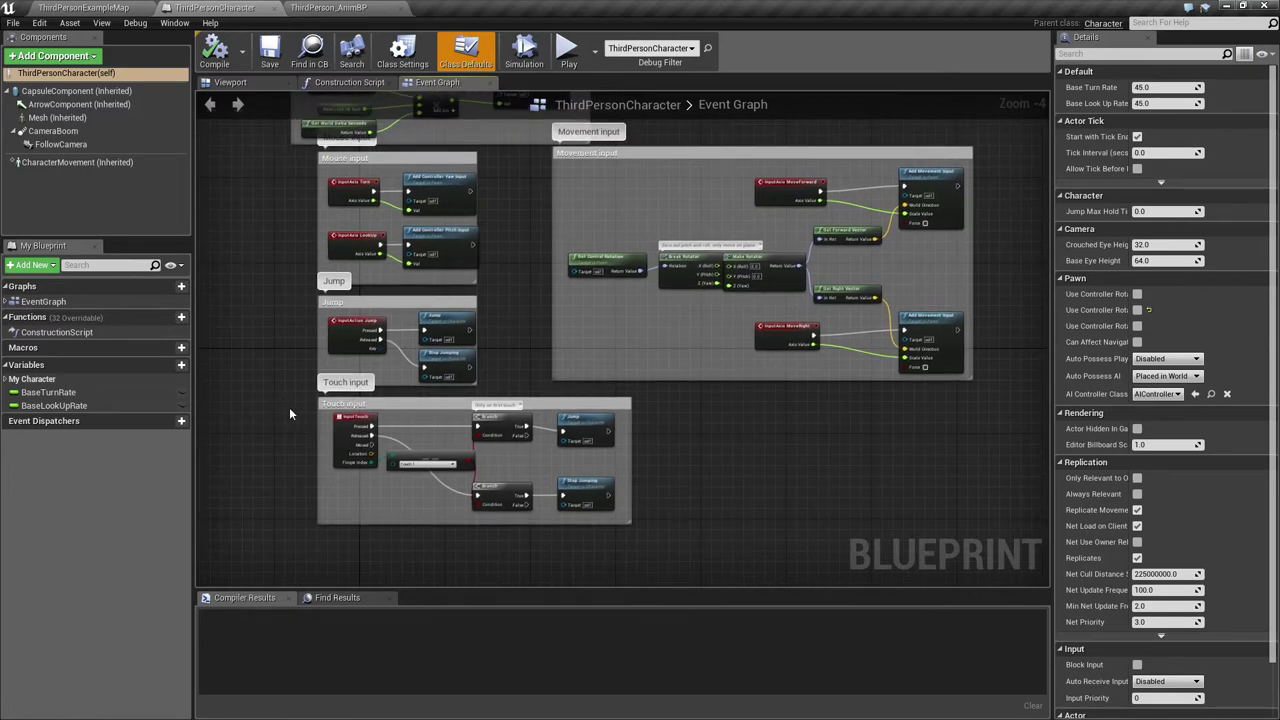
- Delete the Touch, VR-reset and Gamepad input node groups from the Event Graph
drag(280, 393, 627, 545)
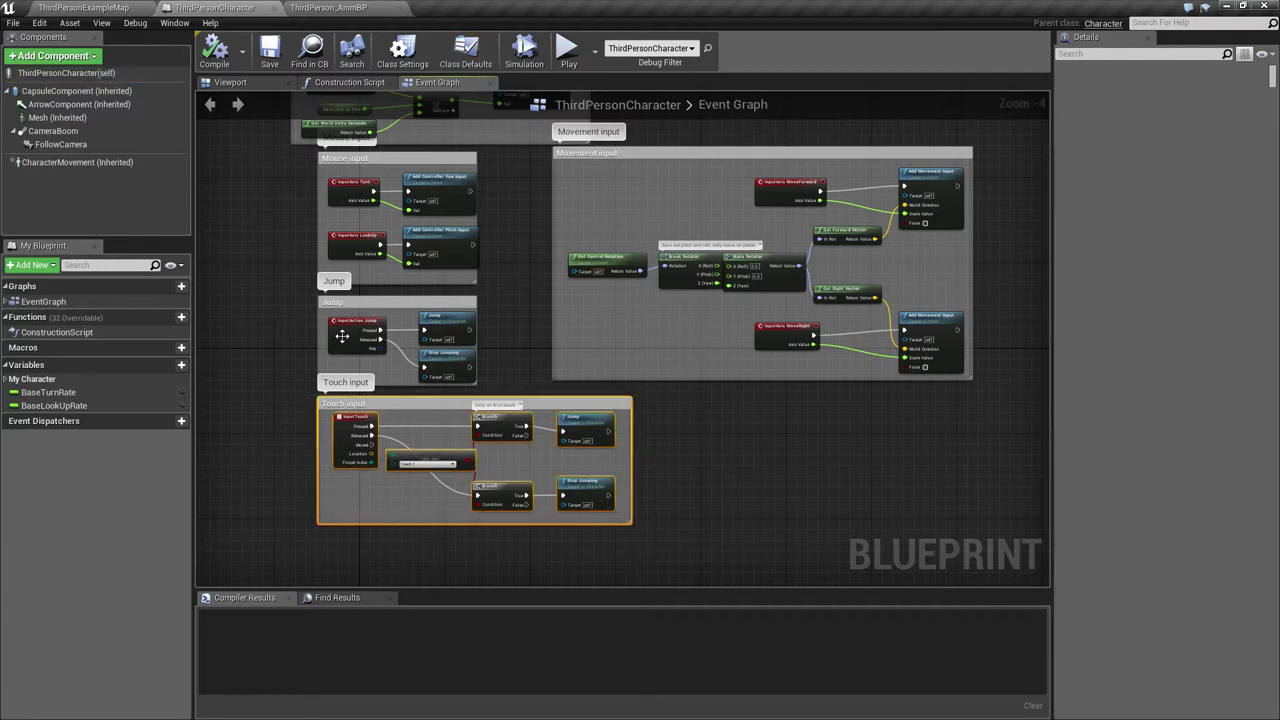
key(Delete)
right_drag(531, 222, 481, 502)
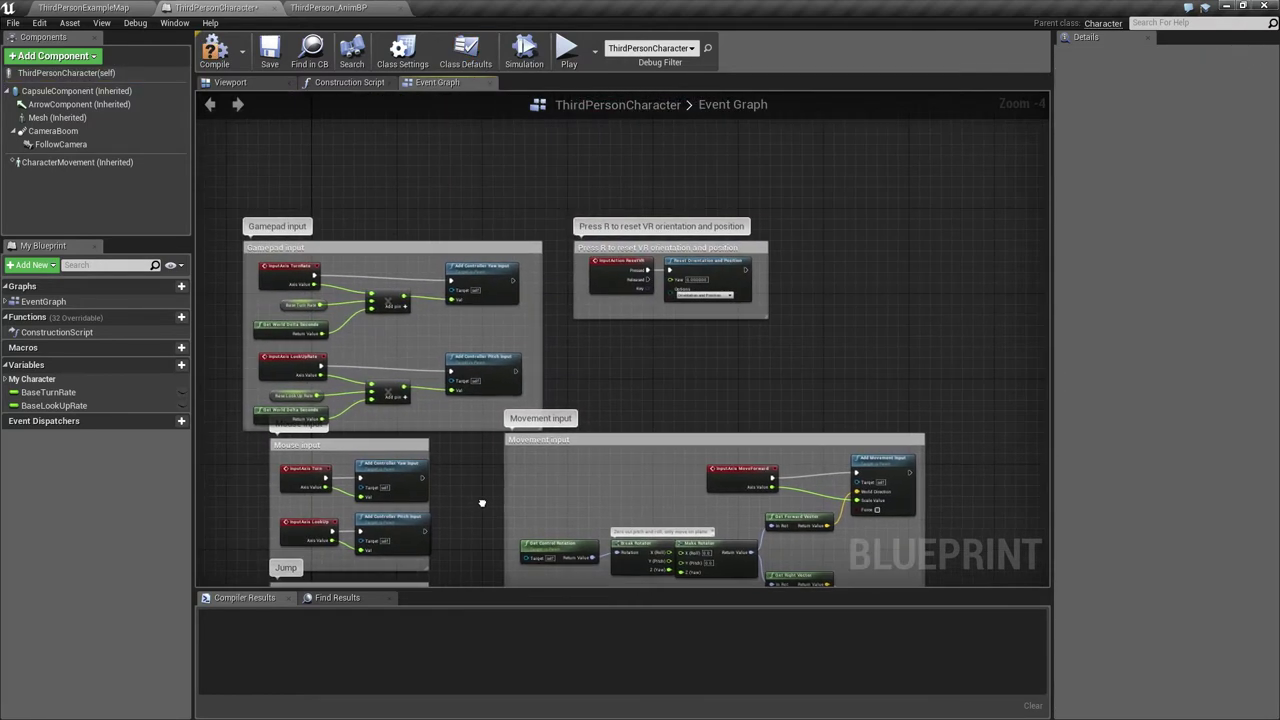
drag(561, 186, 752, 295)
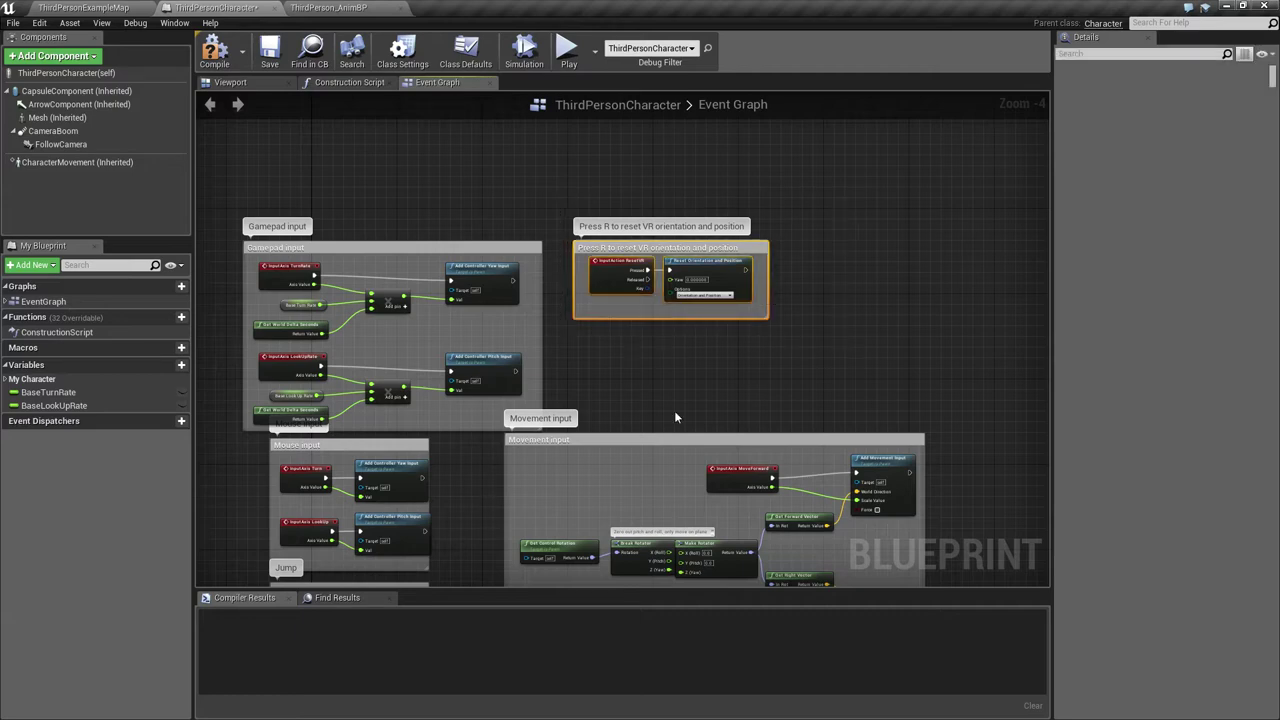
key(Delete)
drag(226, 202, 586, 423)
key(Delete)
key(Home)
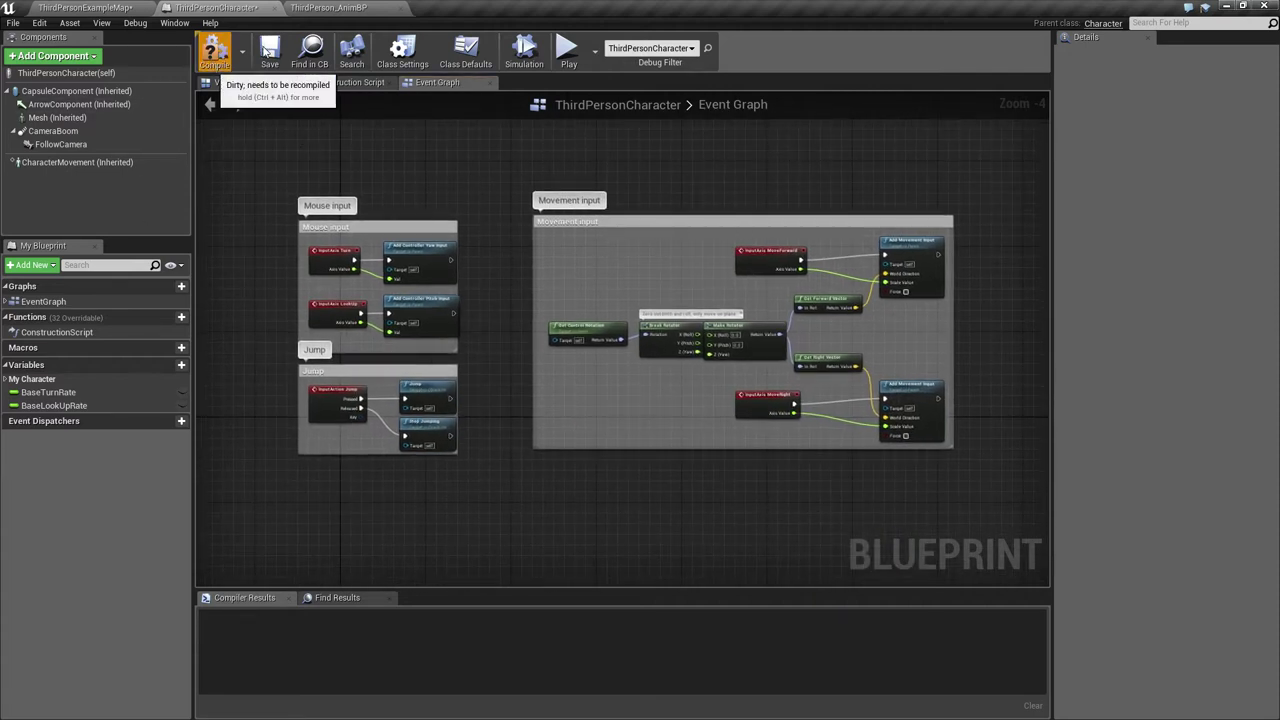
- Compile and save the ThirdPersonCharacter blueprint, then return to the level editor
click(214, 50)
click(269, 50)
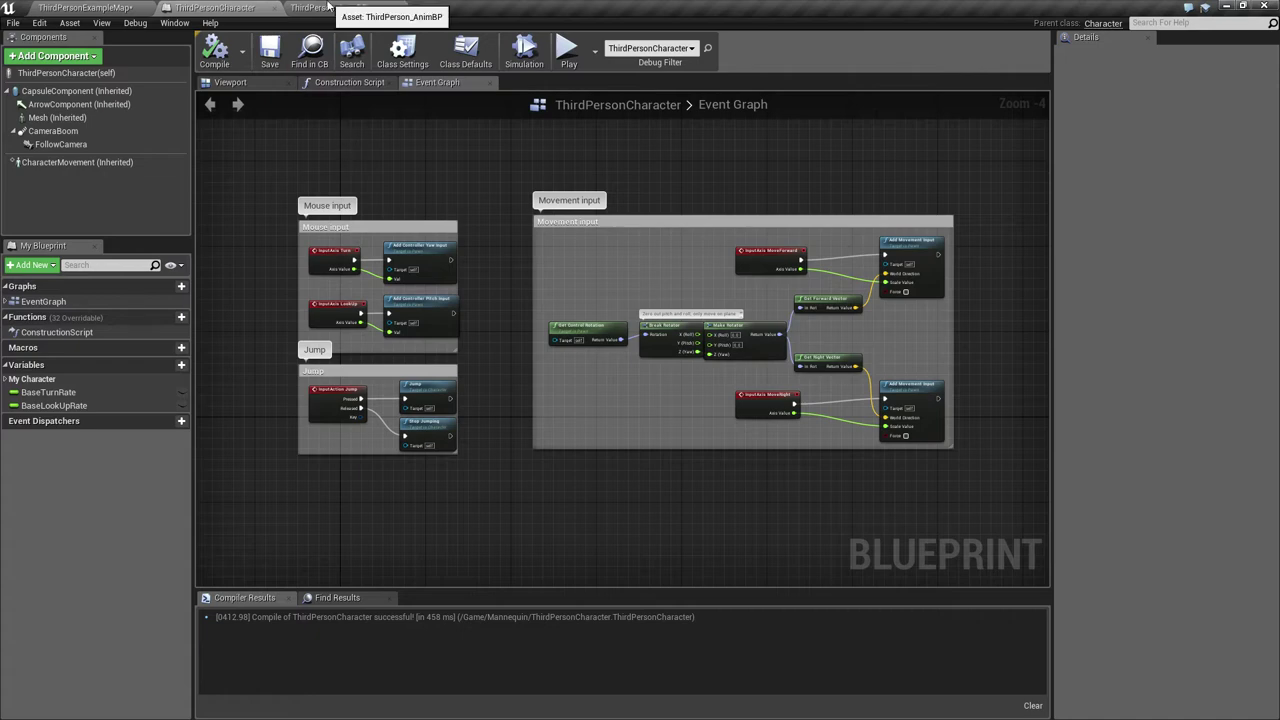
click(118, 8)
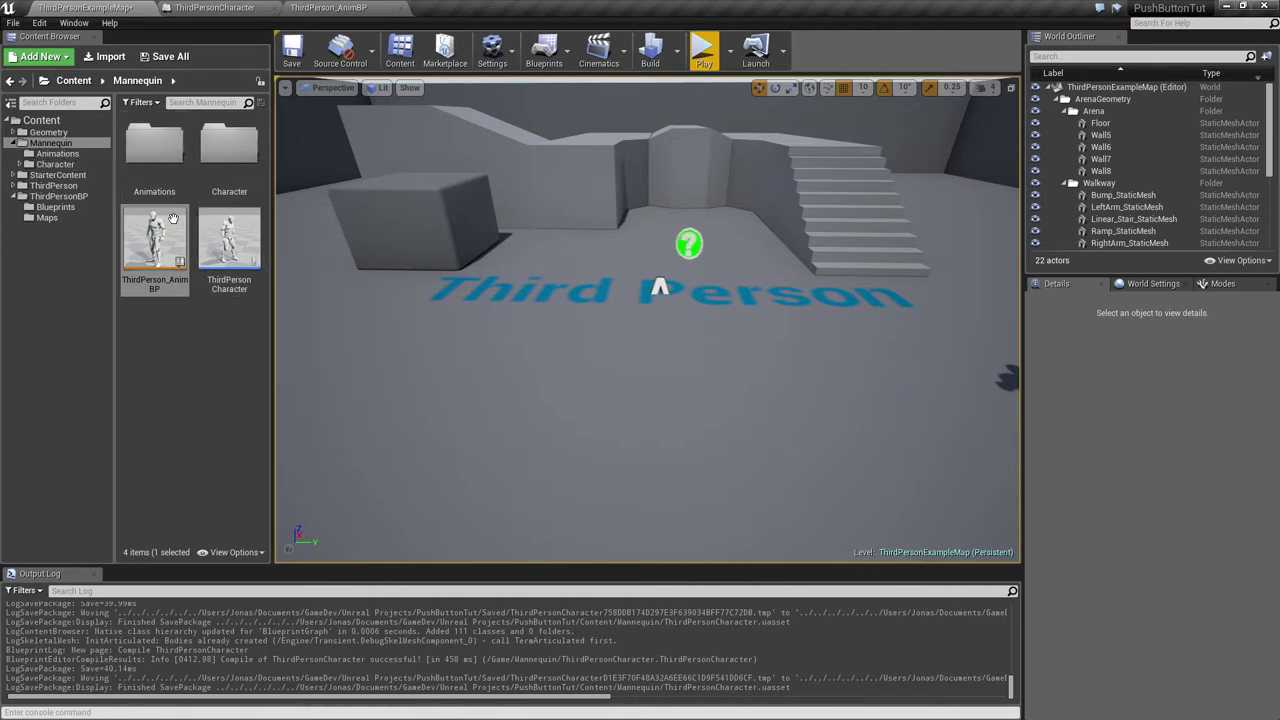
- Create a new folder named PushButton inside Mannequin
right_click(45, 142)
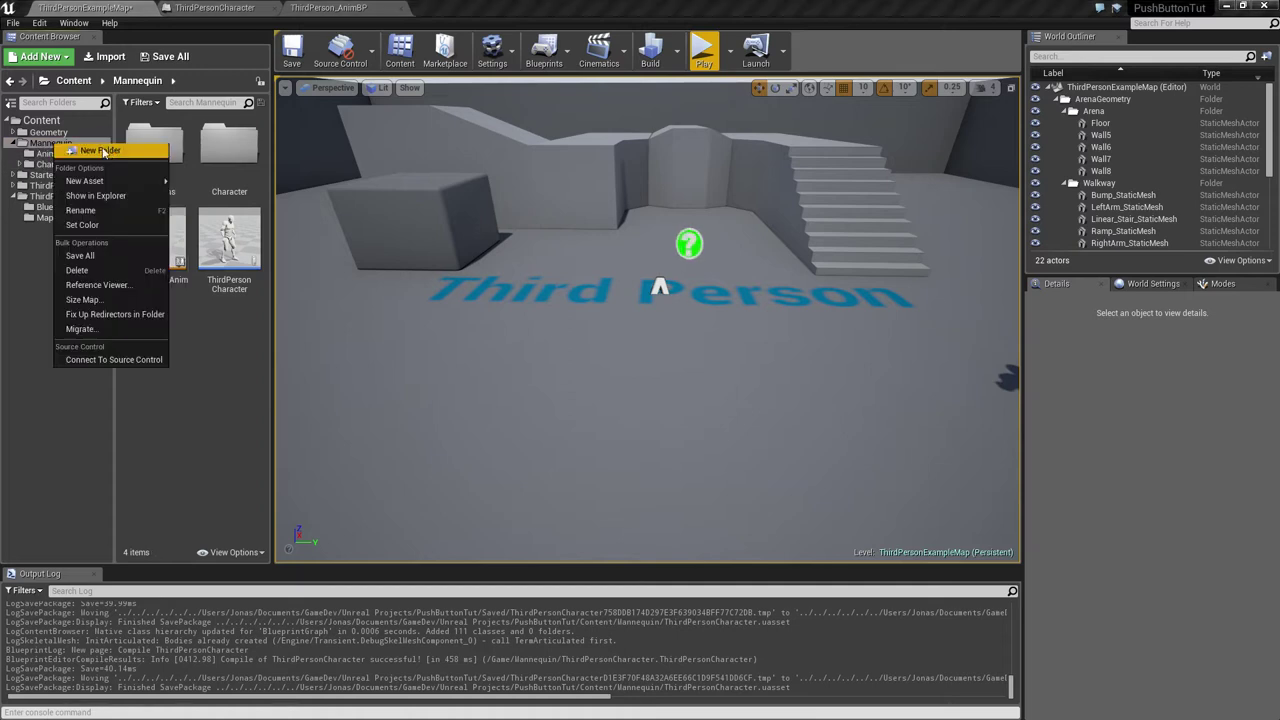
click(150, 156)
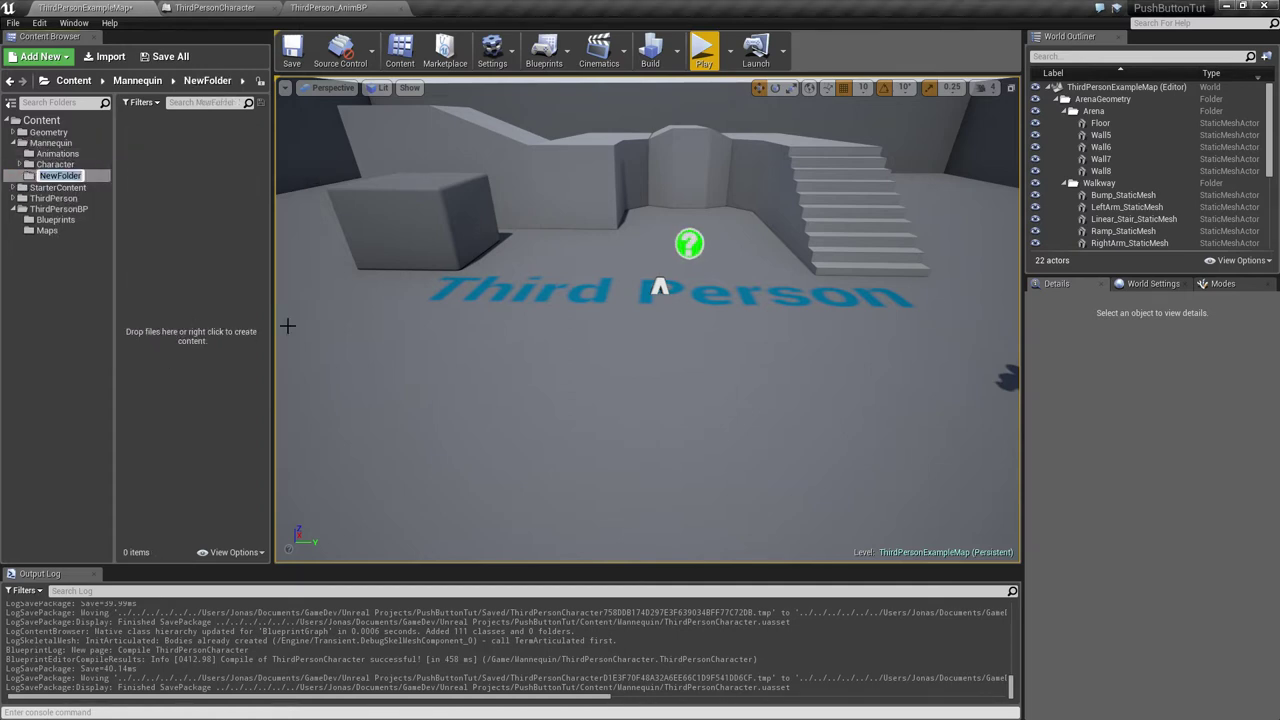
text(PushButton)
key(Return)
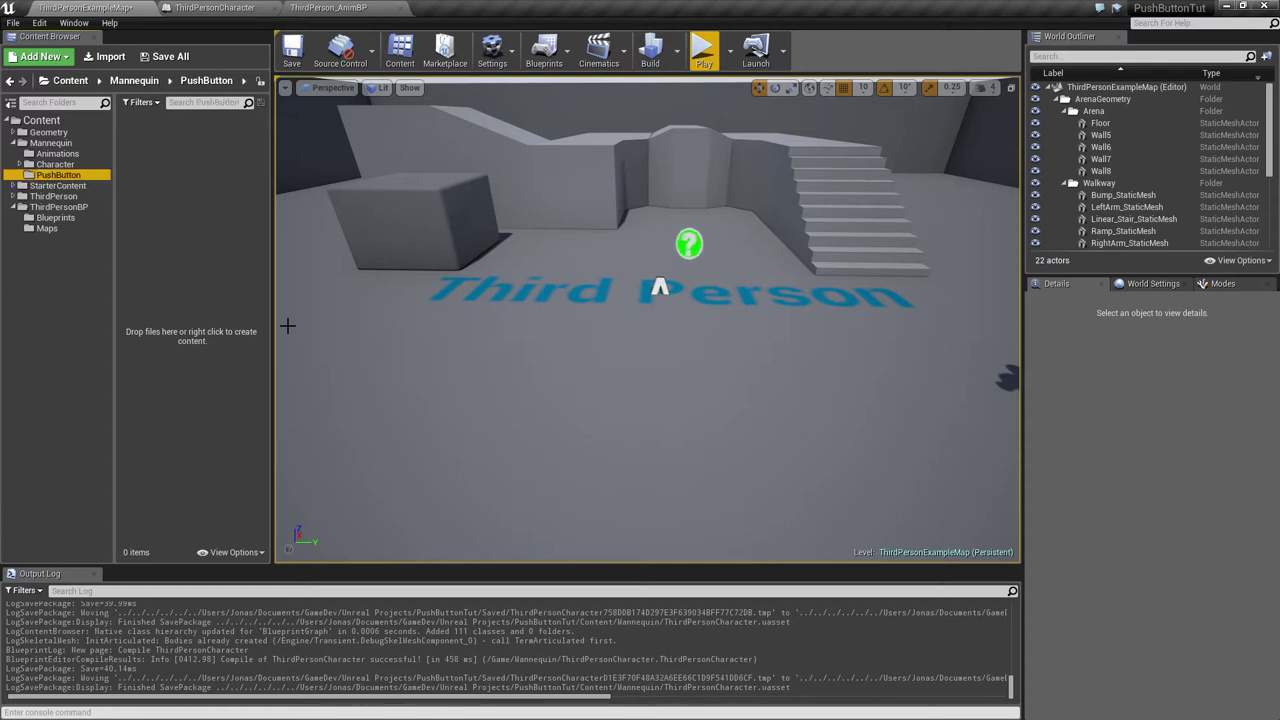
- Show the top-level Content folders and minimize Unreal Engine to reach 3ds Max
right_click(88, 178)
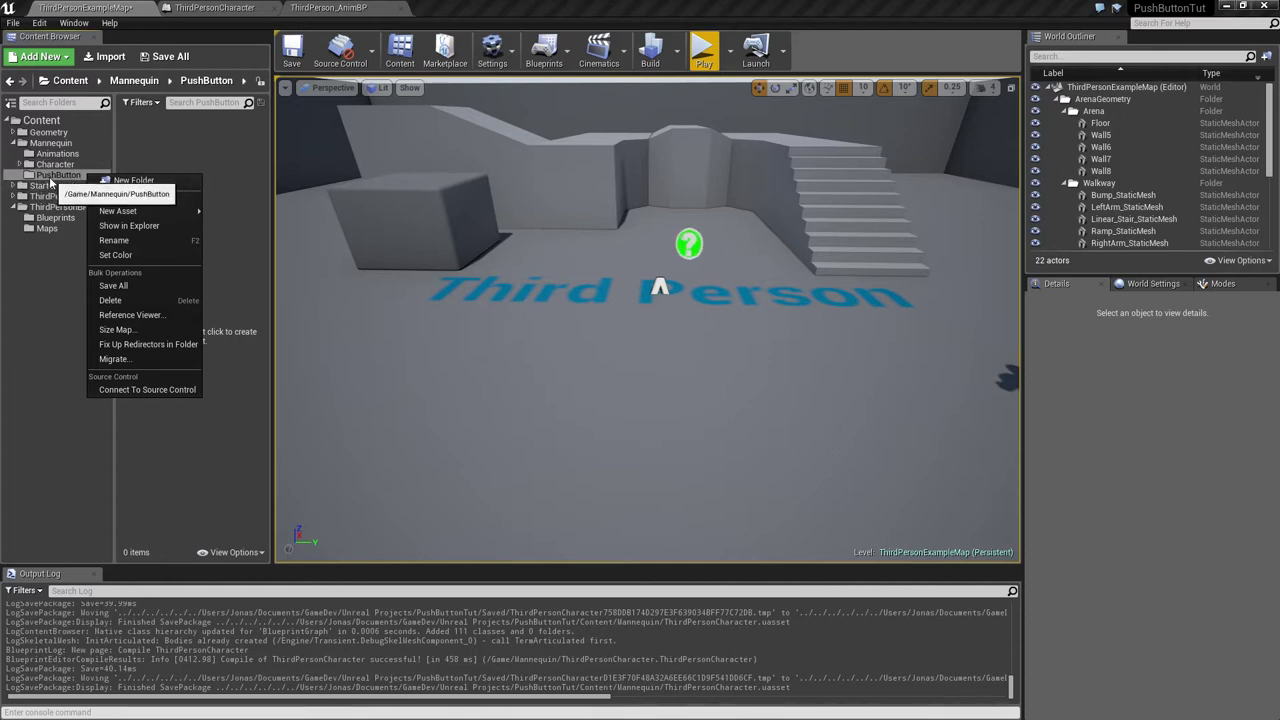
click(148, 145)
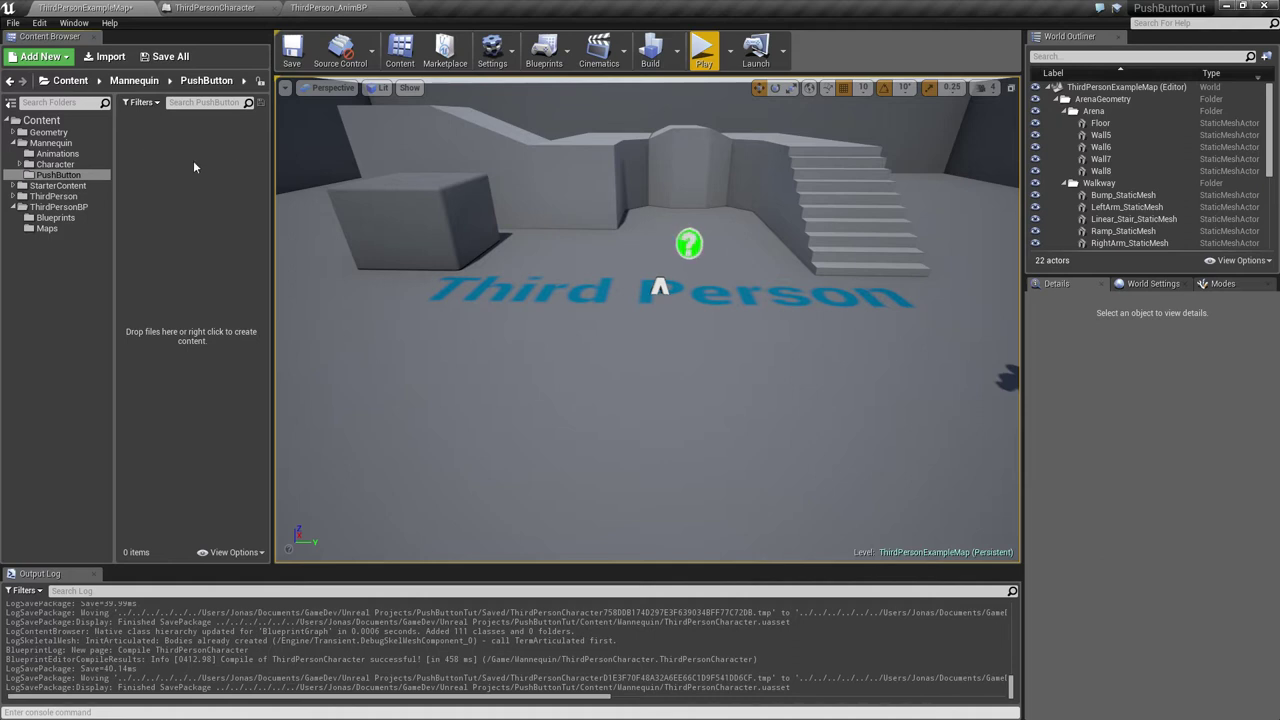
click(38, 124)
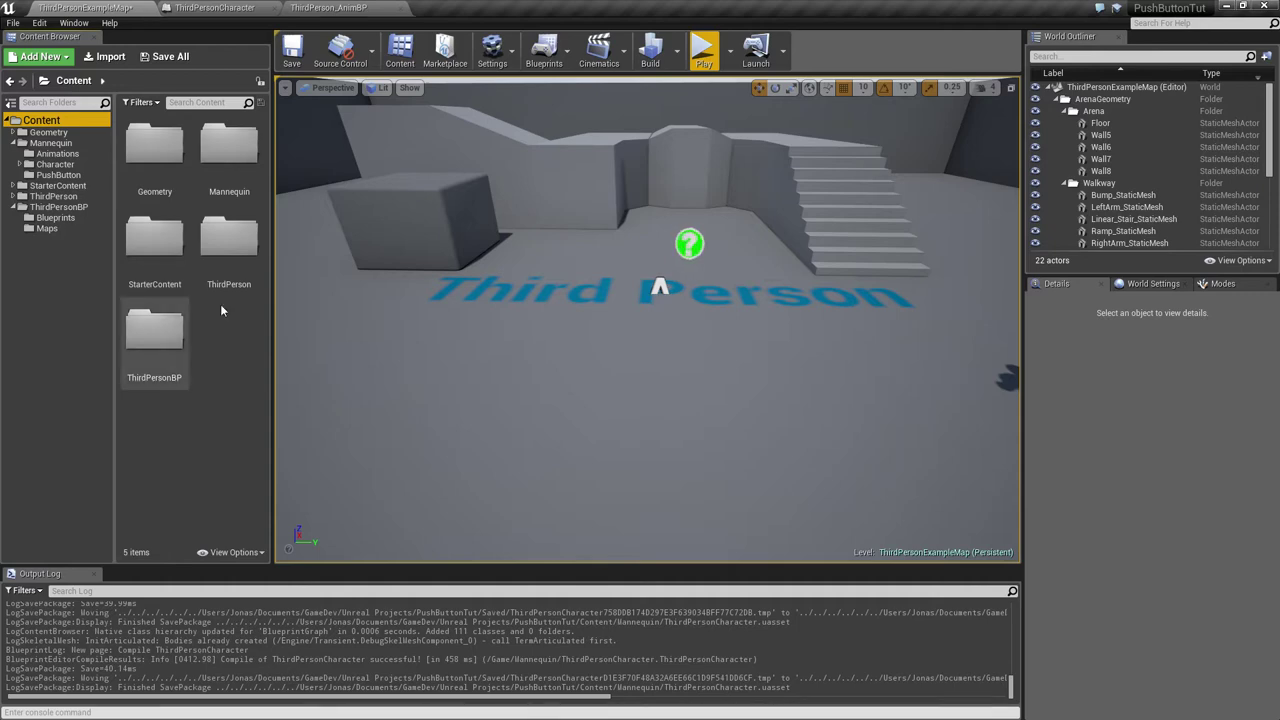
click(1226, 5)
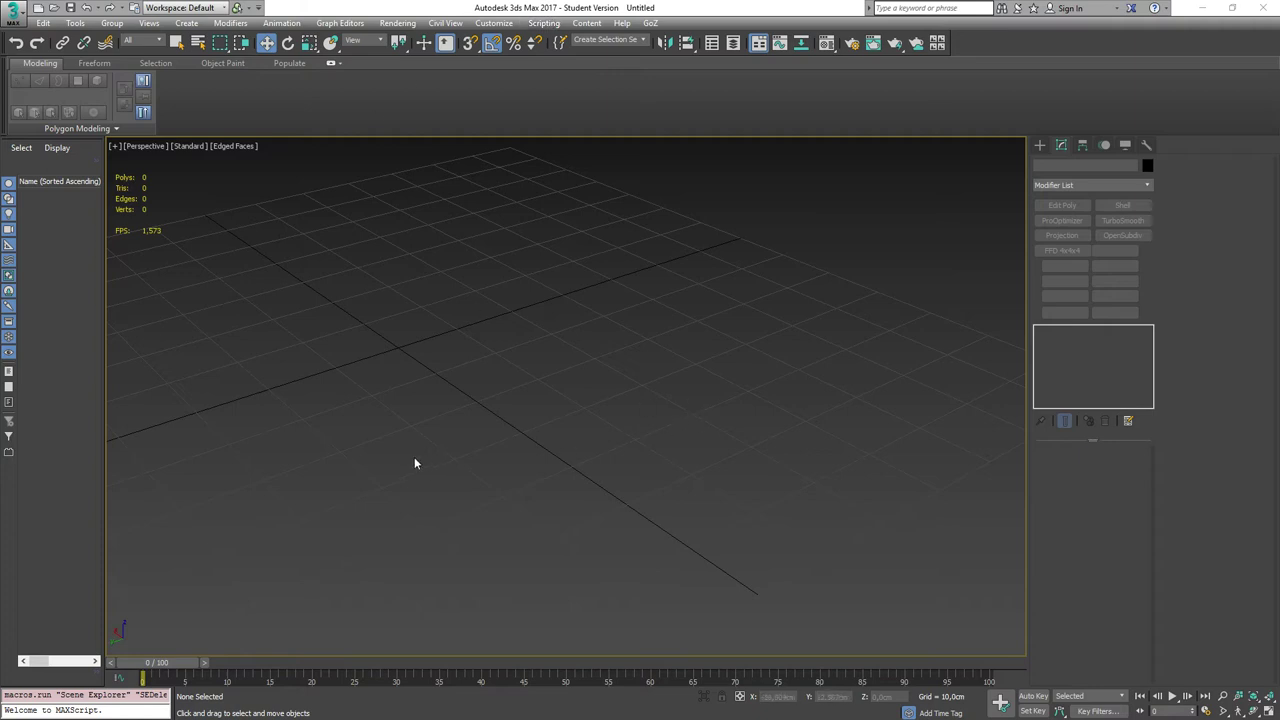
- Recentre the Perspective grid and list Standard Primitives such as Box, Sphere and Cylinder
scroll(586, 426, down, 5)
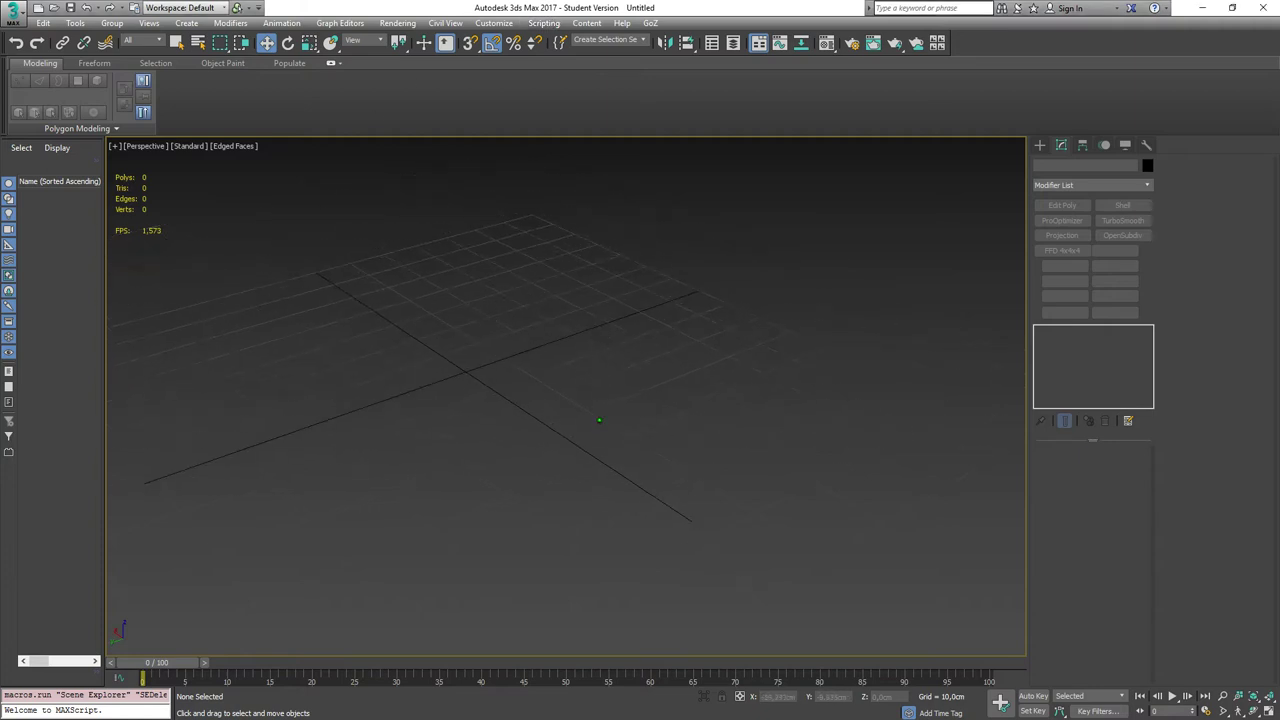
middle_drag(586, 426, 483, 386)
click(1039, 145)
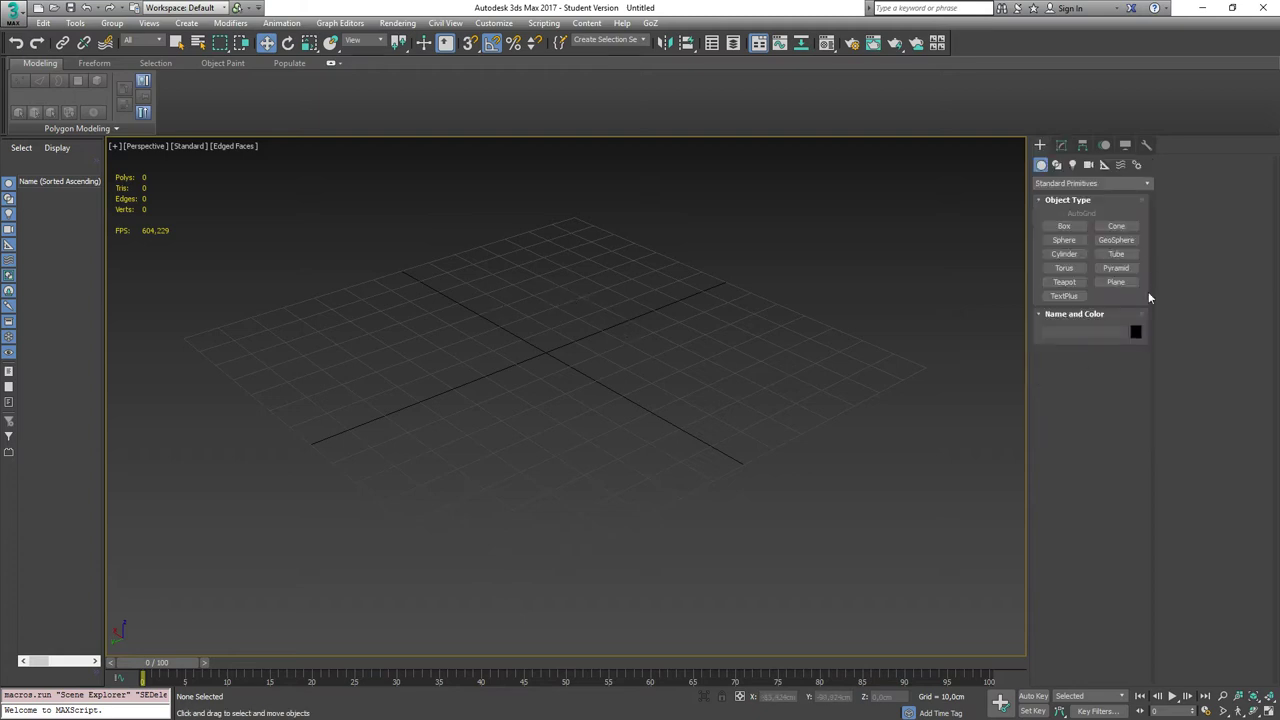
- Draw a box about 29.6 × 33 × 22.3 cm near the grid centre
click(1062, 227)
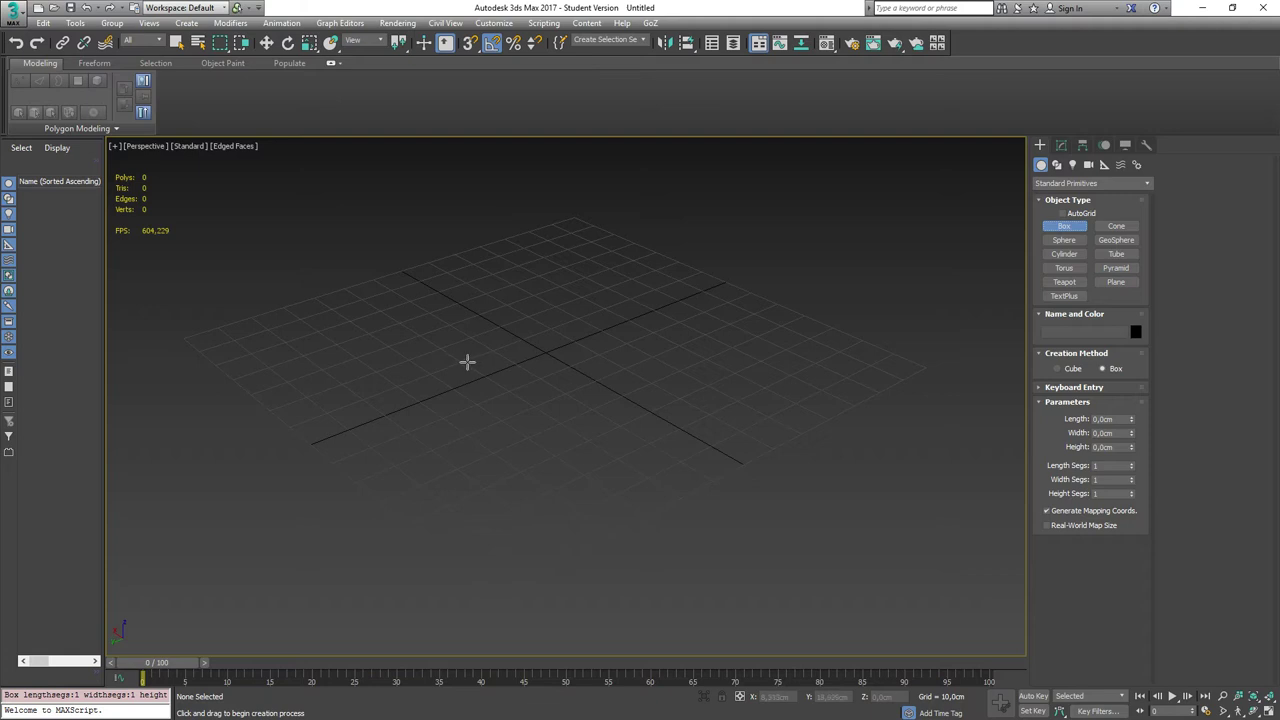
drag(466, 363, 638, 368)
click(598, 289)
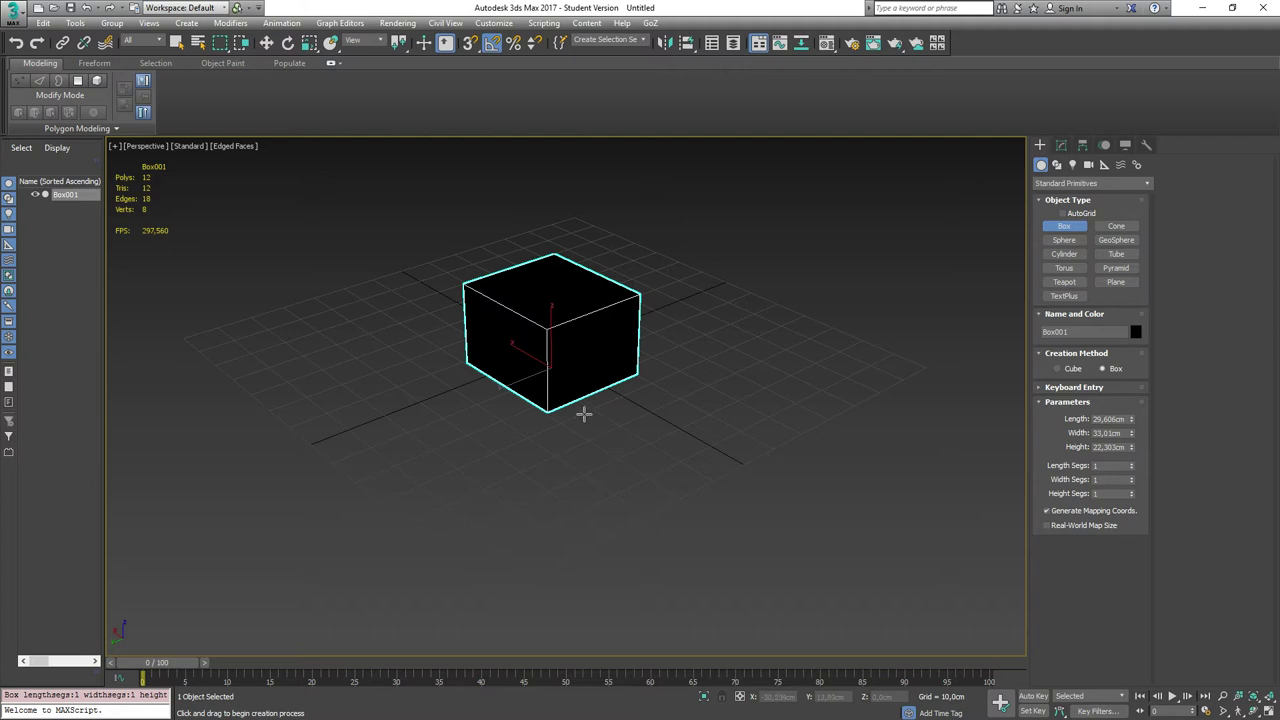
key(w)
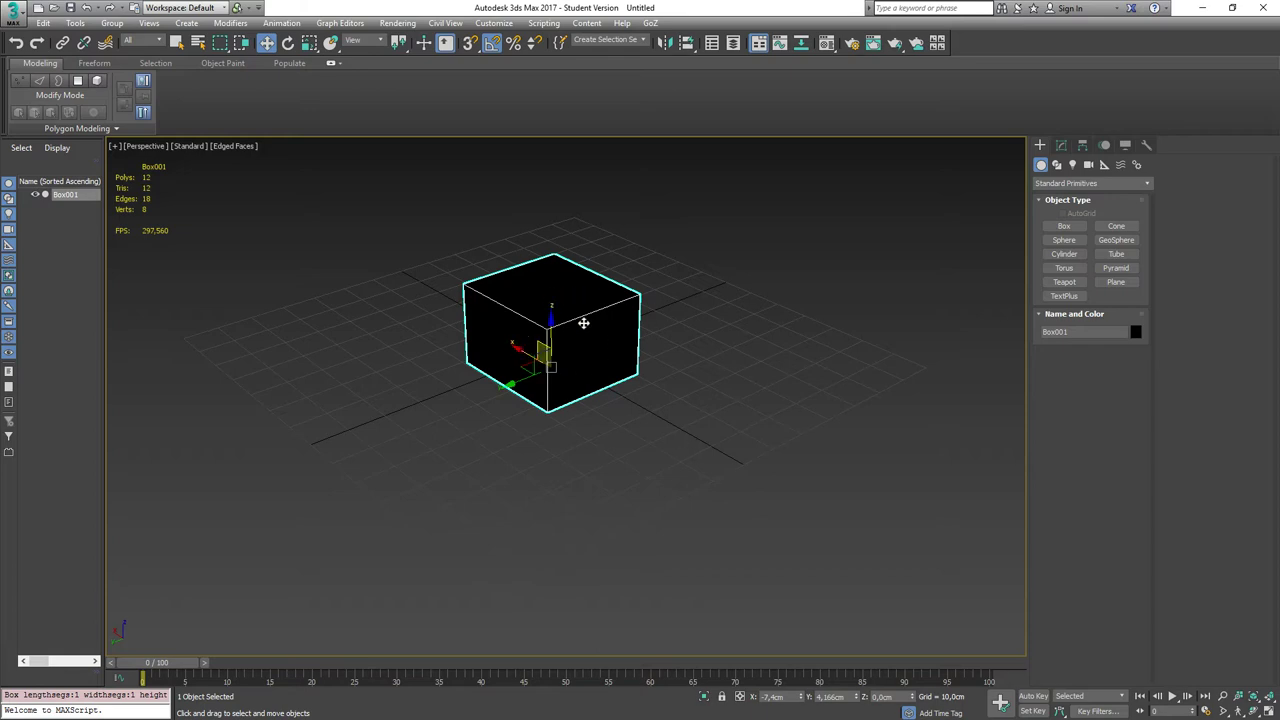
click(740, 436)
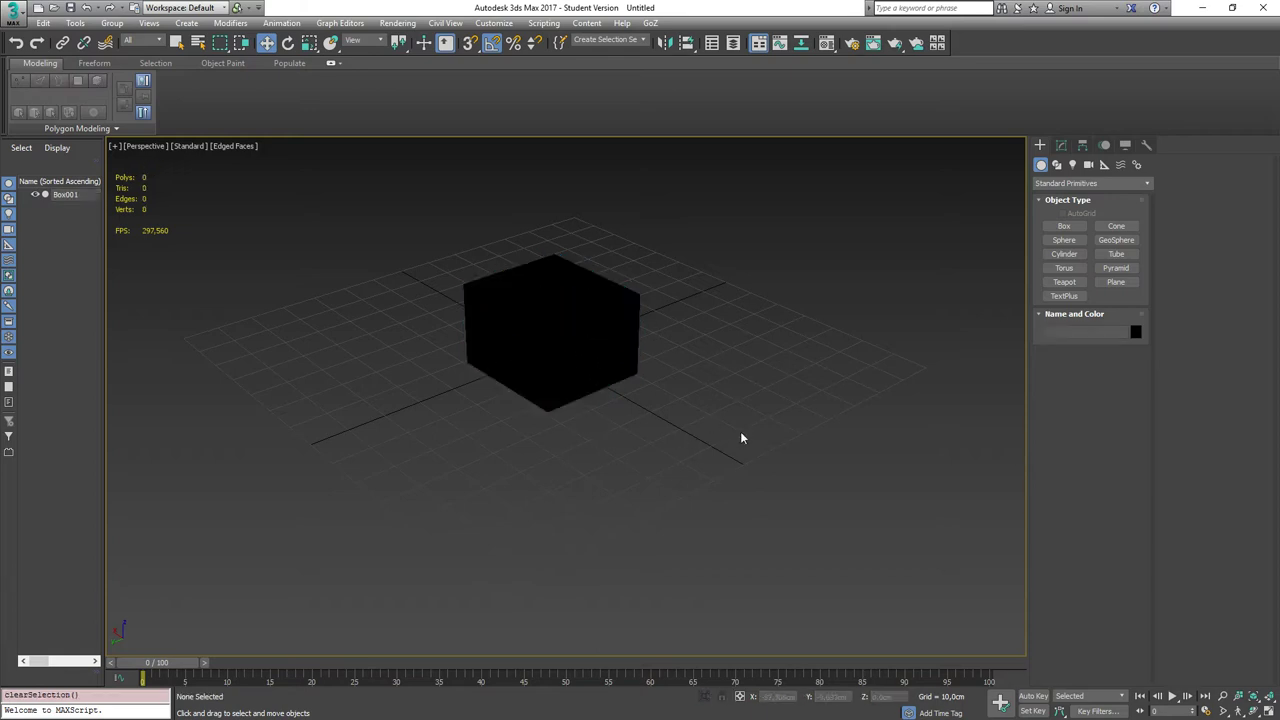
click(557, 331)
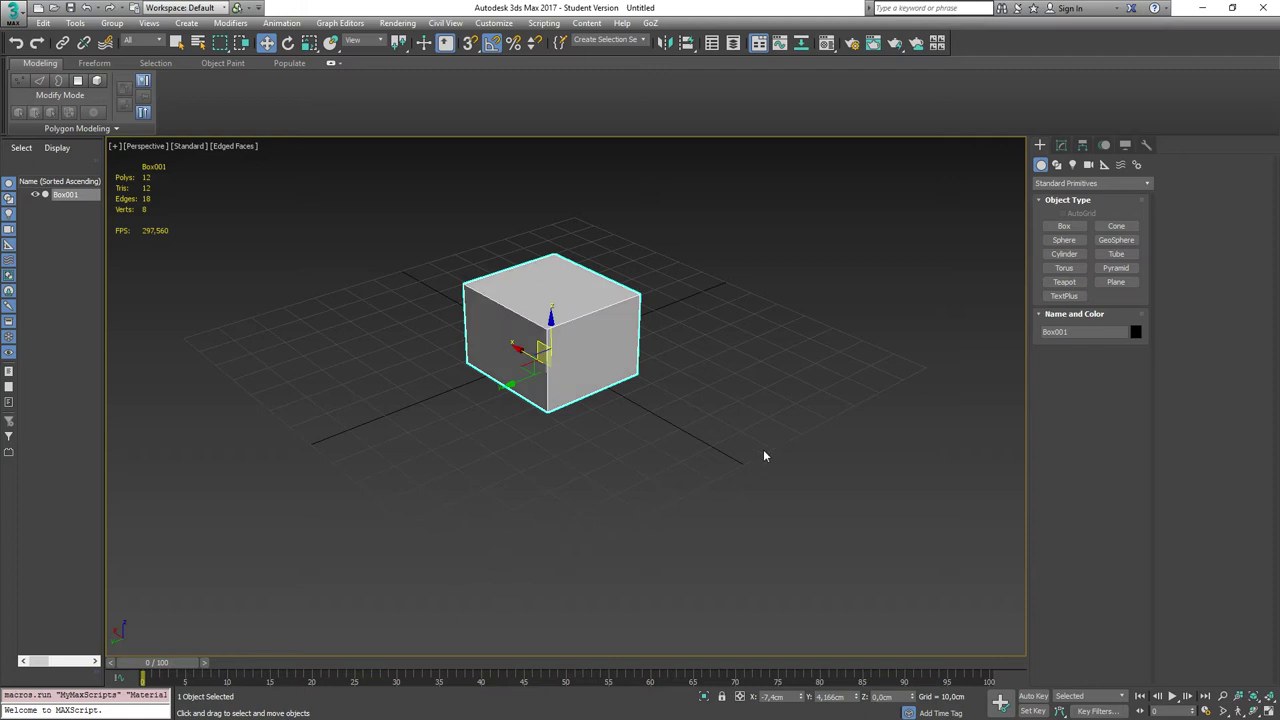
click(660, 428)
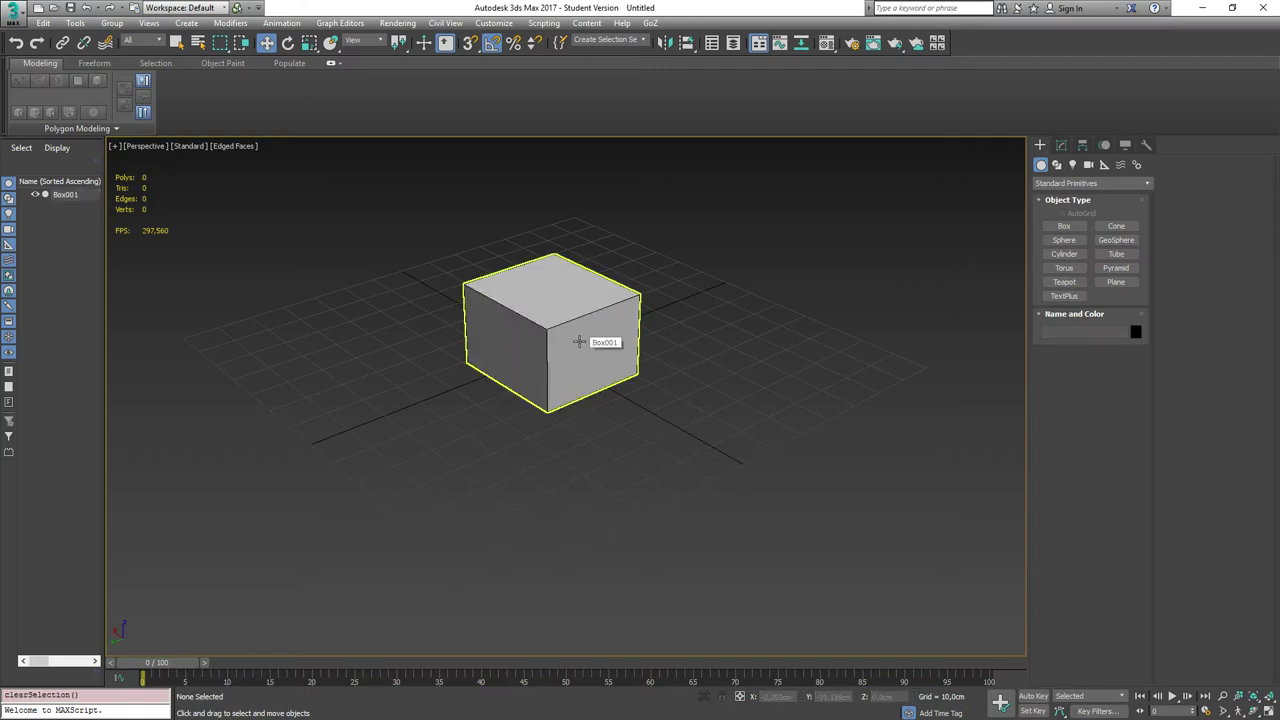
click(1061, 145)
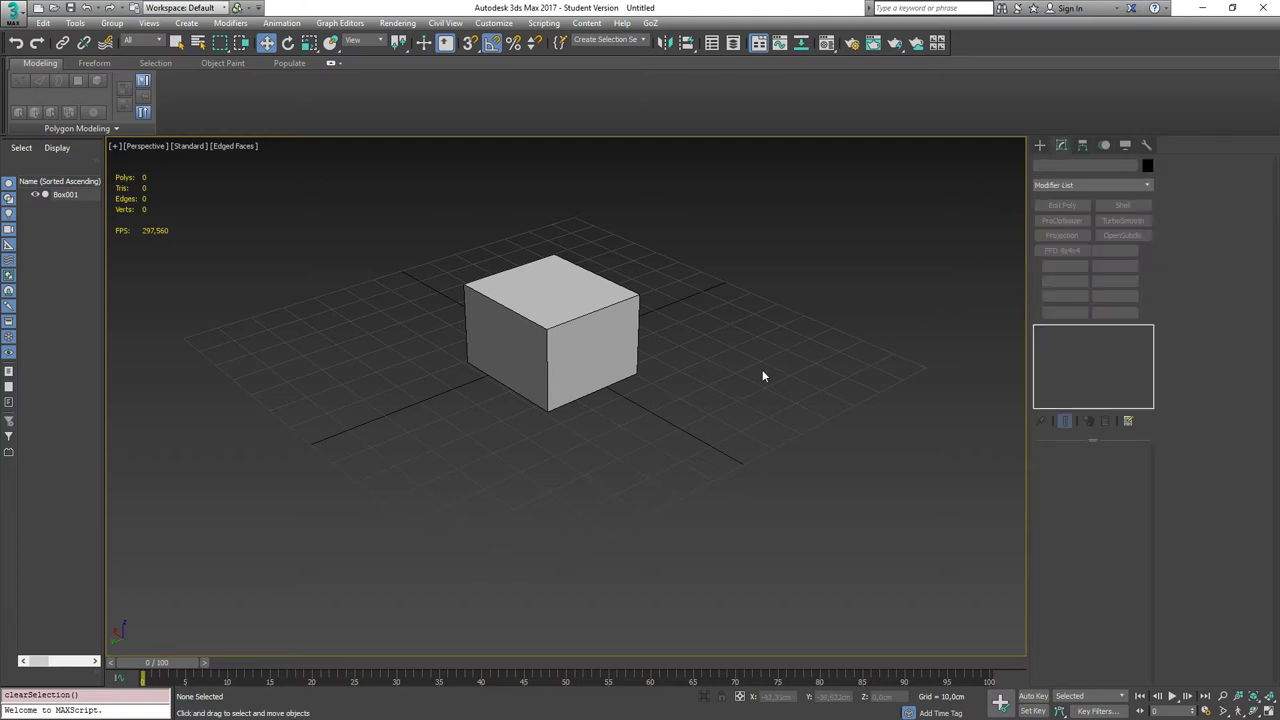
- Check the Diffuse map and colour of the 01 - Default material without changing anything
key(m)
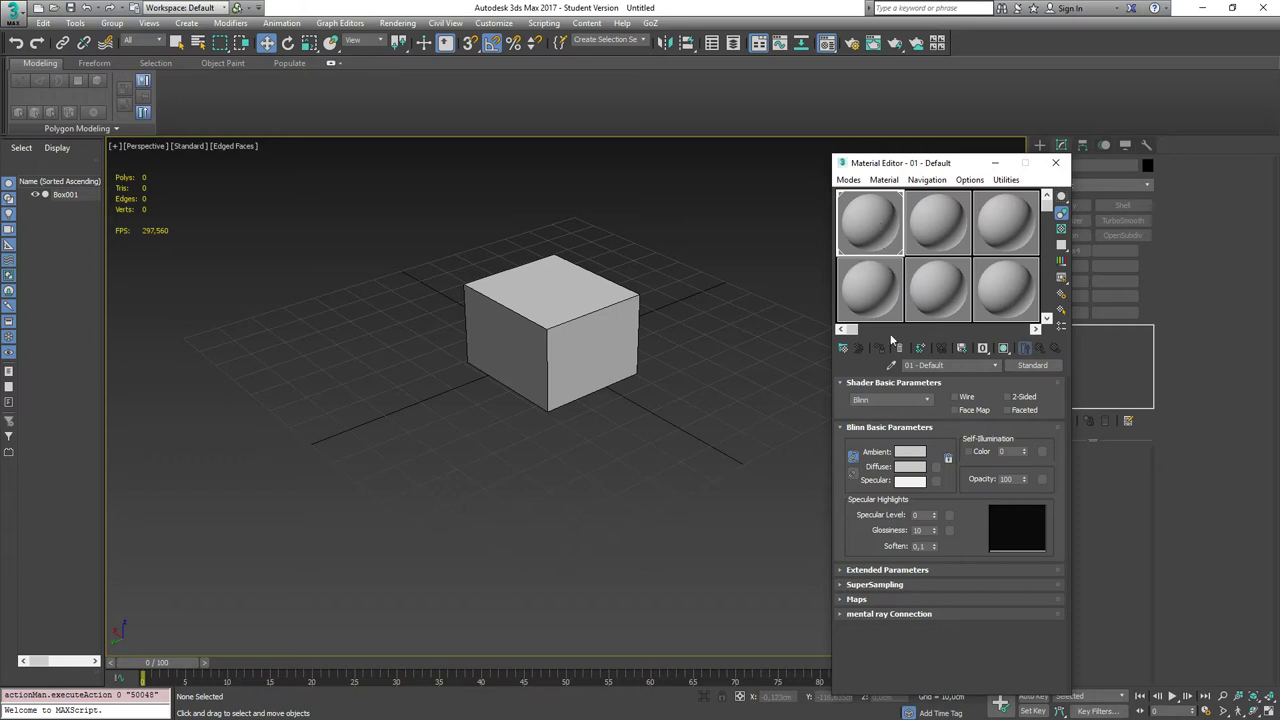
click(937, 470)
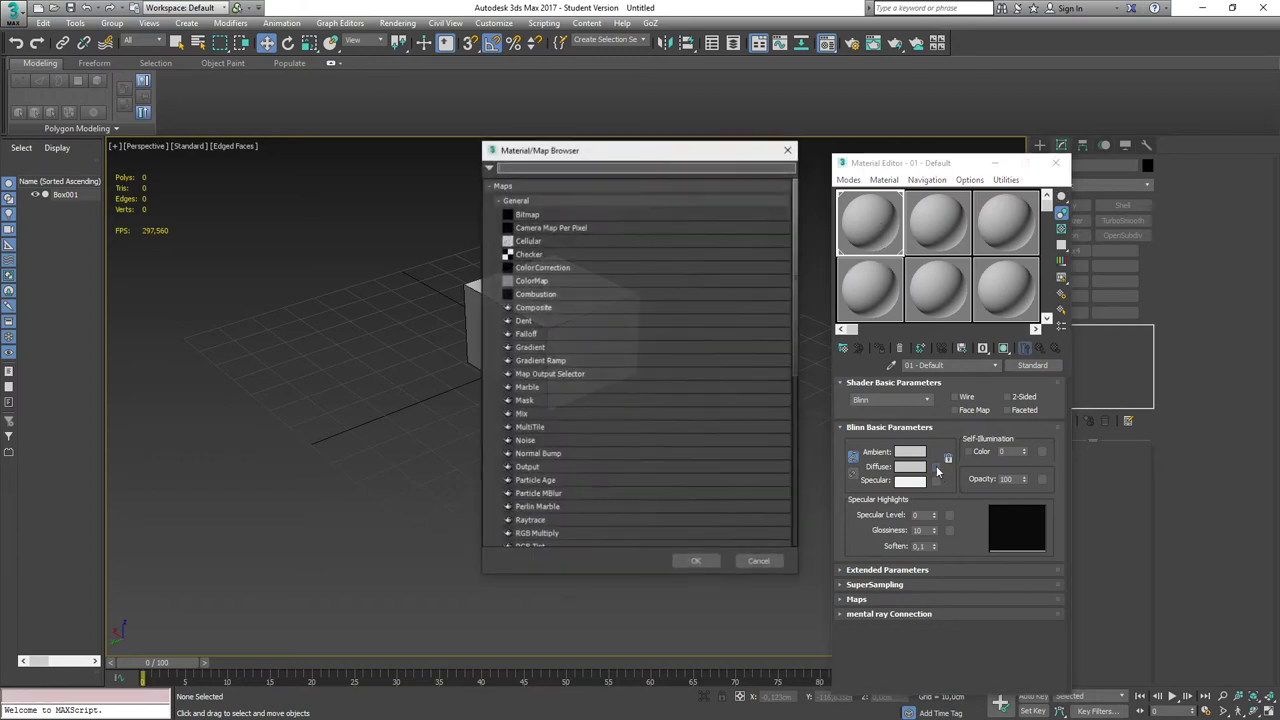
click(760, 562)
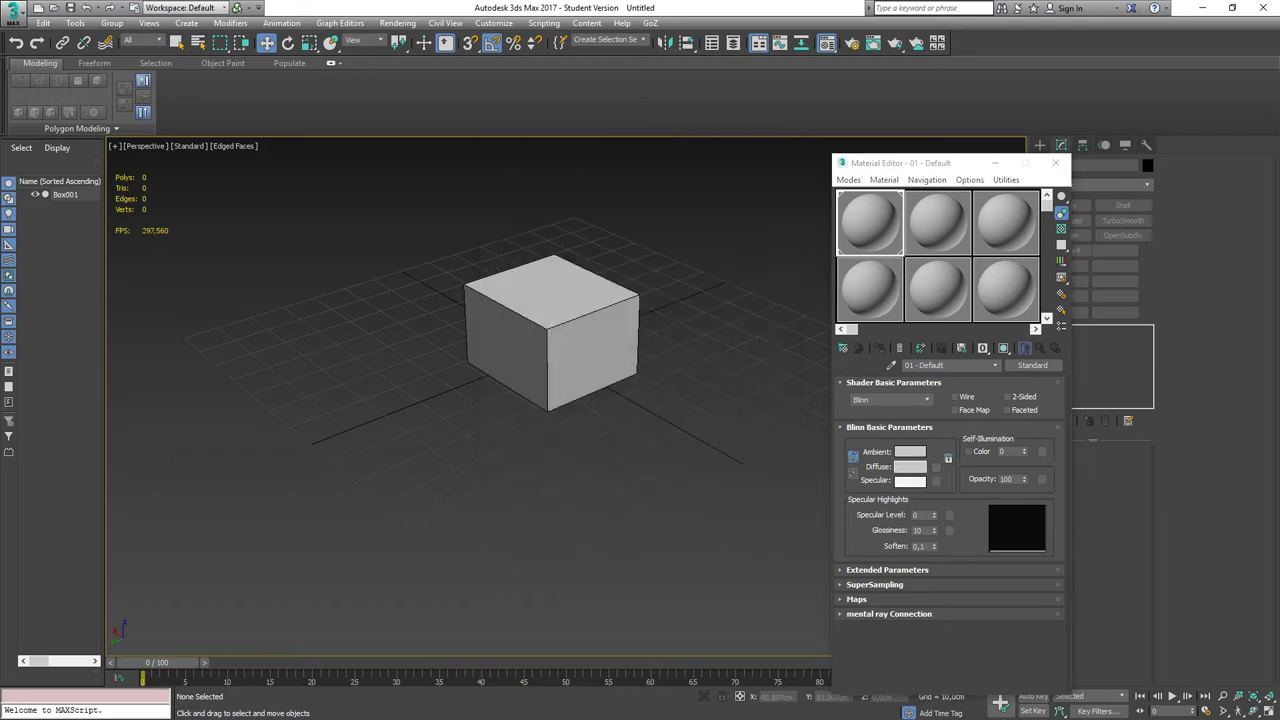
click(910, 466)
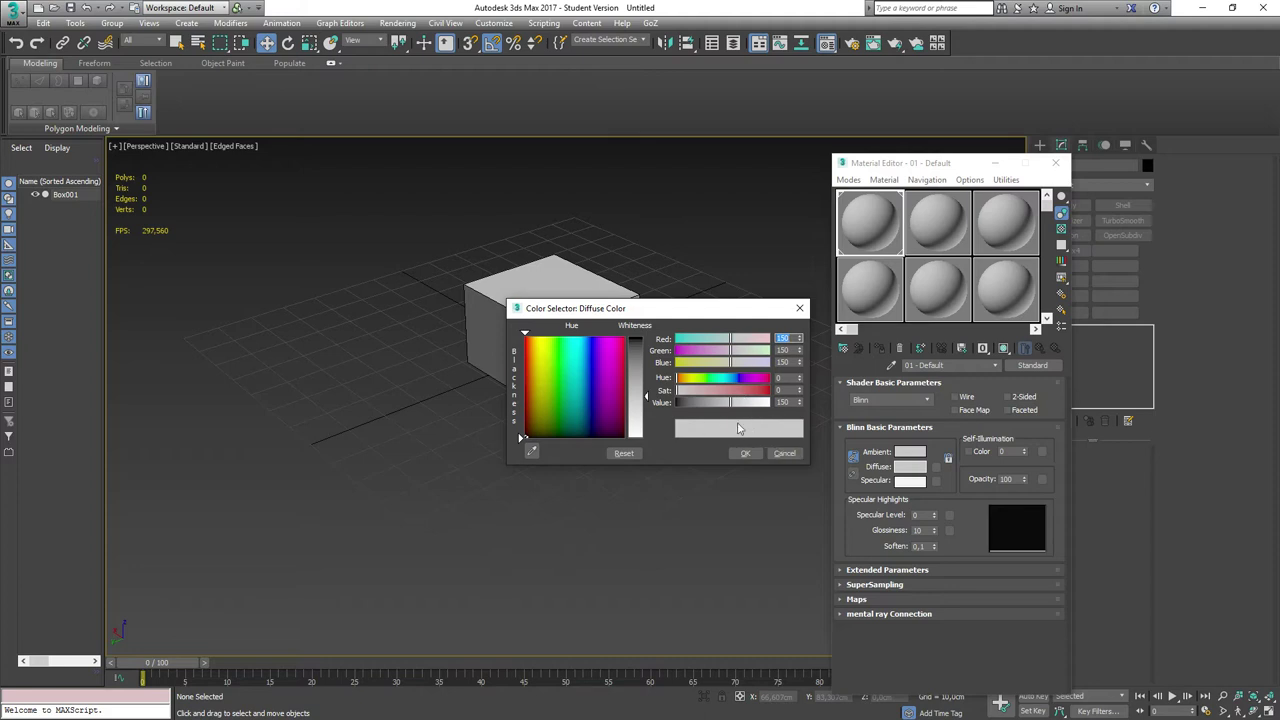
click(777, 455)
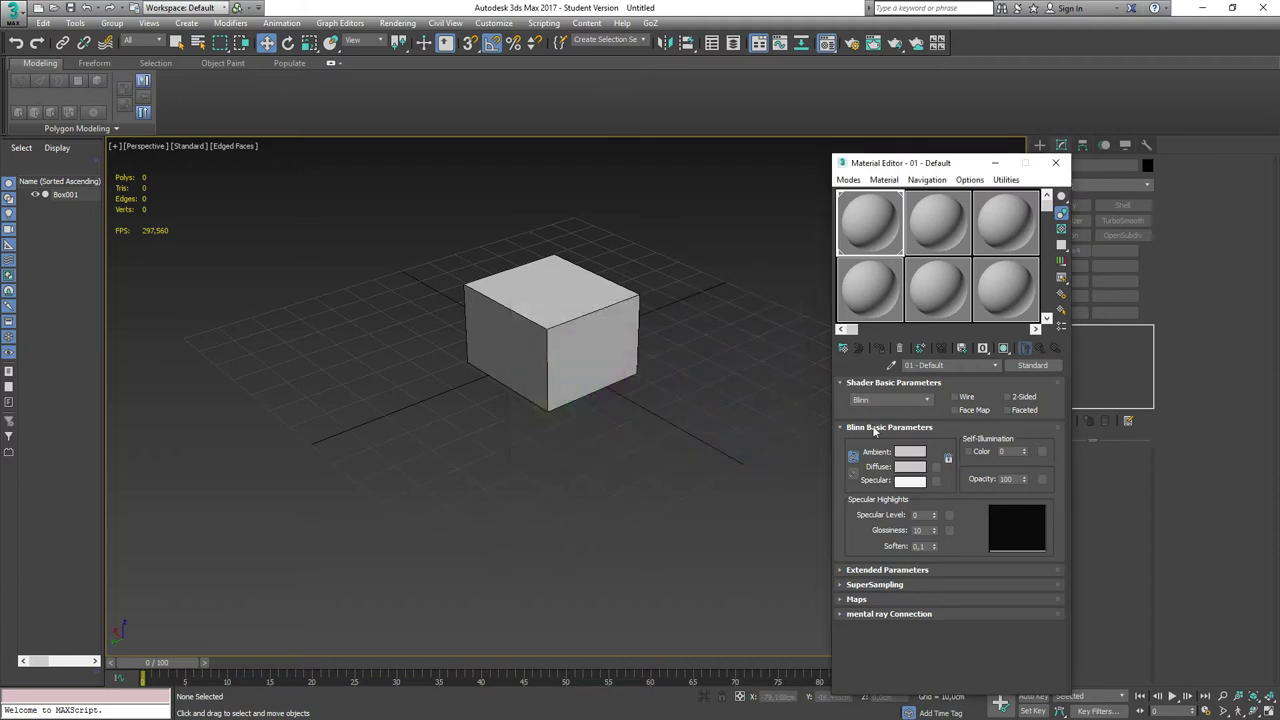
click(1055, 163)
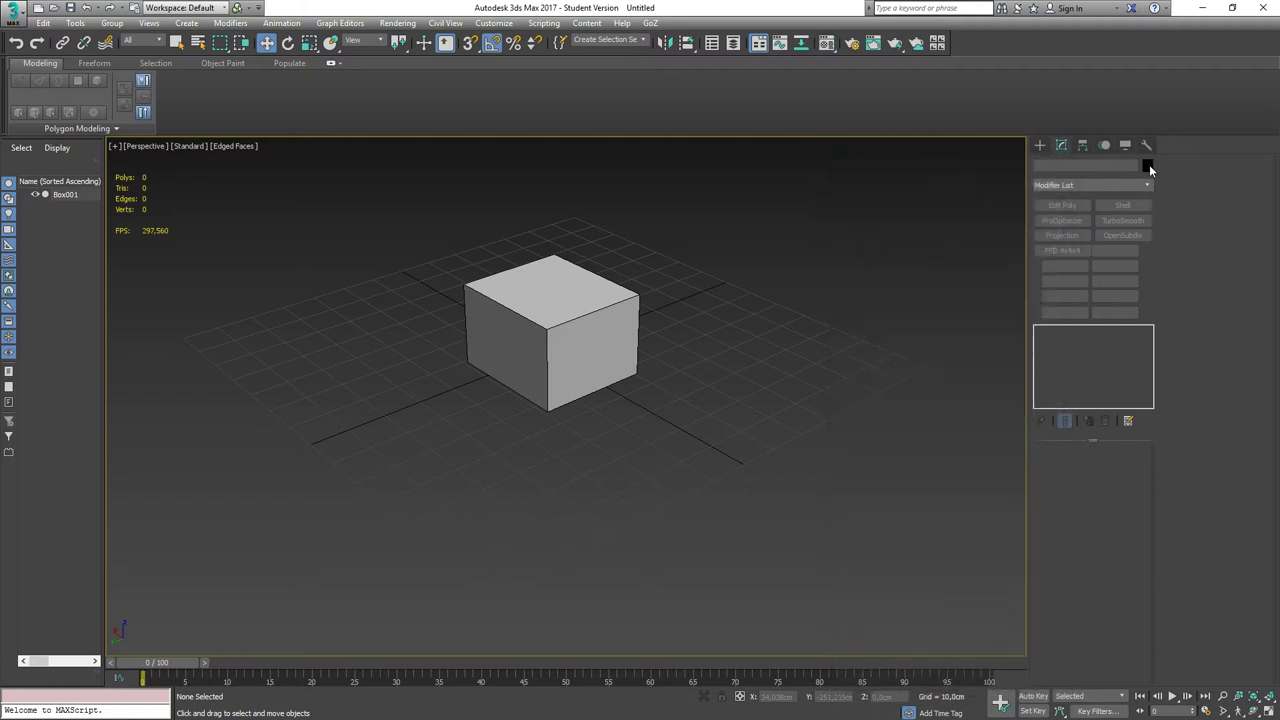
- Set Box001's object colour to red
click(1148, 167)
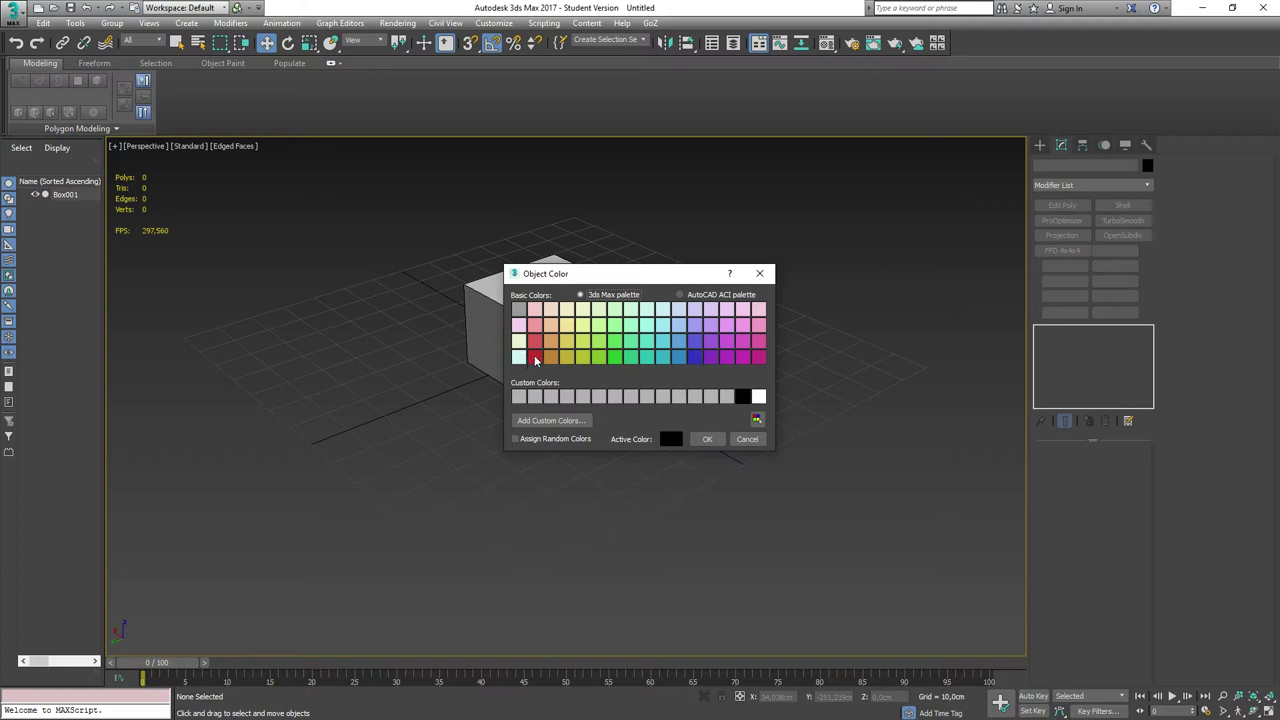
click(535, 358)
click(707, 439)
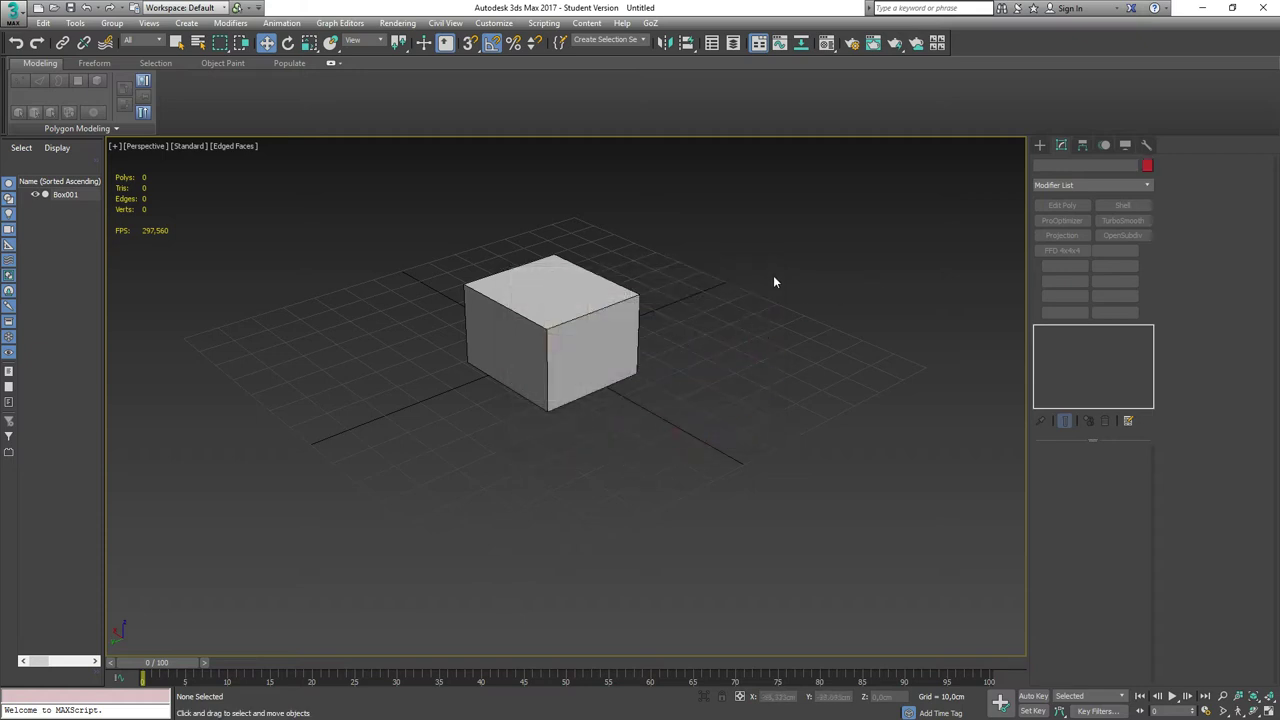
click(600, 330)
click(1147, 165)
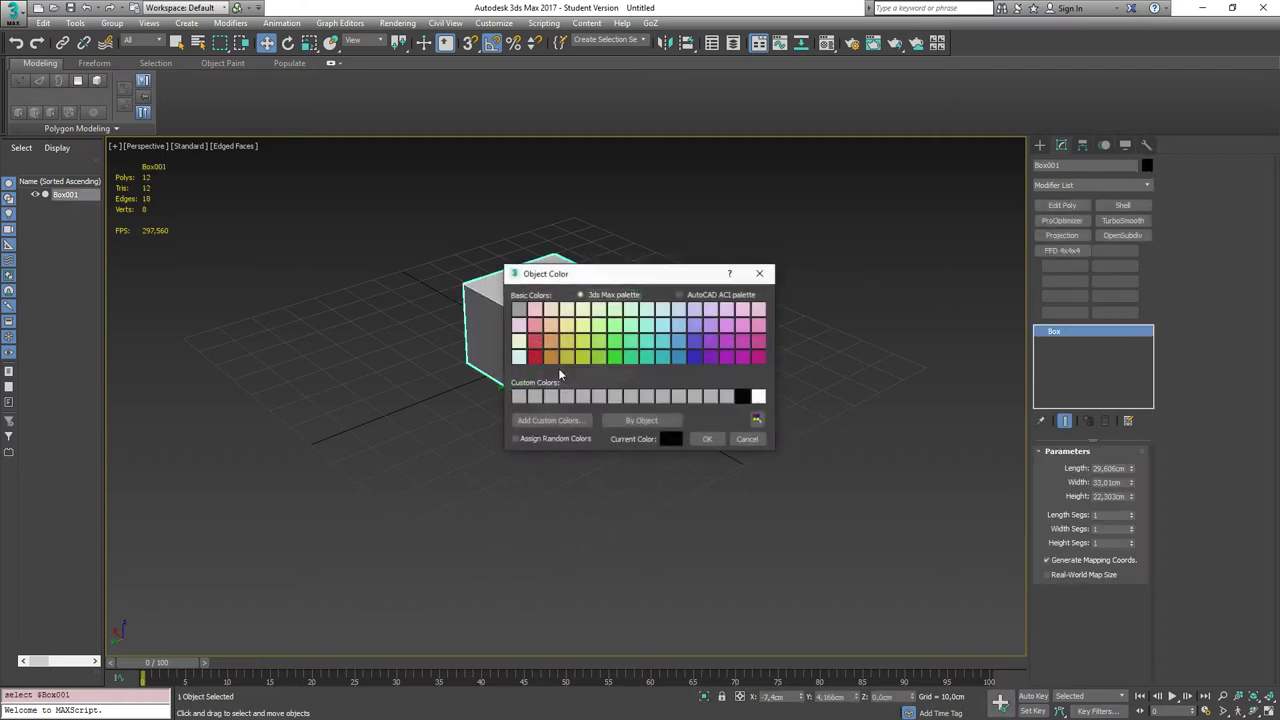
click(535, 358)
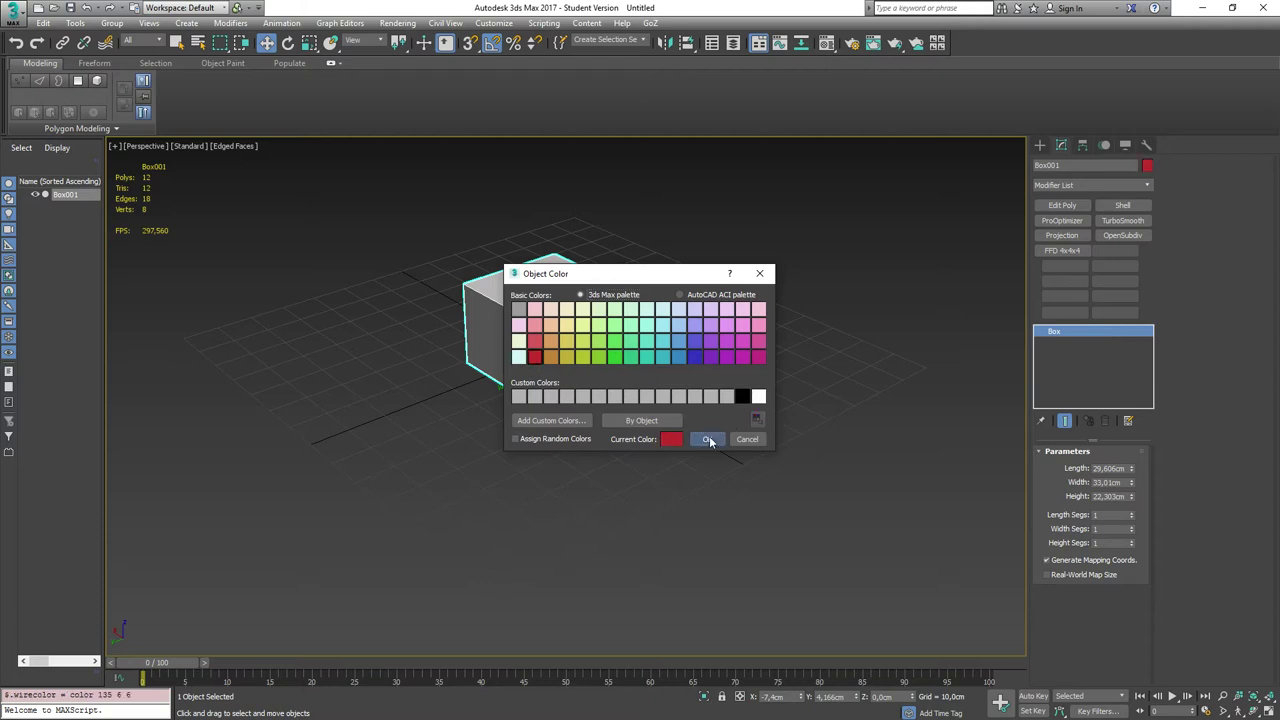
click(707, 439)
click(720, 377)
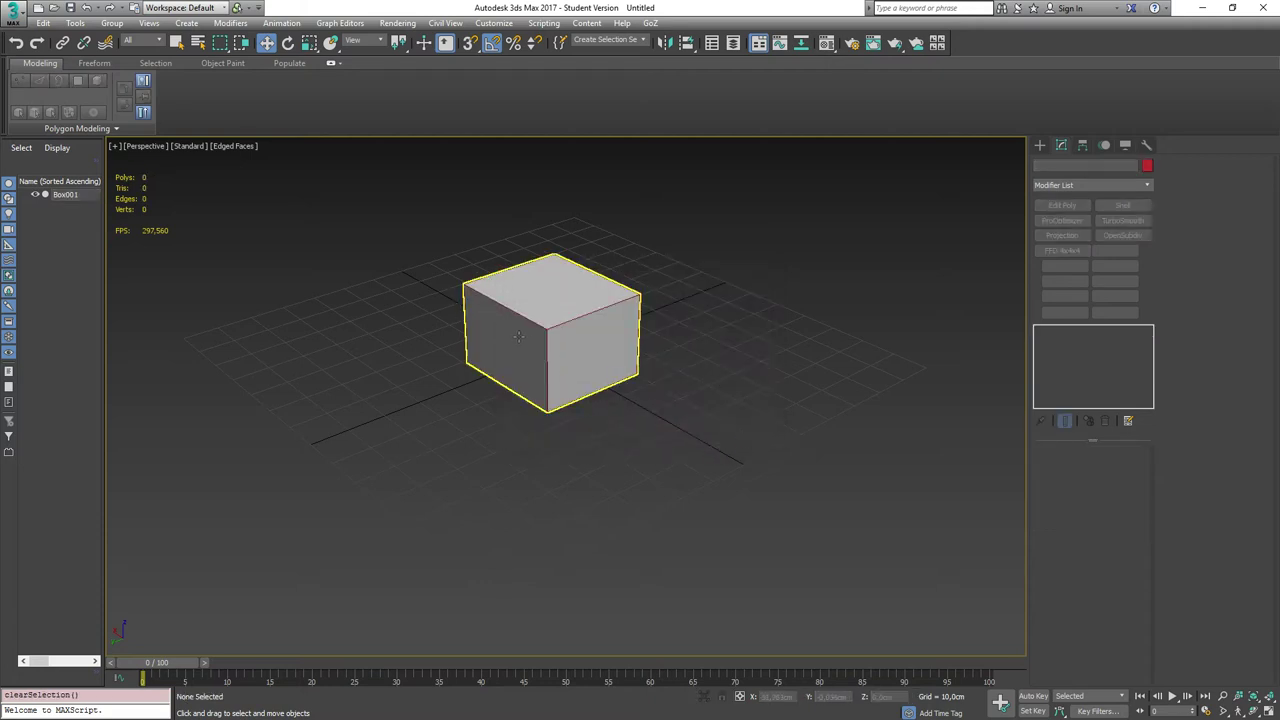
scroll(518, 334, up, 5)
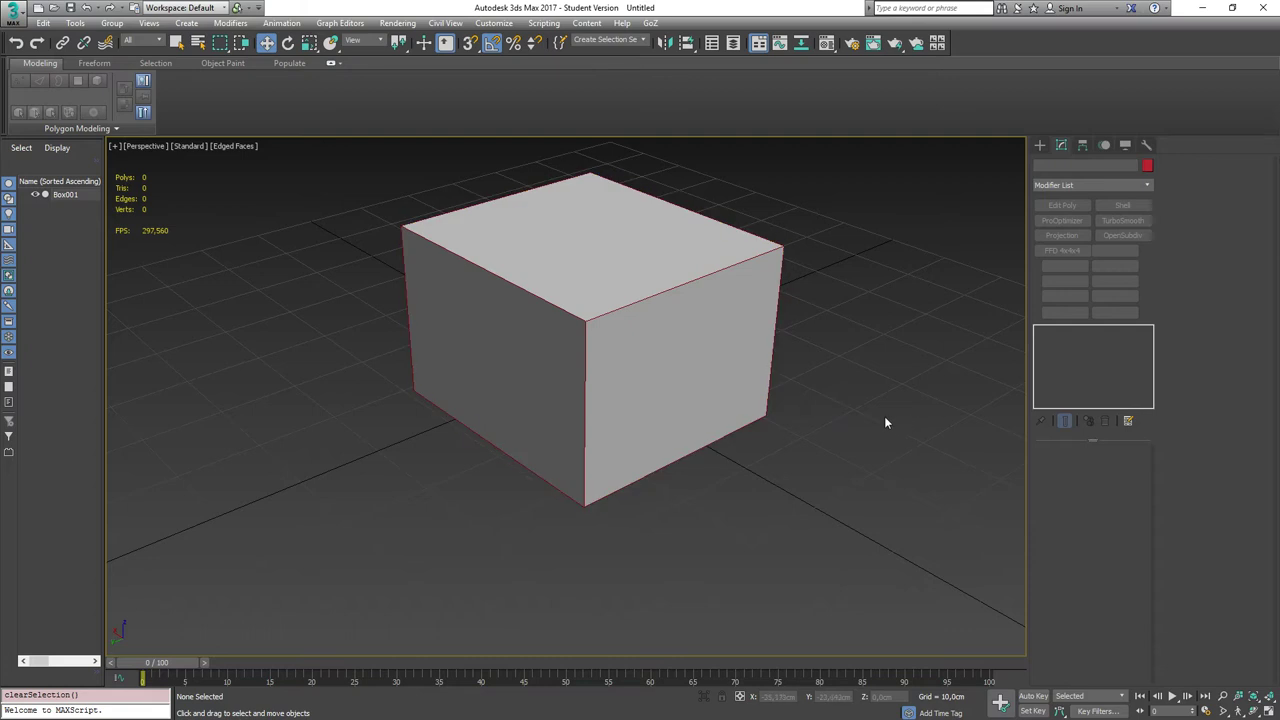
- Change Box001's object colour from red to black
click(1147, 166)
click(745, 396)
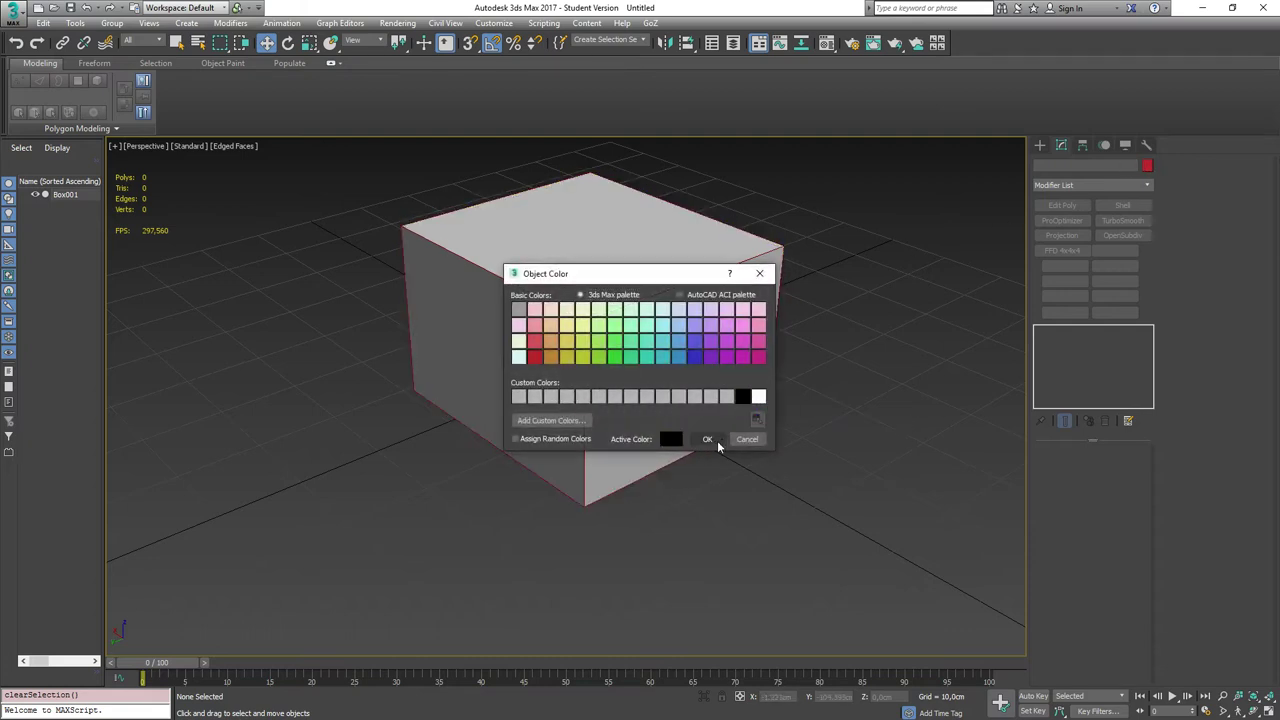
click(707, 439)
click(730, 328)
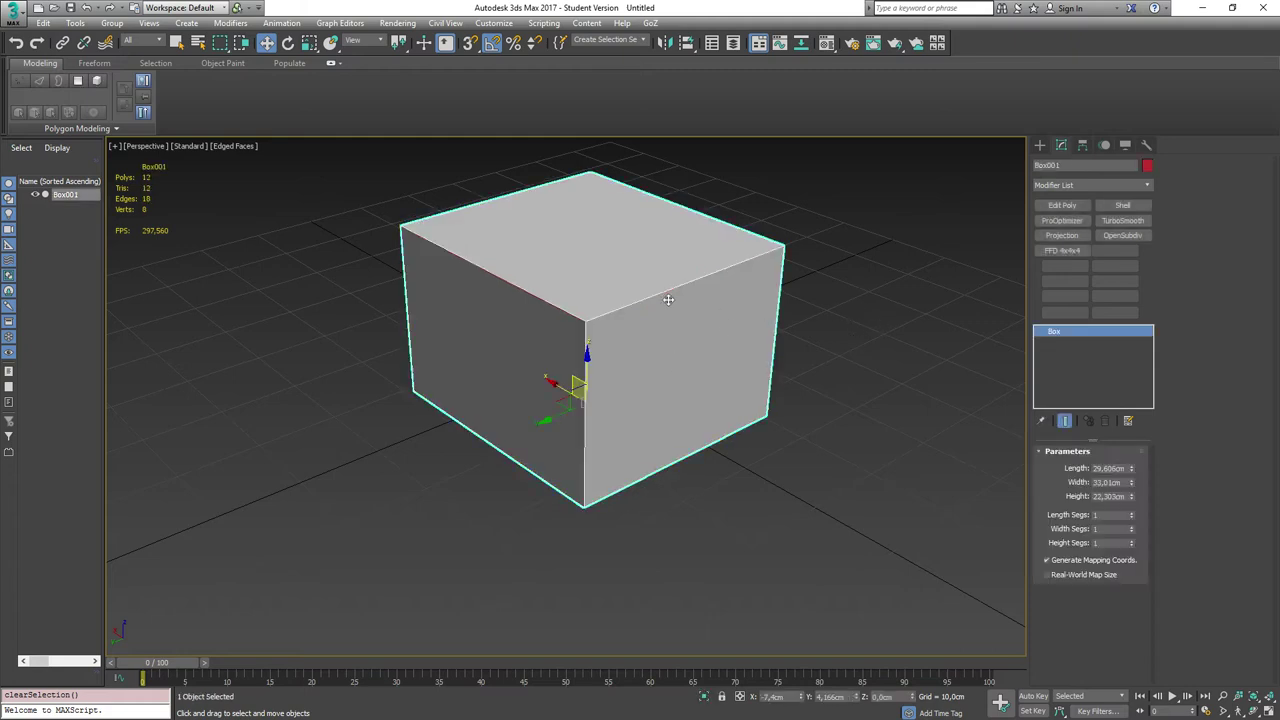
click(1148, 166)
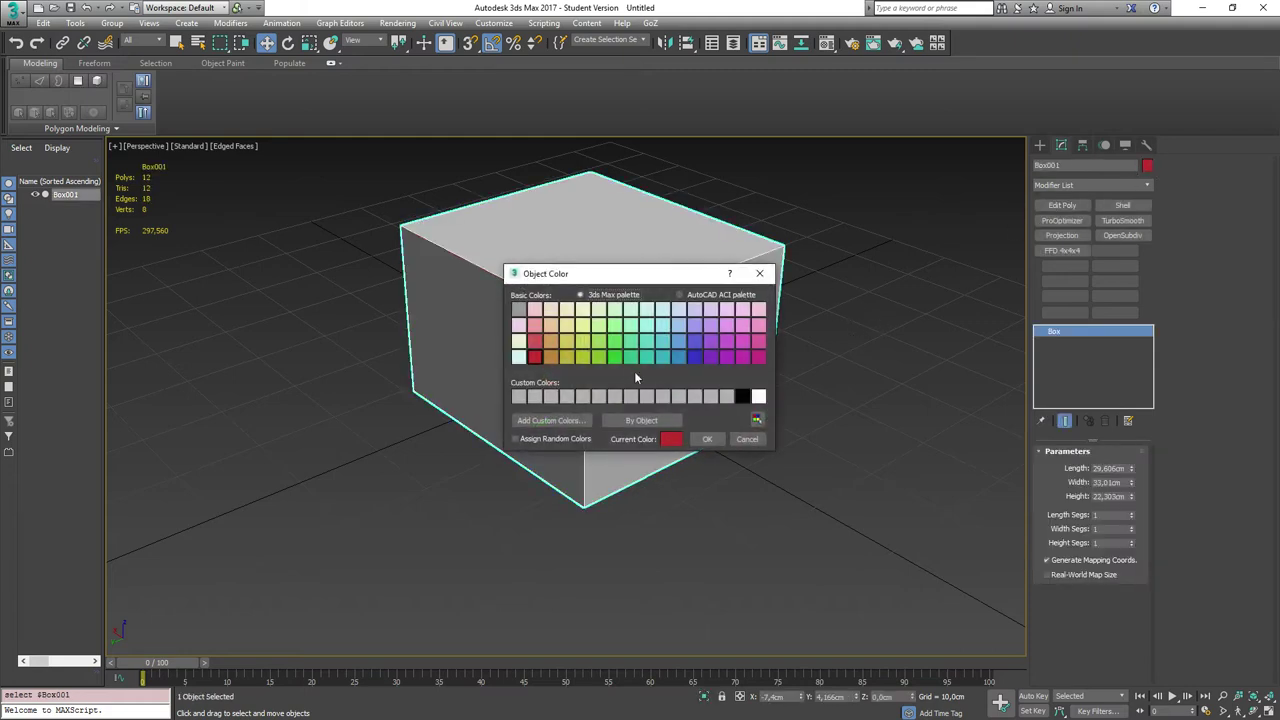
click(743, 397)
click(707, 439)
click(832, 463)
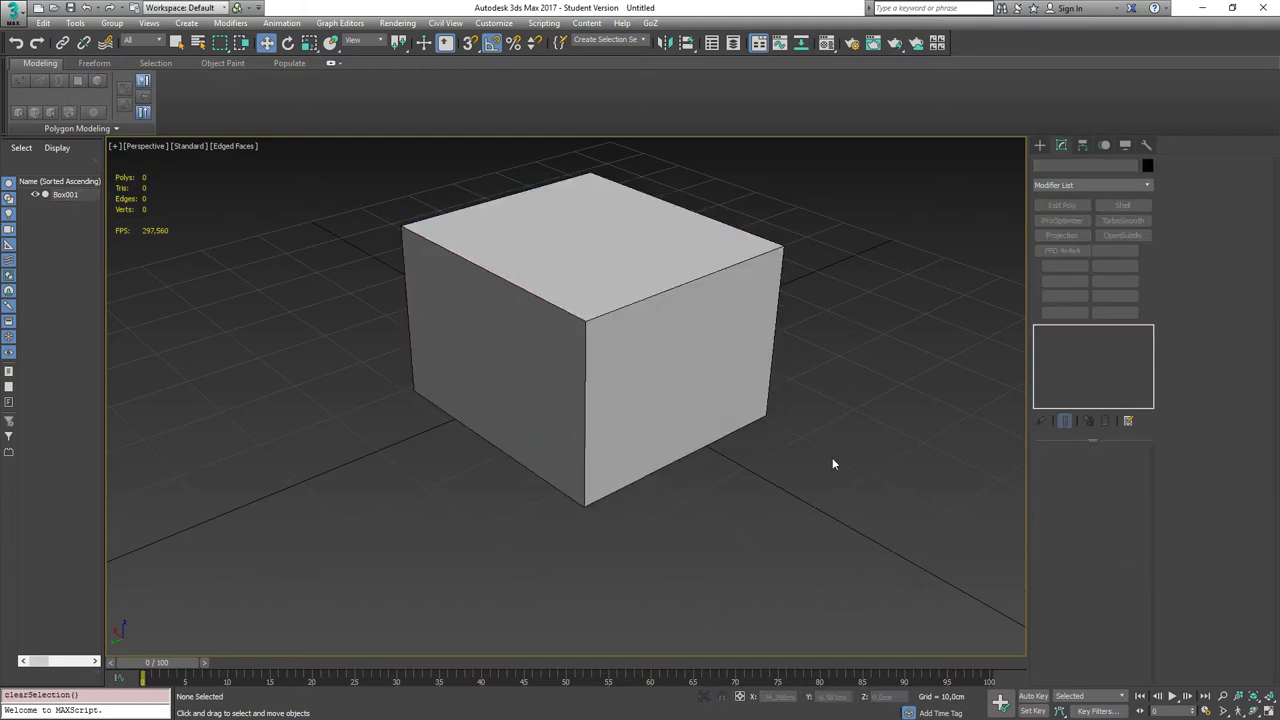
click(587, 253)
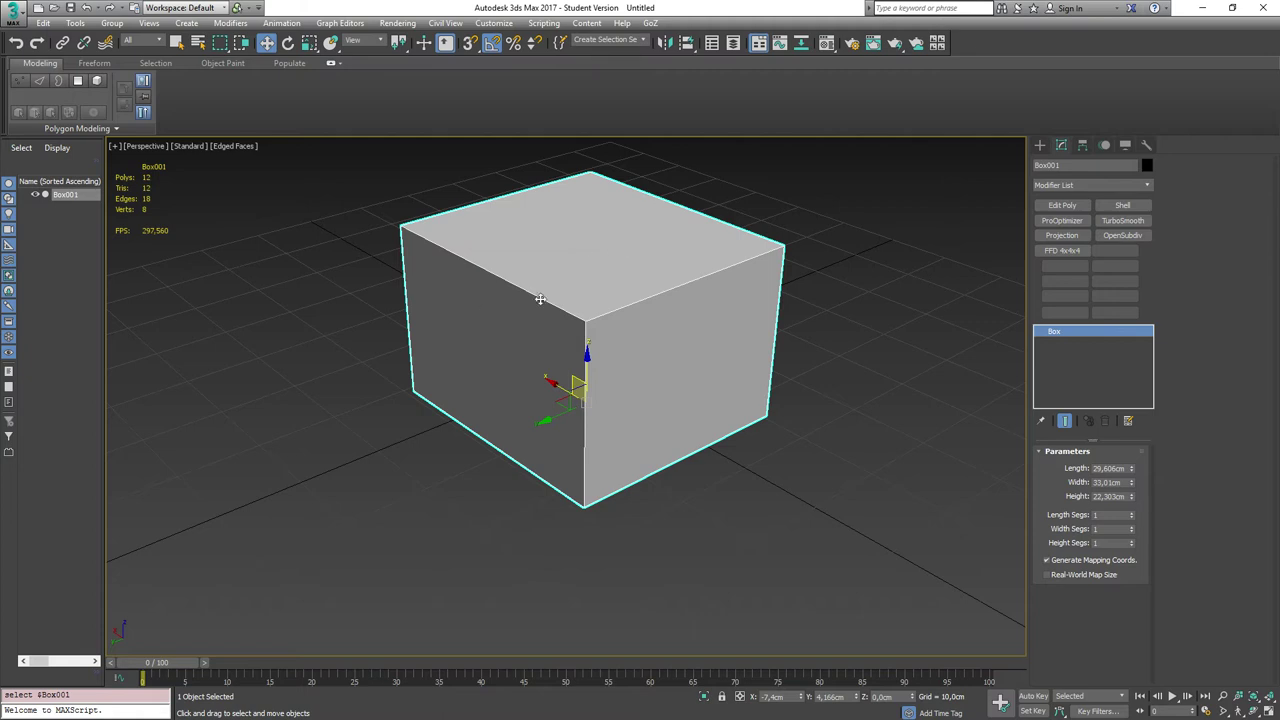
- Scale Box001 along Z to about 48% of its height
key(r)
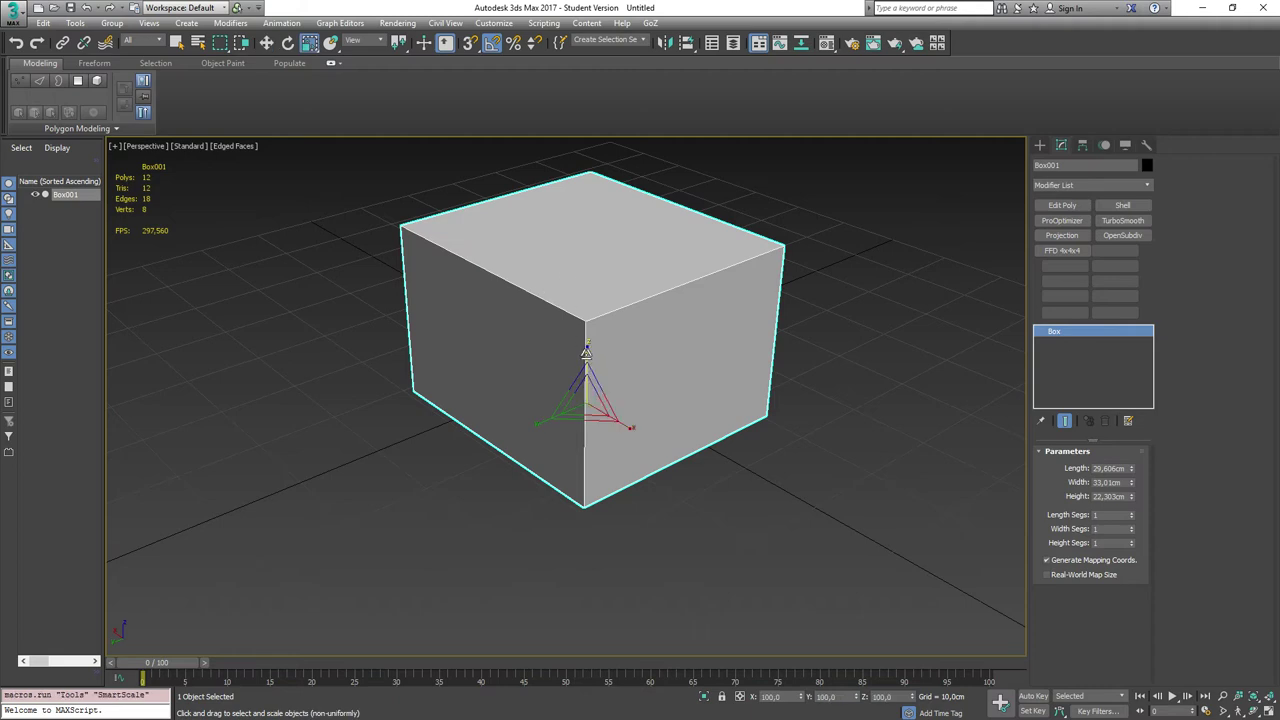
drag(586, 352, 582, 398)
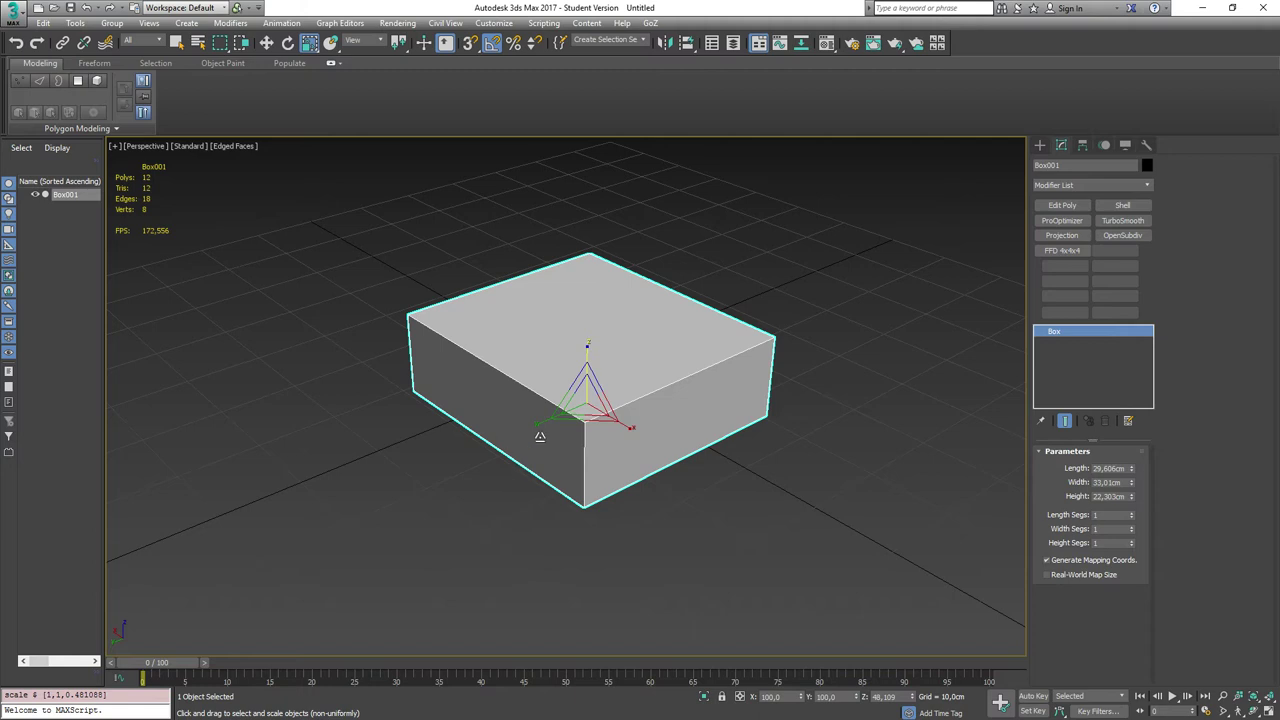
key(r)
key(r)
key(r)
key(r)
key(r)
key(r)
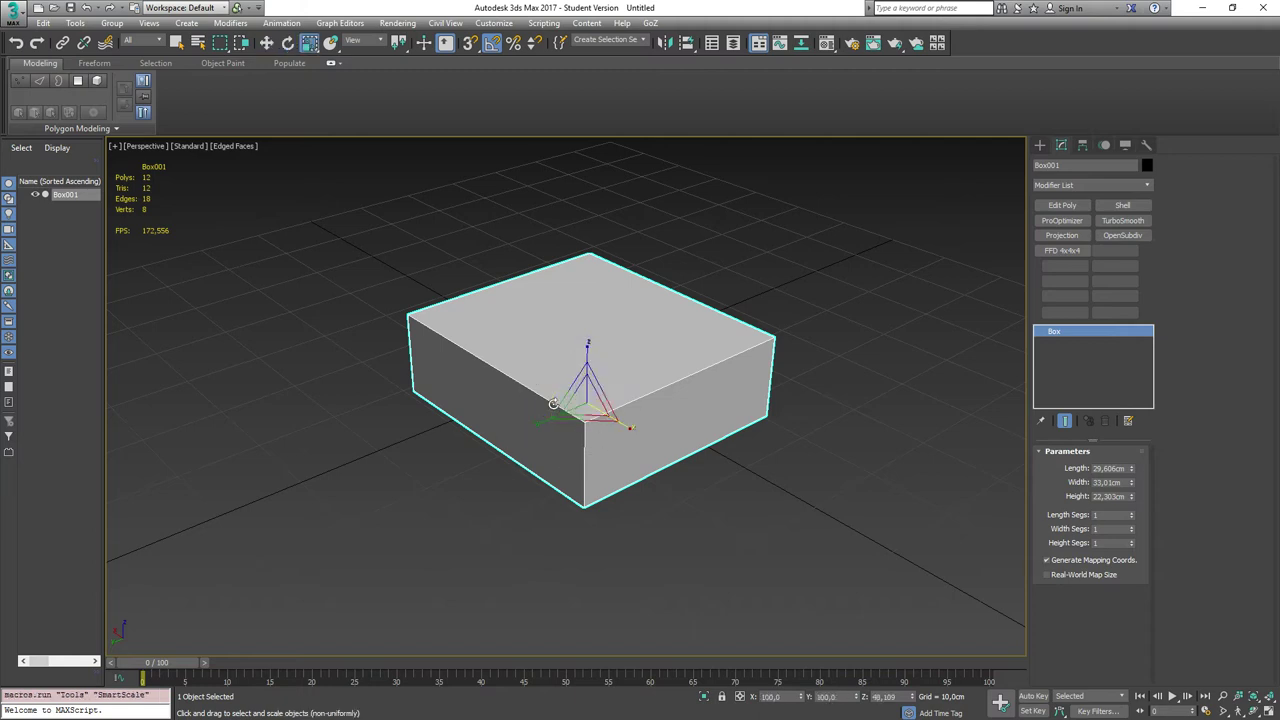
- Try rotating the box -90 degrees about Y, then undo the rotation
key(w)
key(e)
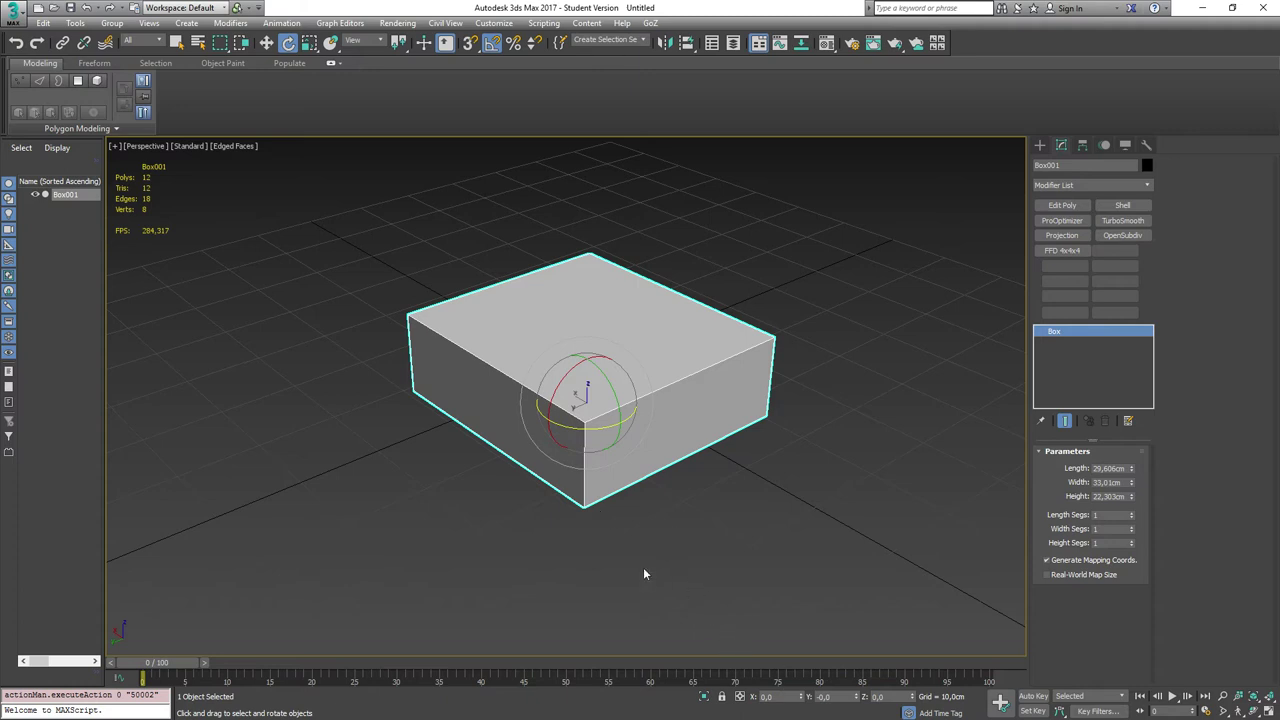
key(w)
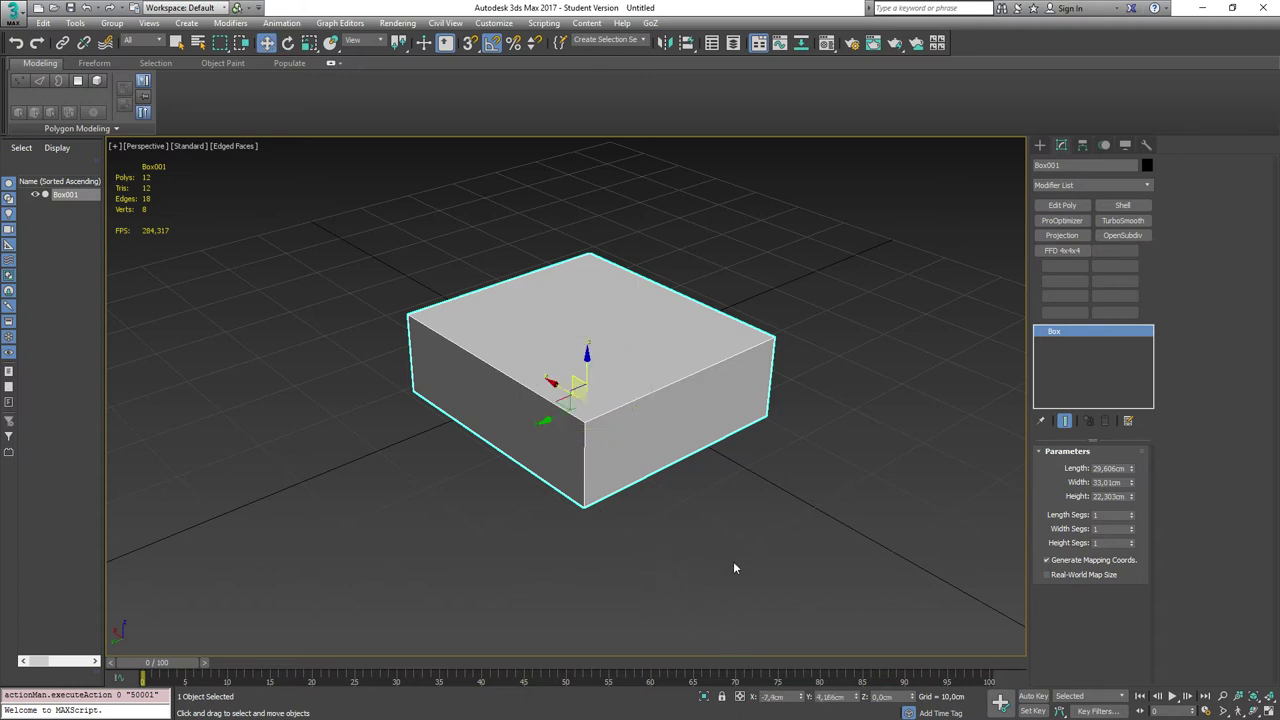
alt+middle_drag(680, 566, 623, 557)
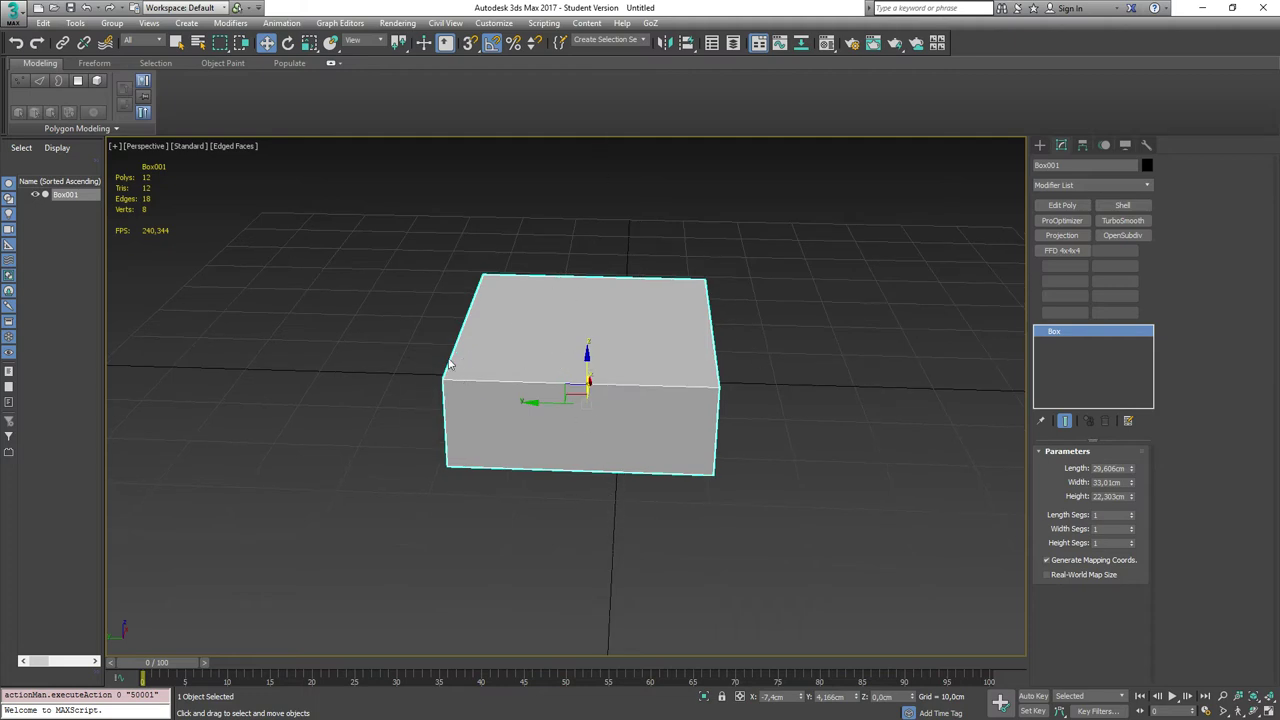
key(e)
mouse_move(584, 385)
mouse_down()
mouse_move(588, 410)
mouse_move(584, 397)
mouse_up()
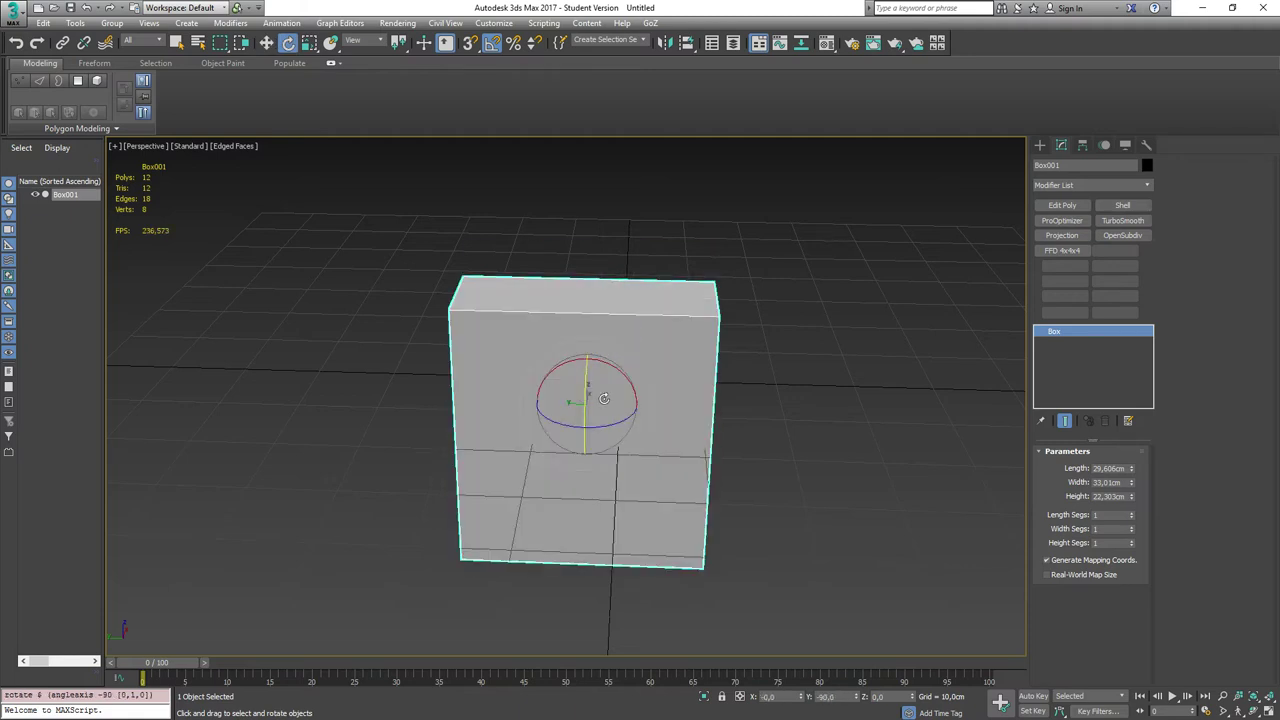
key(ctrl+z)
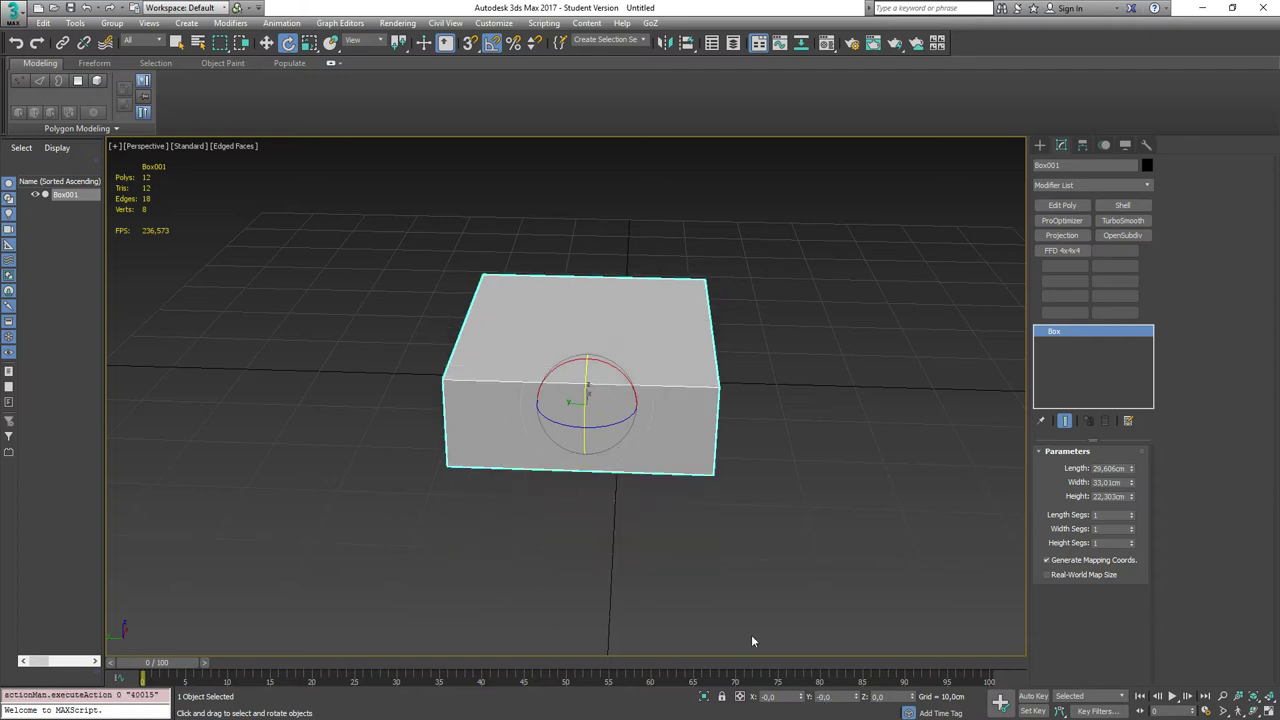
- Centre the box at the origin by zeroing its X and Y positions
key(w)
click(630, 326)
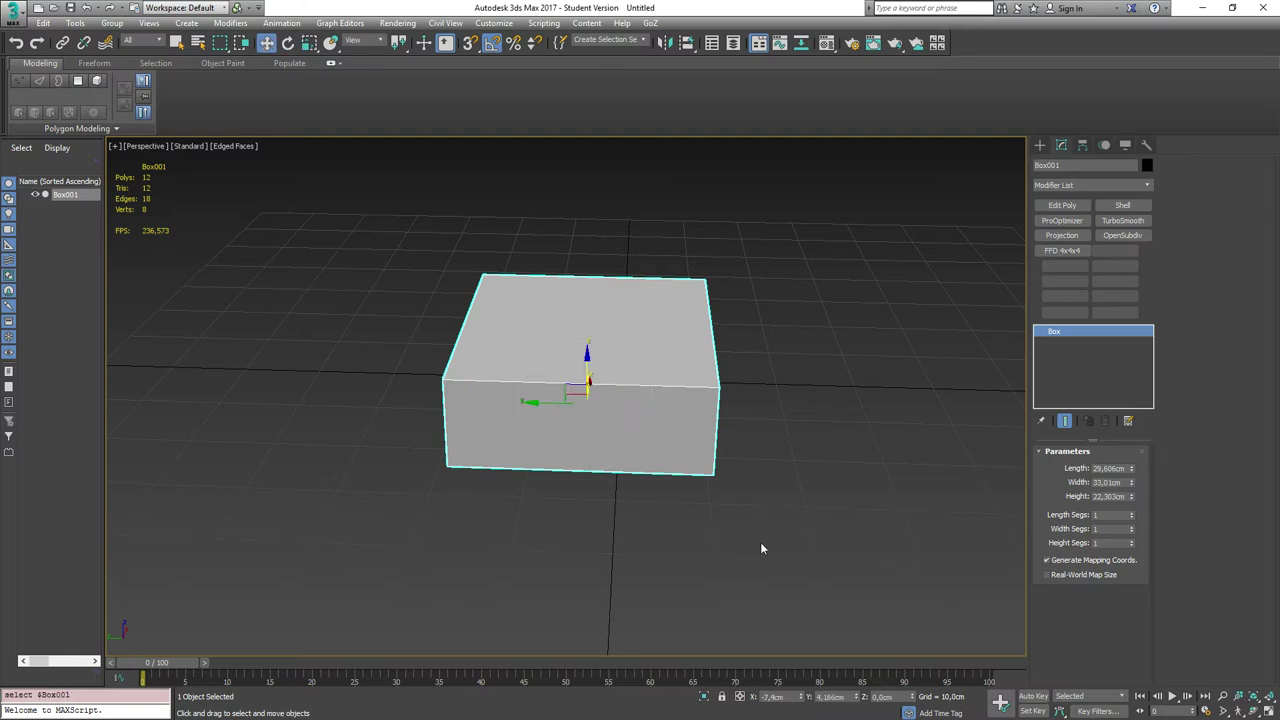
right_click(802, 700)
right_click(858, 700)
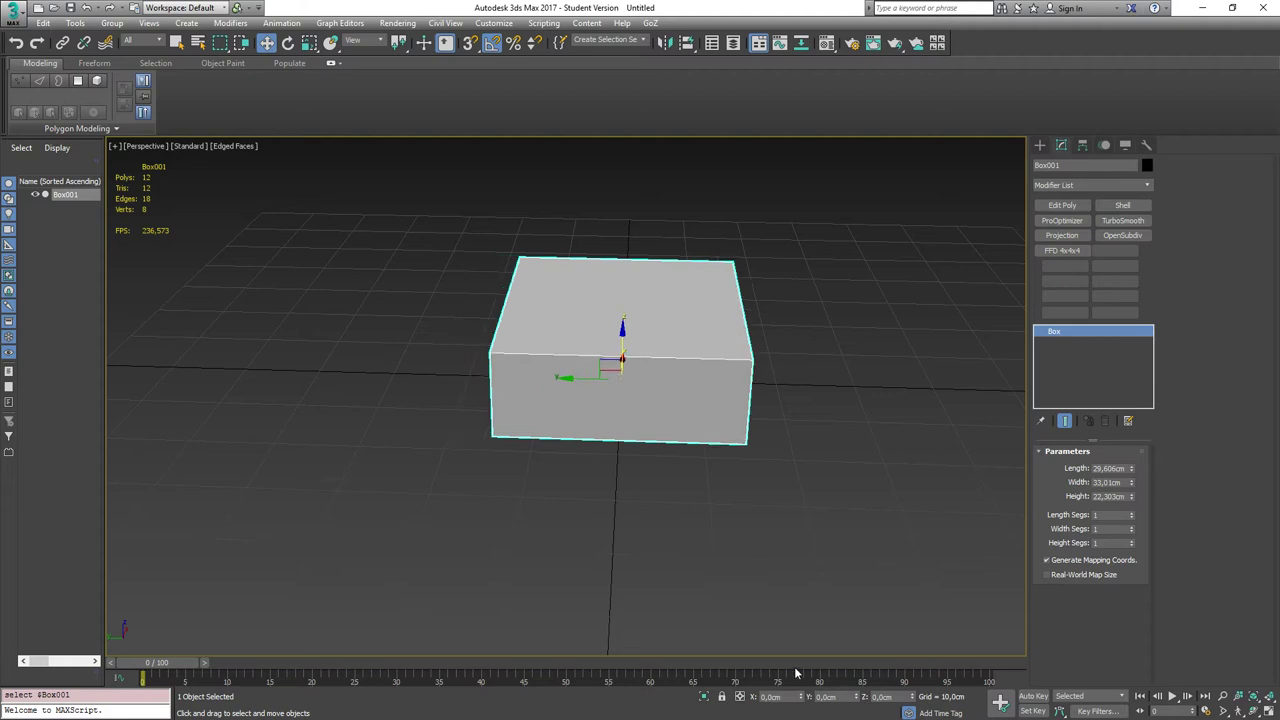
alt+middle_drag(381, 410, 458, 407)
alt+middle_drag(575, 450, 500, 457)
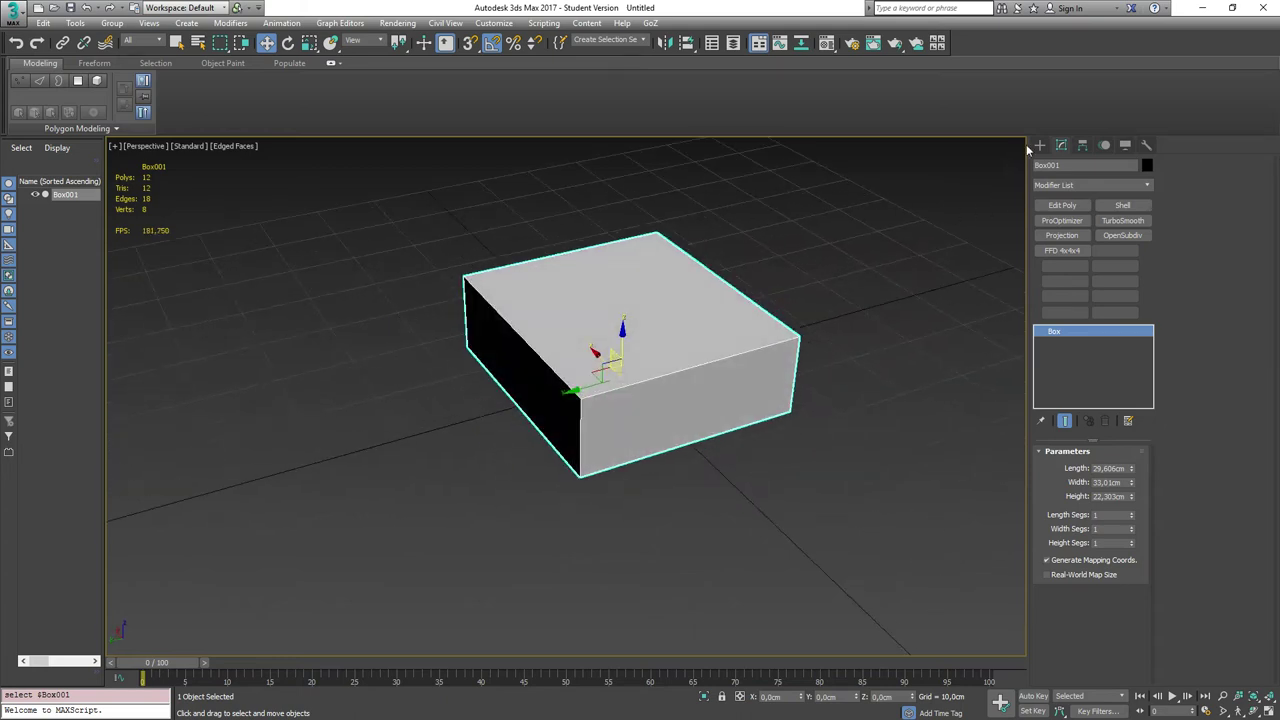
- Rename Box001 to 'Panel' in the Scene Explorer
right_click(78, 197)
click(69, 206)
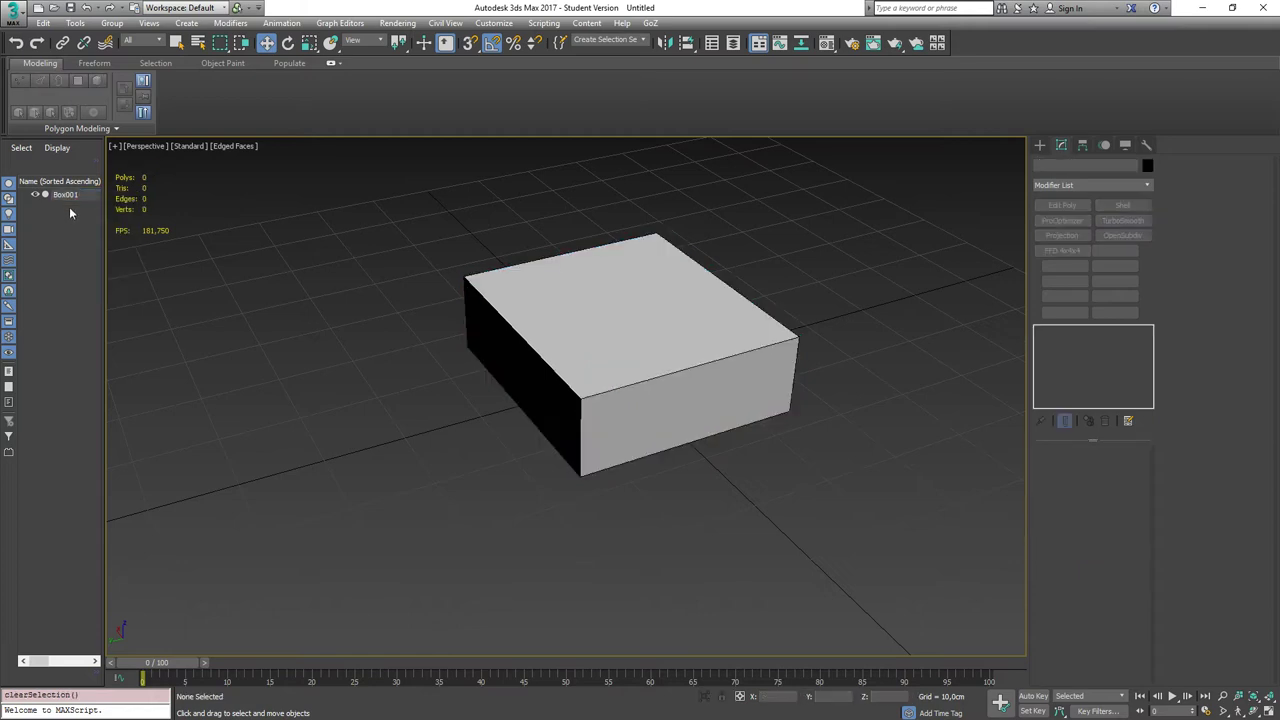
click(66, 199)
click(66, 197)
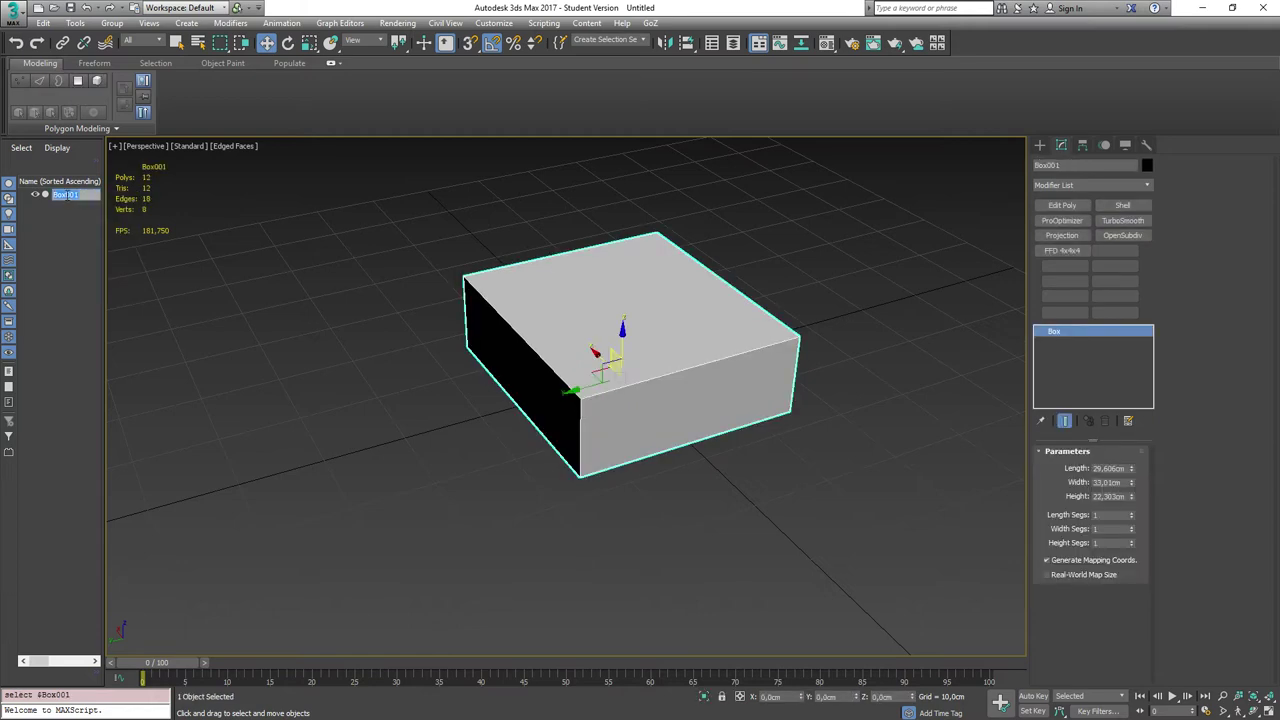
key(BackSpace)
text(Panel)
key(Return)
- Draw a cylinder on the grid beside the box
click(1039, 146)
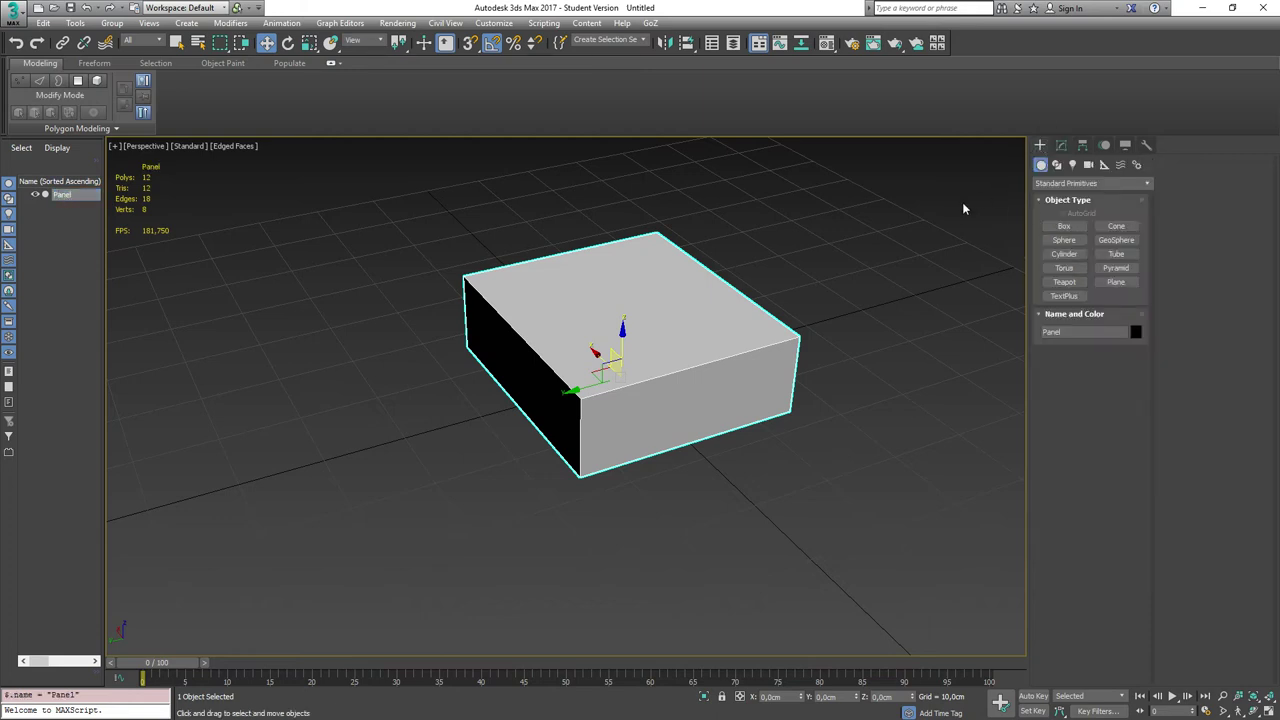
click(1063, 254)
drag(572, 511, 646, 537)
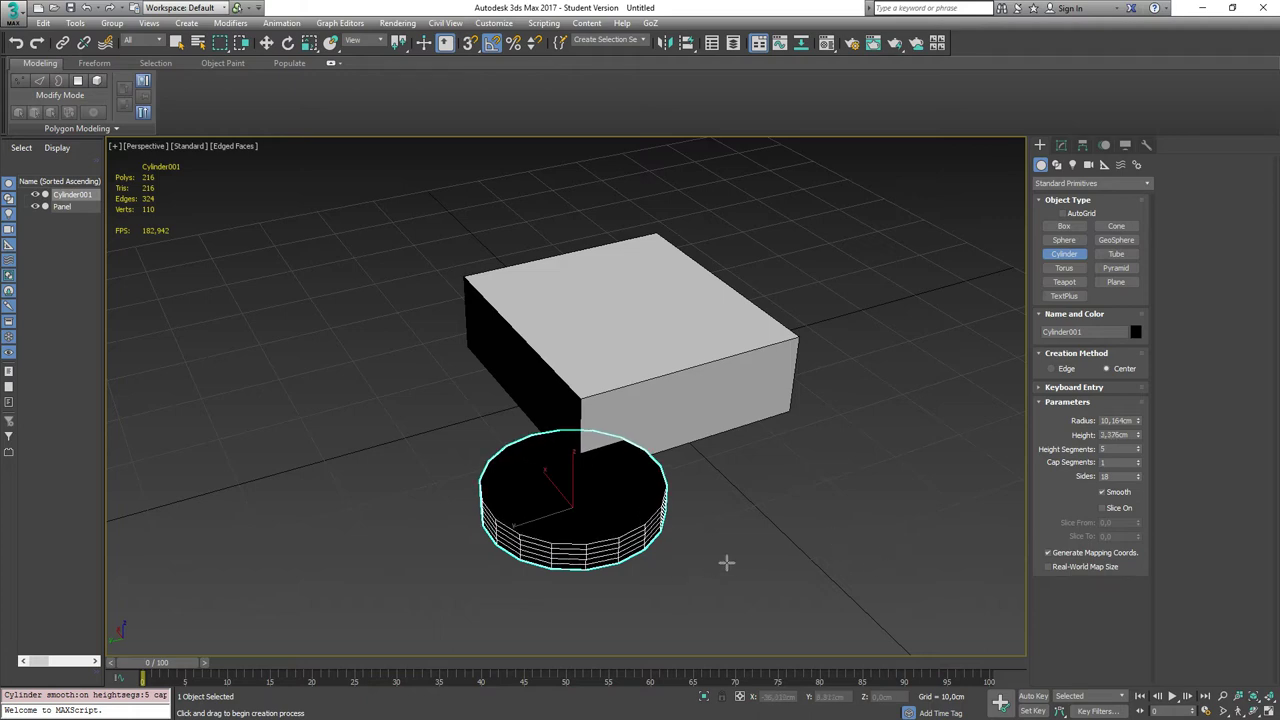
- Raise the cylinder above the box and zero its X and Y to centre it
key(w)
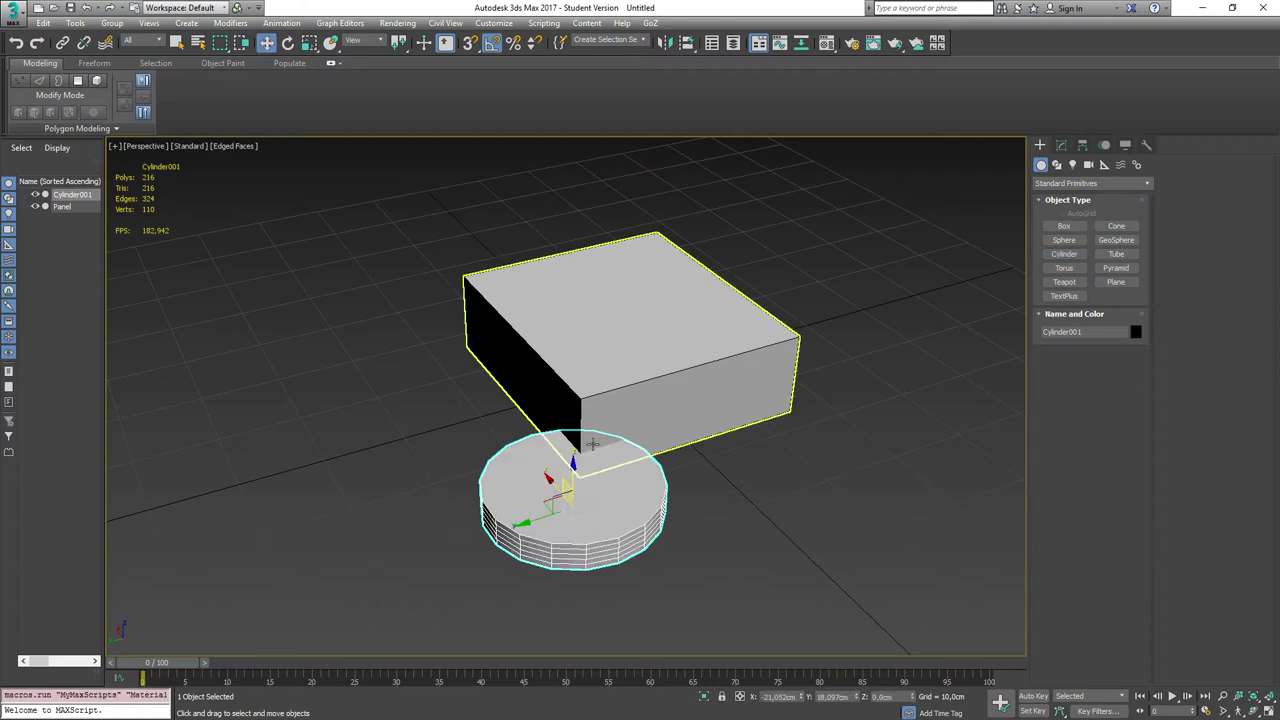
drag(572, 465, 668, 445)
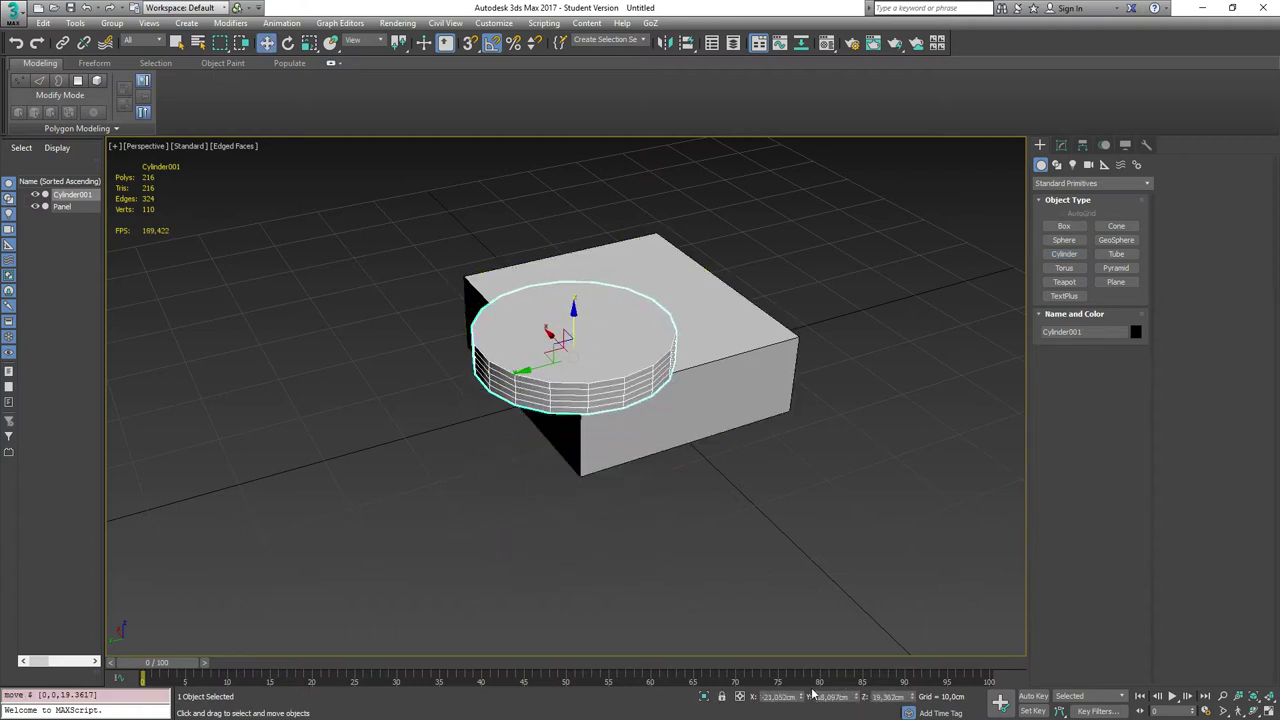
key(w)
right_click(857, 696)
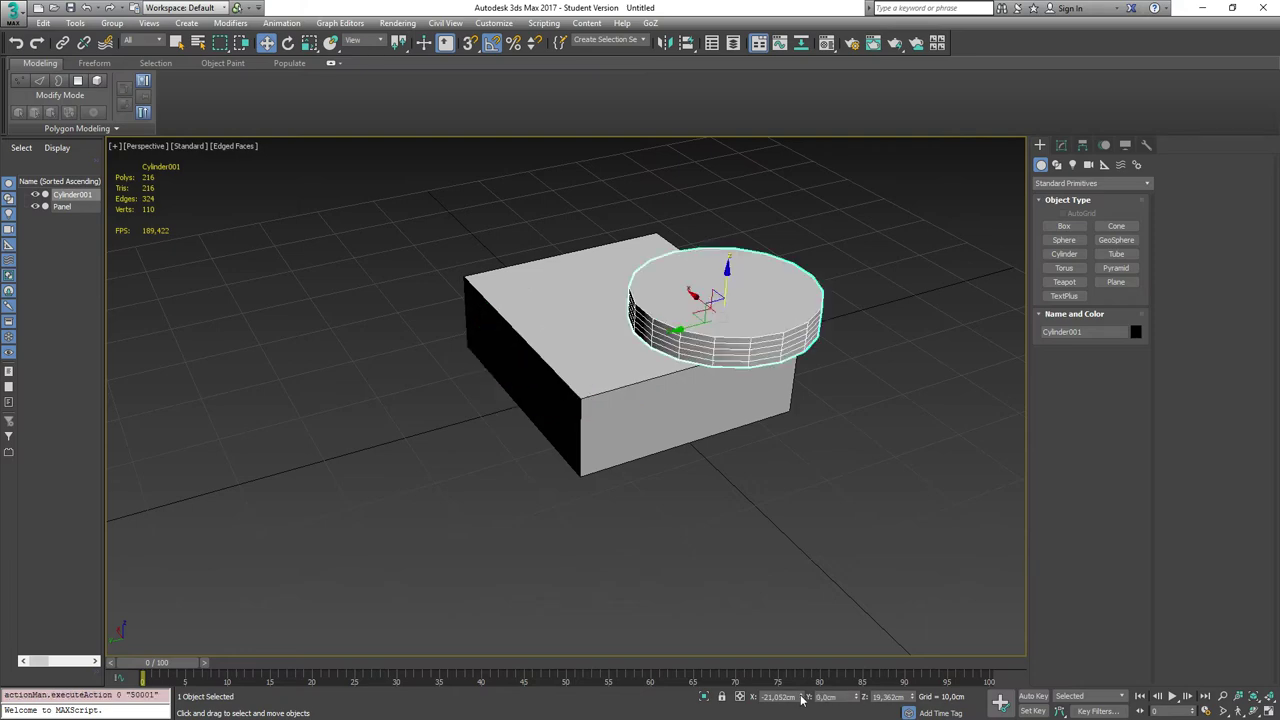
right_click(804, 696)
alt+middle_drag(582, 416, 511, 549)
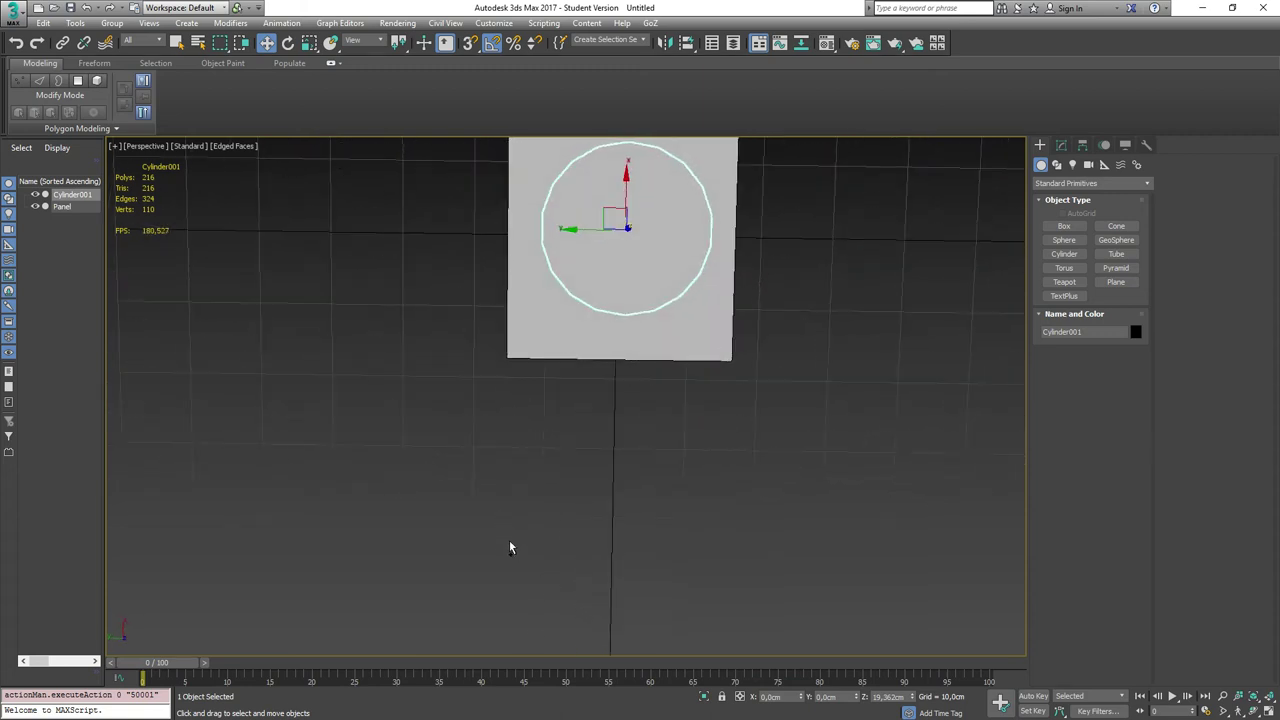
- Check the cylinder's alignment over the box in Top view, then return to Perspective
click(329, 457)
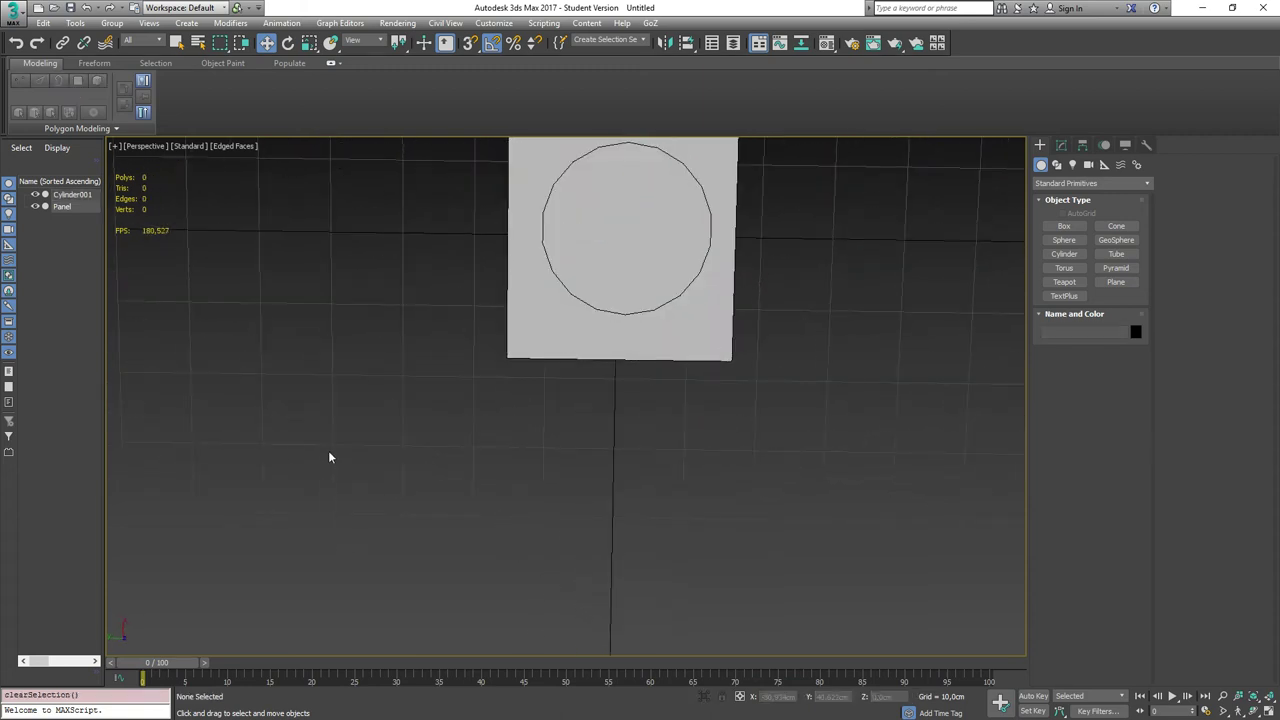
click(140, 146)
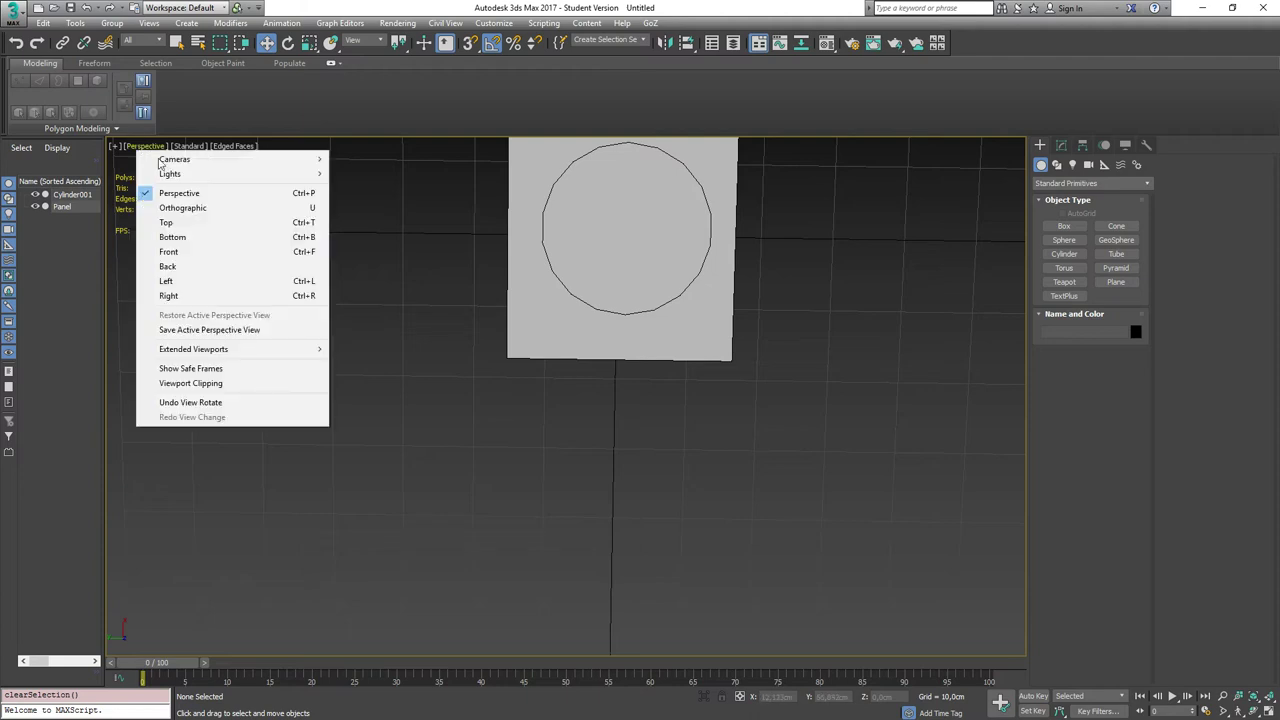
click(434, 271)
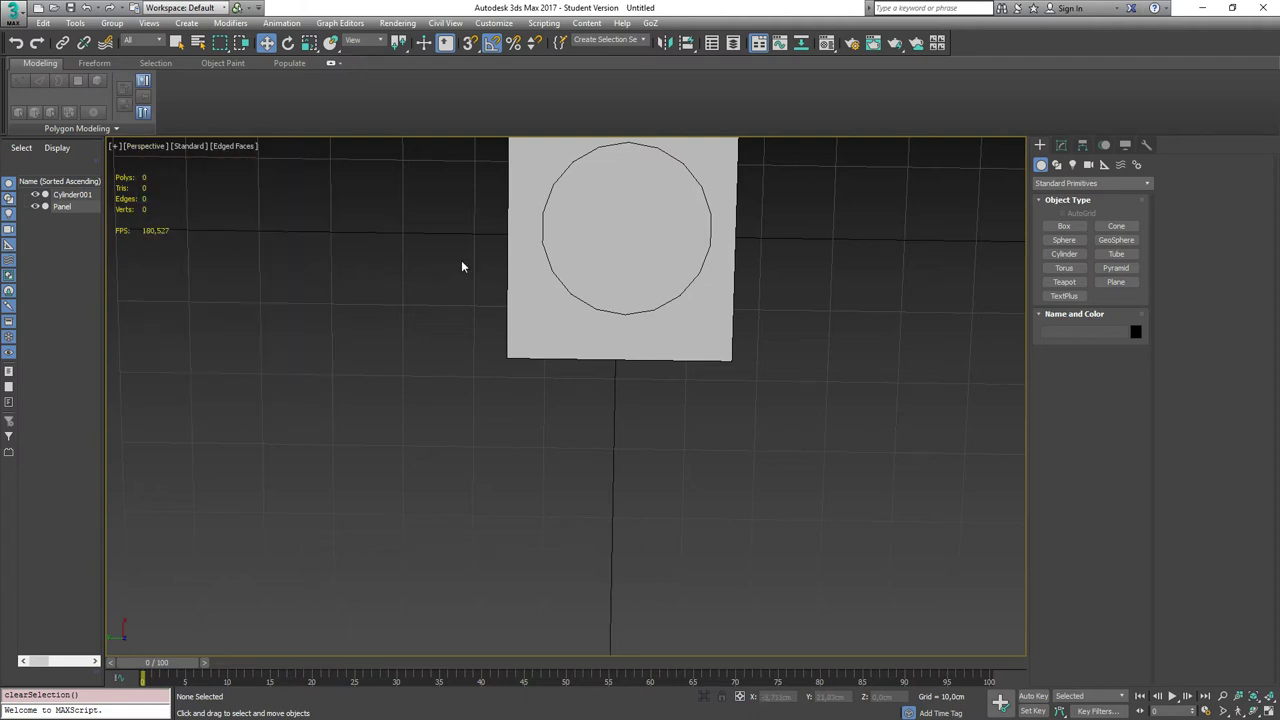
key(t)
scroll(543, 401, up, 8)
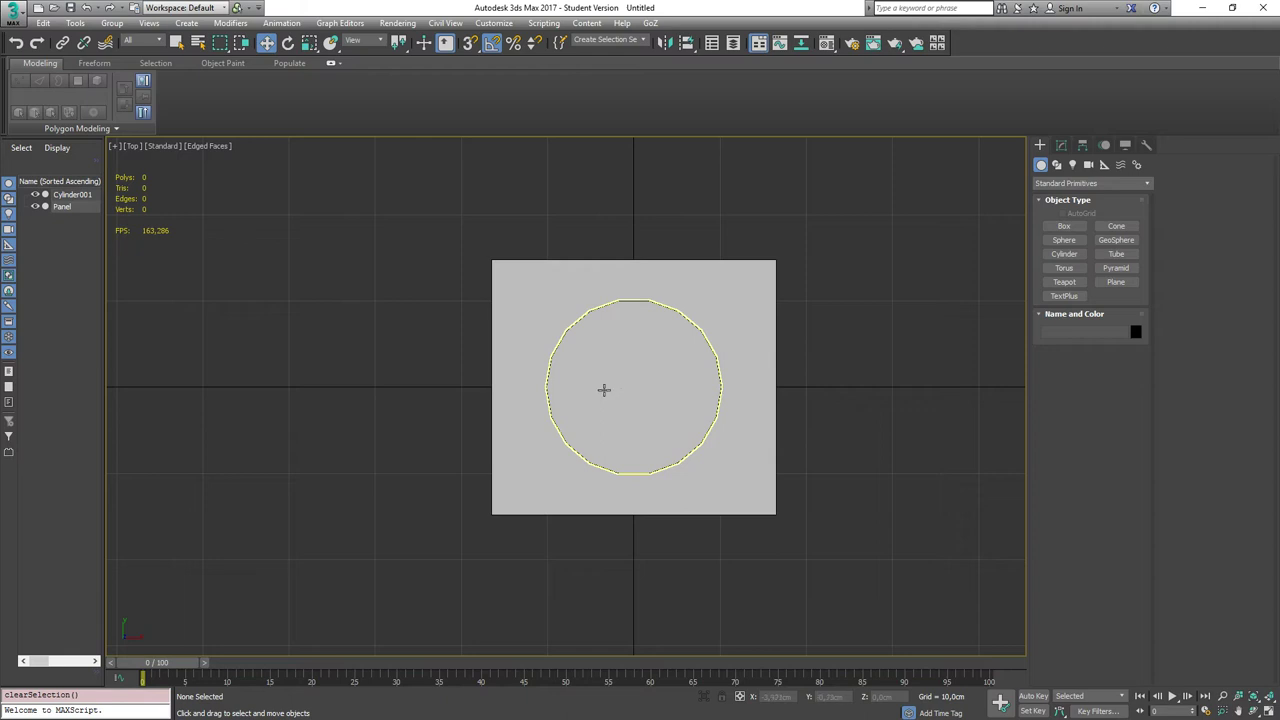
key(p)
- Lower the cylinder on Z so it sinks into the Panel's top
alt+middle_drag(511, 403, 506, 323)
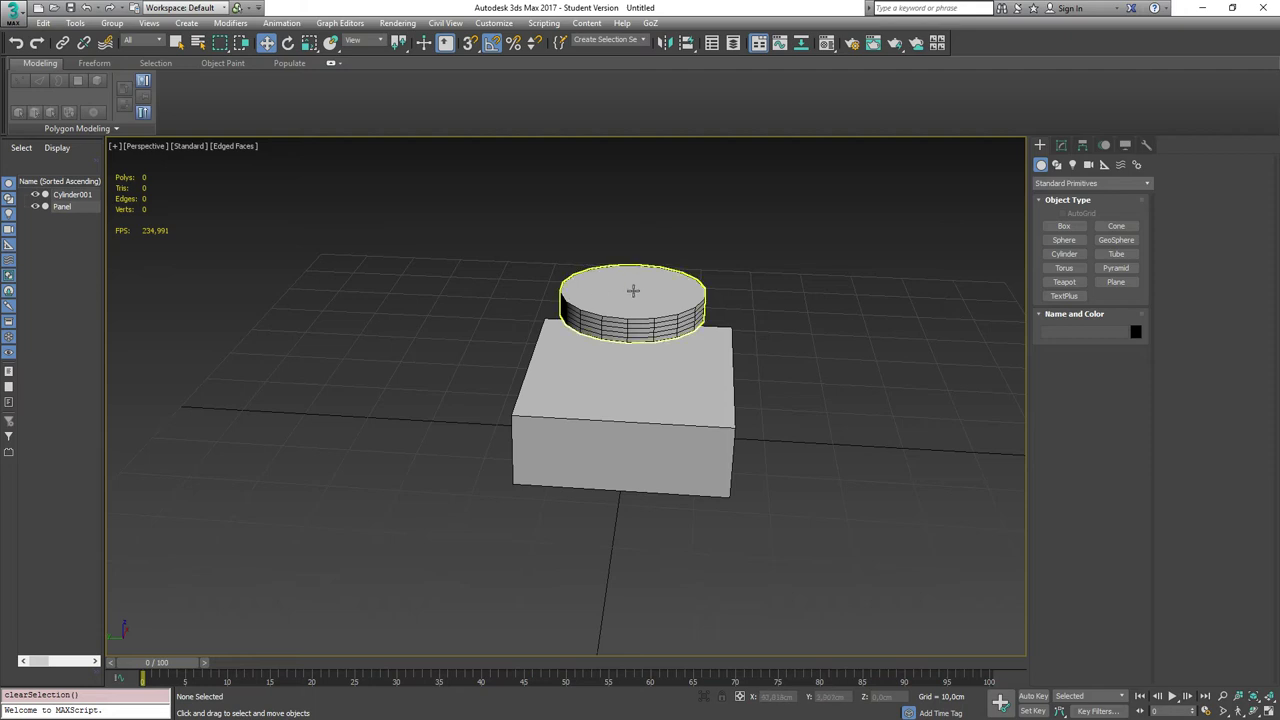
click(633, 290)
key(w)
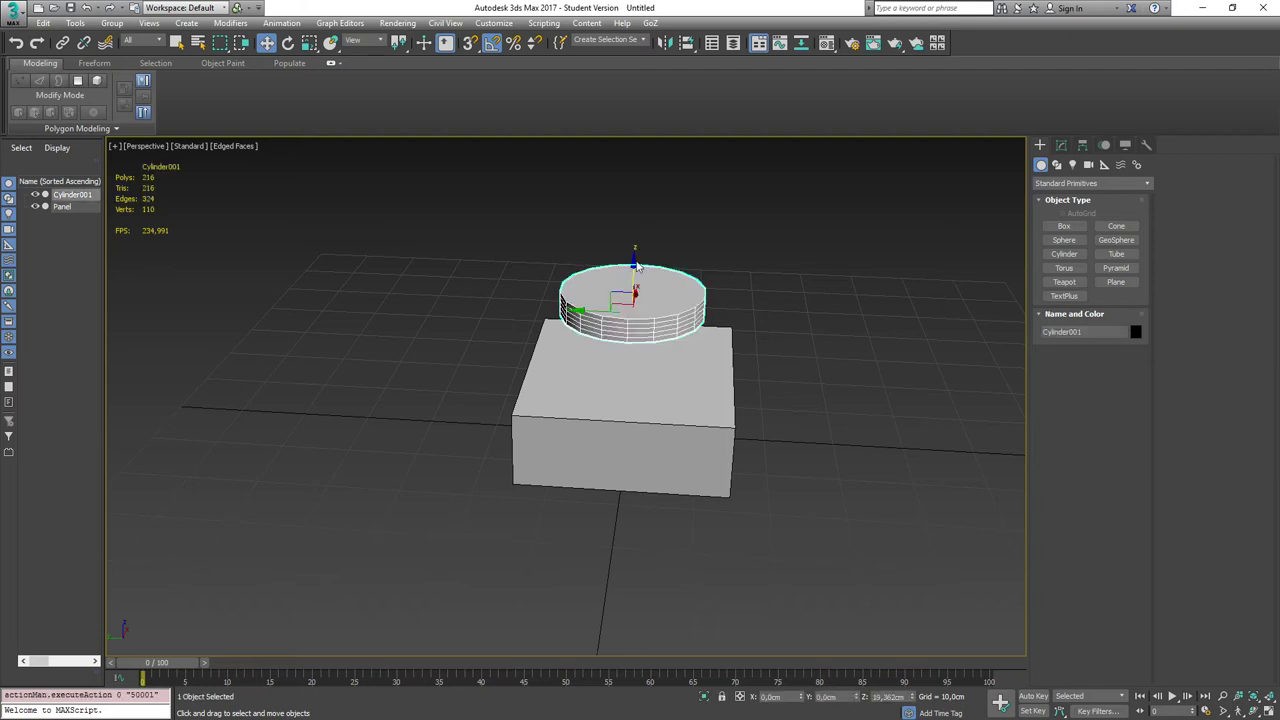
drag(632, 263, 625, 318)
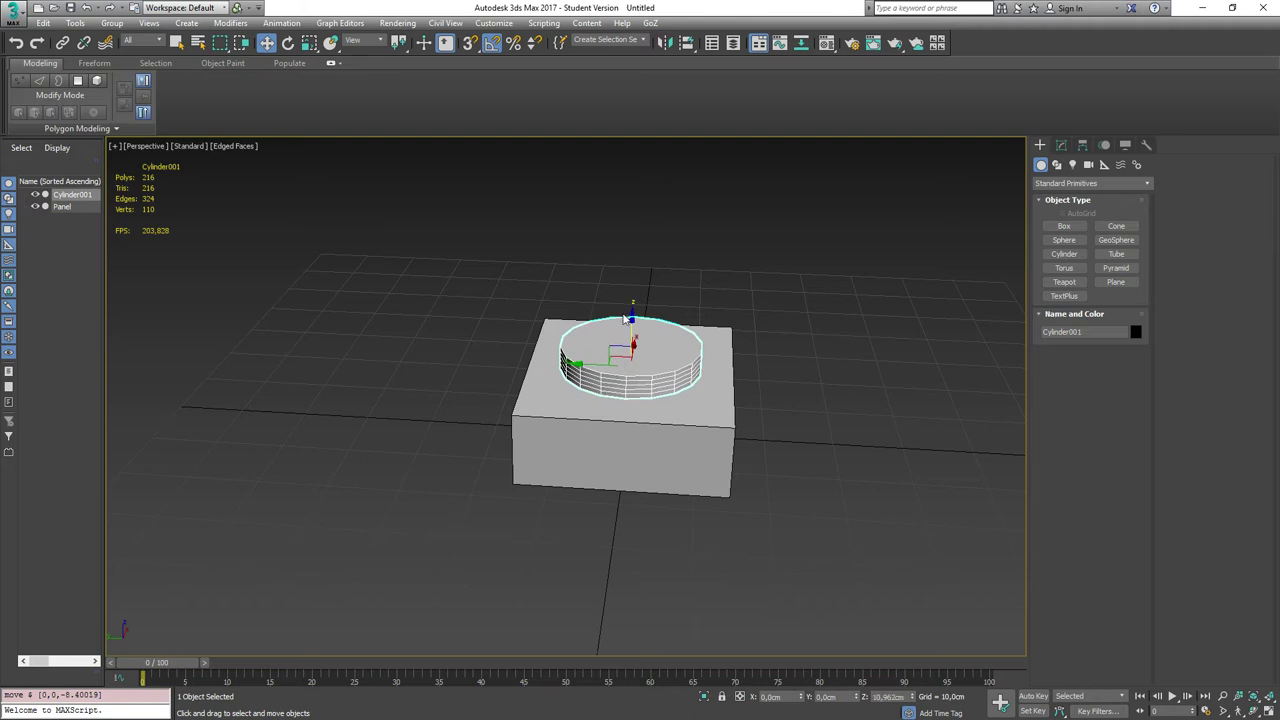
click(588, 418)
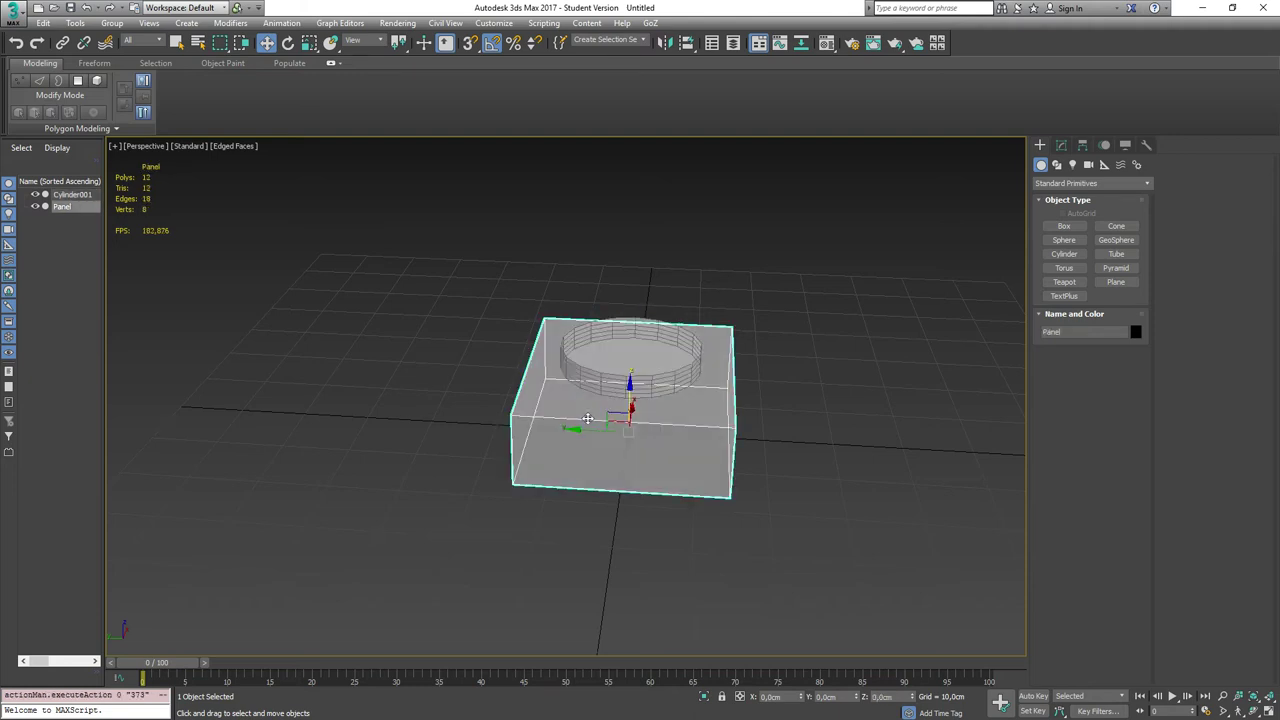
alt+middle_drag(588, 418, 496, 410)
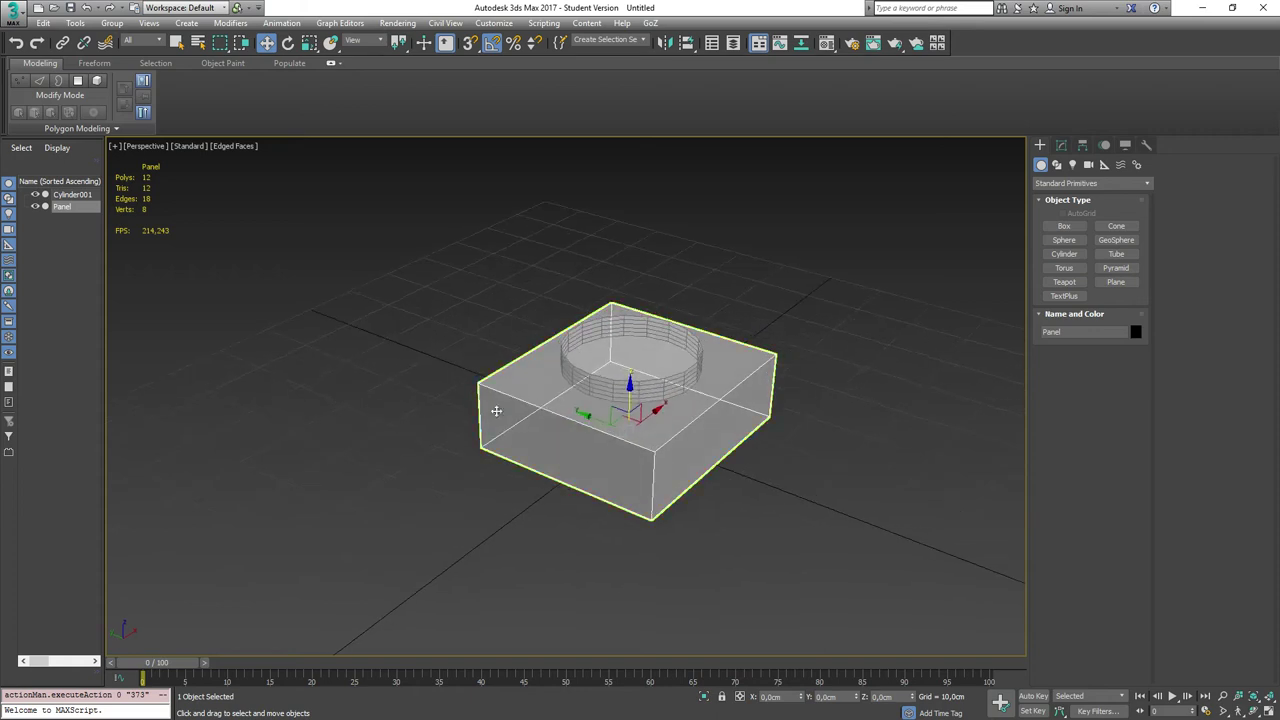
scroll(496, 410, up, 10)
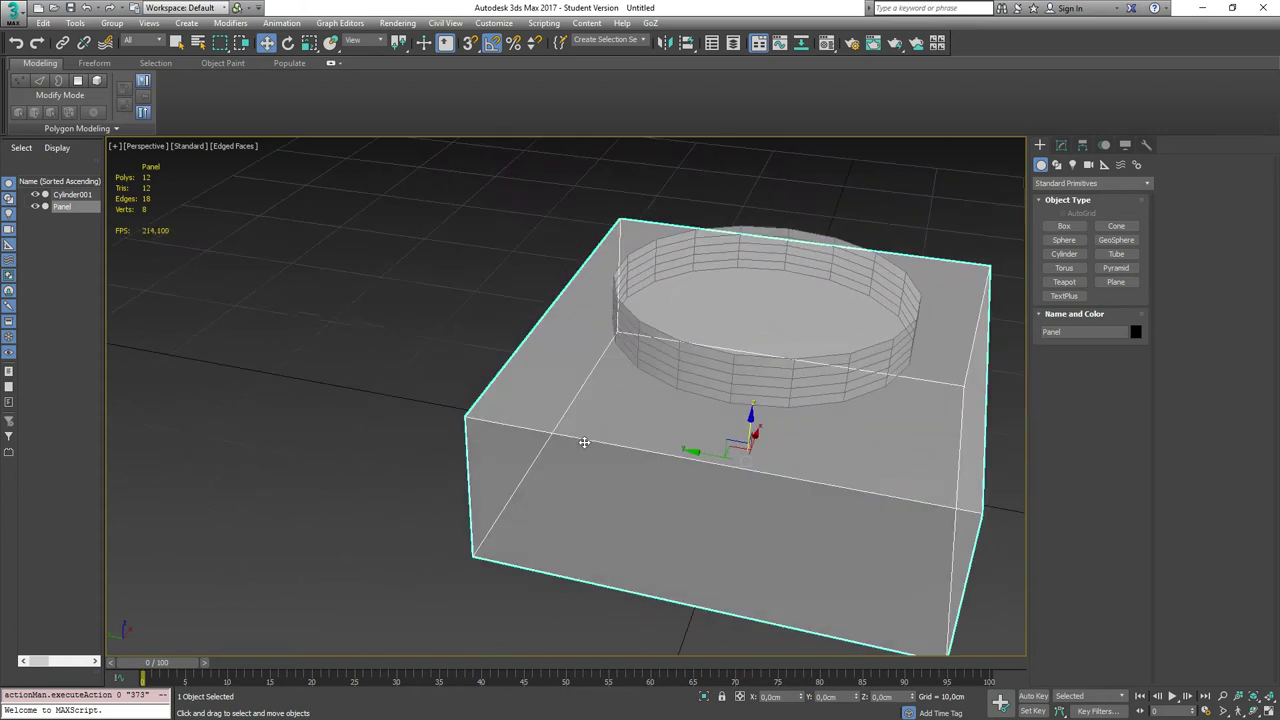
- Rename Cylinder001 to 'ButtonCap' and turn off Panel's see-through display
alt+middle_drag(584, 442, 593, 443)
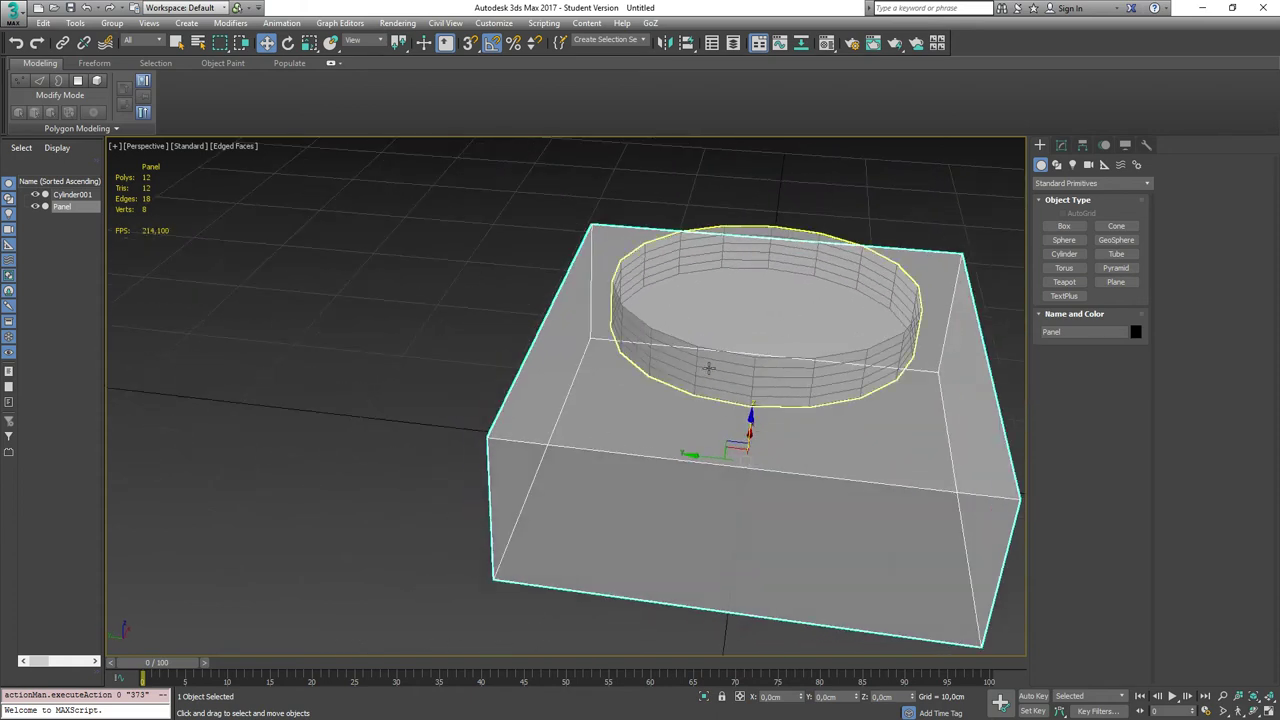
click(714, 370)
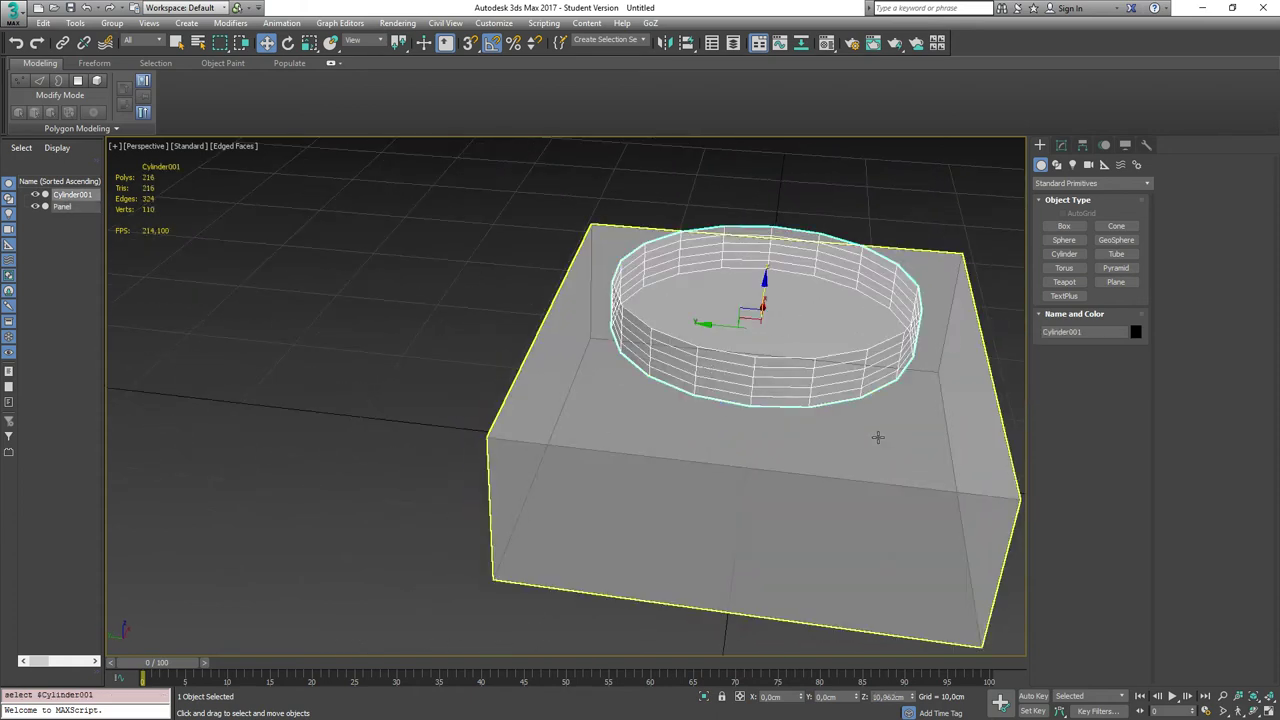
click(72, 195)
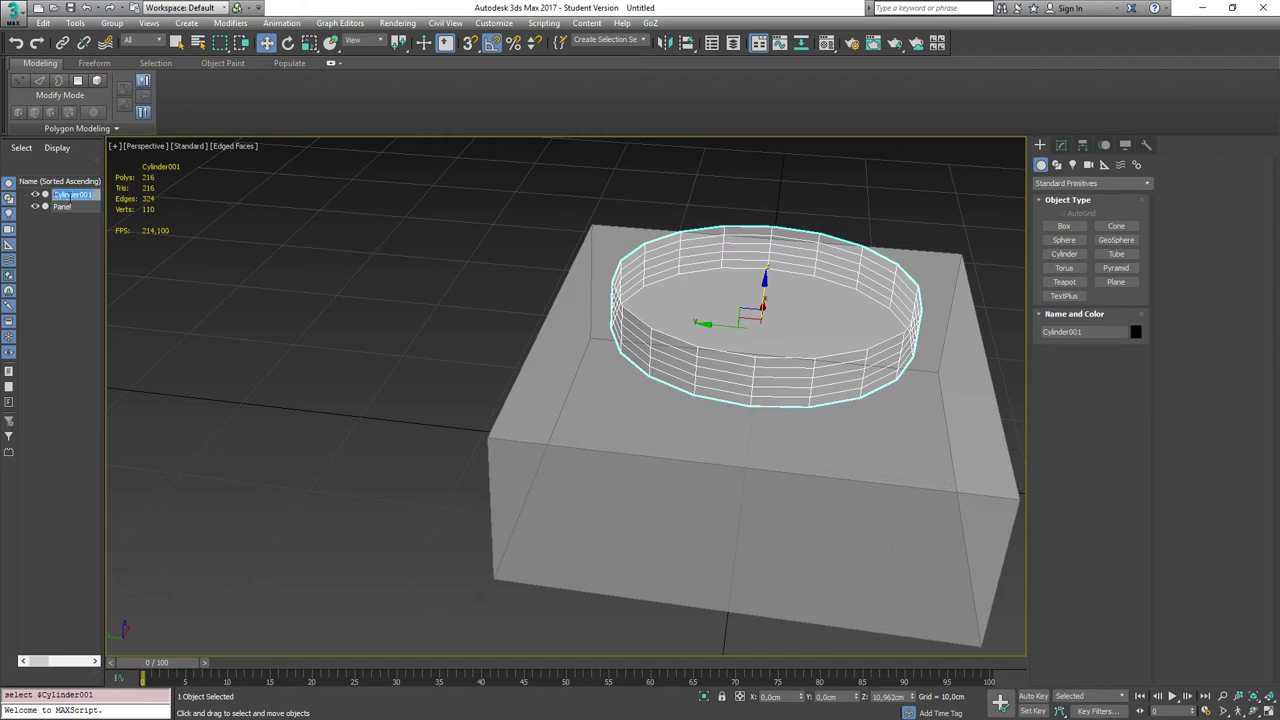
text(Cap)
key(Return)
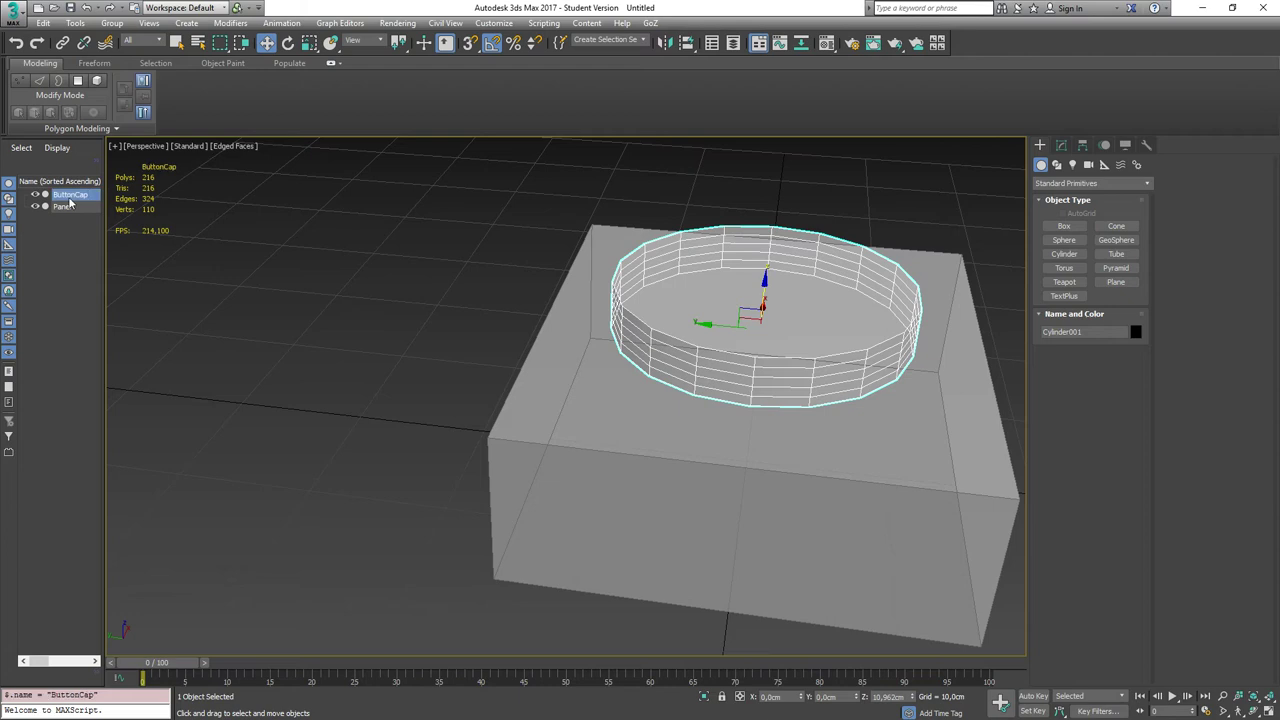
key(alt+x)
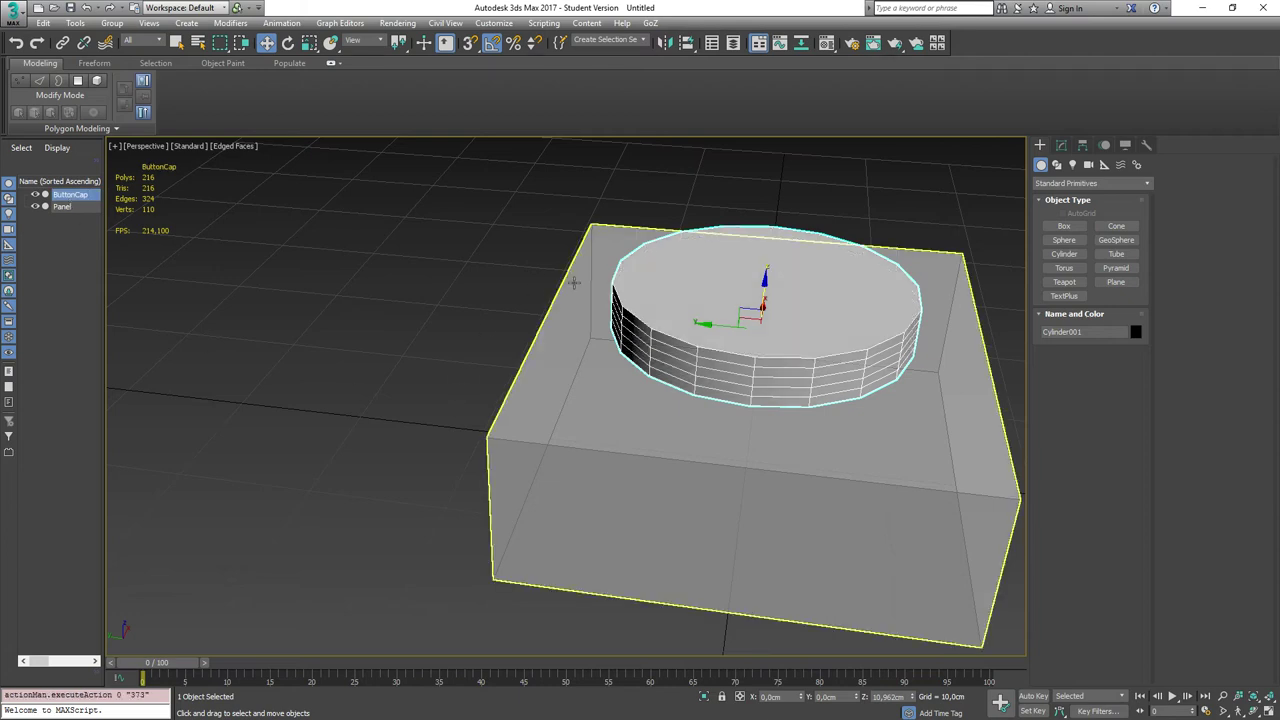
alt+middle_drag(420, 334, 371, 237)
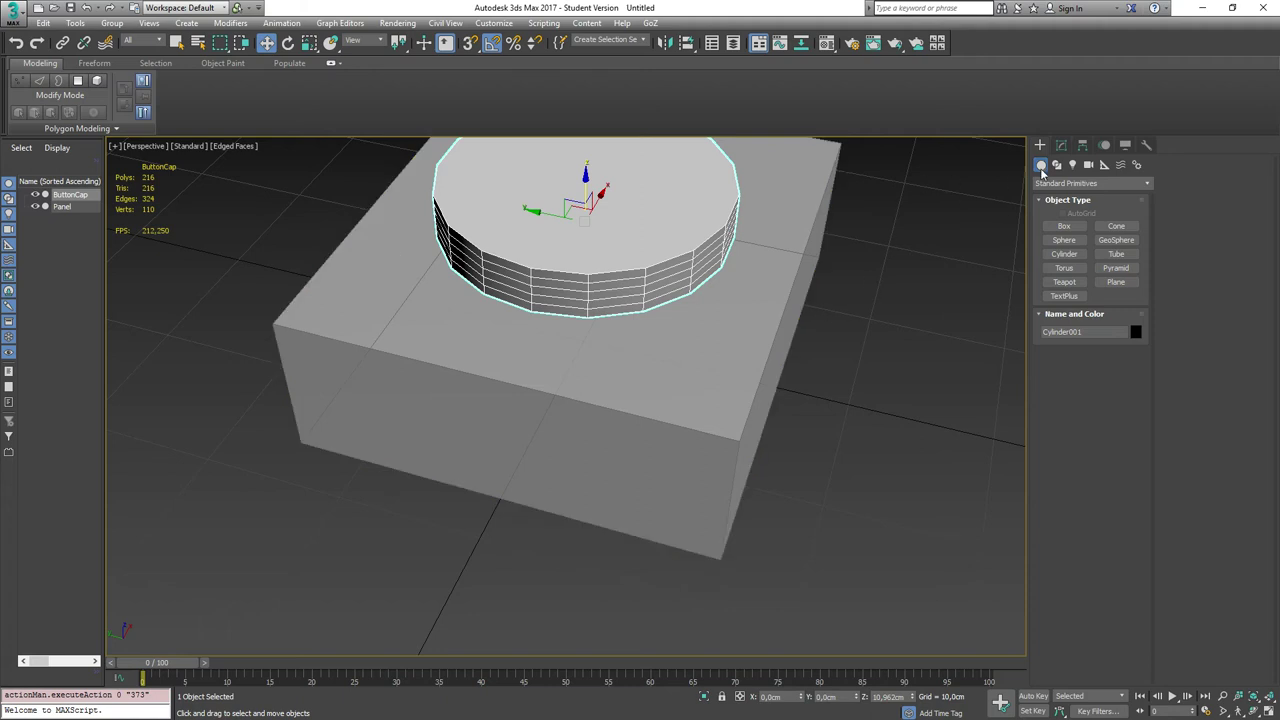
- Assign the second sample material, with black diffuse, to ButtonCap
click(826, 43)
click(940, 226)
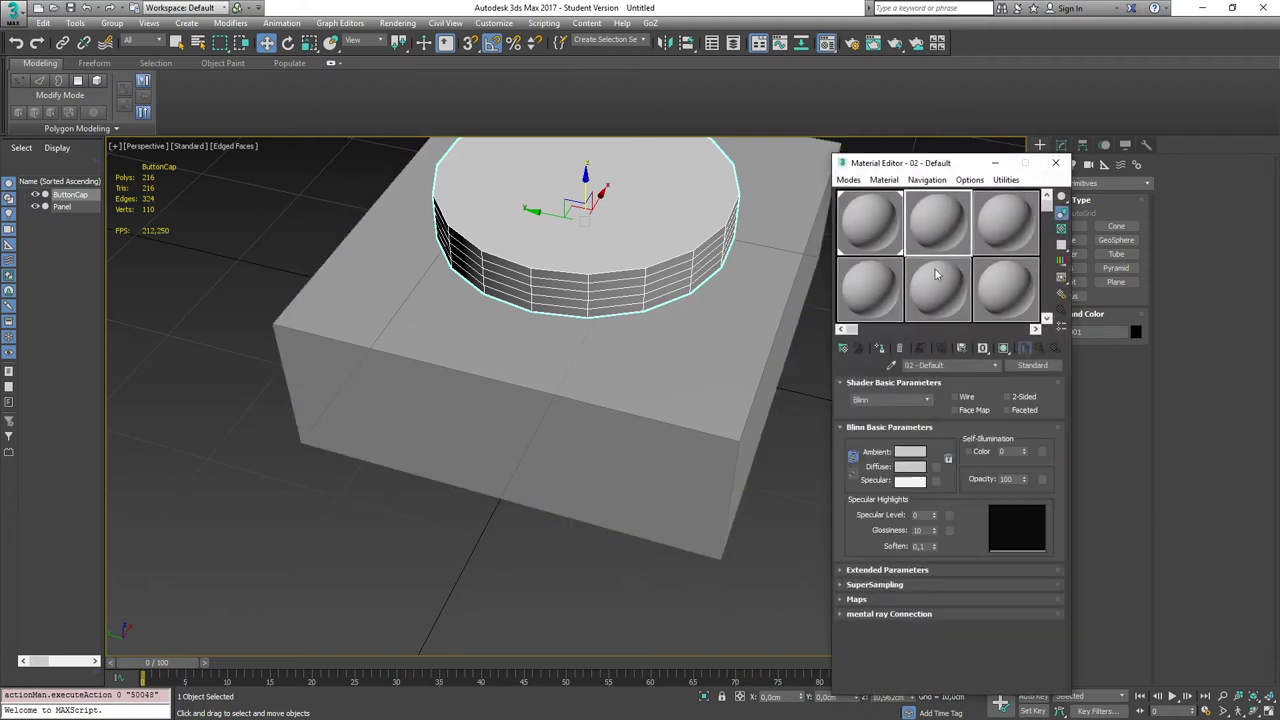
click(910, 467)
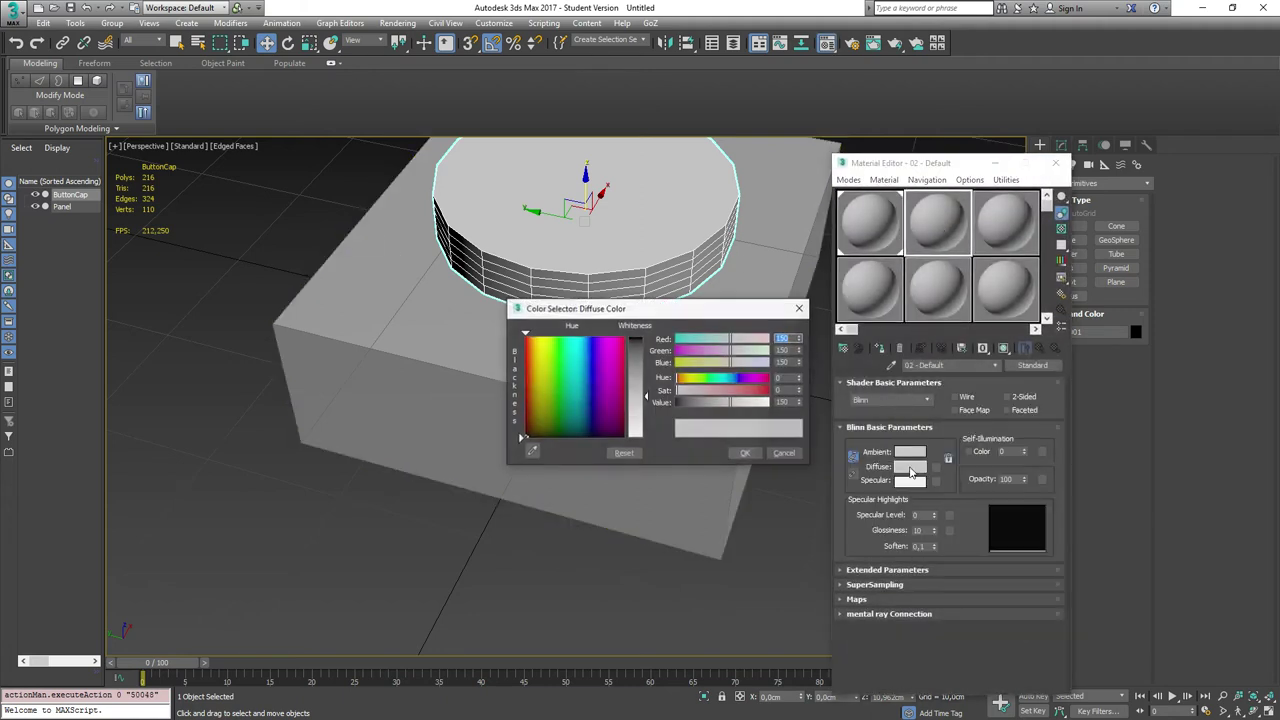
click(634, 341)
click(745, 453)
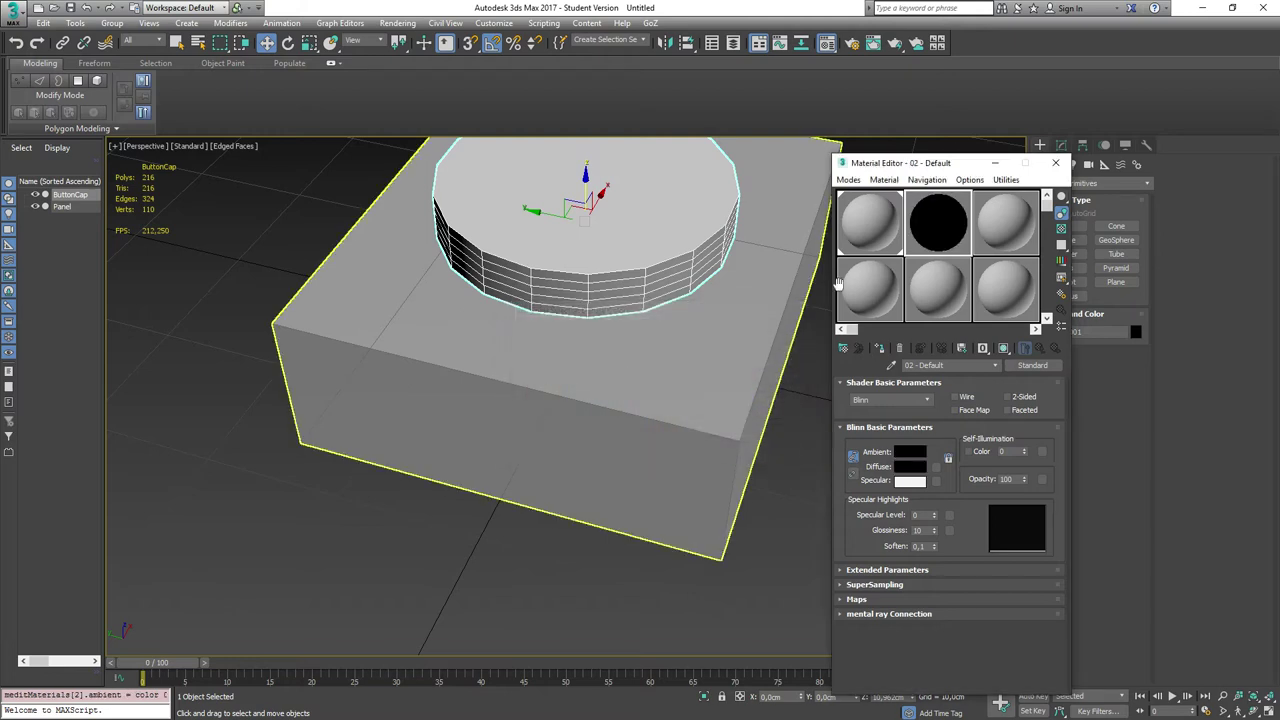
click(879, 349)
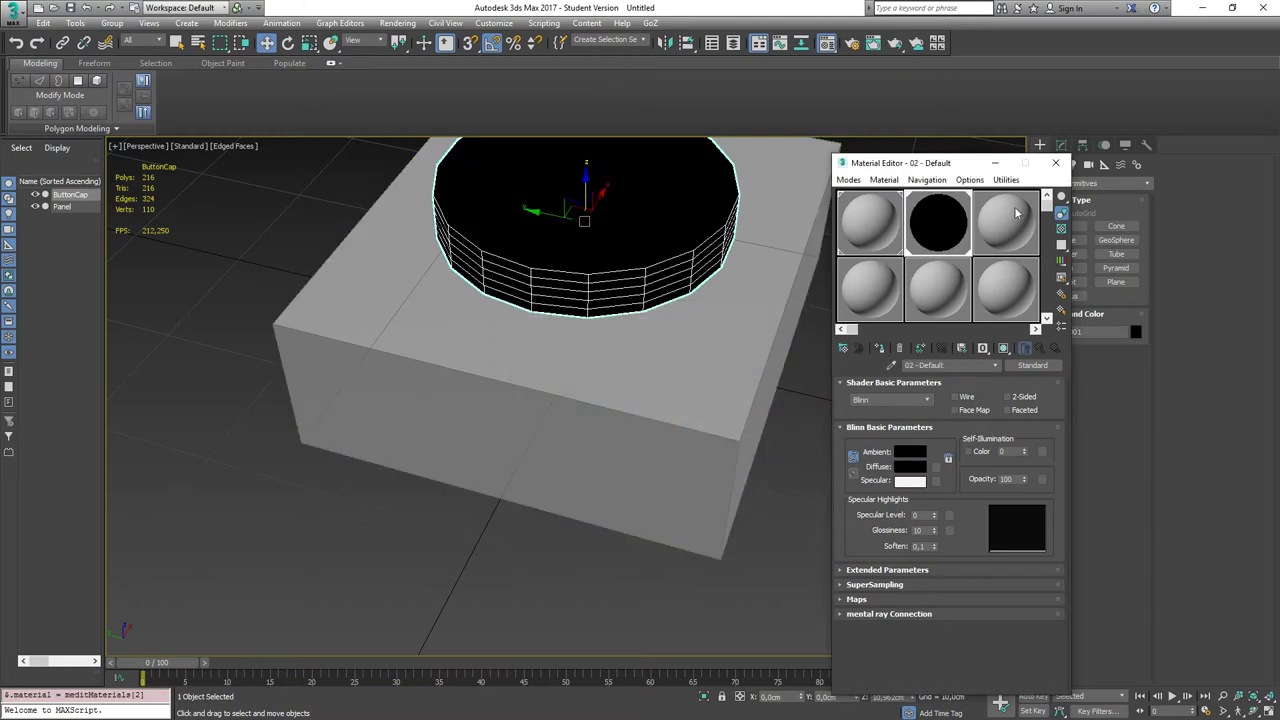
click(1055, 162)
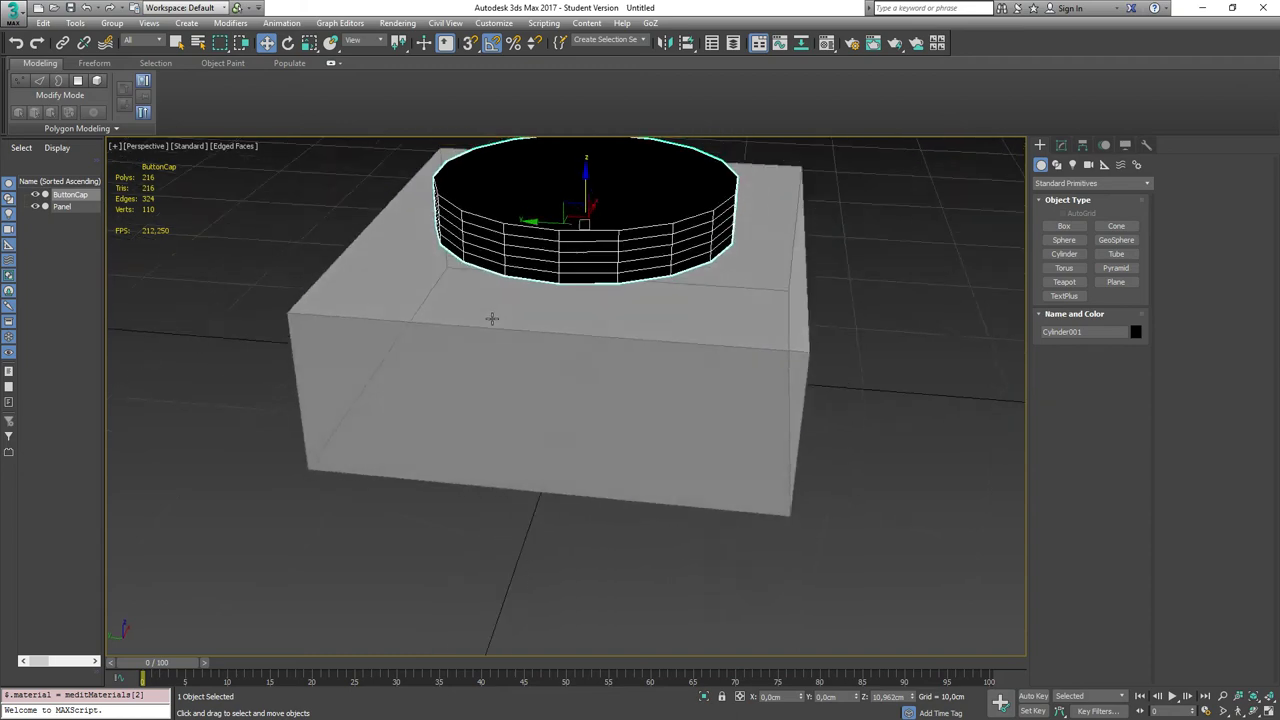
alt+middle_drag(492, 318, 514, 347)
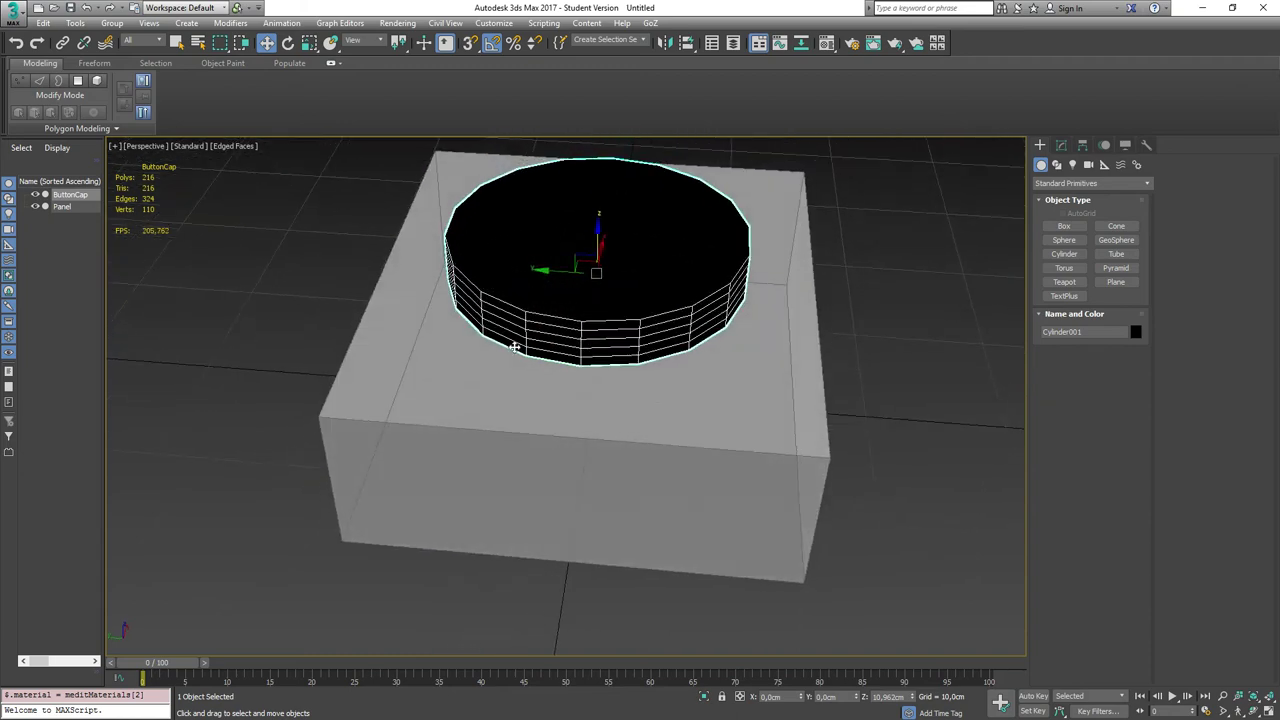
click(617, 281)
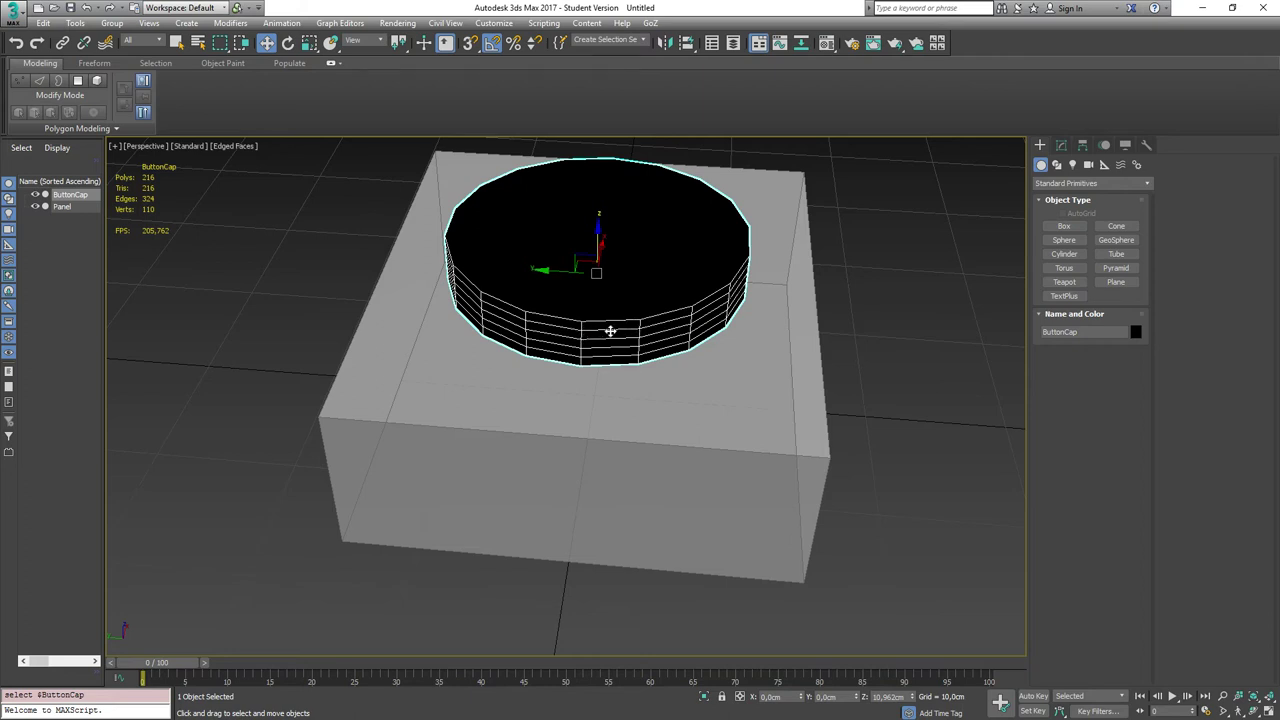
alt+middle_drag(500, 283, 577, 300)
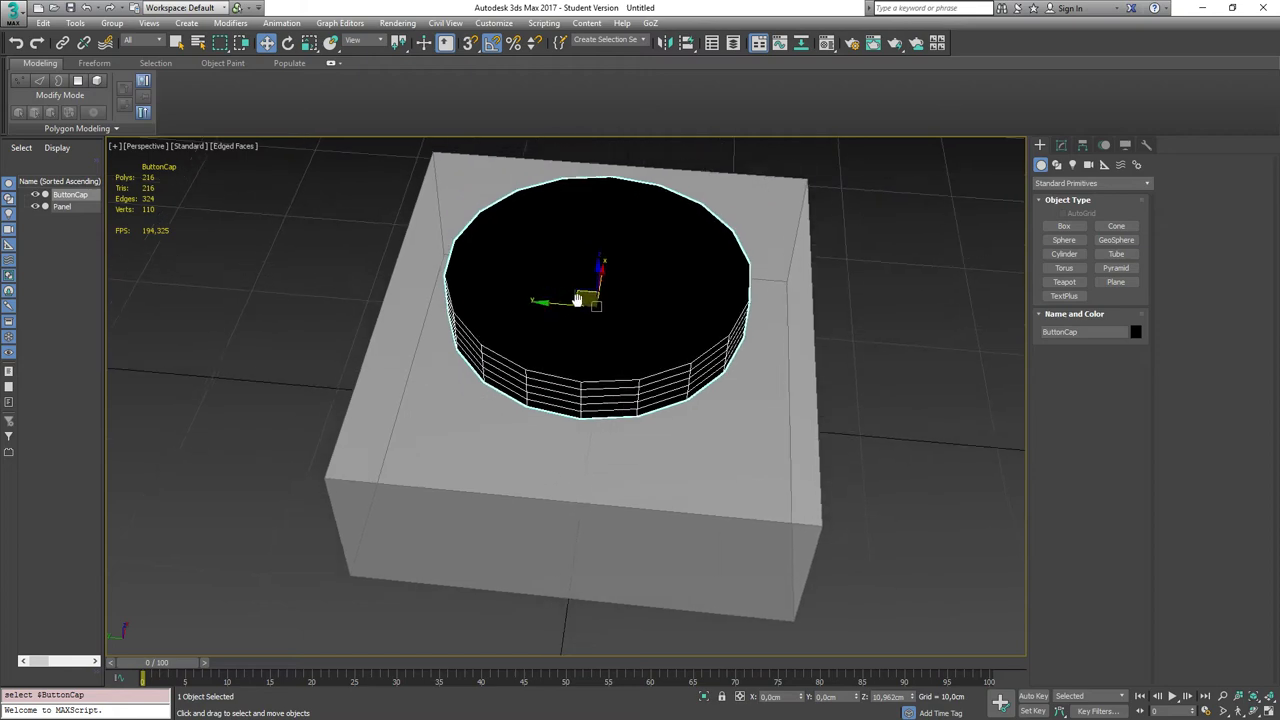
middle_drag(471, 283, 453, 290)
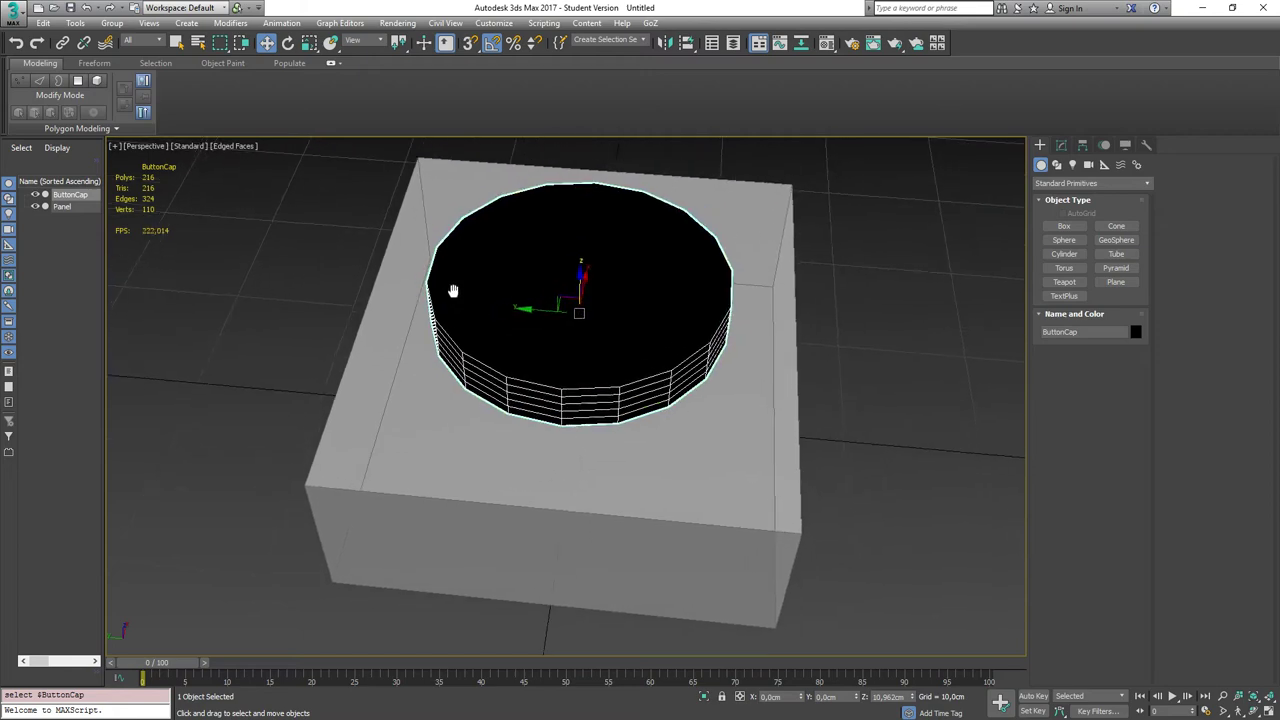
alt+middle_drag(360, 311, 329, 345)
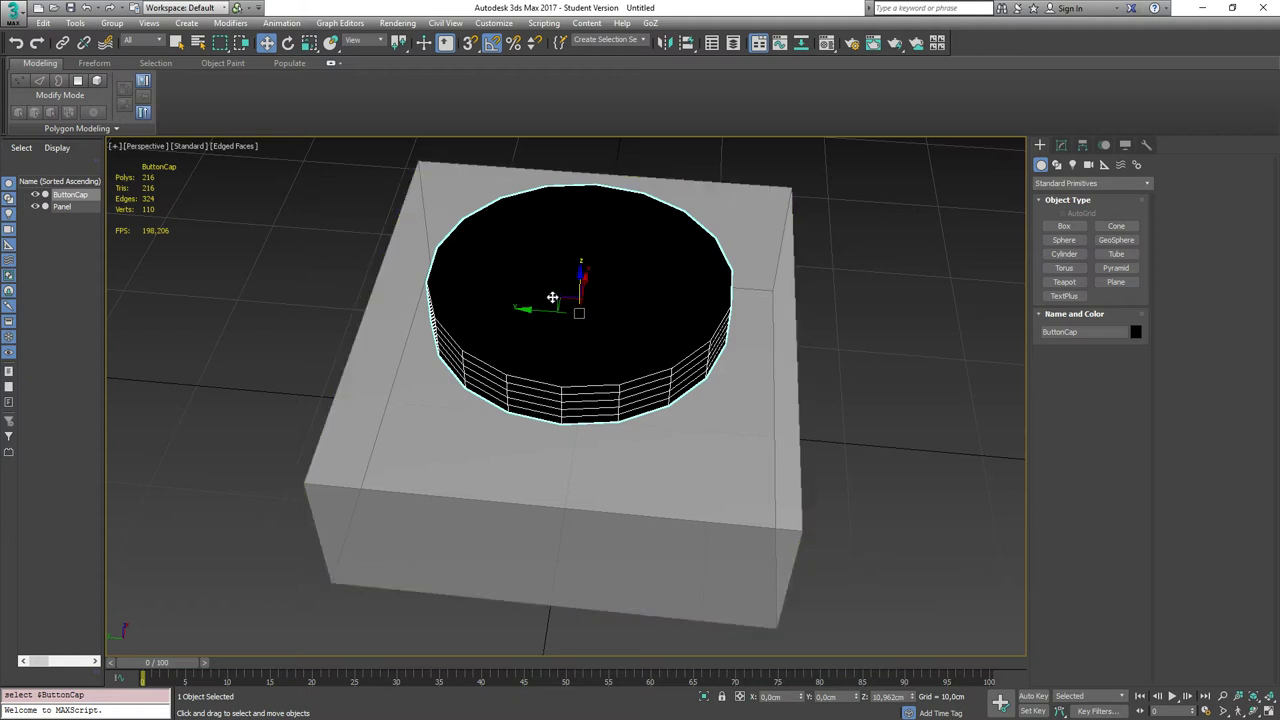
- Set ButtonCap's Height Segments to 1 and add an Edit Poly modifier
click(1061, 145)
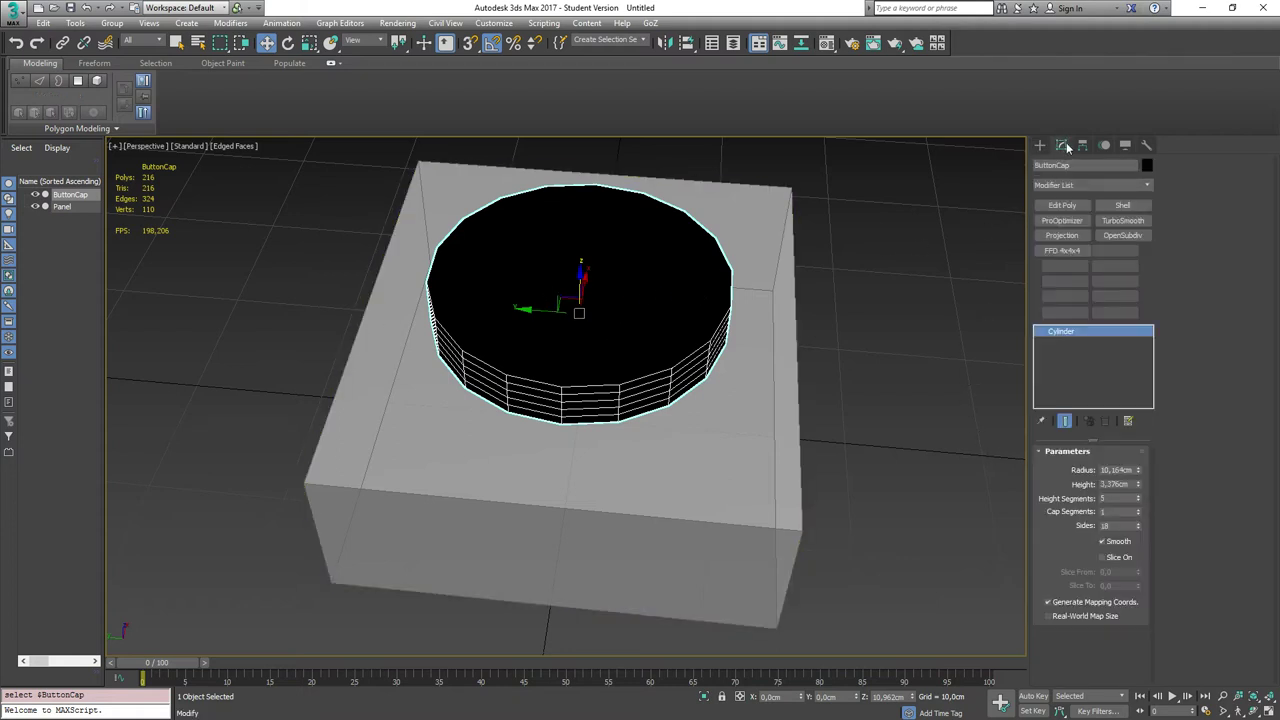
double_click(1128, 497)
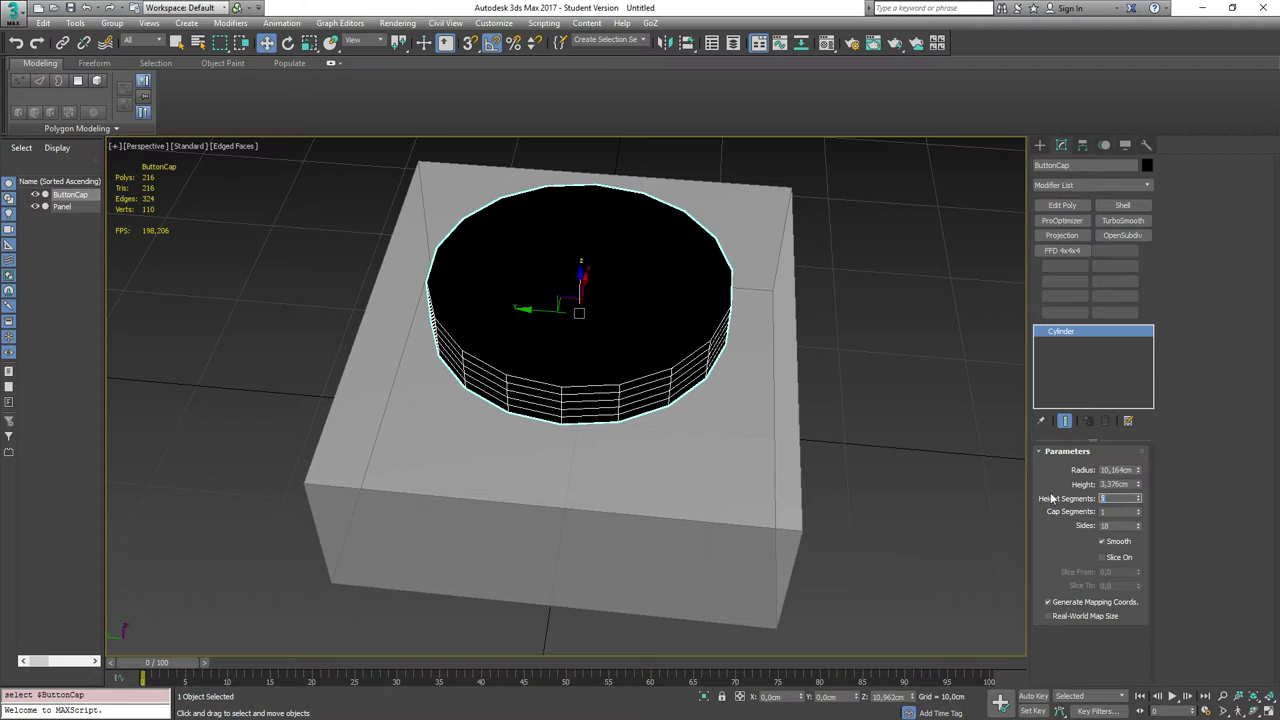
text(1)
key(Return)
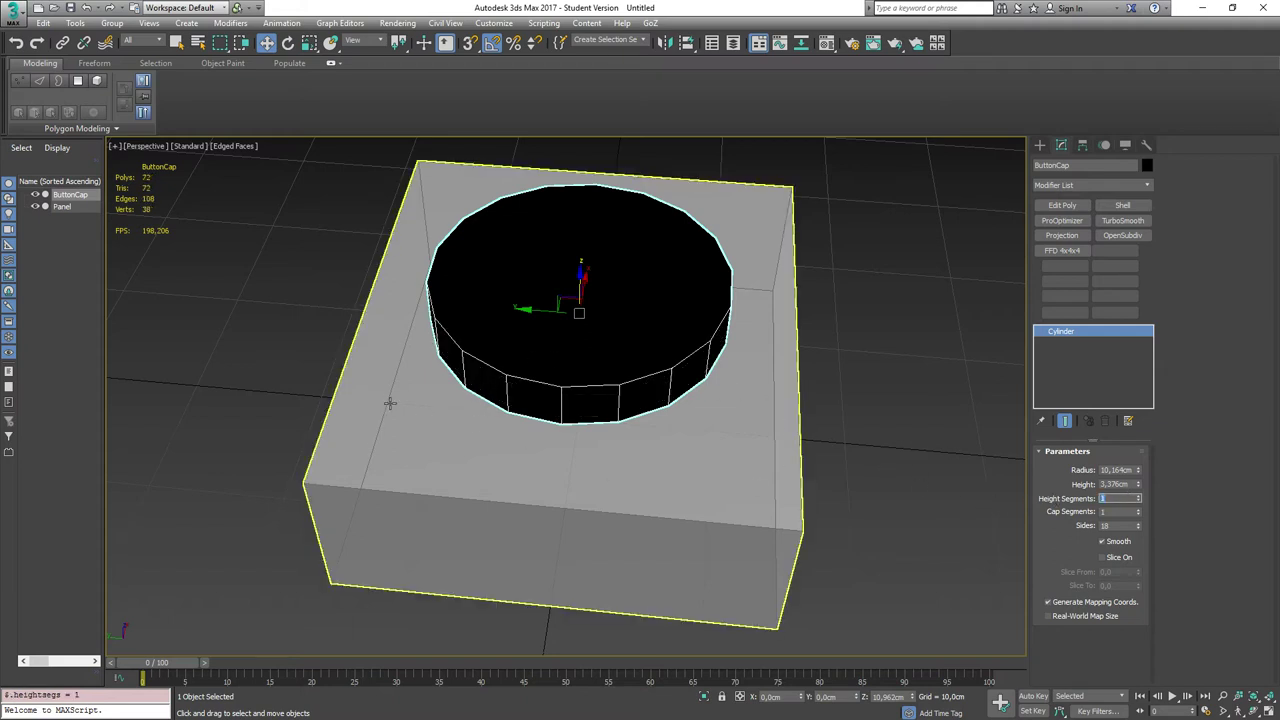
alt+middle_drag(305, 375, 305, 358)
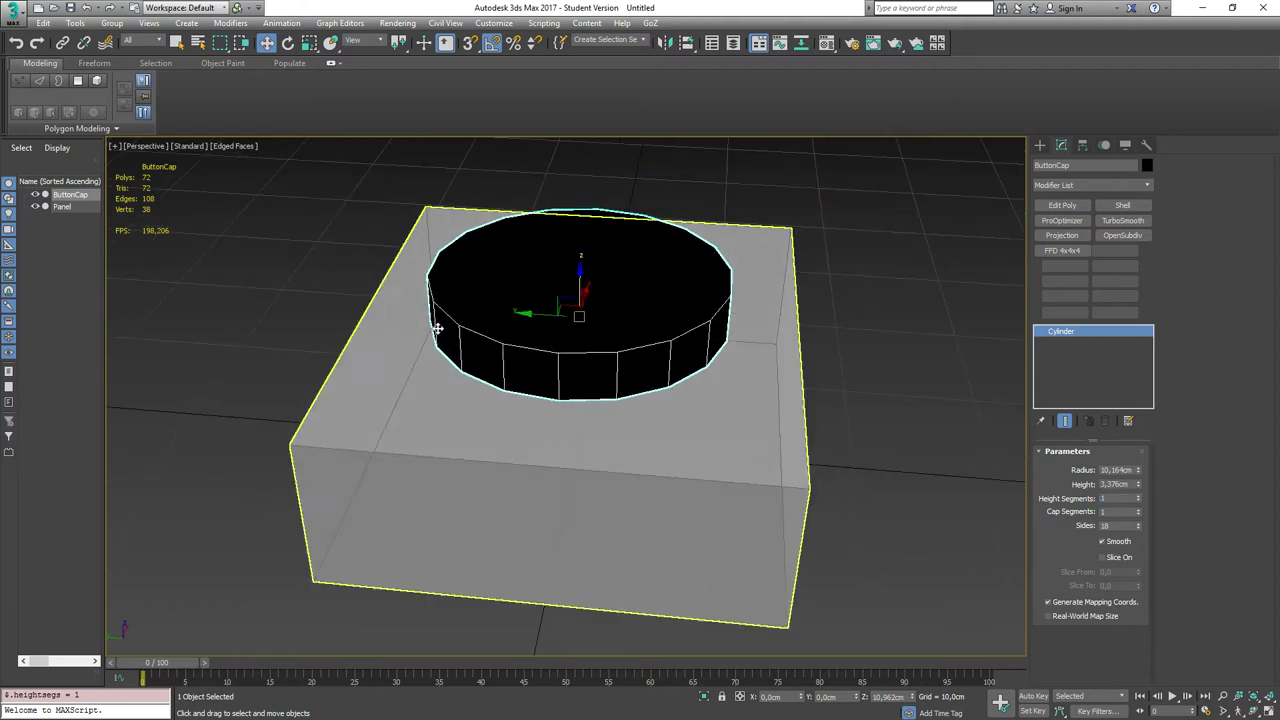
click(1062, 205)
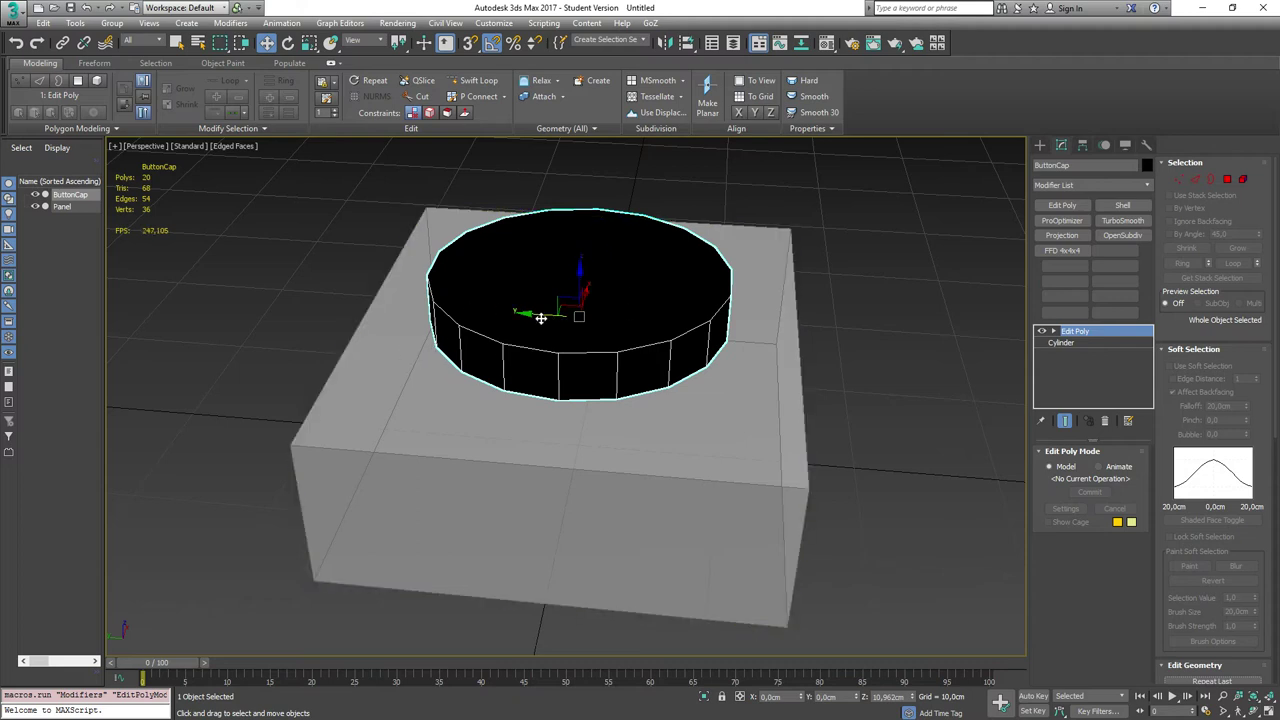
- Select a lower-rim edge of the cap and extend it with Loop and Ring
alt+middle_drag(399, 321, 381, 327)
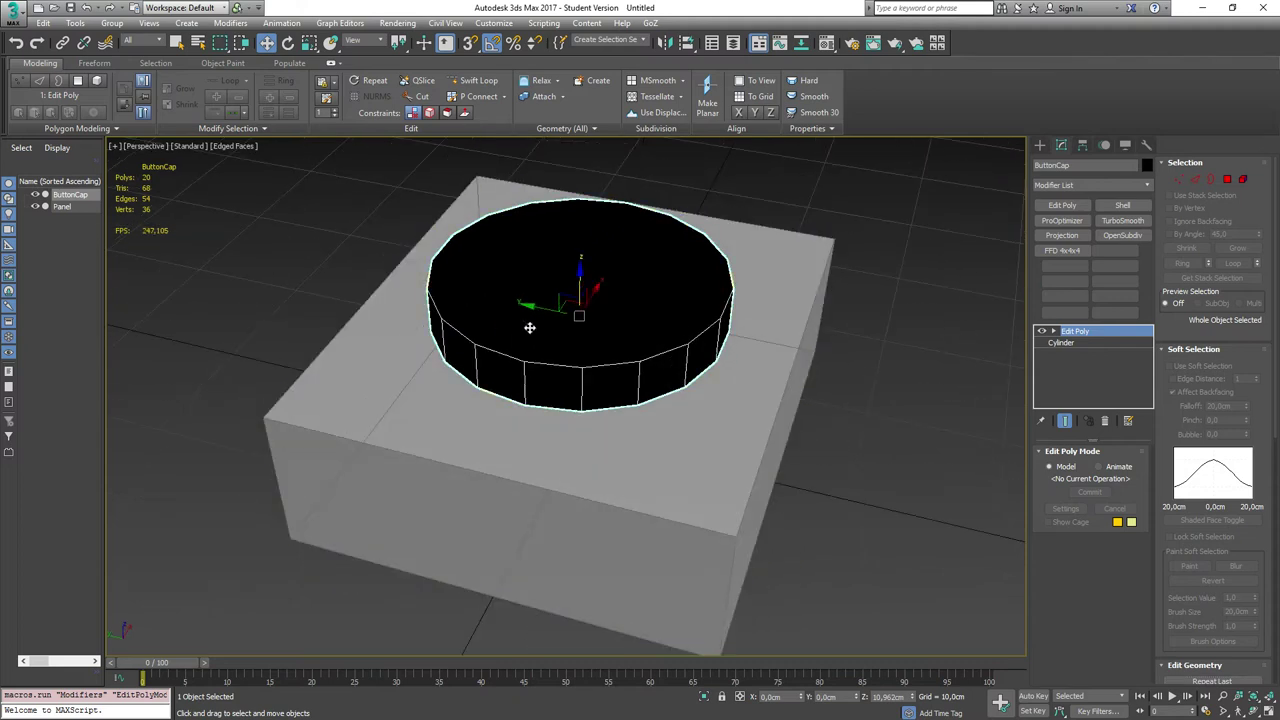
scroll(529, 329, up, 2)
middle_drag(517, 306, 504, 377)
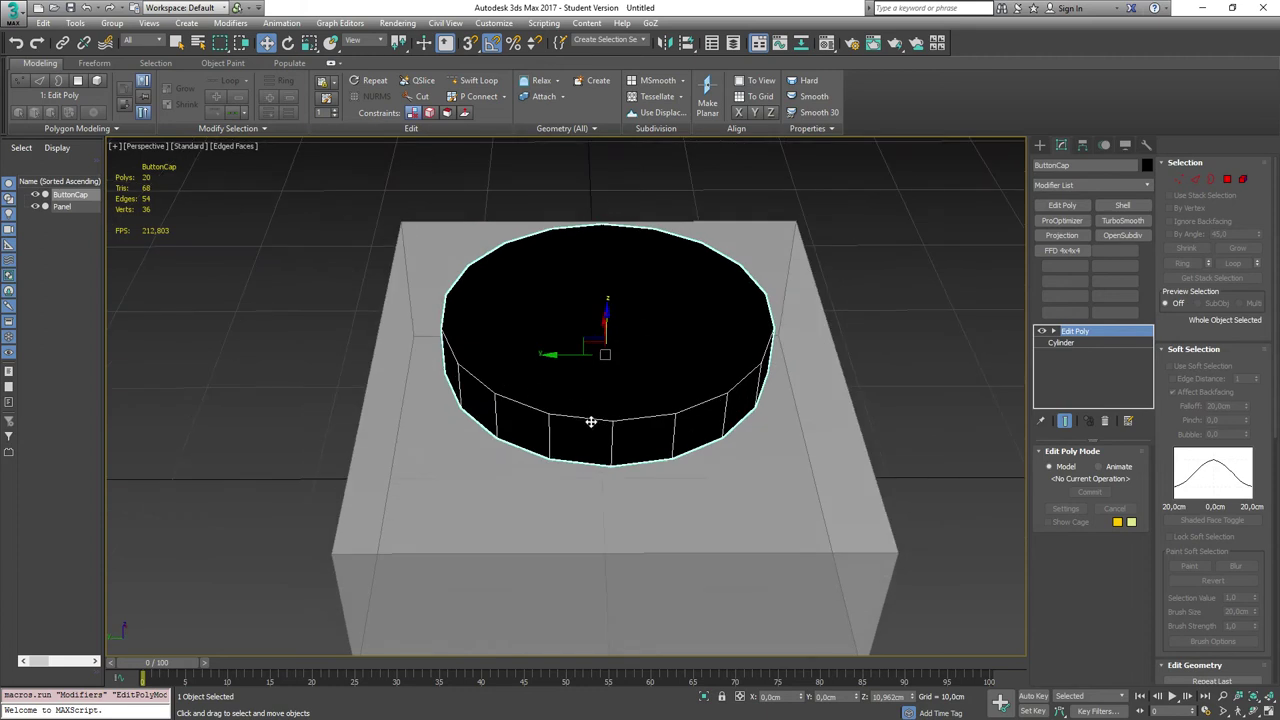
key(2)
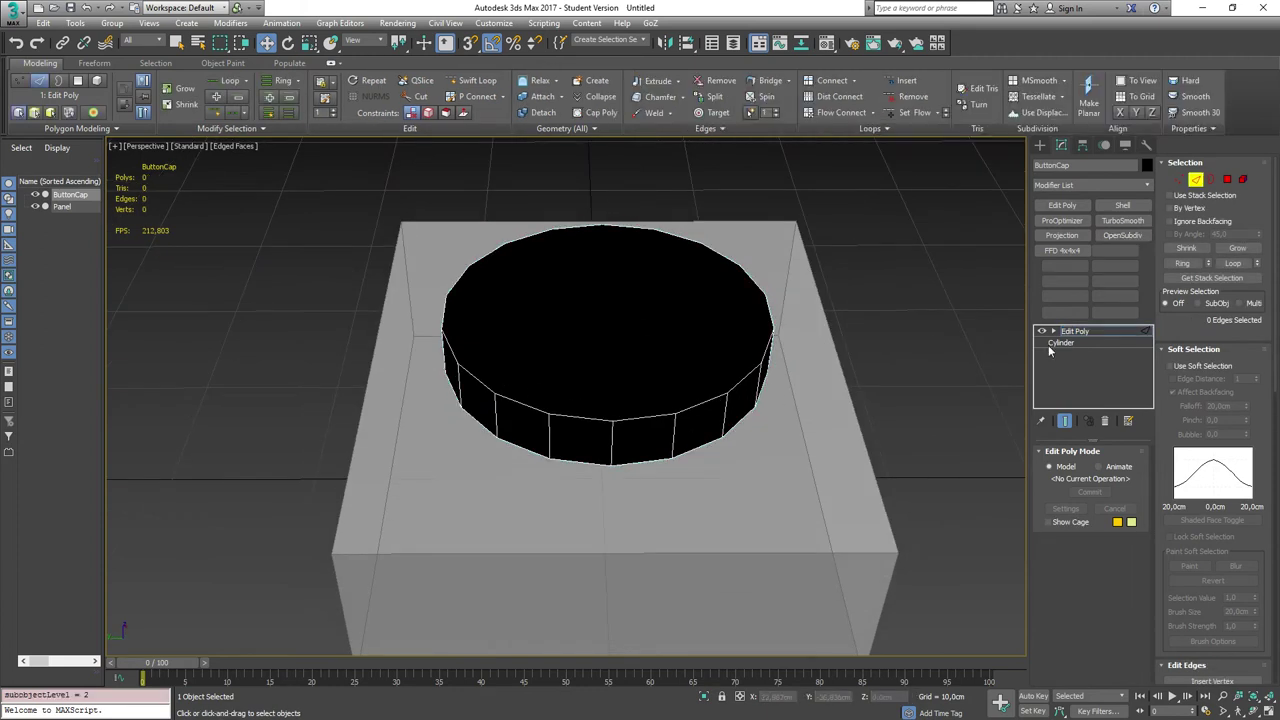
click(1052, 331)
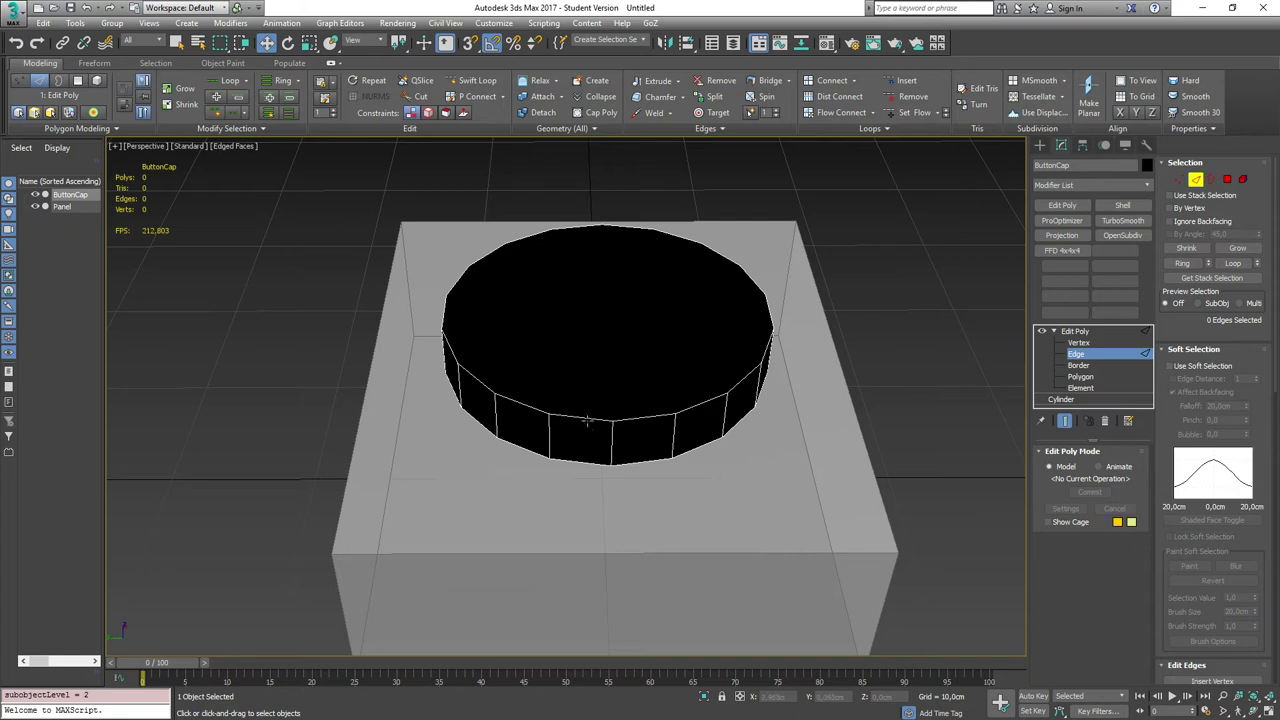
key(3)
key(4)
key(2)
click(586, 415)
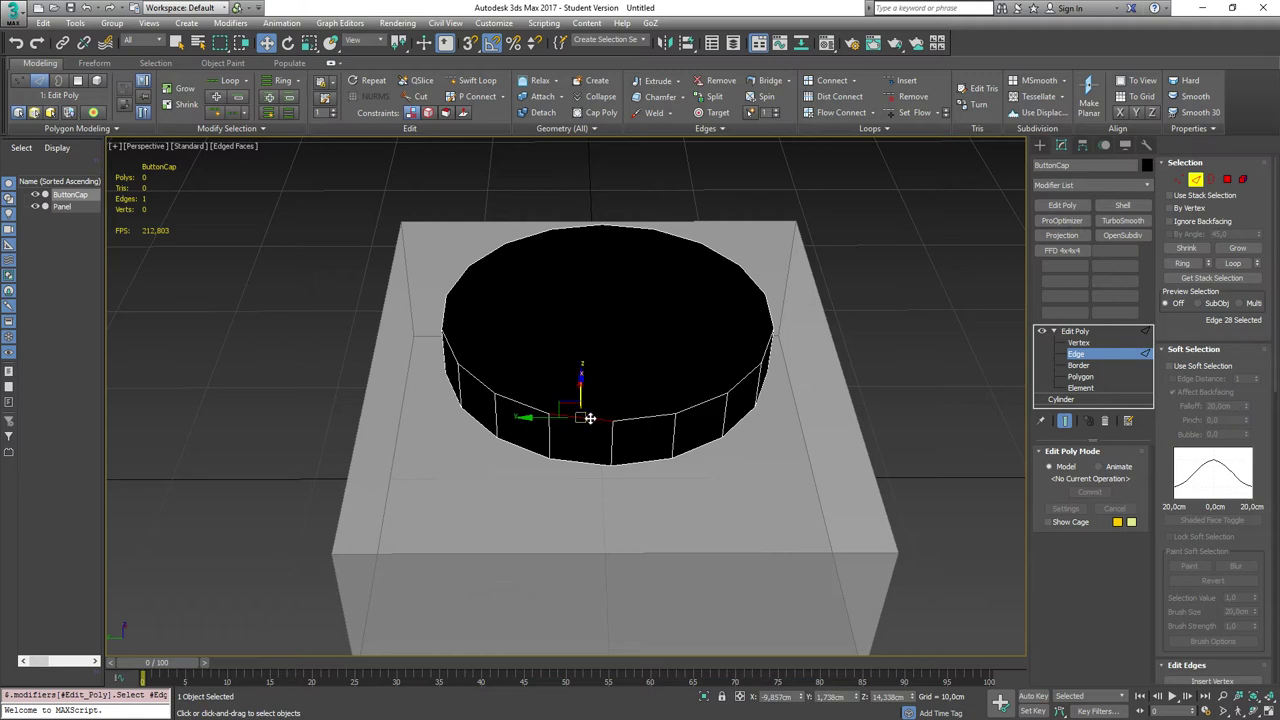
key(alt+l)
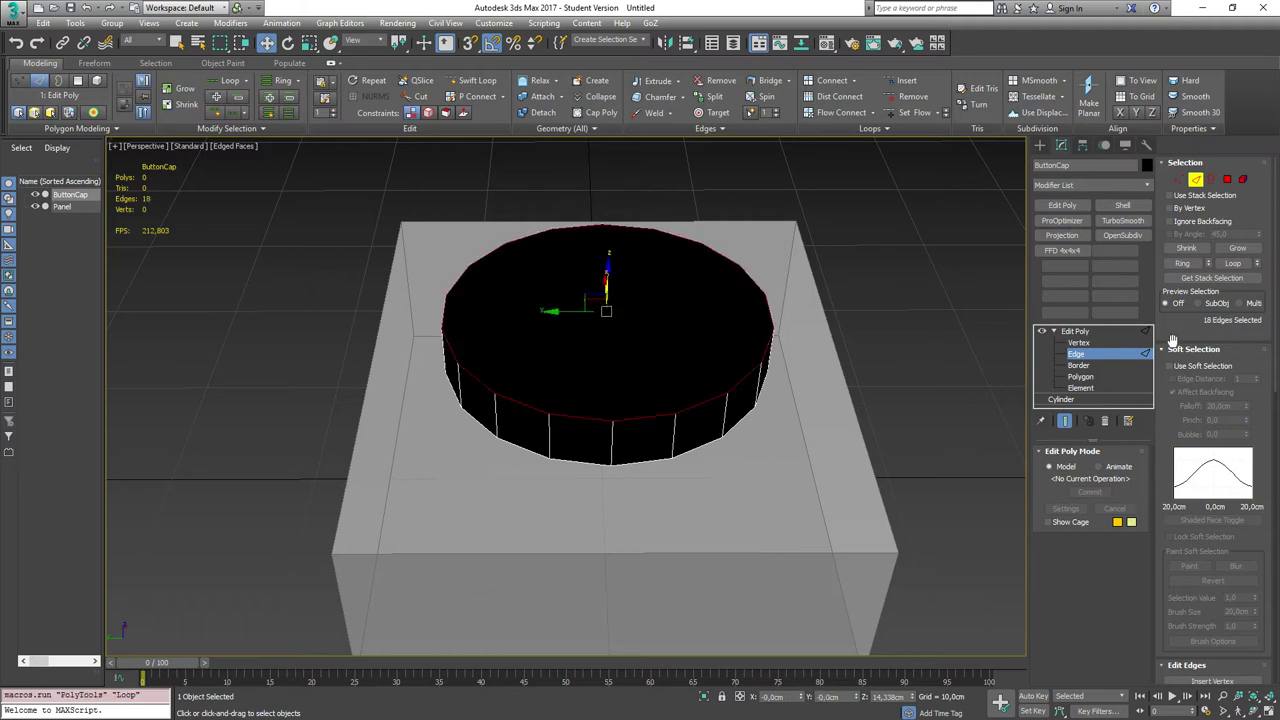
click(1183, 263)
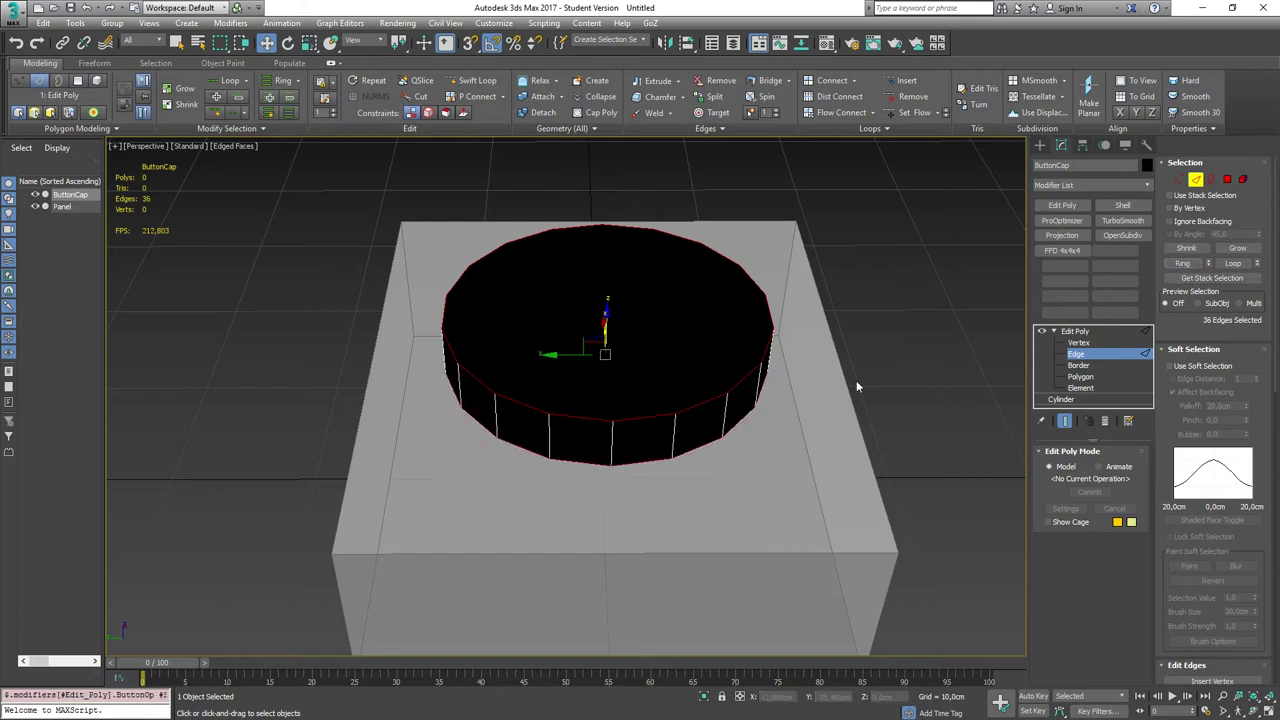
click(520, 516)
click(583, 417)
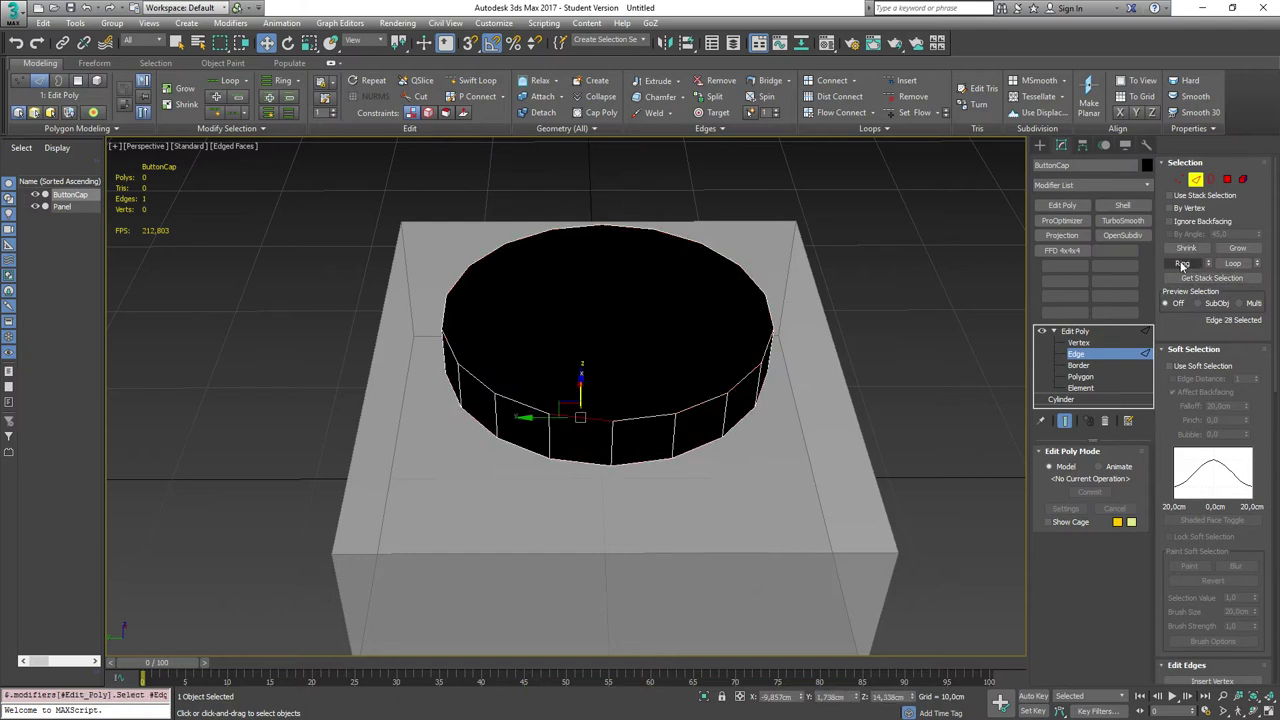
- Select the top rim's edge loop, then switch to Polygon level
click(517, 482)
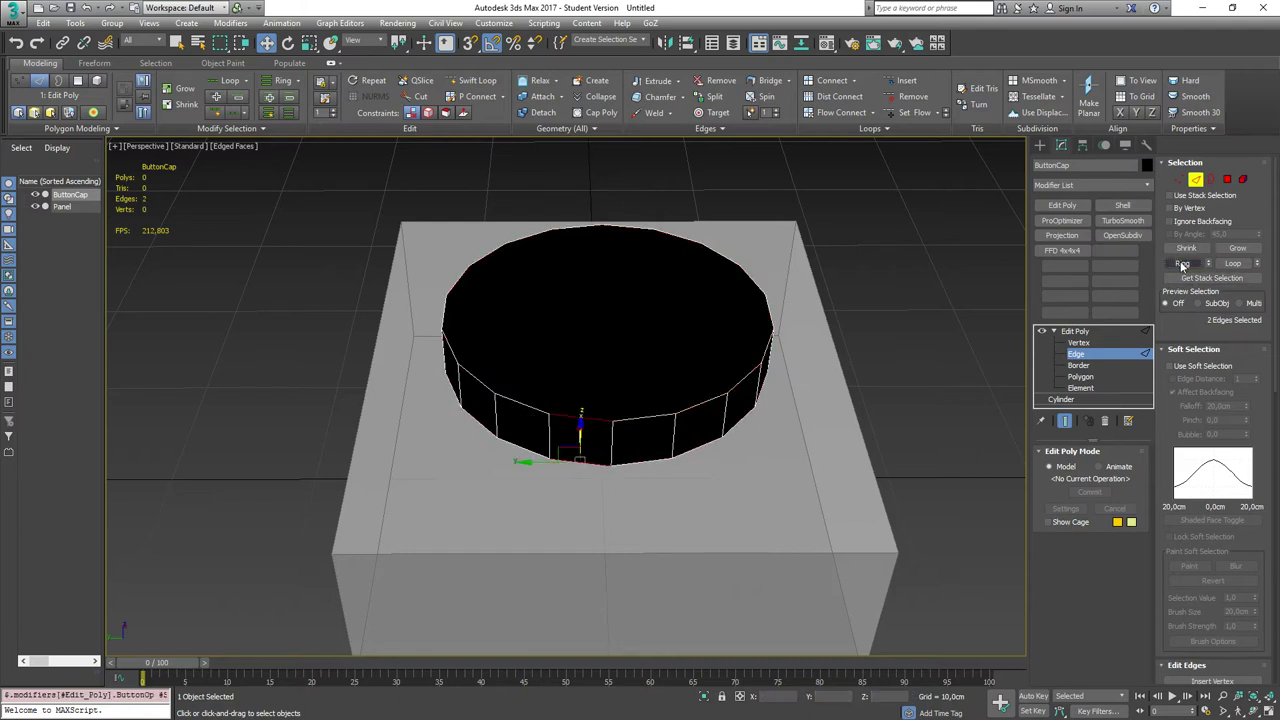
click(629, 420)
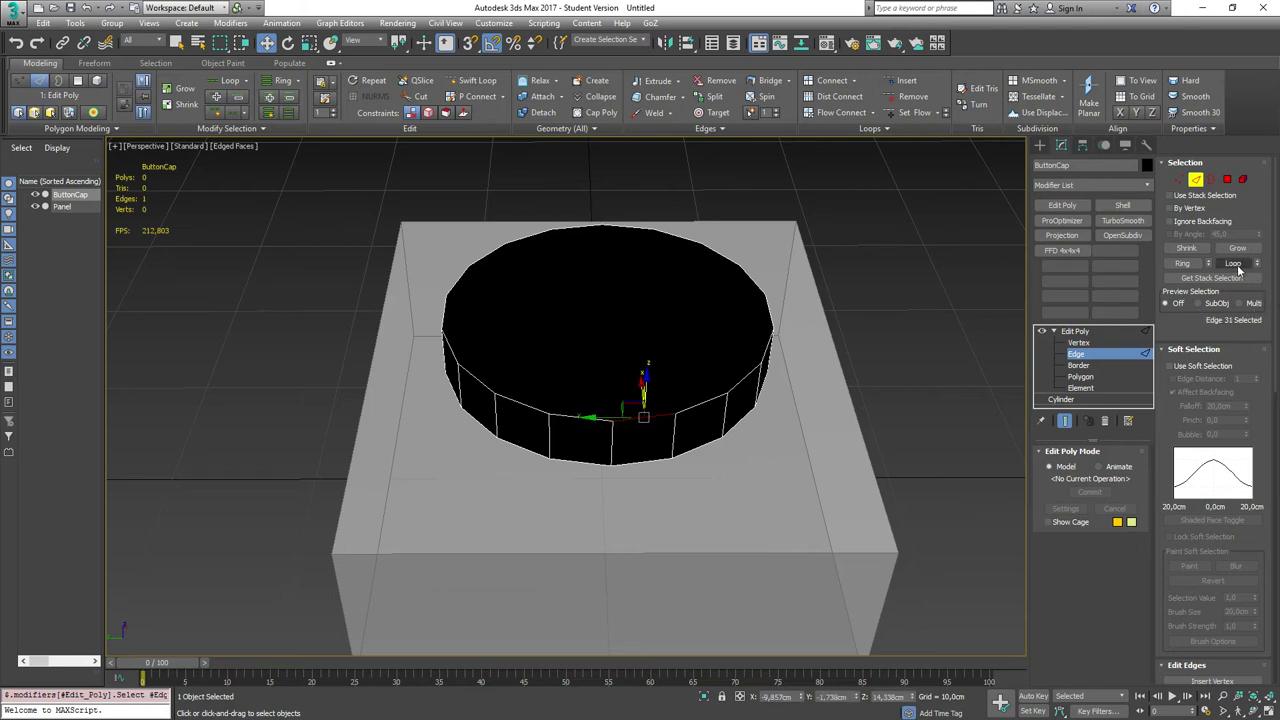
click(1235, 263)
key(alt+l)
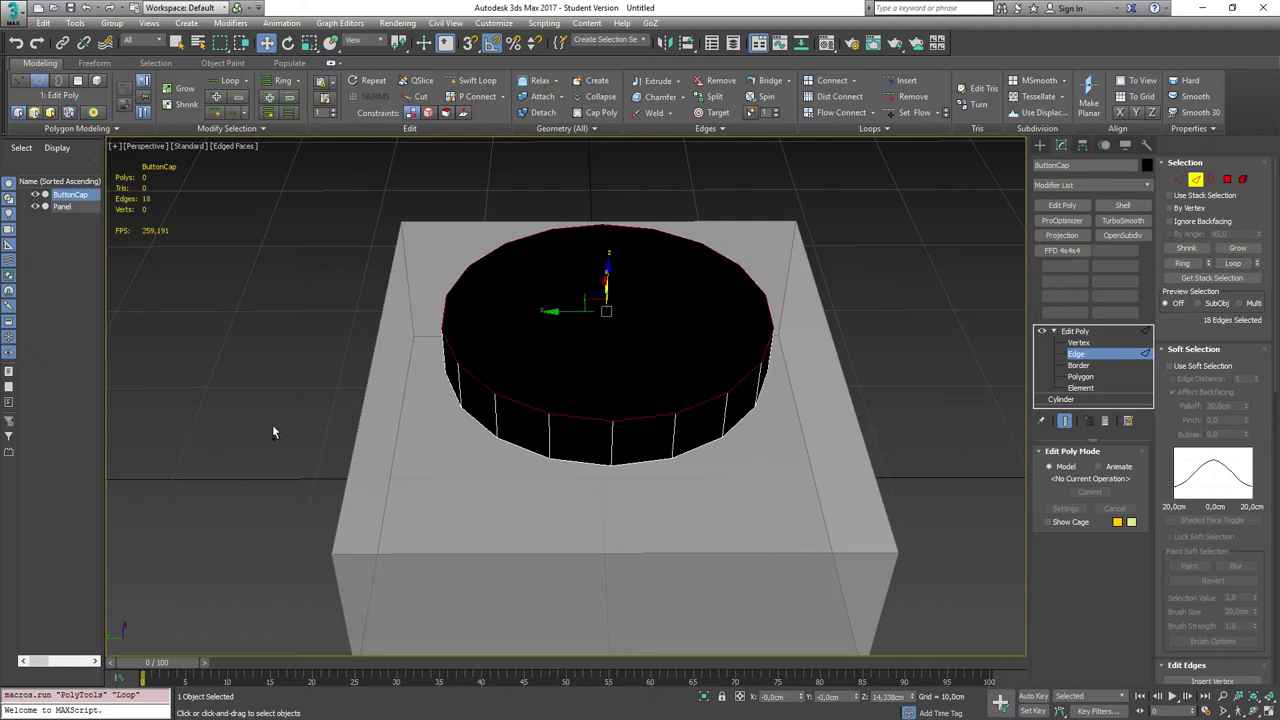
alt+middle_drag(272, 432, 215, 441)
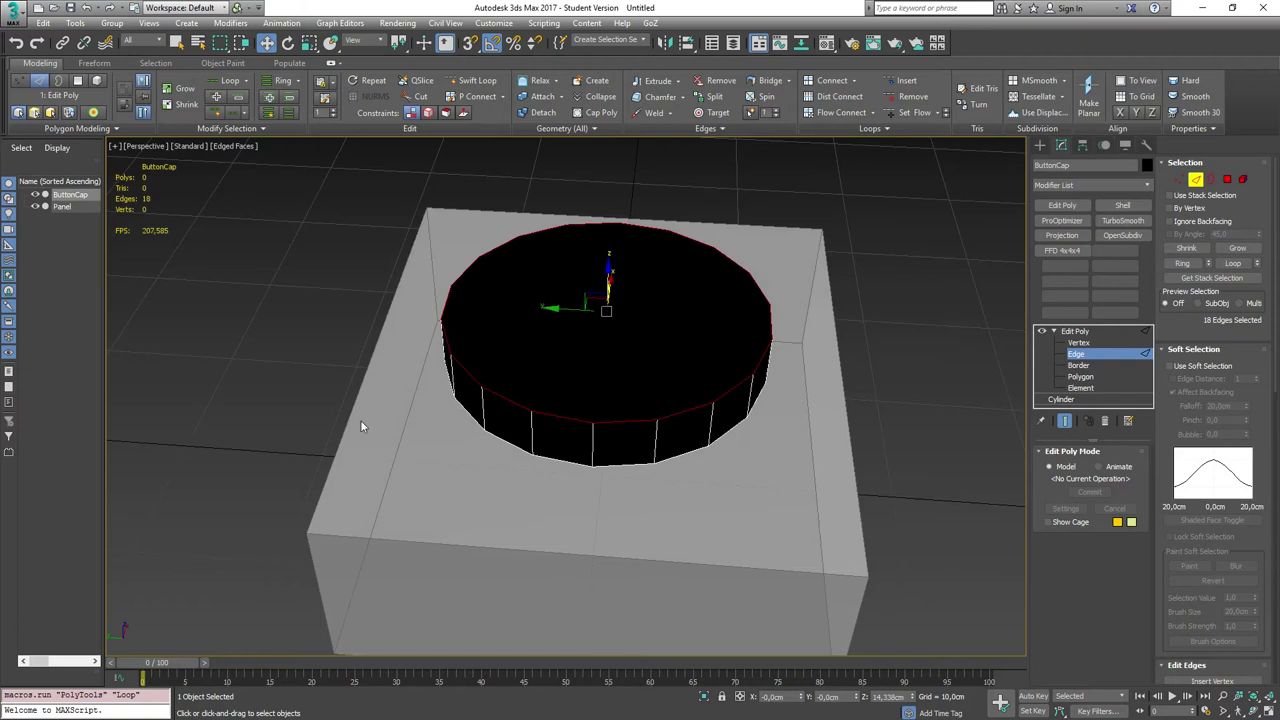
key(4)
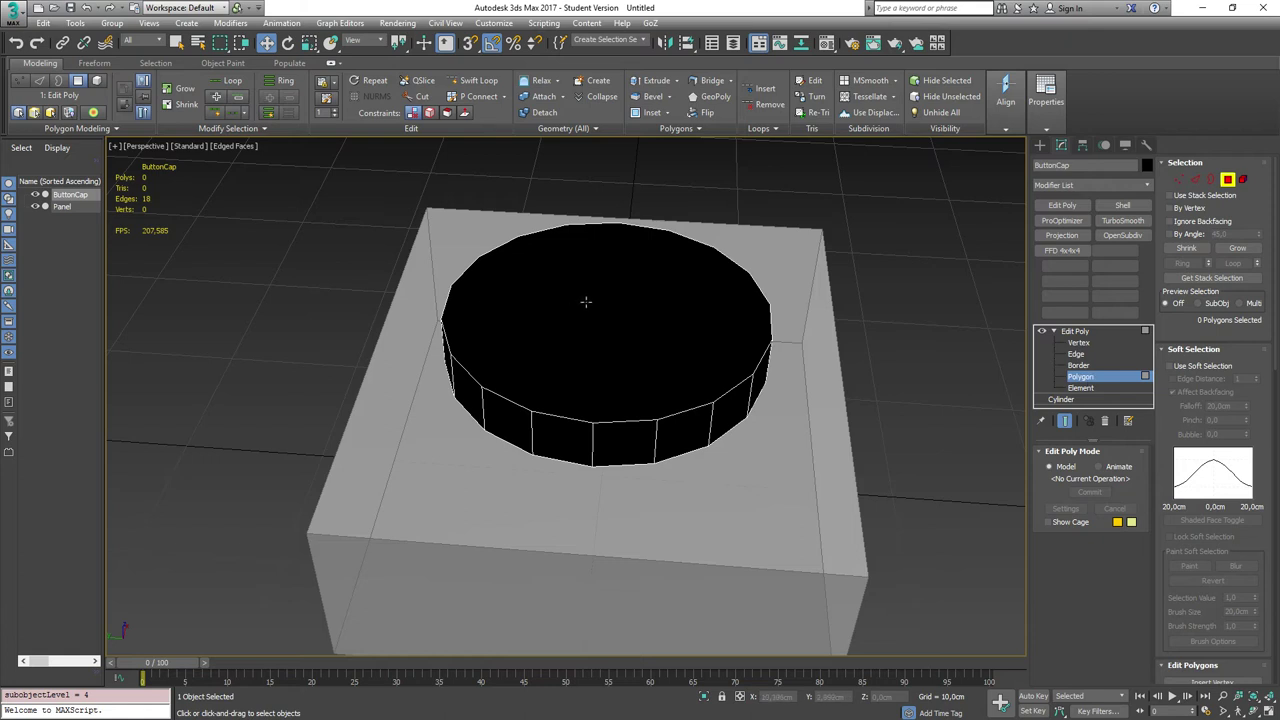
- Select the cap's top face and inset it to form an inner disc and rim ring
click(586, 301)
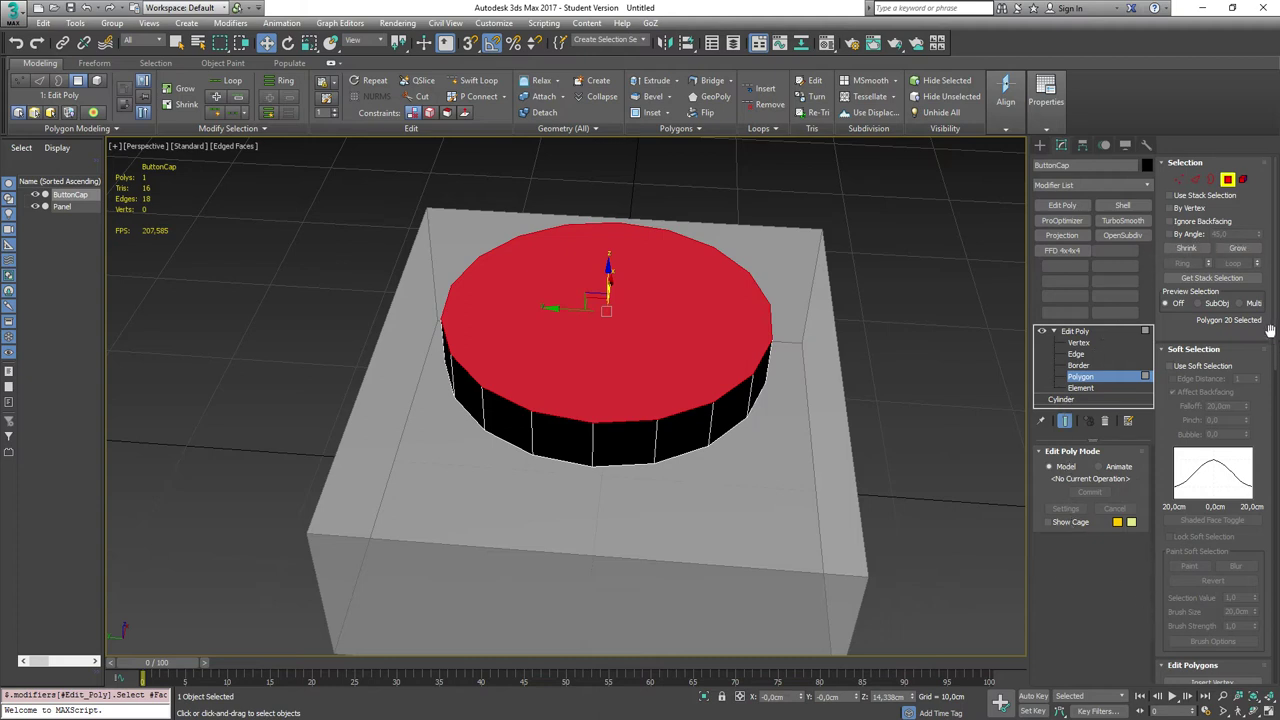
drag(1270, 330, 1262, 50)
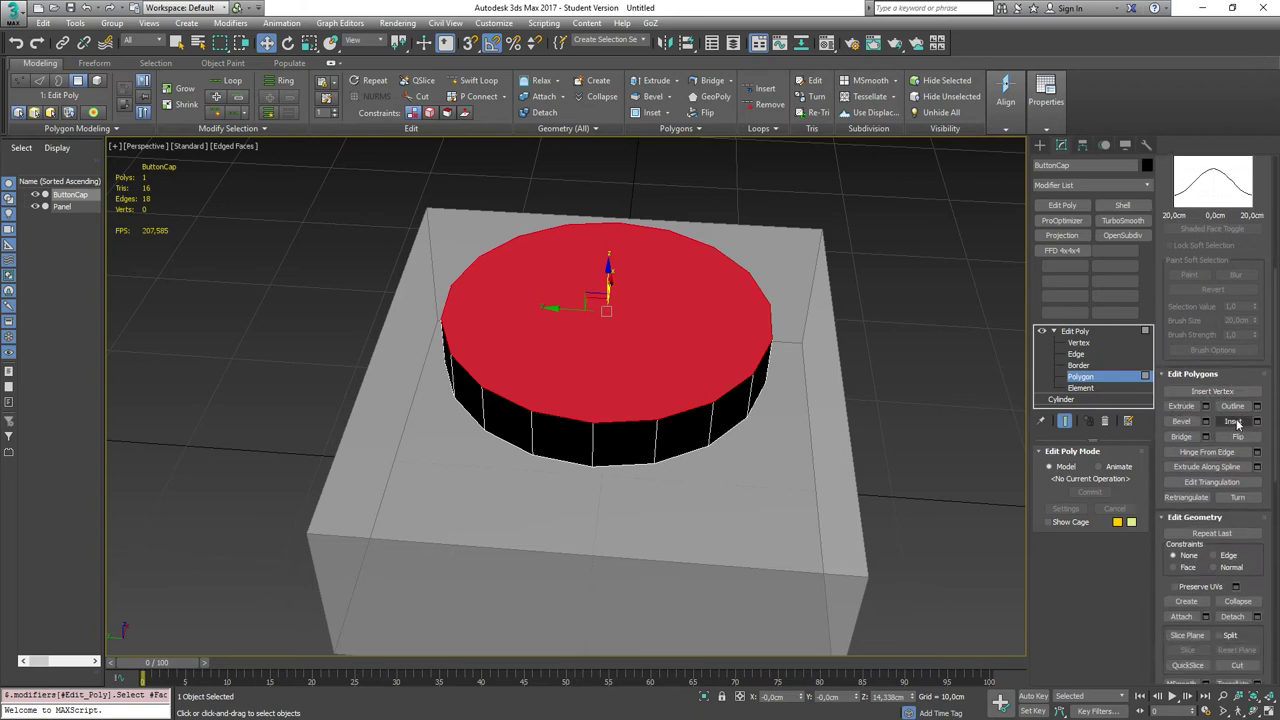
click(1233, 421)
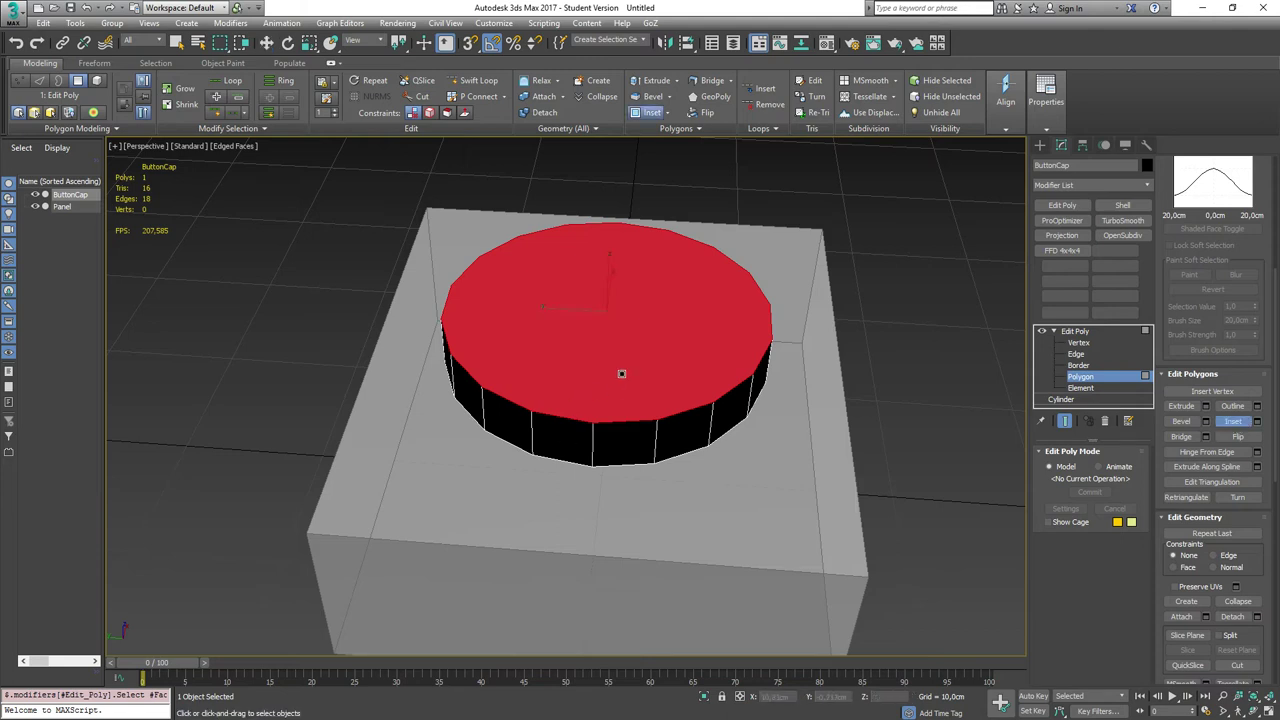
drag(629, 308, 631, 312)
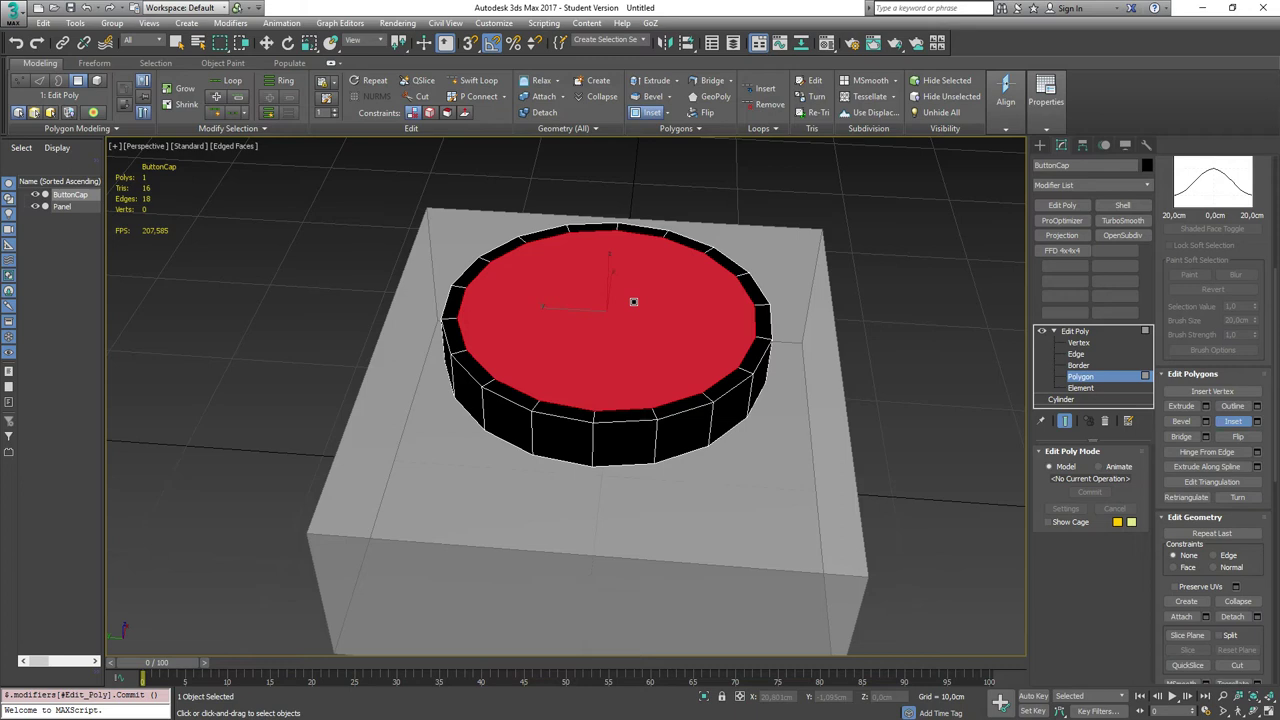
drag(633, 301, 635, 303)
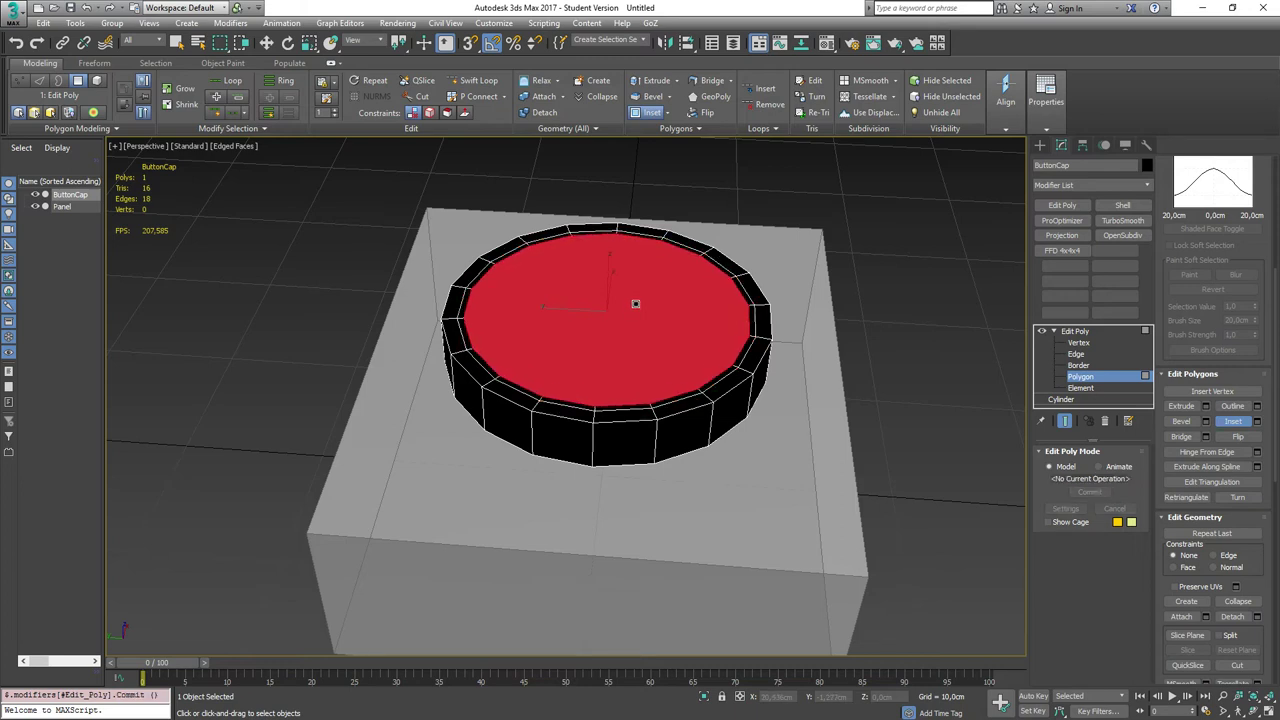
- Push the inset disc down into the cap along Z, then deselect it
key(w)
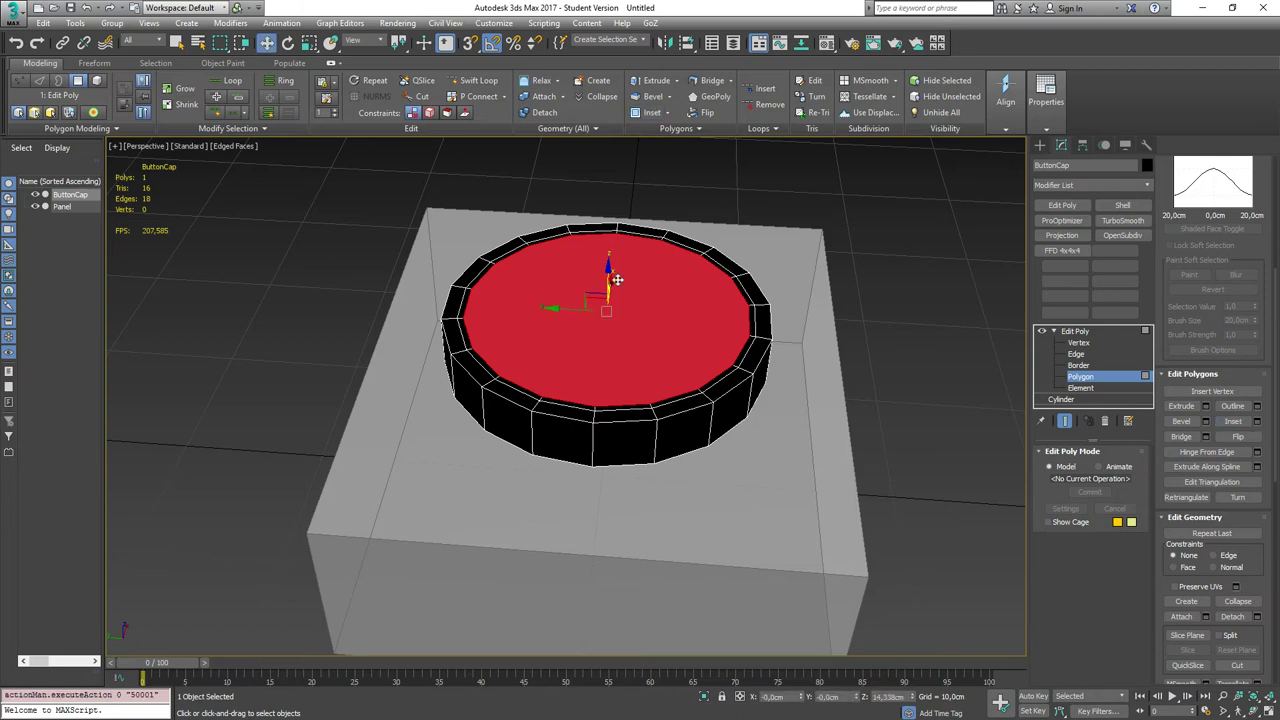
drag(608, 268, 609, 274)
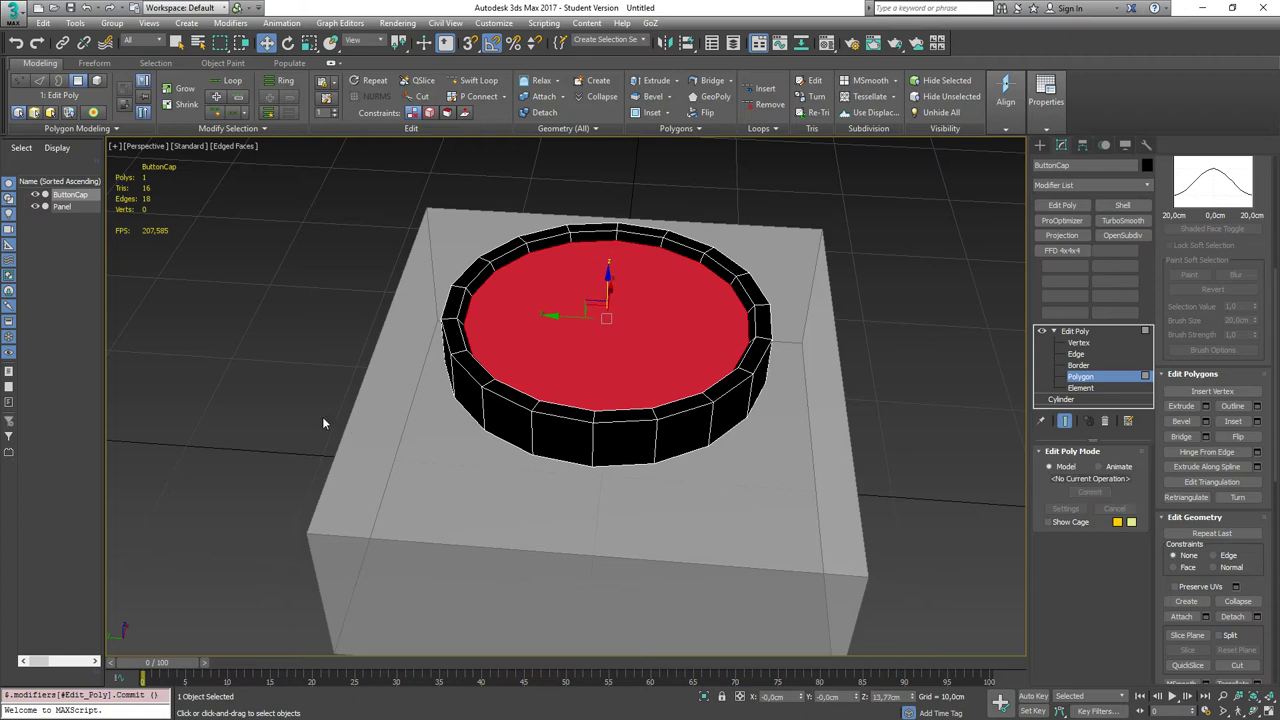
click(258, 404)
alt+middle_drag(394, 393, 328, 410)
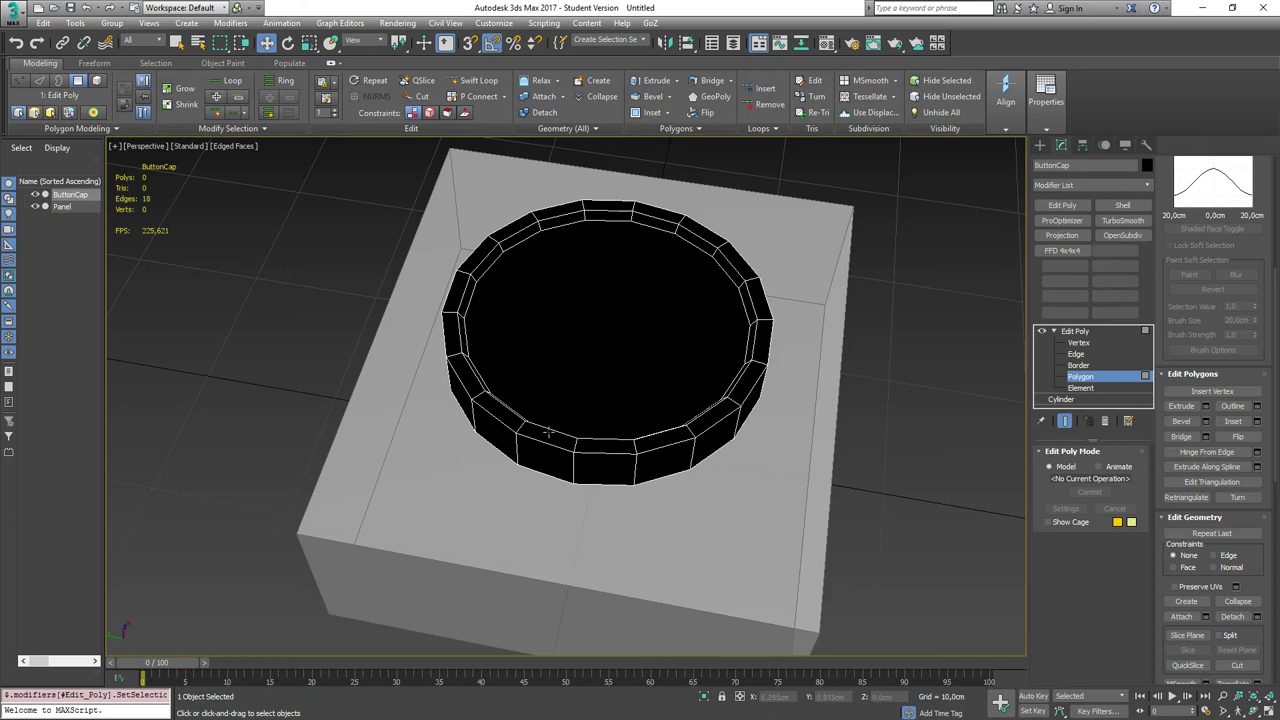
click(653, 231)
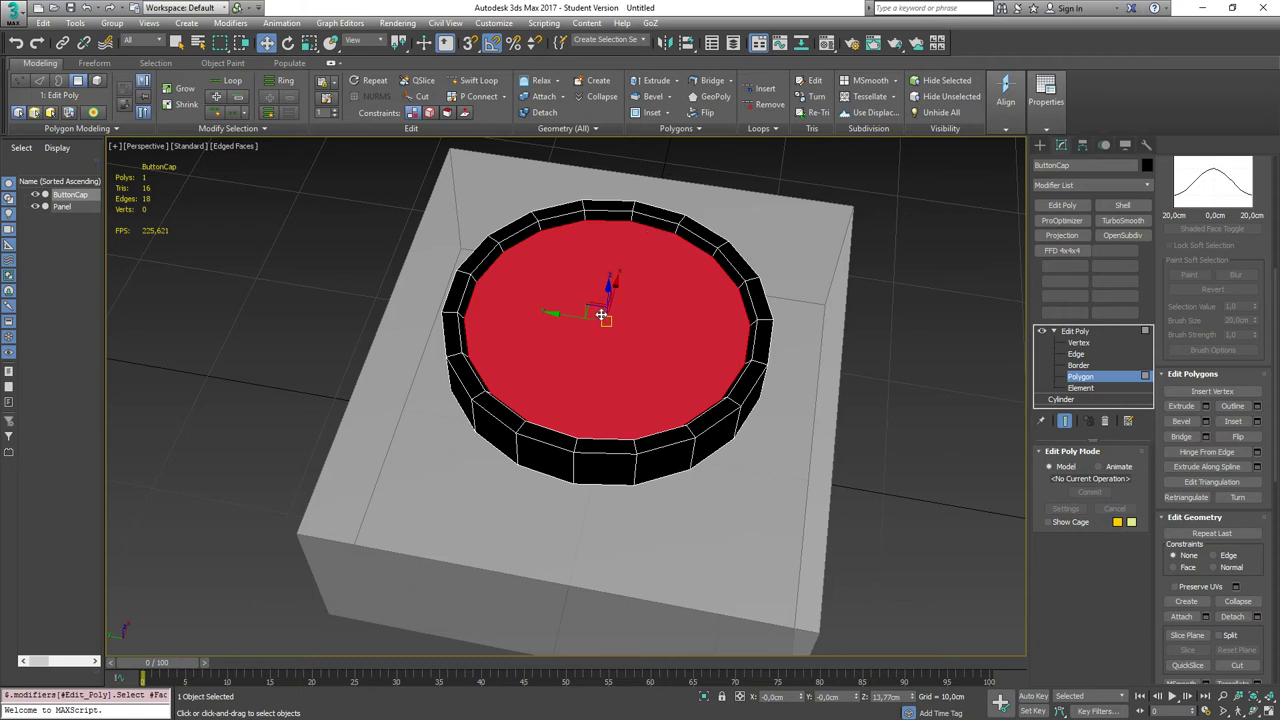
key(shift+ctrl+i)
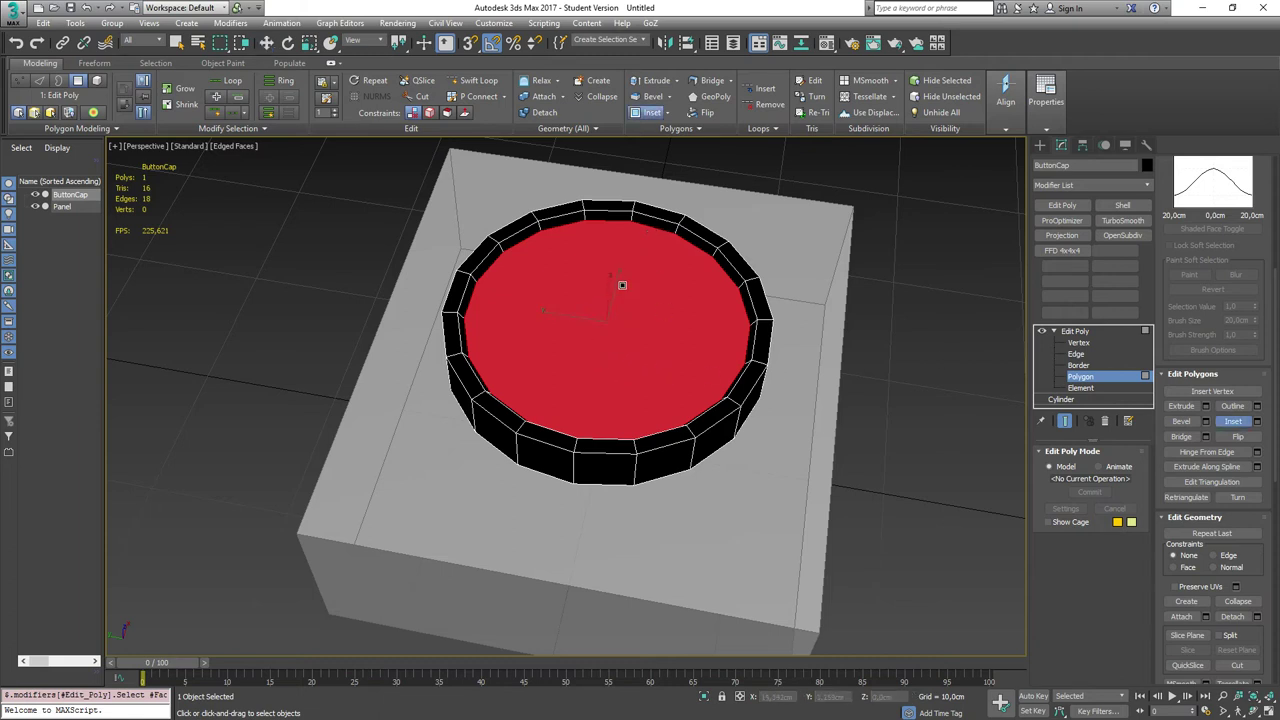
drag(599, 292, 614, 340)
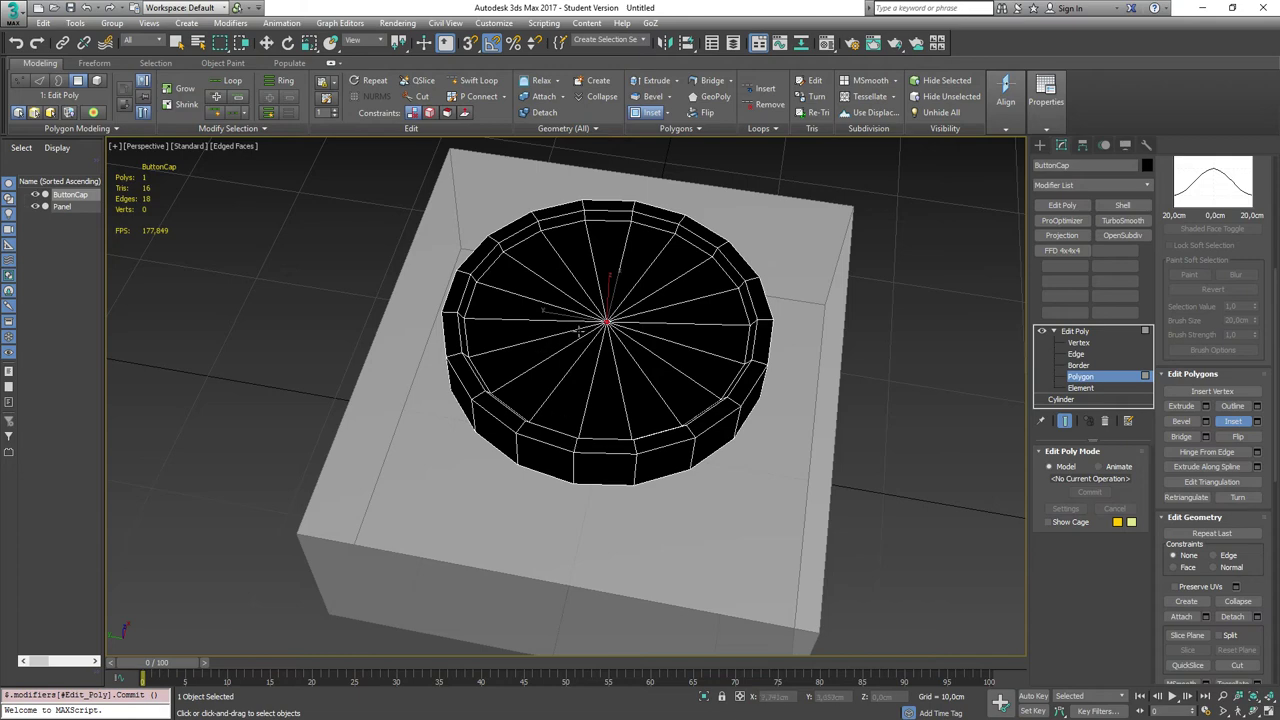
scroll(579, 331, up, 5)
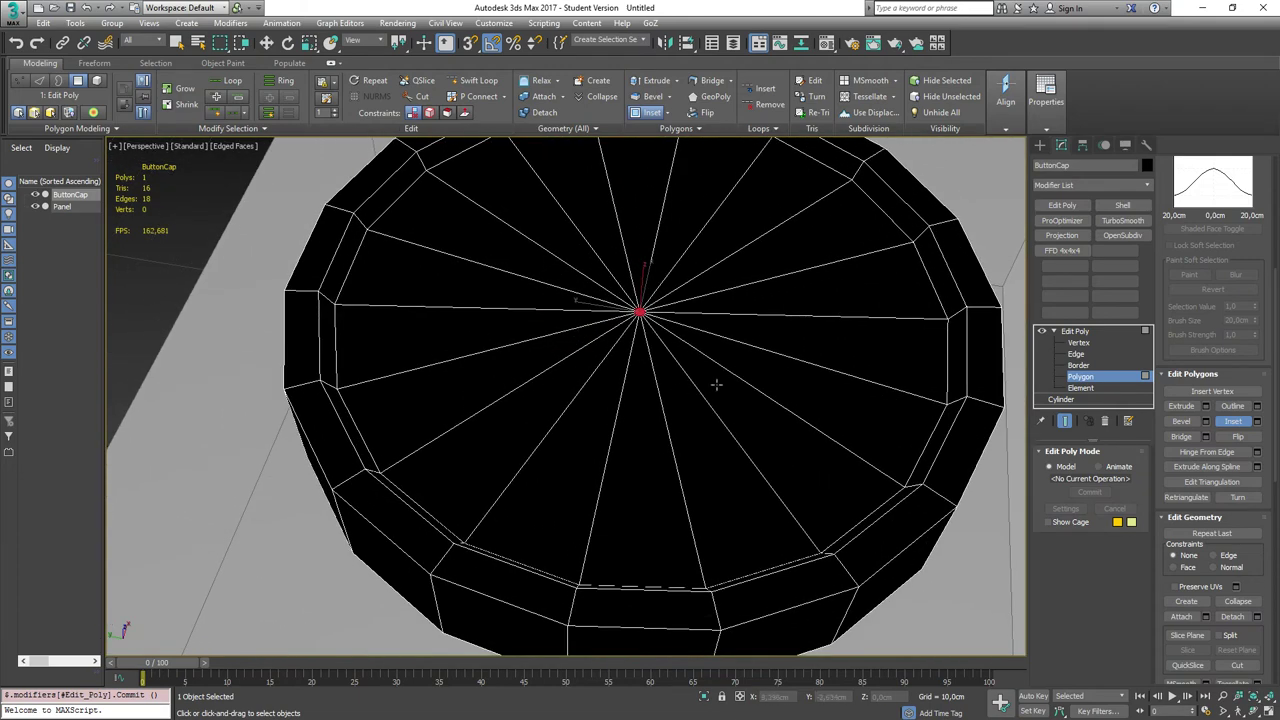
key(1)
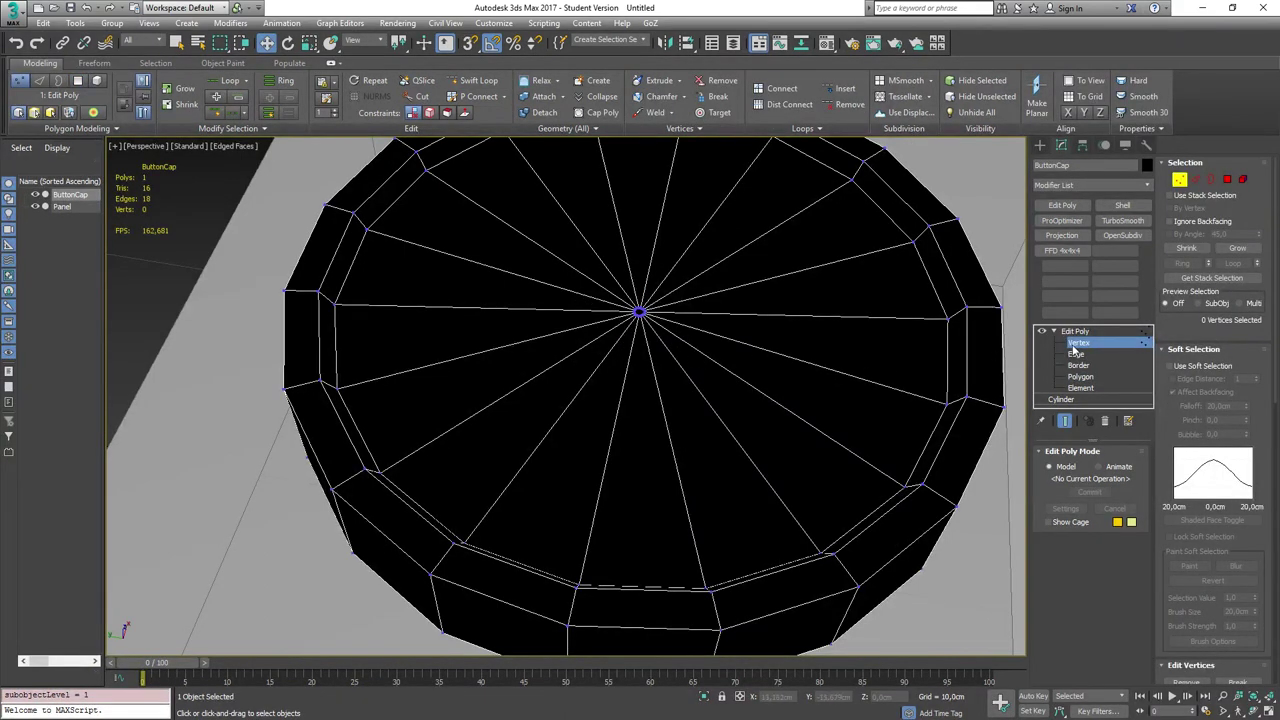
scroll(610, 326, up, 6)
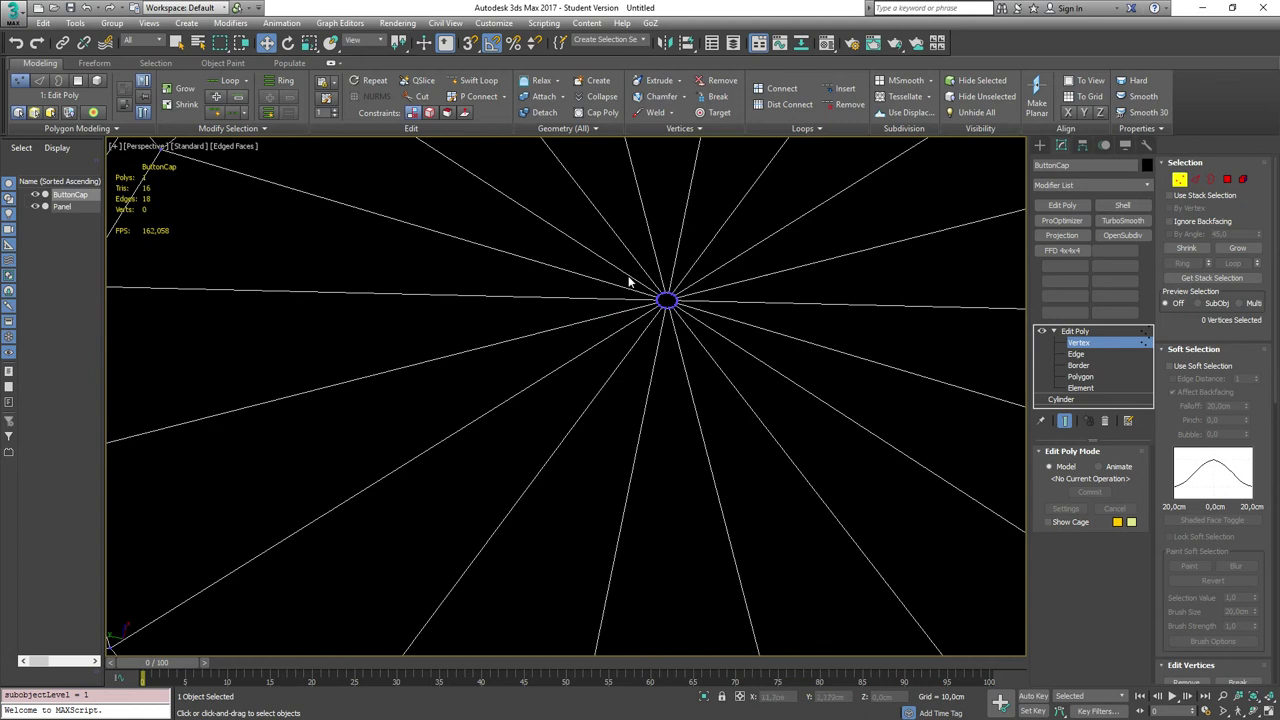
drag(631, 278, 716, 338)
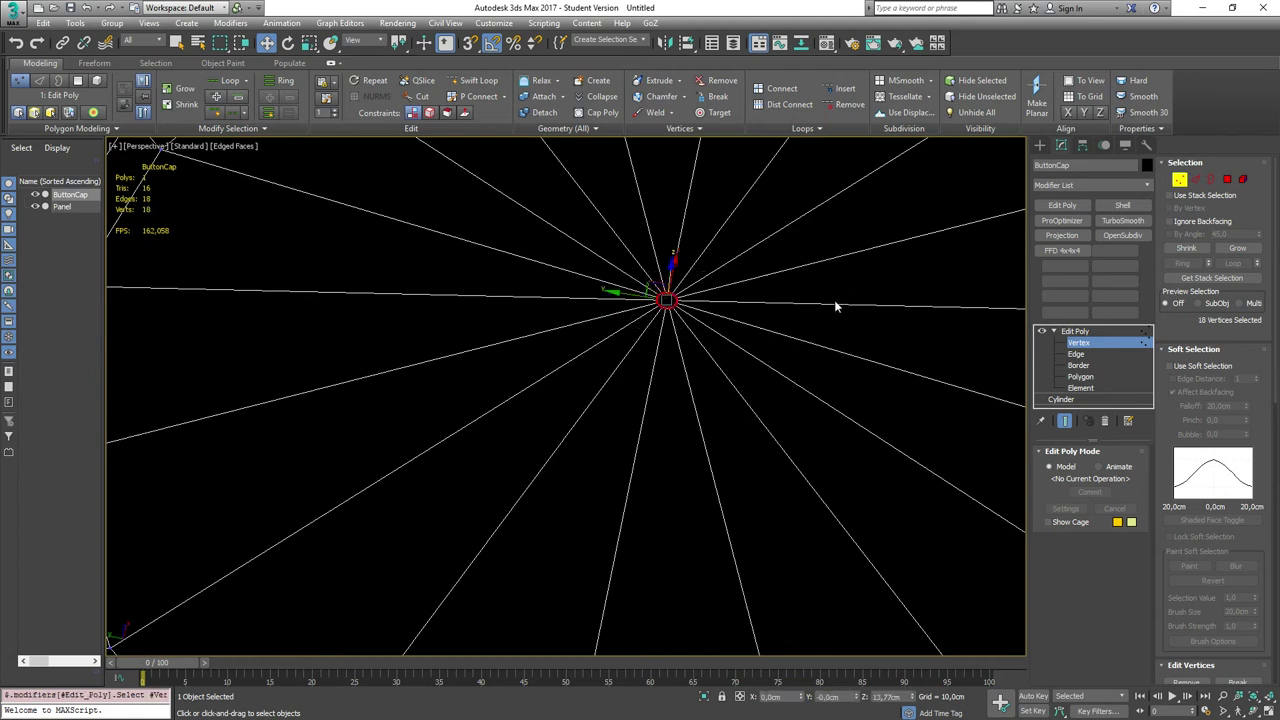
key(ctrl+alt+c)
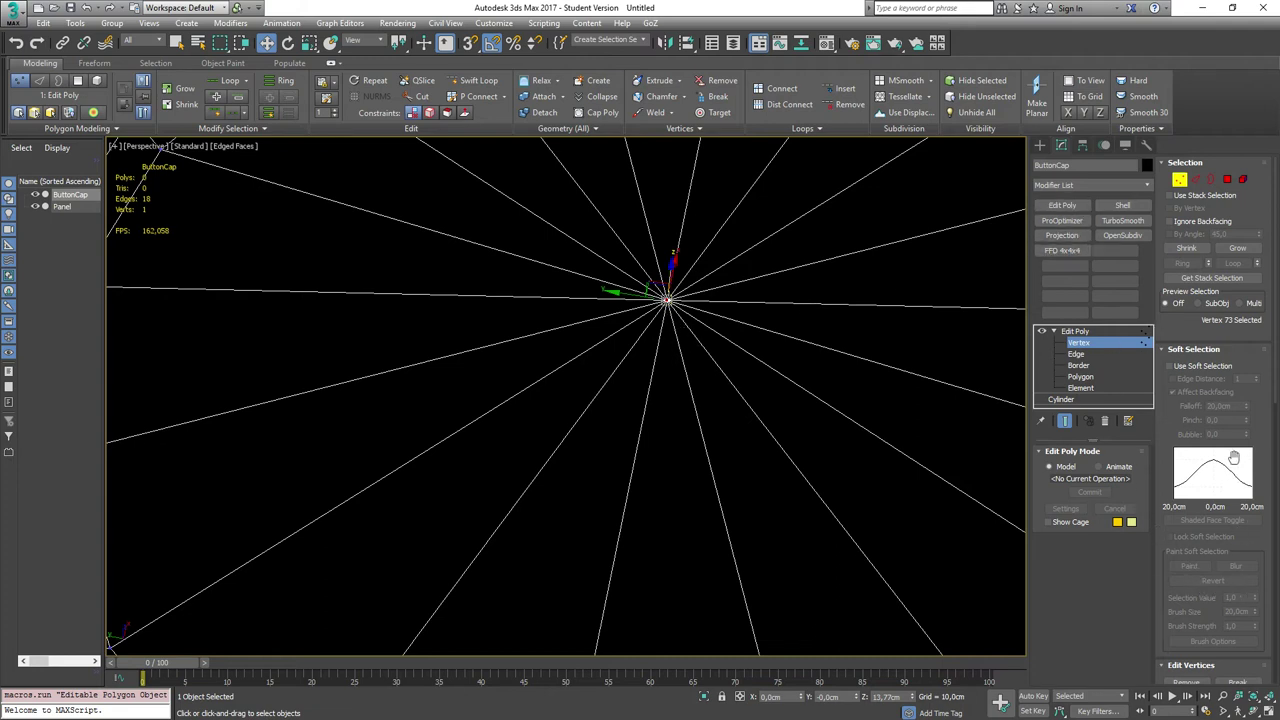
scroll(1225, 440, down, 5)
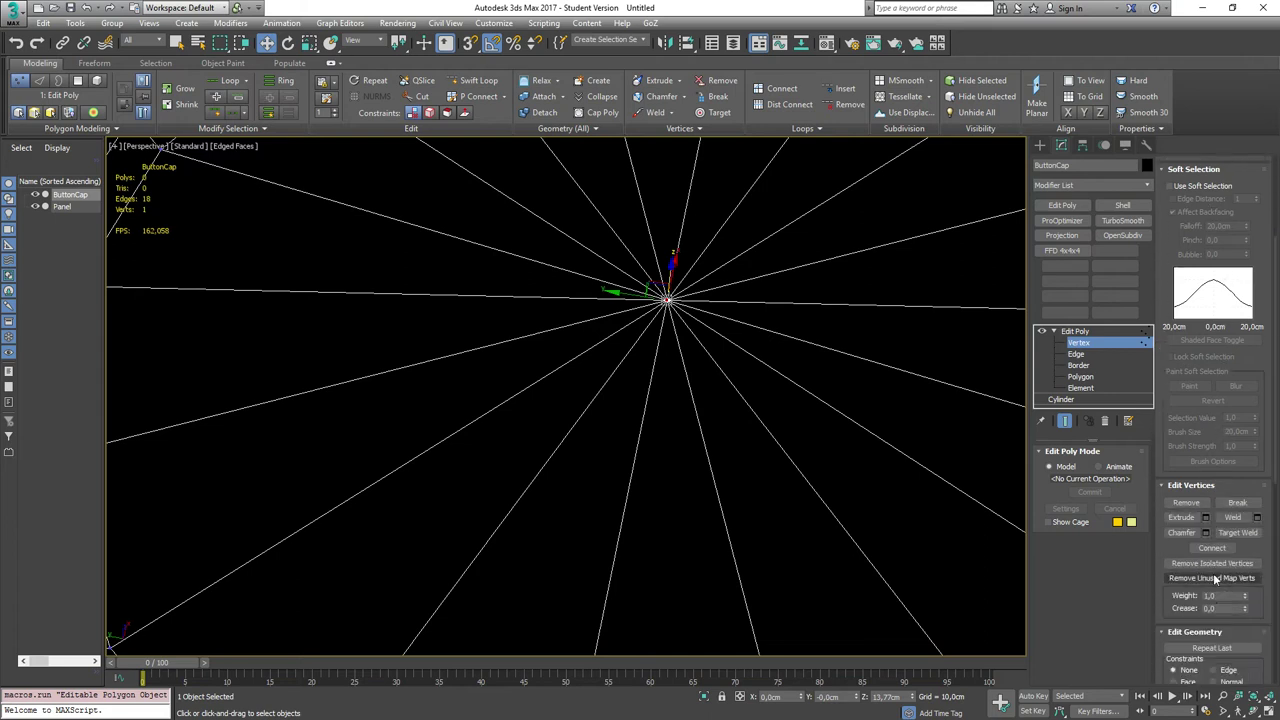
scroll(1215, 578, down, 1)
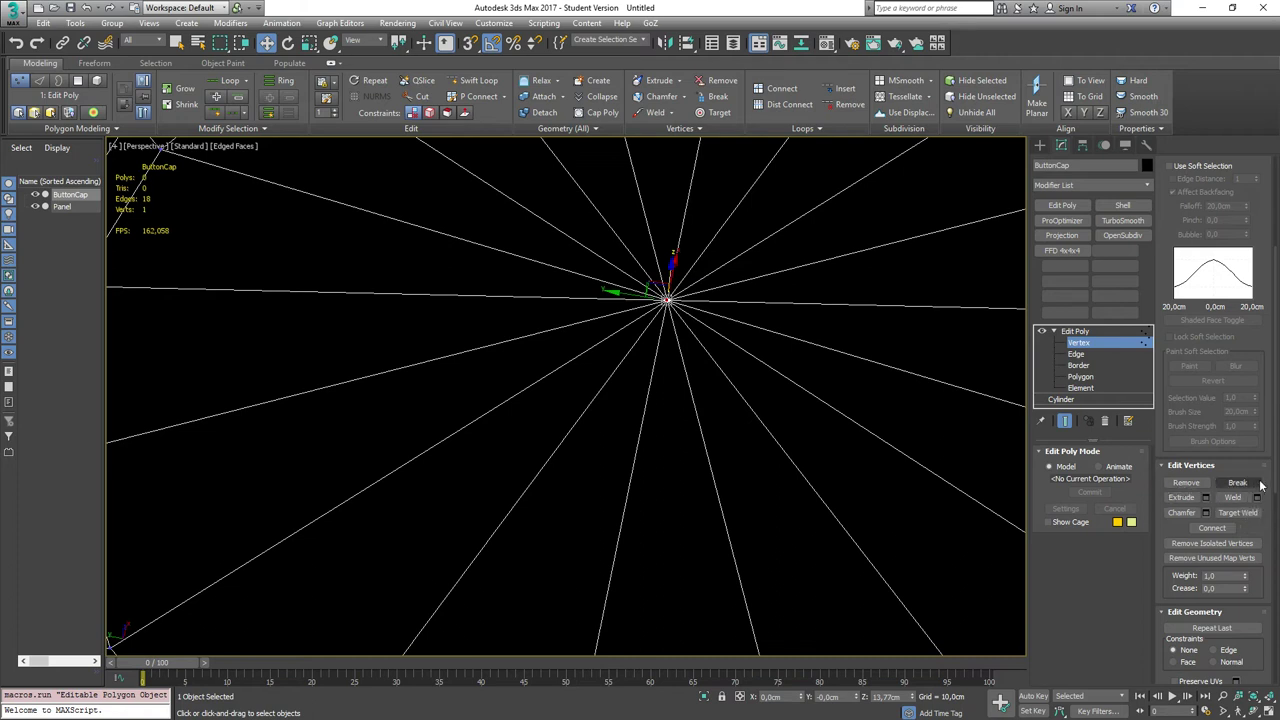
drag(1270, 480, 1265, 310)
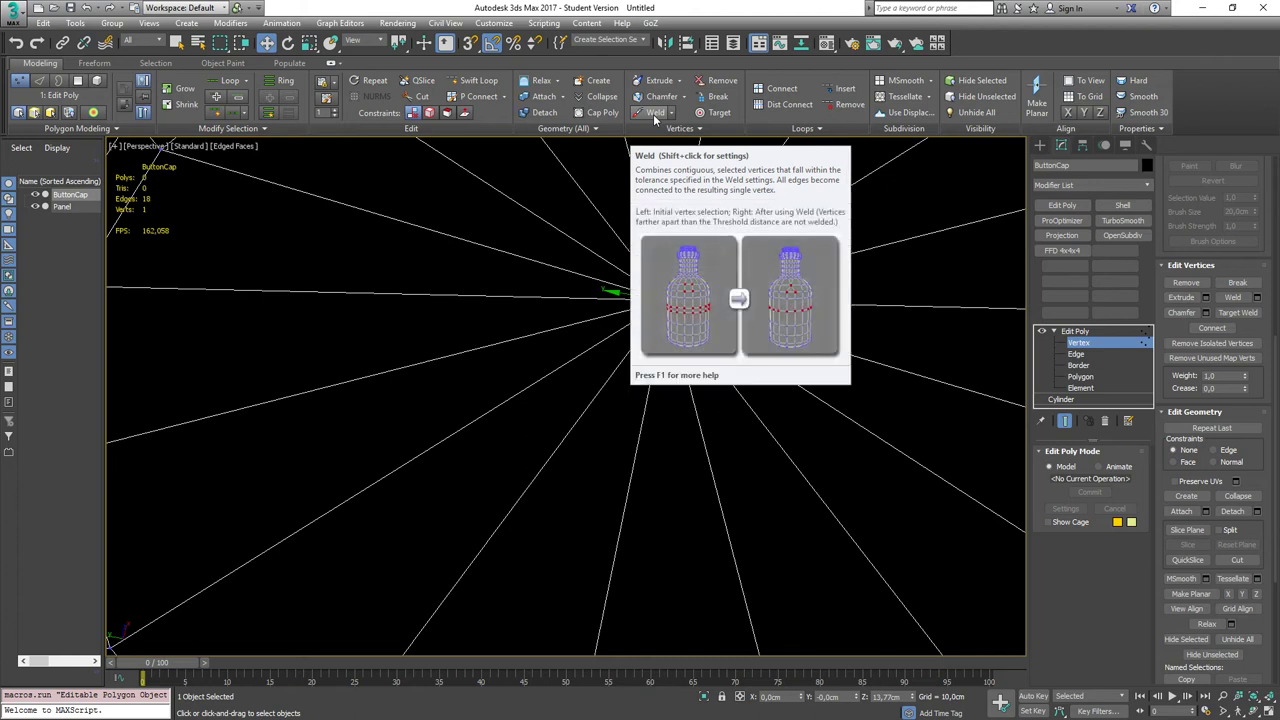
click(1258, 298)
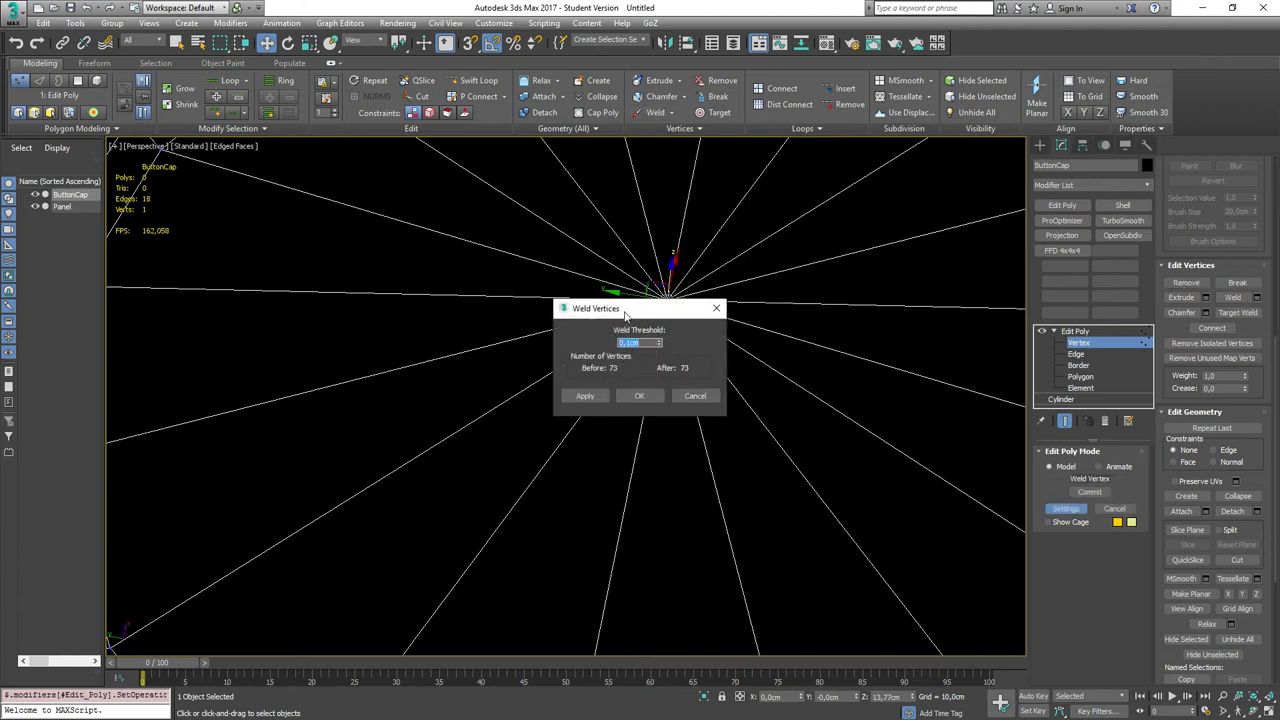
drag(645, 308, 807, 352)
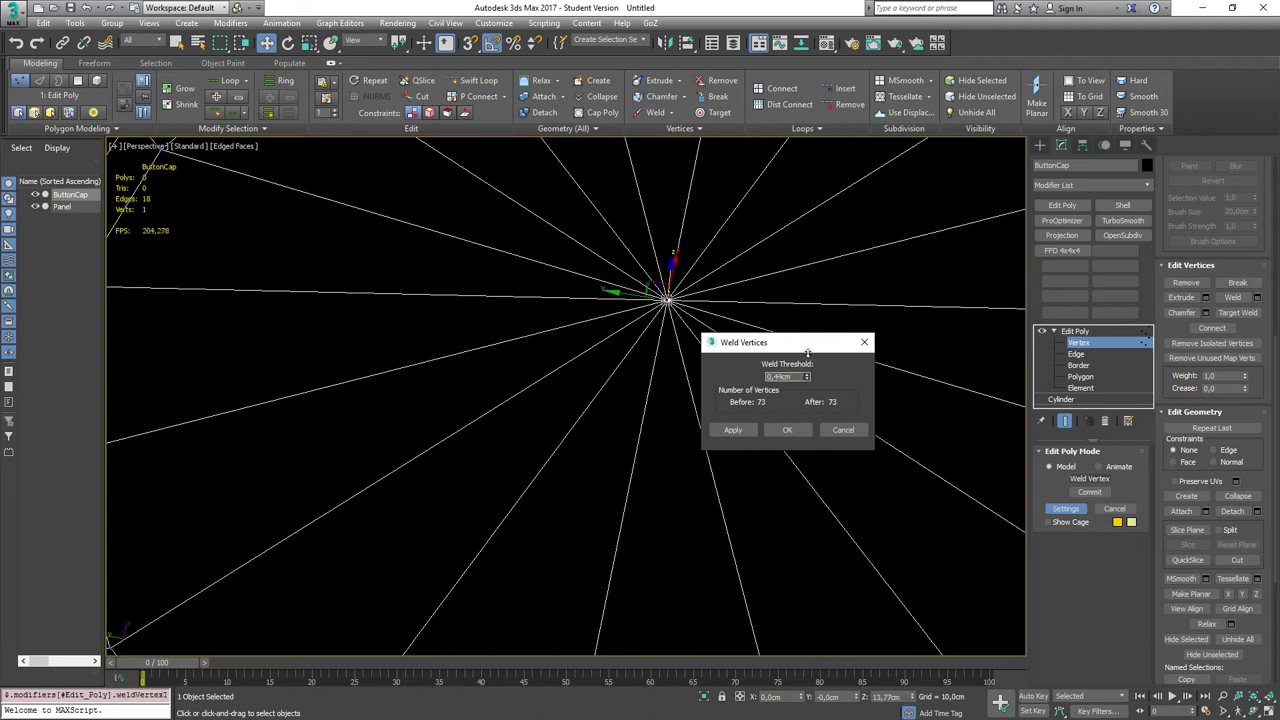
click(843, 430)
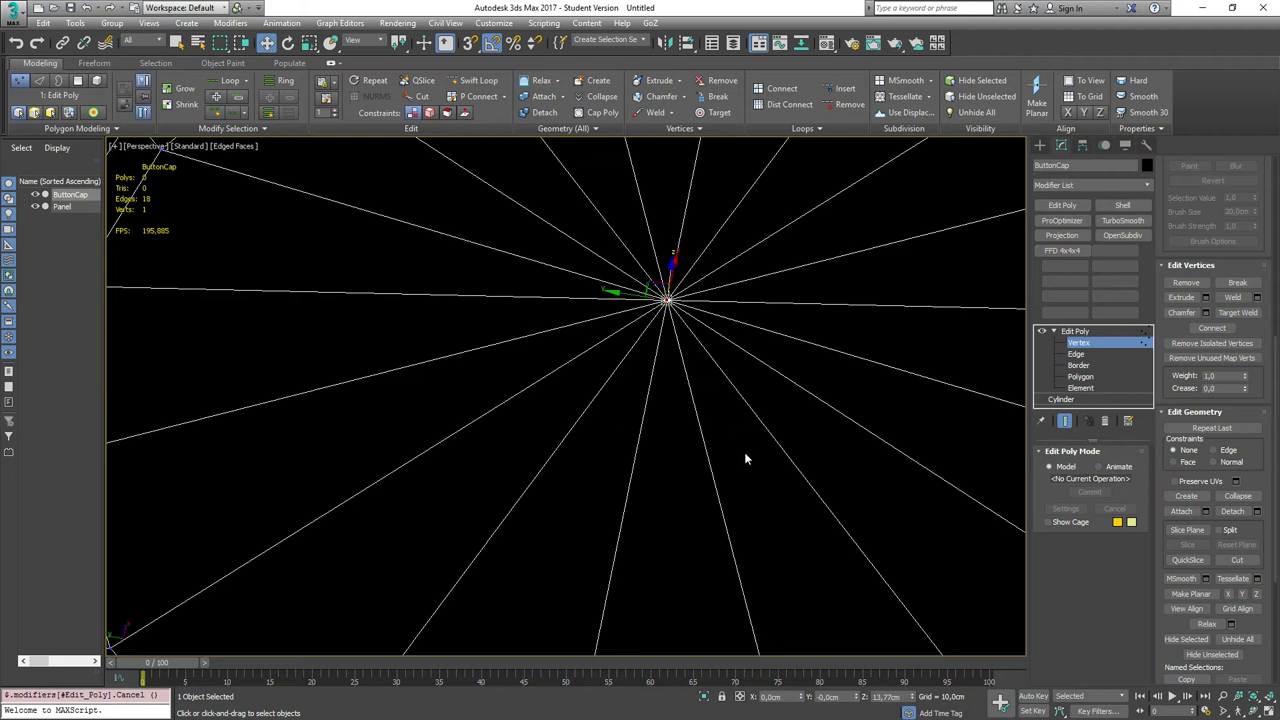
scroll(744, 458, down, 10)
scroll(730, 440, up, 8)
- Select one vertical side edge of the cap and extend it to the full 18-edge ring
middle_drag(730, 436, 710, 357)
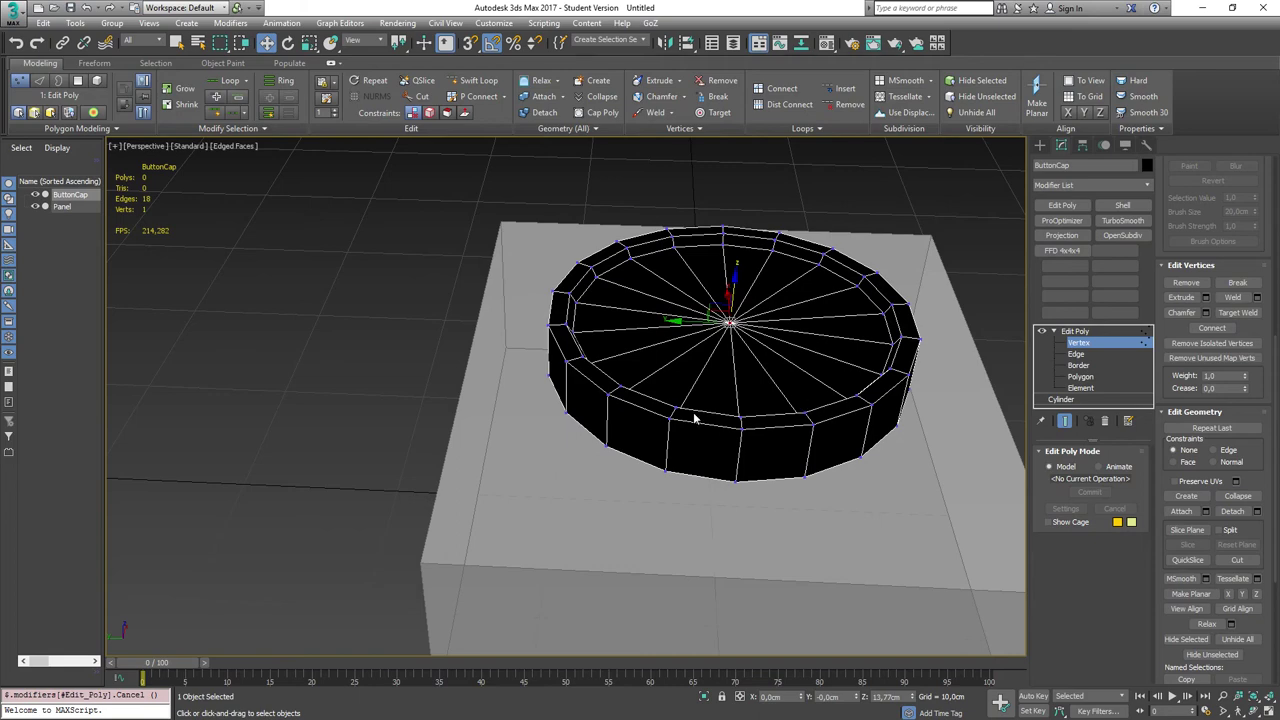
alt+middle_drag(691, 420, 660, 371)
scroll(780, 432, up, 2)
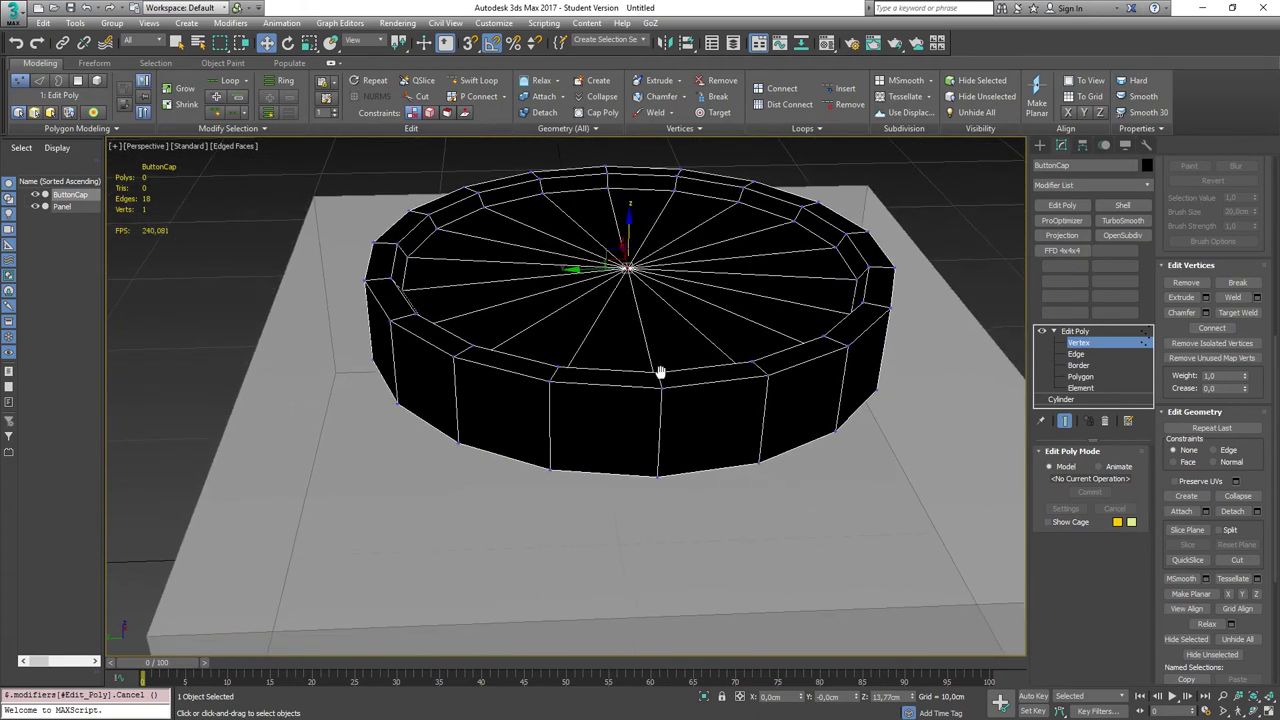
key(2)
click(780, 356)
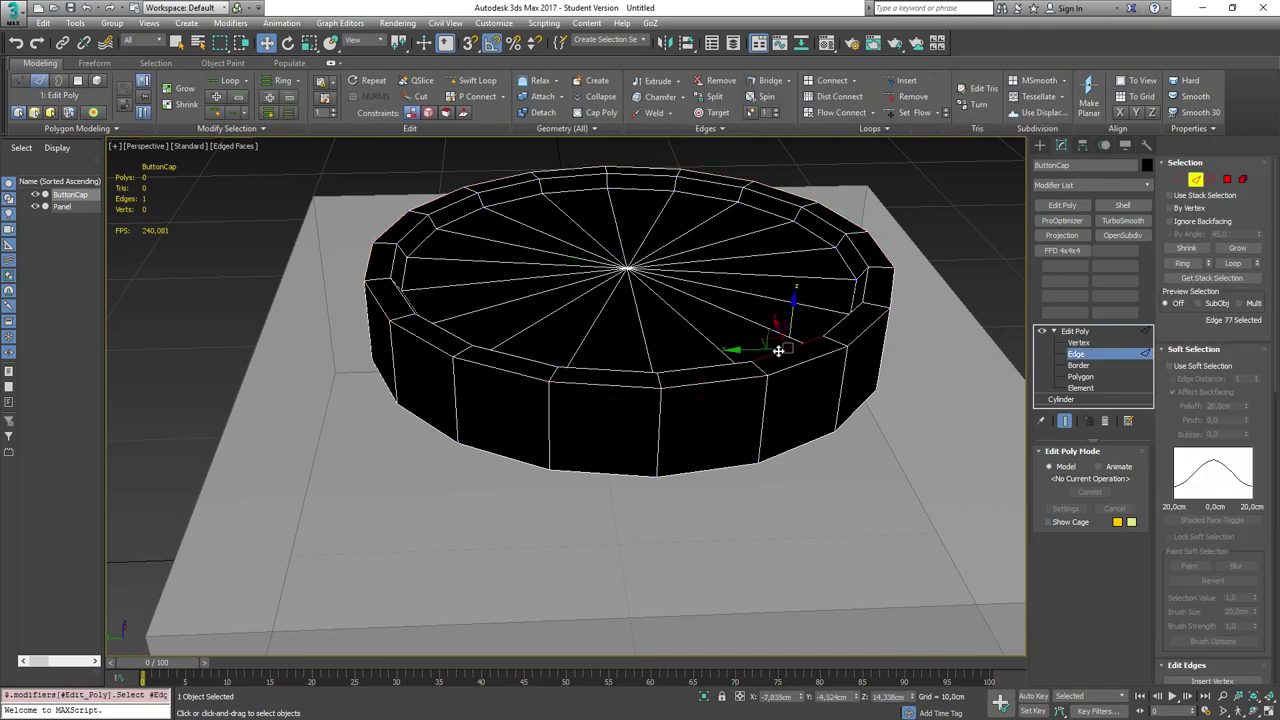
click(756, 366)
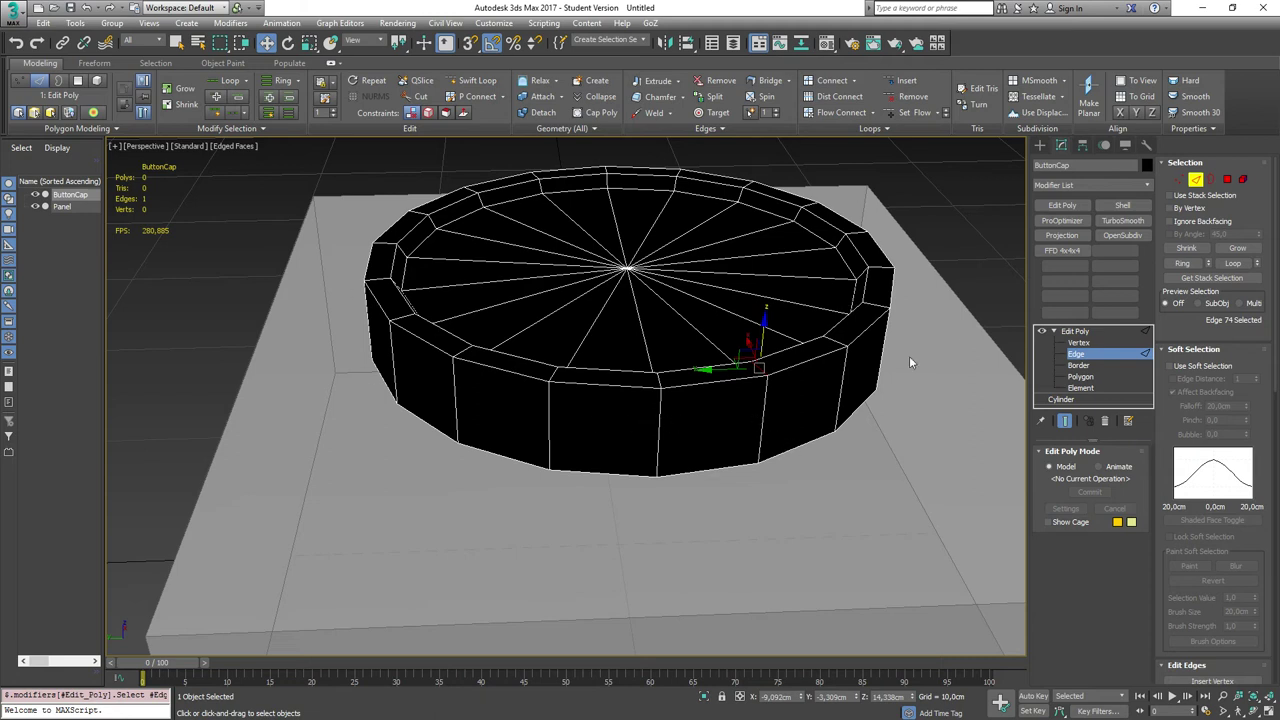
click(1183, 265)
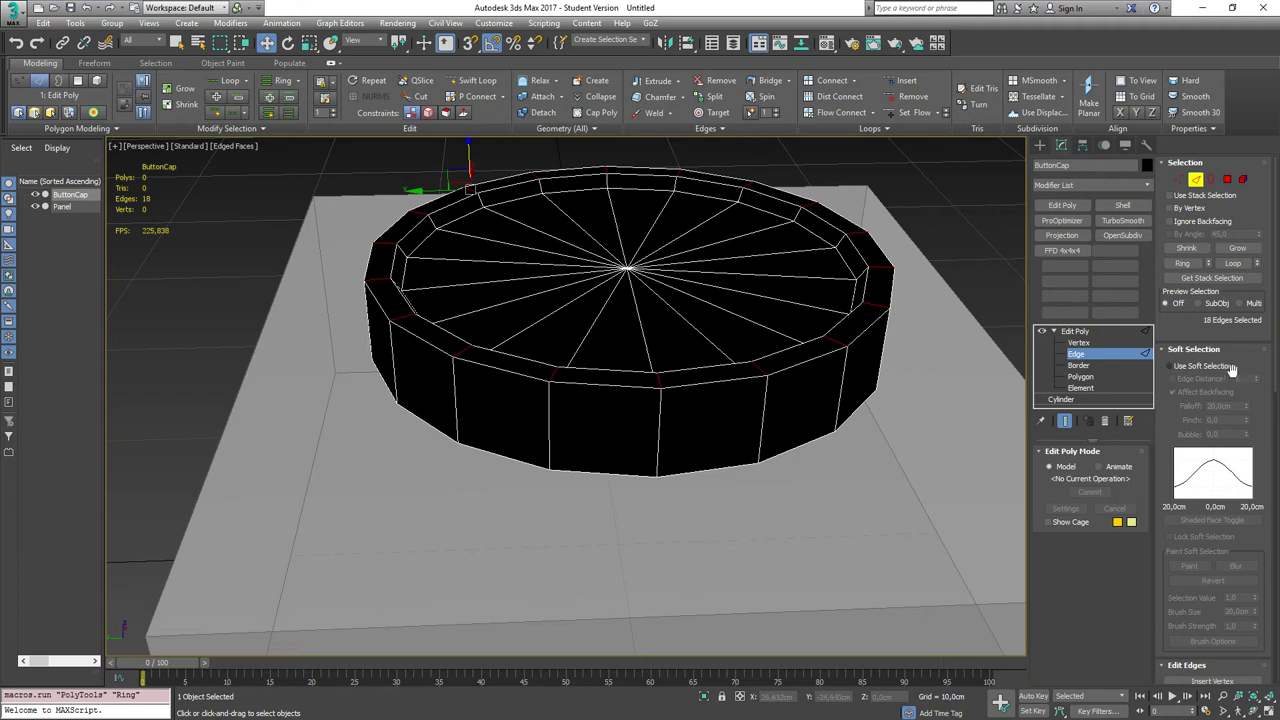
- Try connecting the ring edges with a new loop, then undo it
scroll(1220, 570, down, 3)
scroll(1220, 572, down, 3)
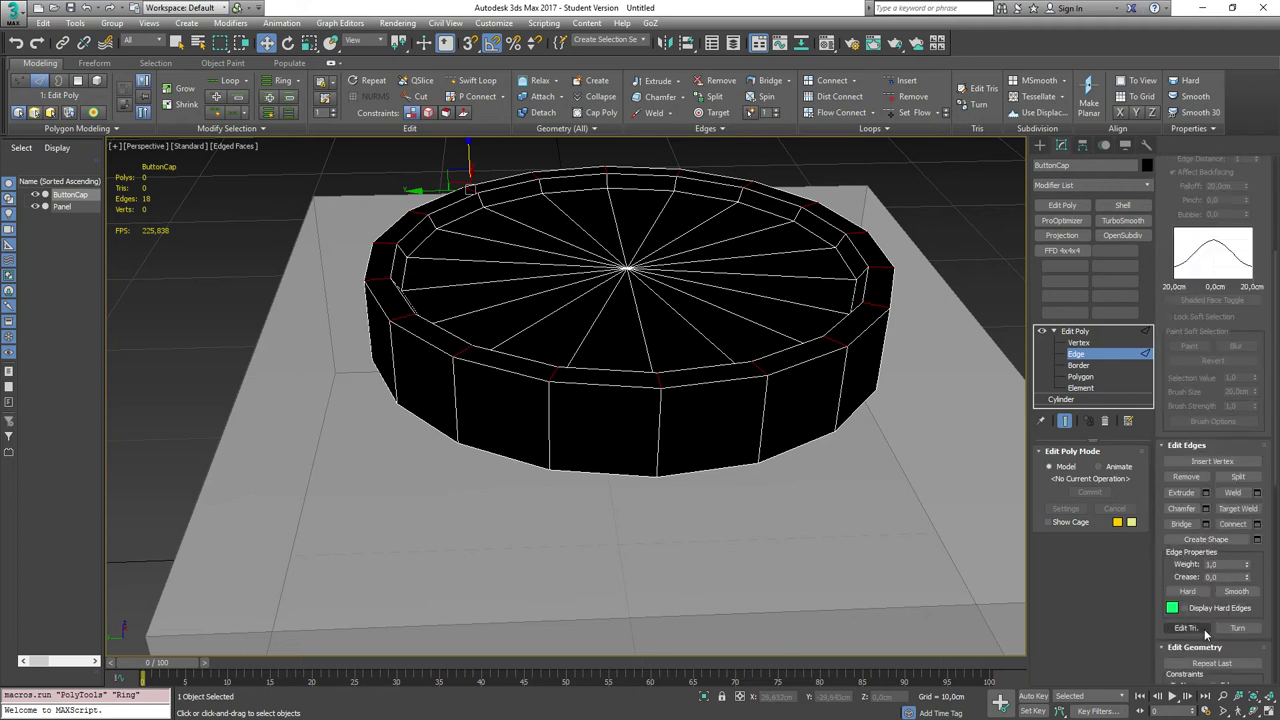
click(1237, 530)
click(1225, 522)
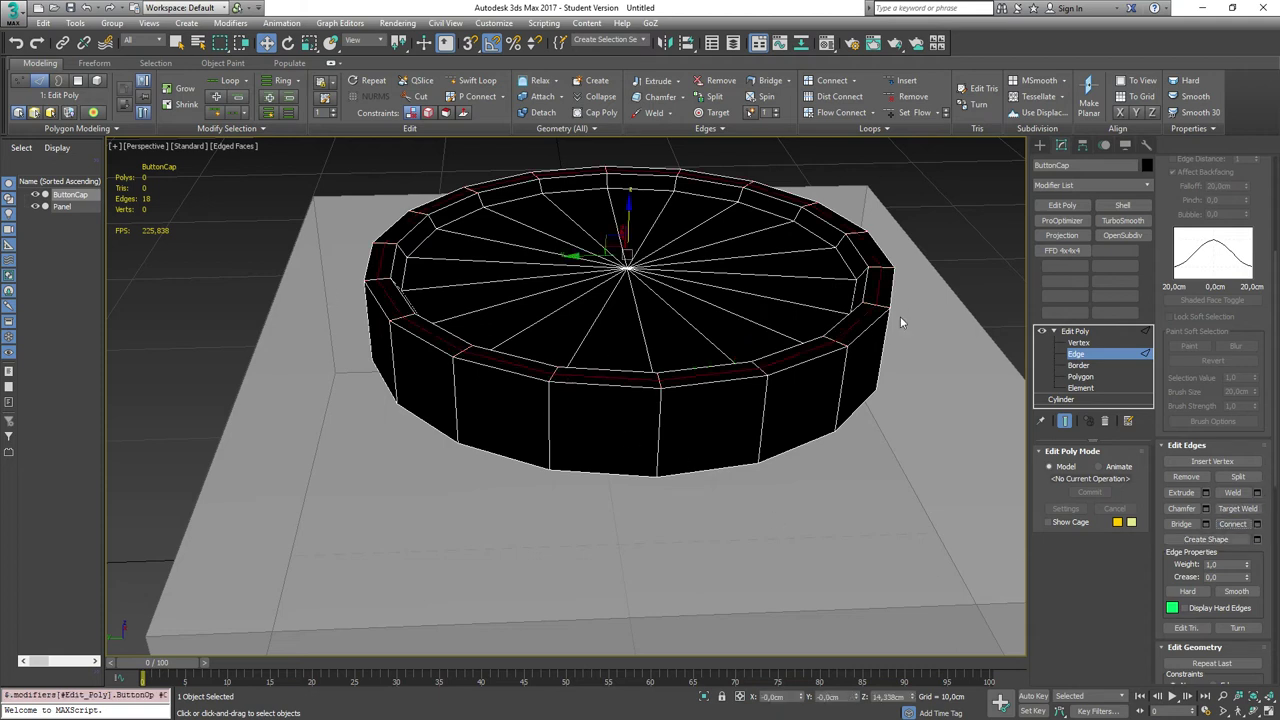
key(ctrl+z)
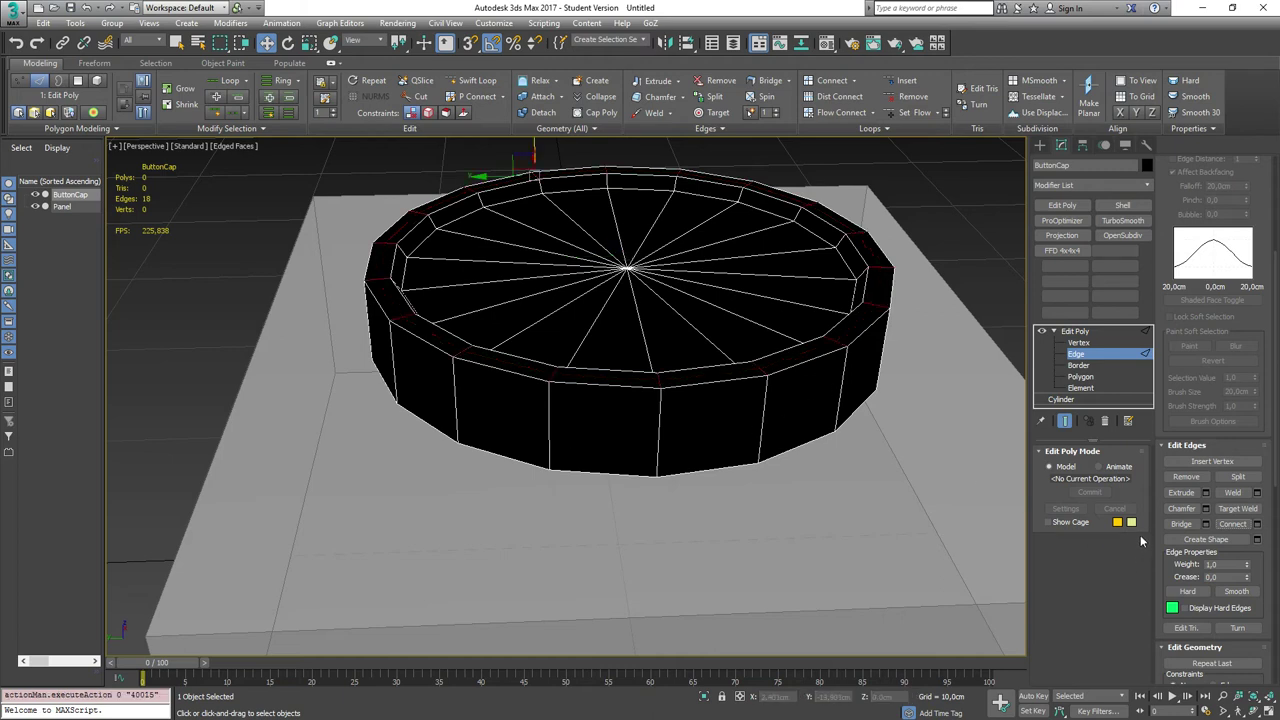
- Connect the edge ring with 2 segments at Pinch 23, then raise the new loops toward the rim
click(1257, 523)
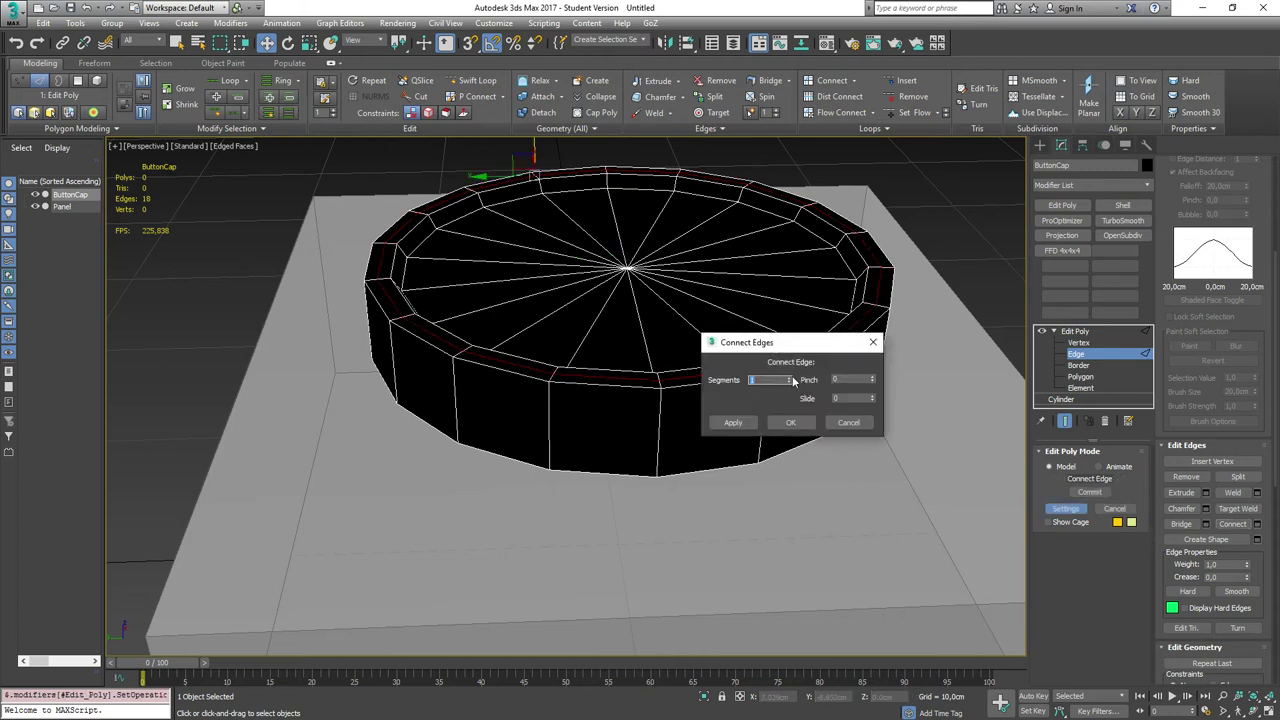
click(858, 424)
click(848, 422)
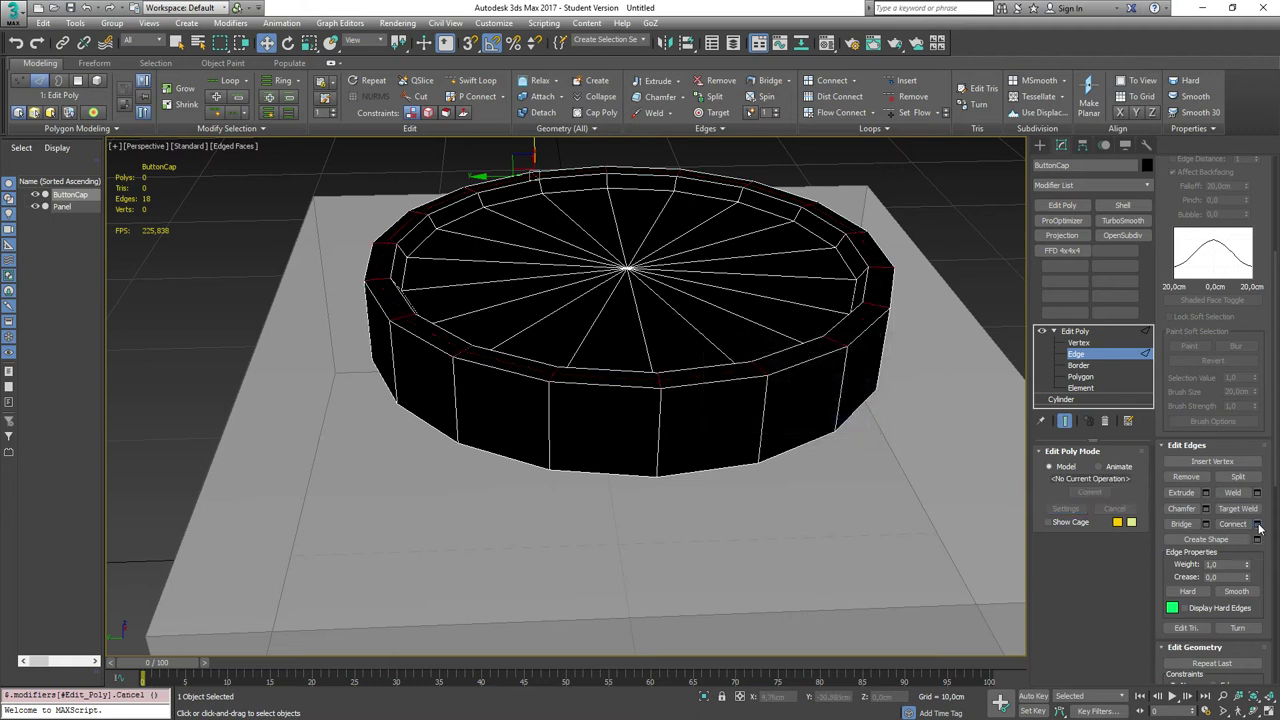
click(1257, 525)
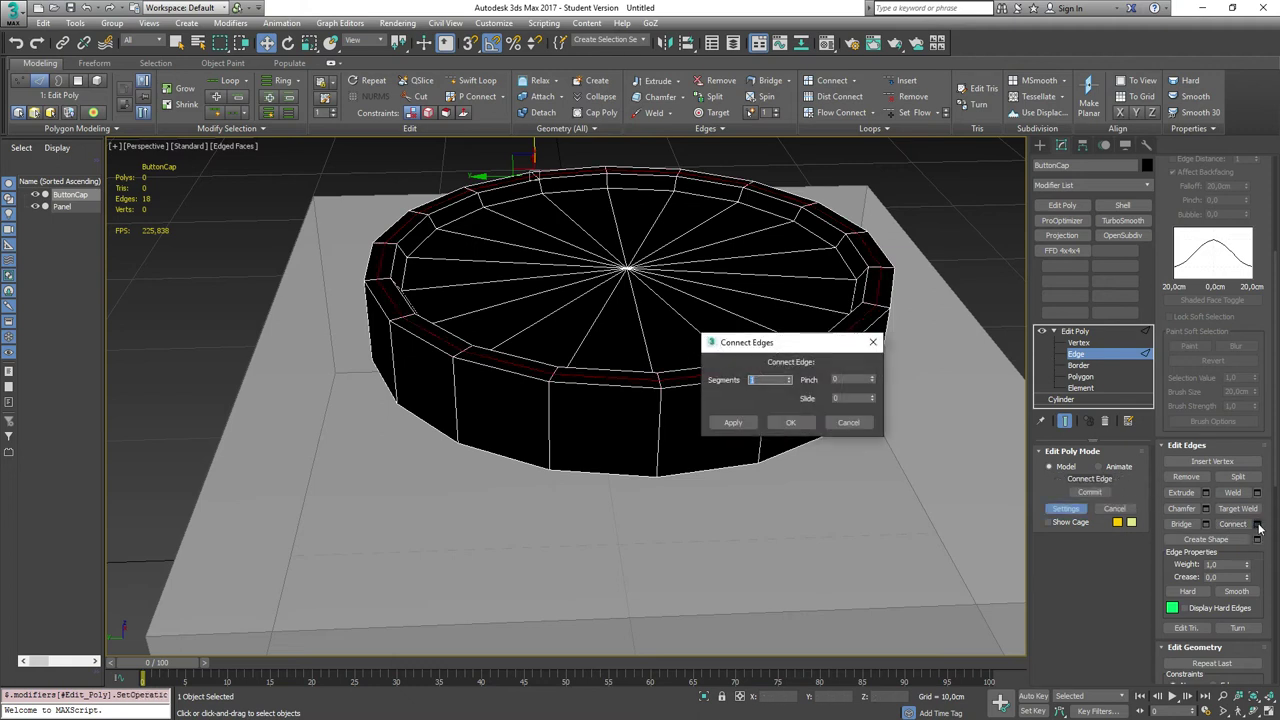
click(788, 376)
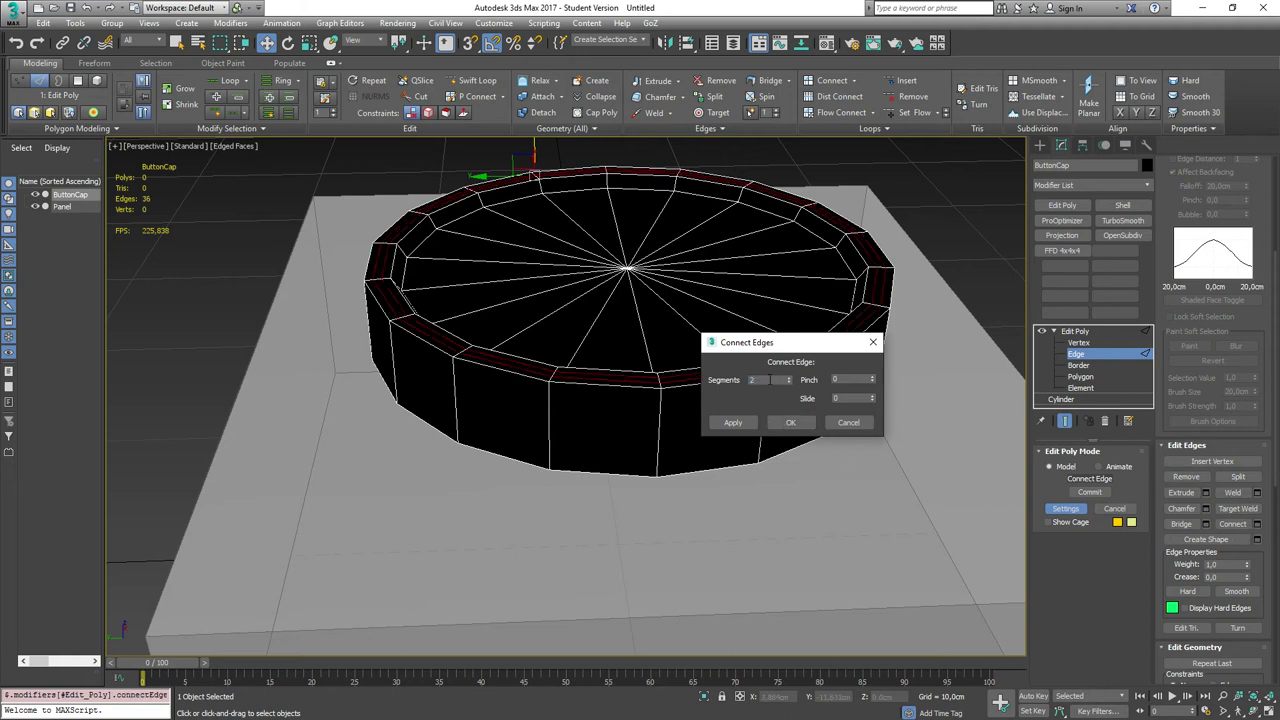
click(873, 378)
drag(873, 382, 872, 364)
click(790, 423)
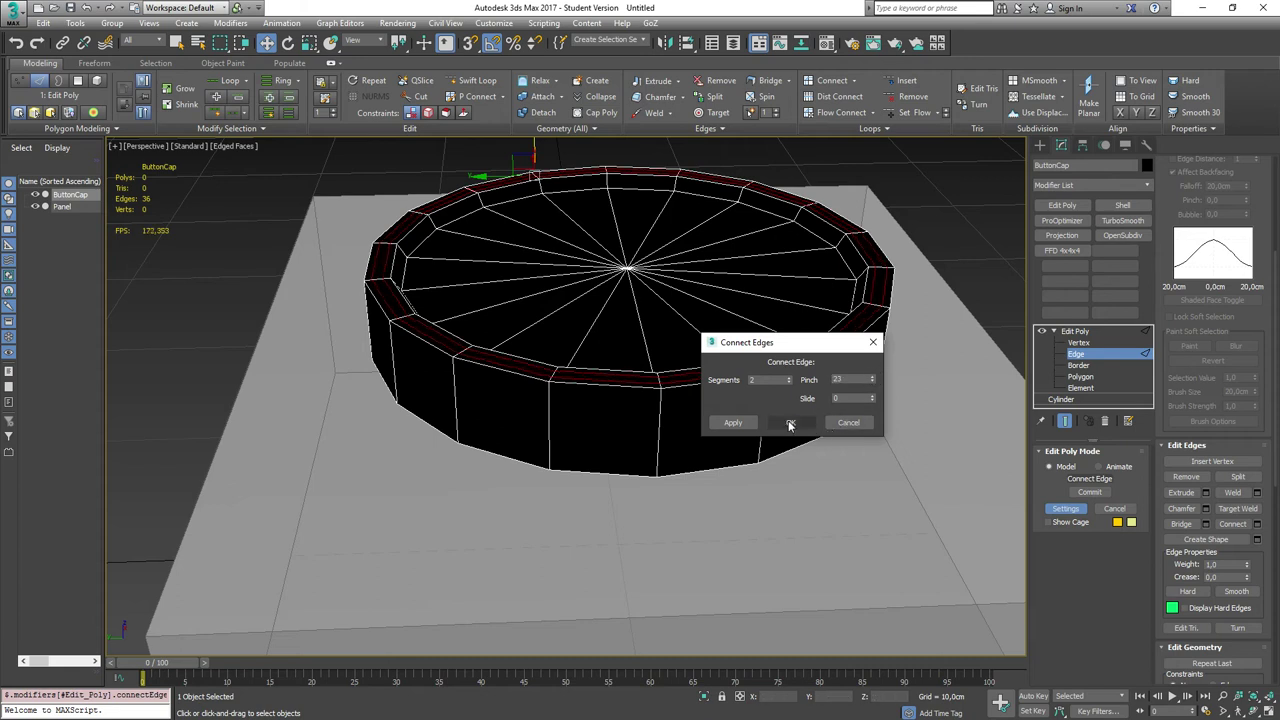
click(787, 423)
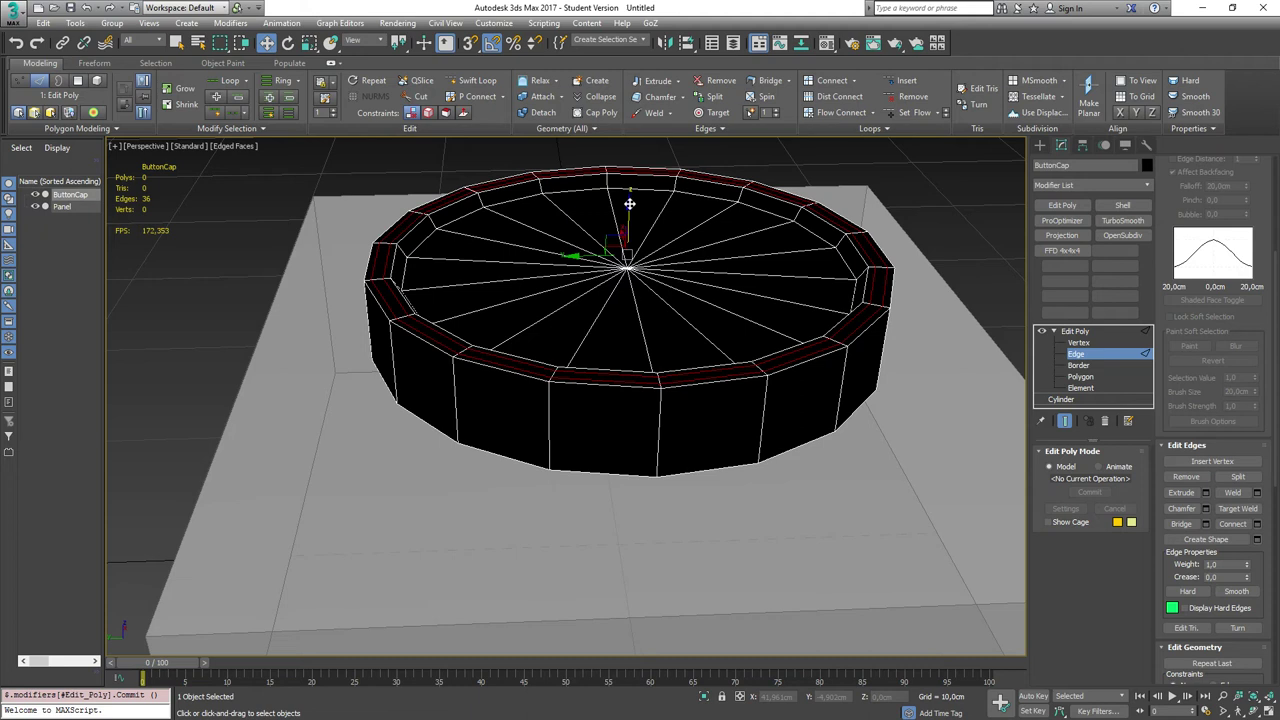
drag(629, 204, 630, 197)
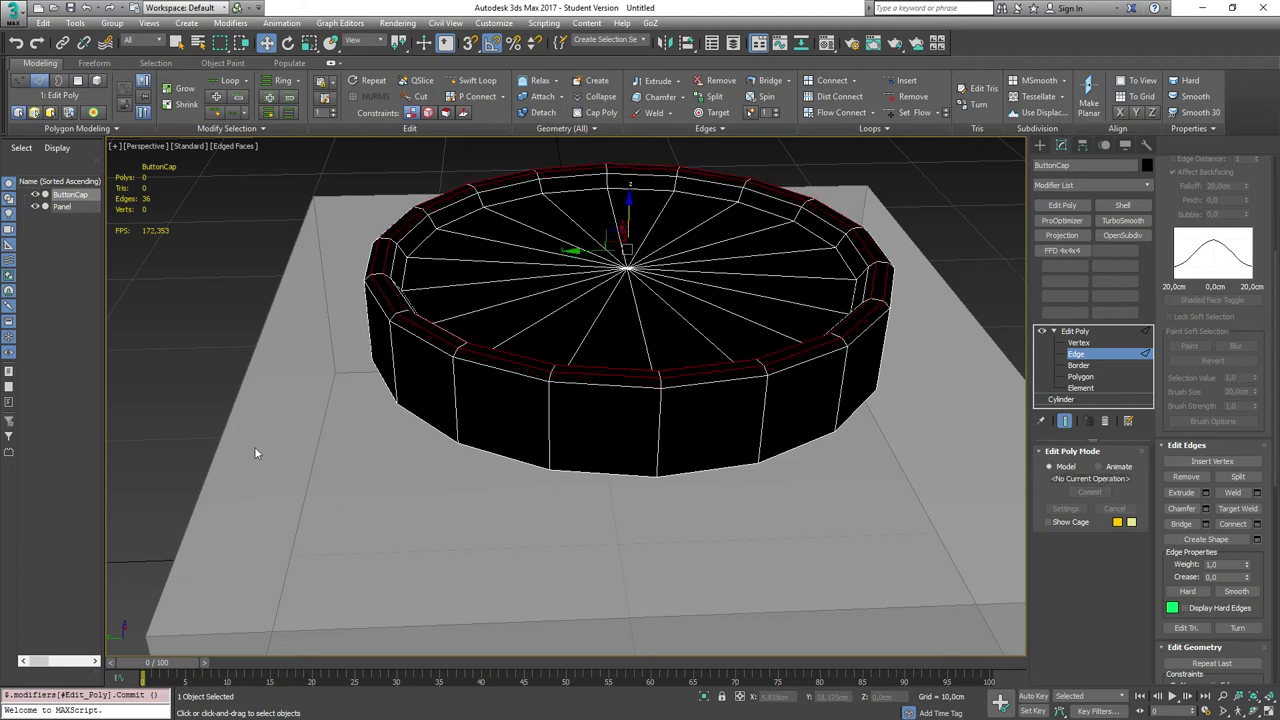
- Clear the edge selection and orbit around to inspect the cap's new loops
click(193, 337)
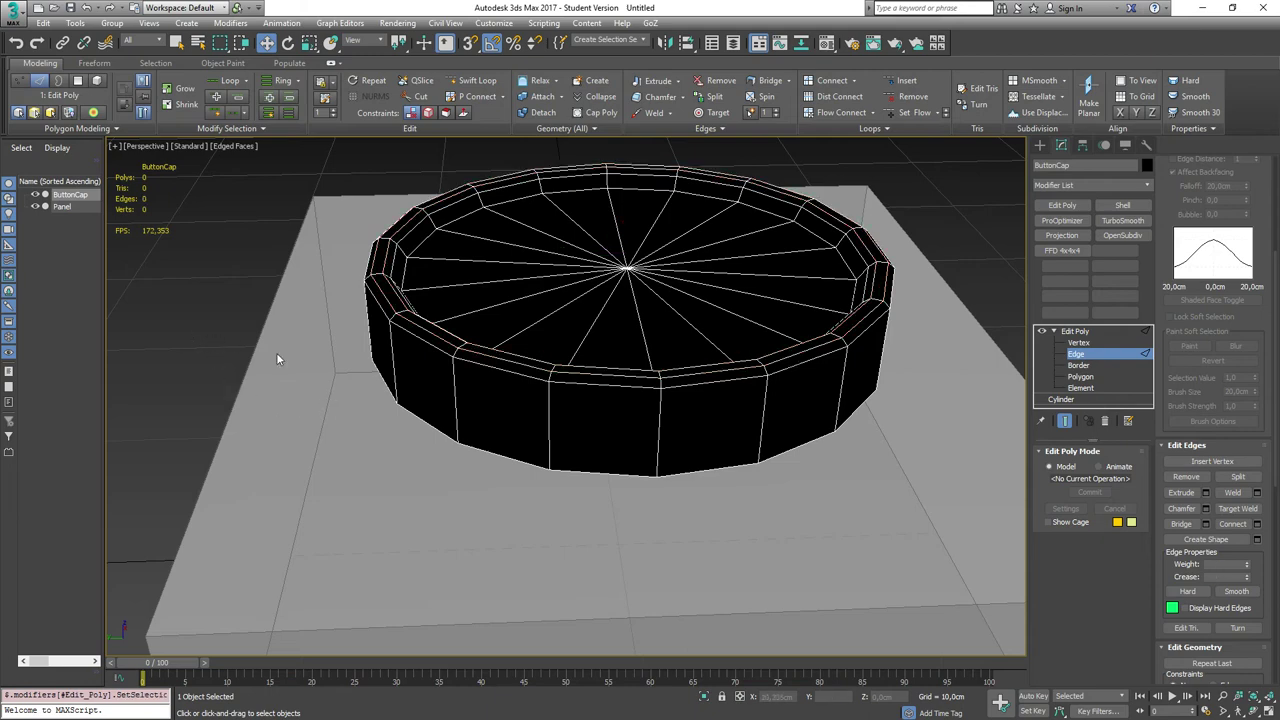
scroll(548, 488, down, 5)
alt+middle_drag(315, 485, 491, 409)
scroll(505, 300, up, 3)
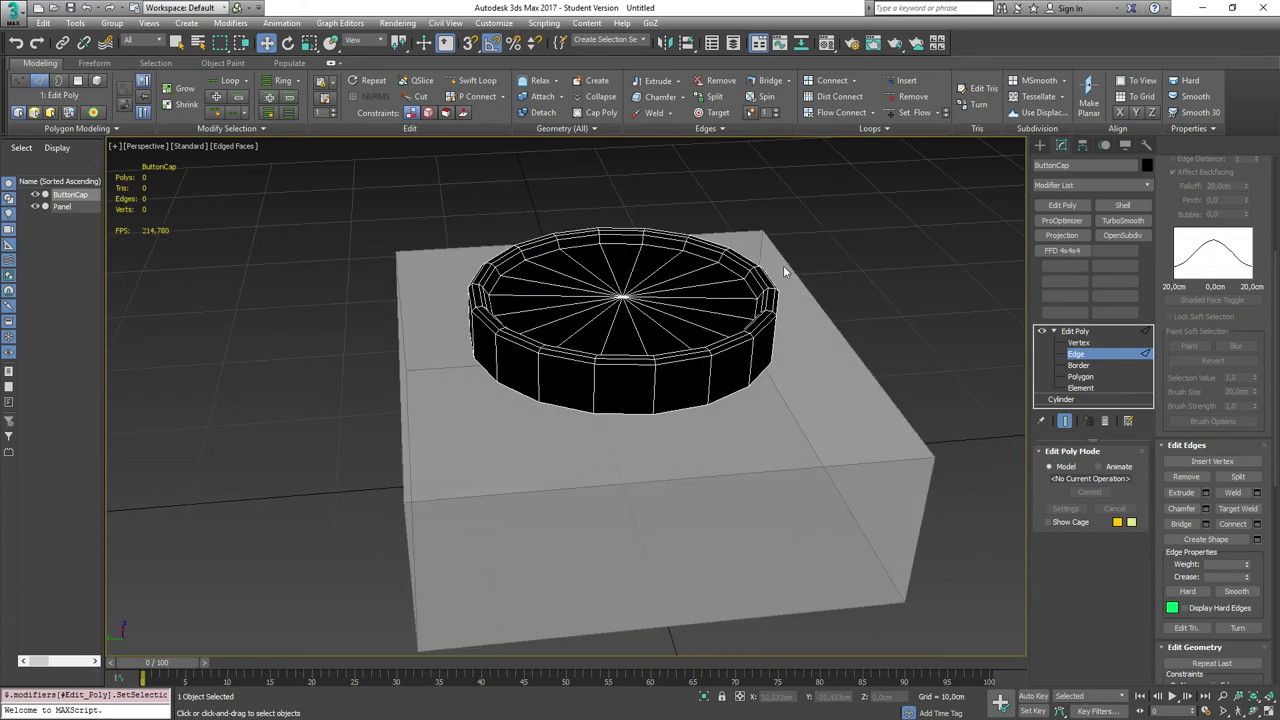
alt+middle_drag(414, 374, 397, 397)
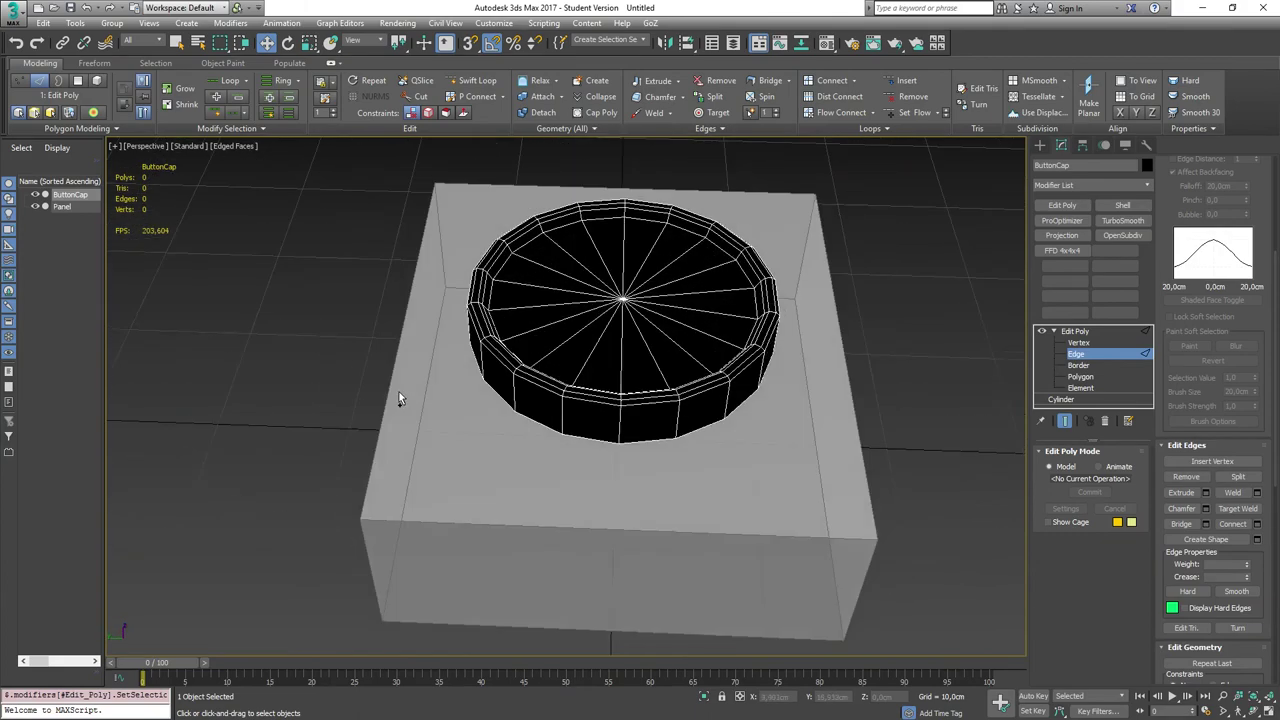
alt+middle_drag(329, 440, 456, 394)
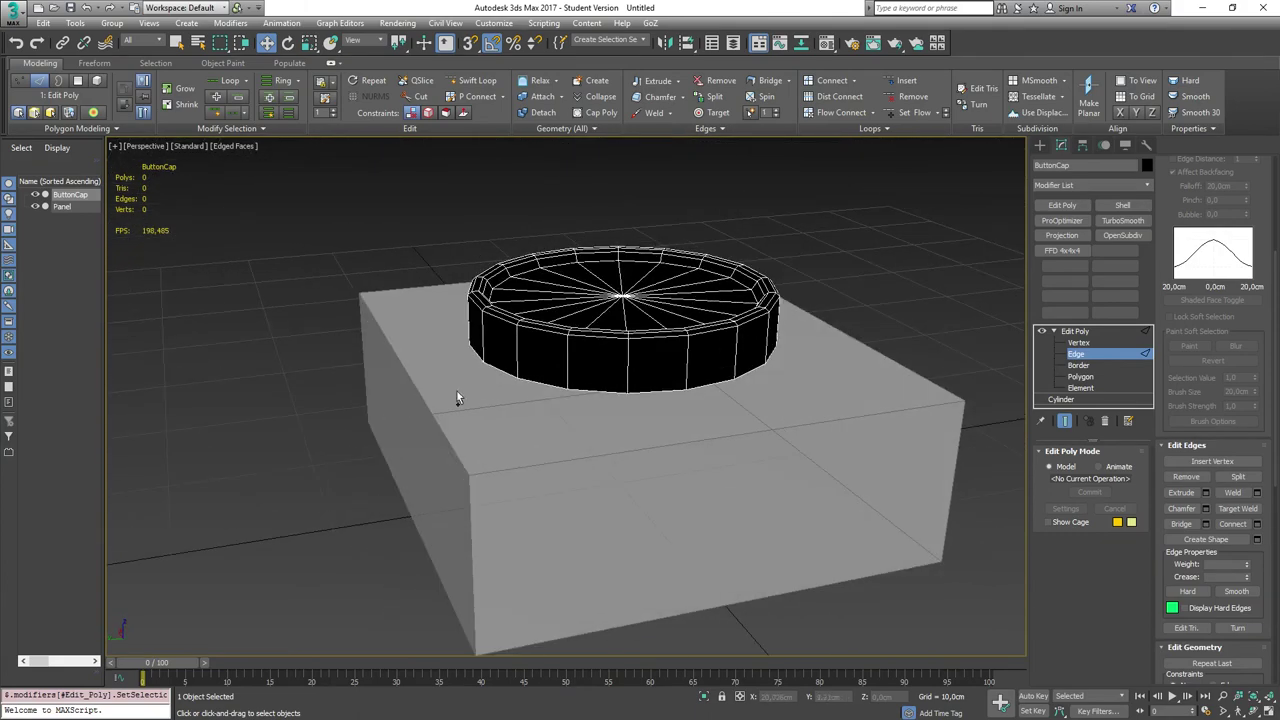
alt+middle_drag(835, 293, 743, 280)
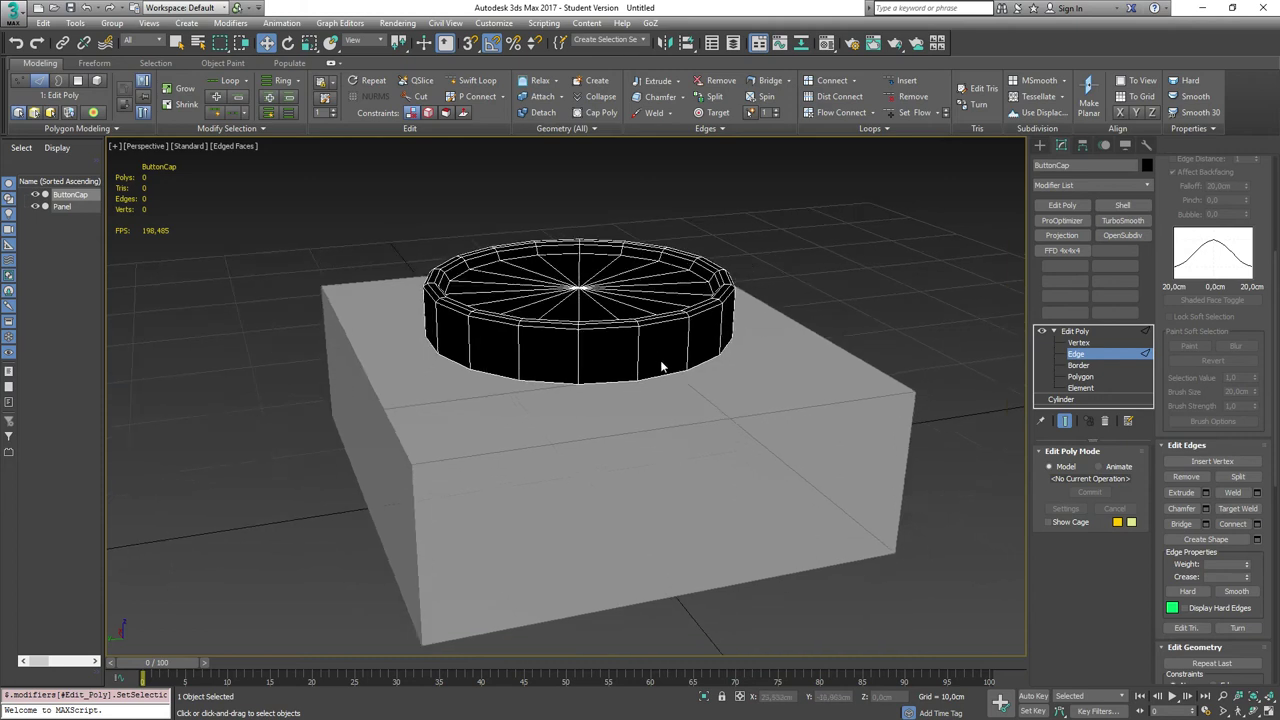
- Switch the selection between Panel and ButtonCap in the Scene Explorer, ending on ButtonCap
click(62, 207)
click(62, 197)
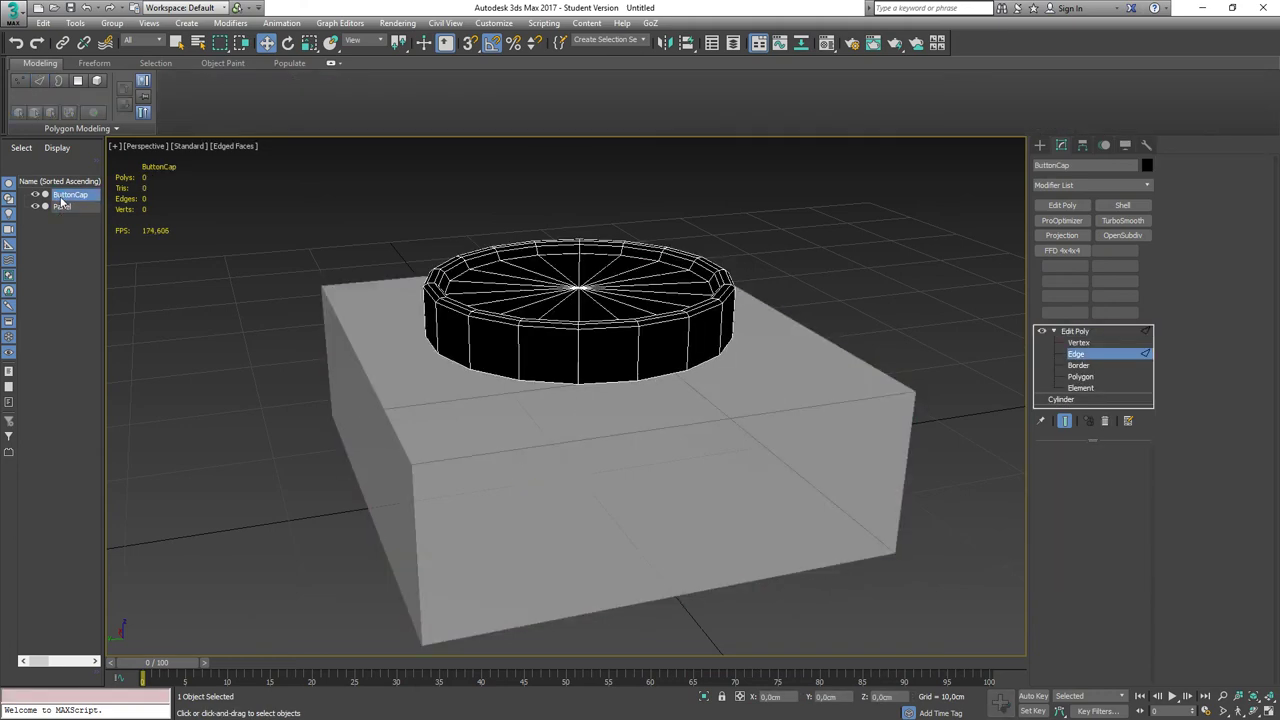
click(62, 207)
click(62, 196)
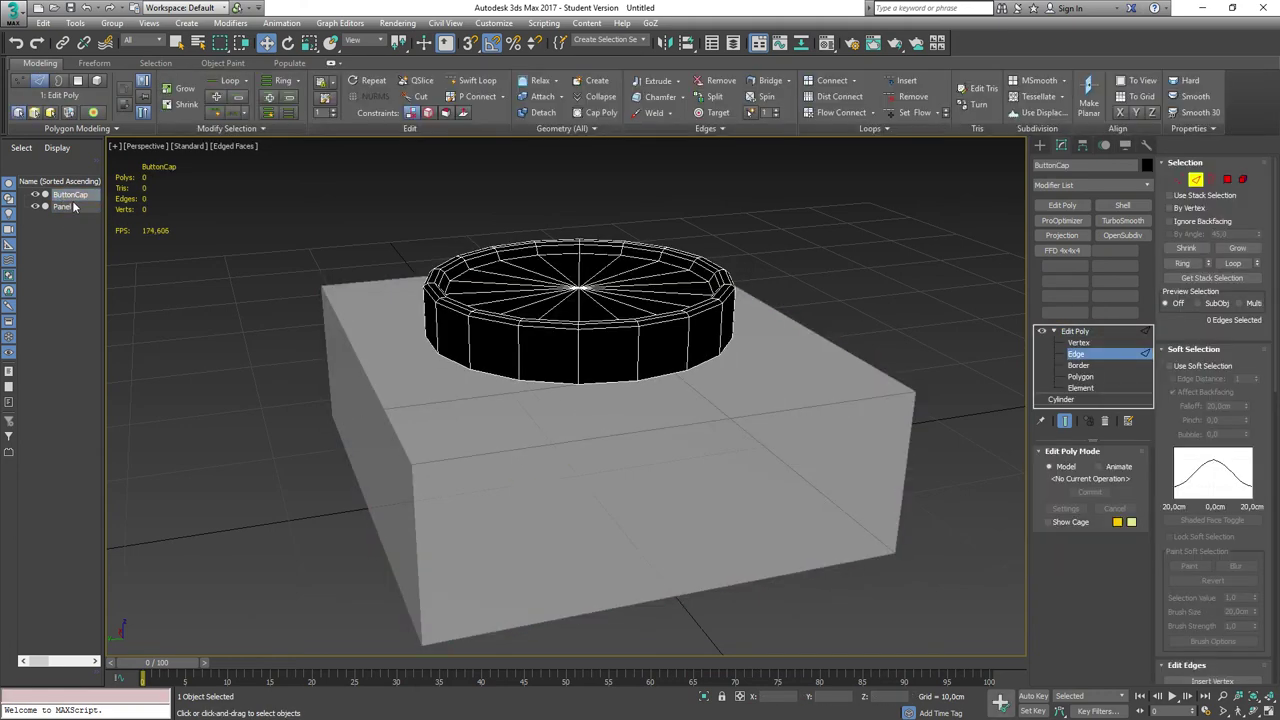
click(70, 208)
click(66, 194)
click(1077, 388)
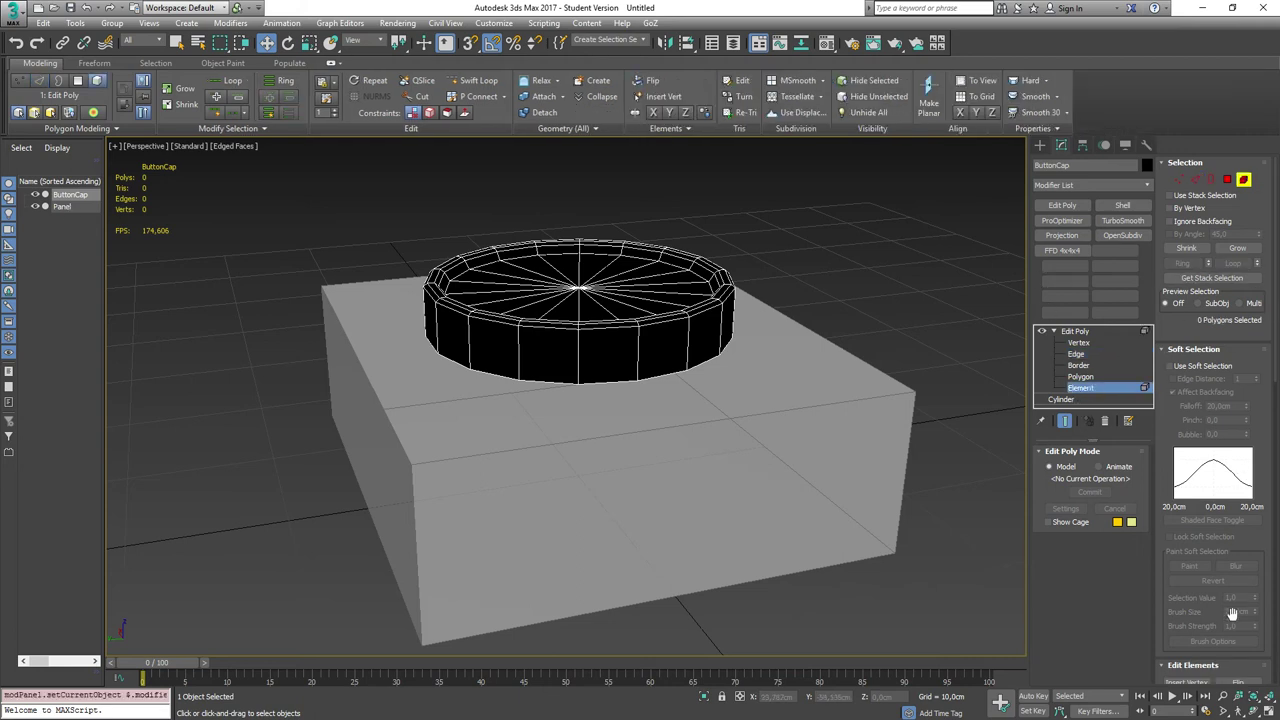
scroll(1228, 633, down, 3)
scroll(1228, 633, down, 4)
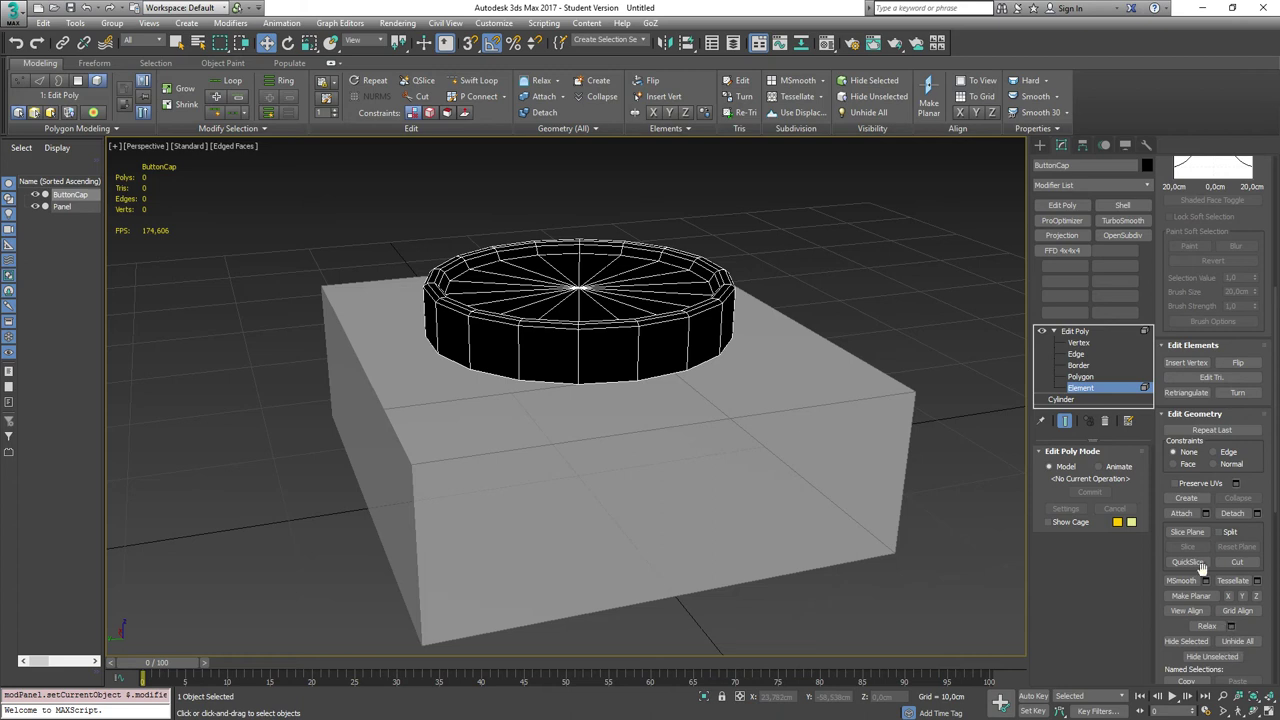
click(1183, 517)
click(686, 481)
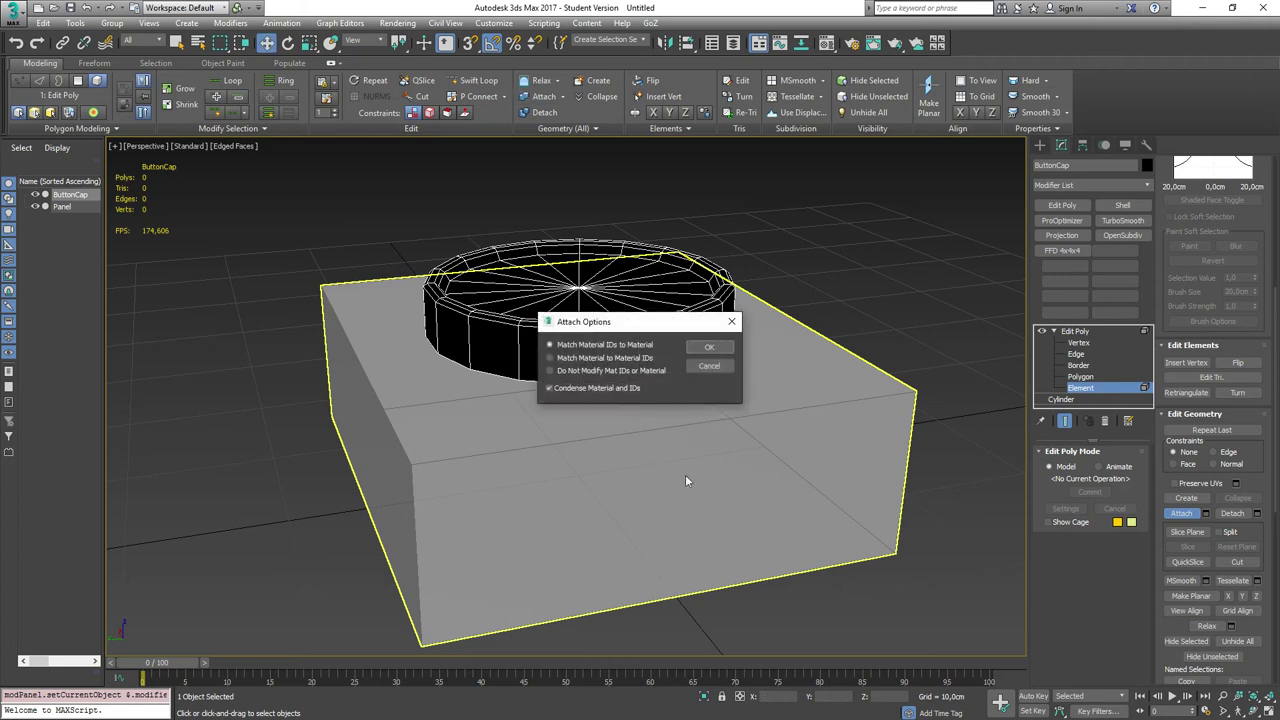
click(577, 370)
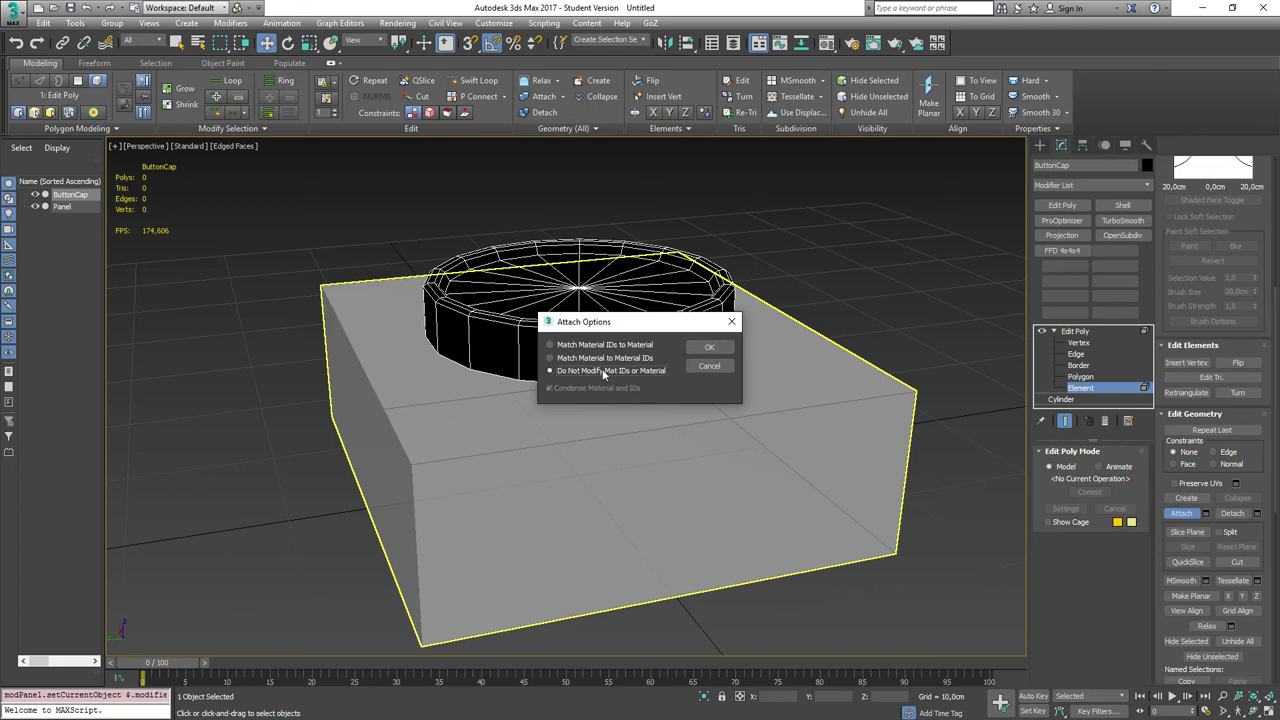
click(709, 347)
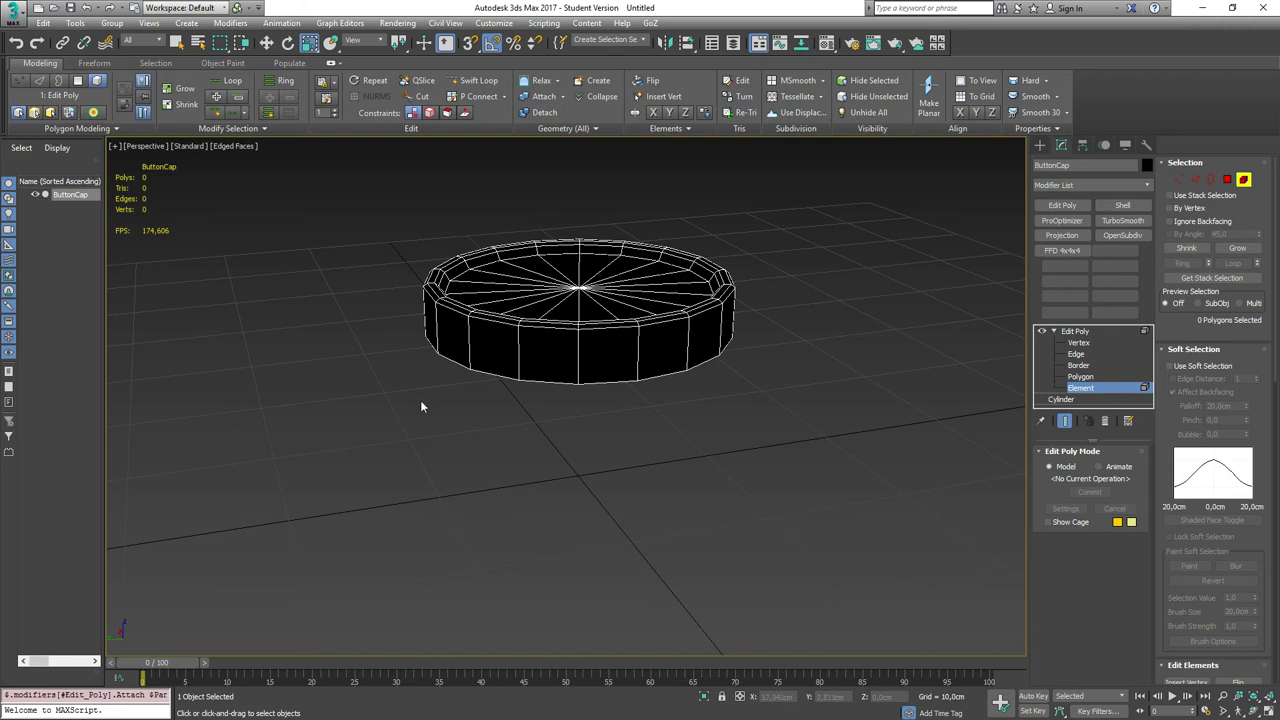
key(ctrl+z)
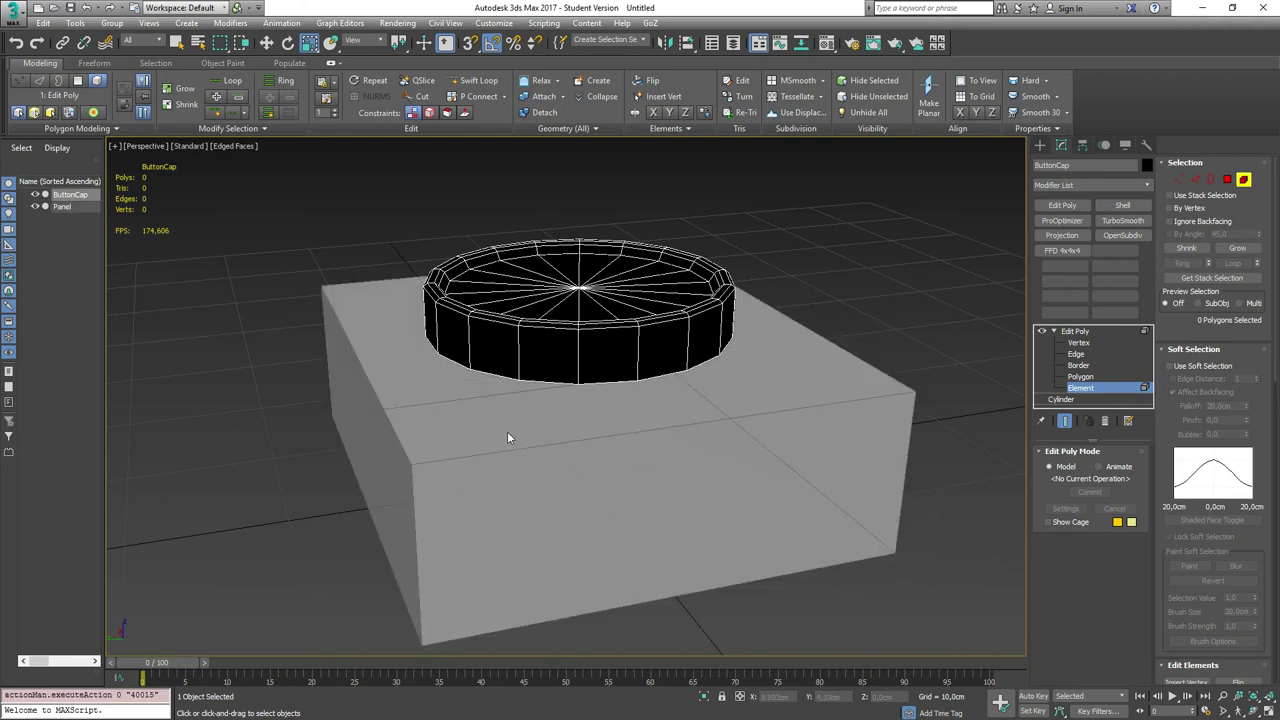
drag(257, 246, 851, 540)
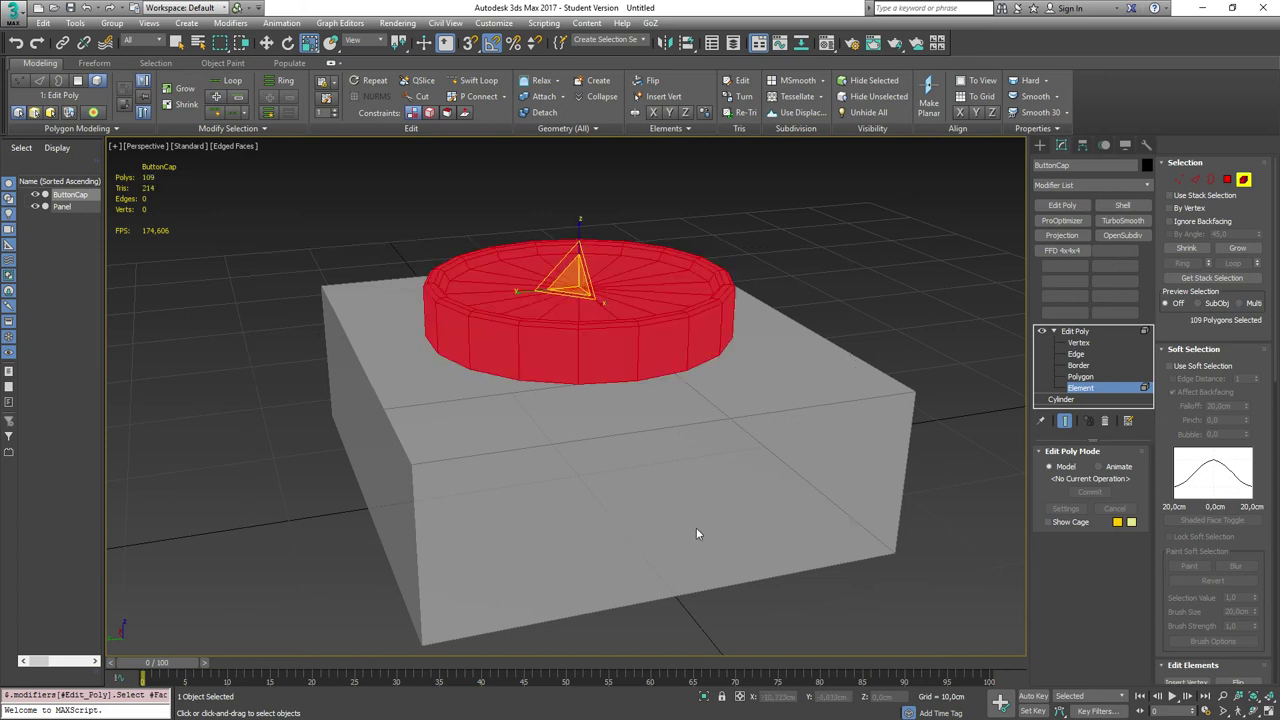
click(254, 321)
click(1083, 332)
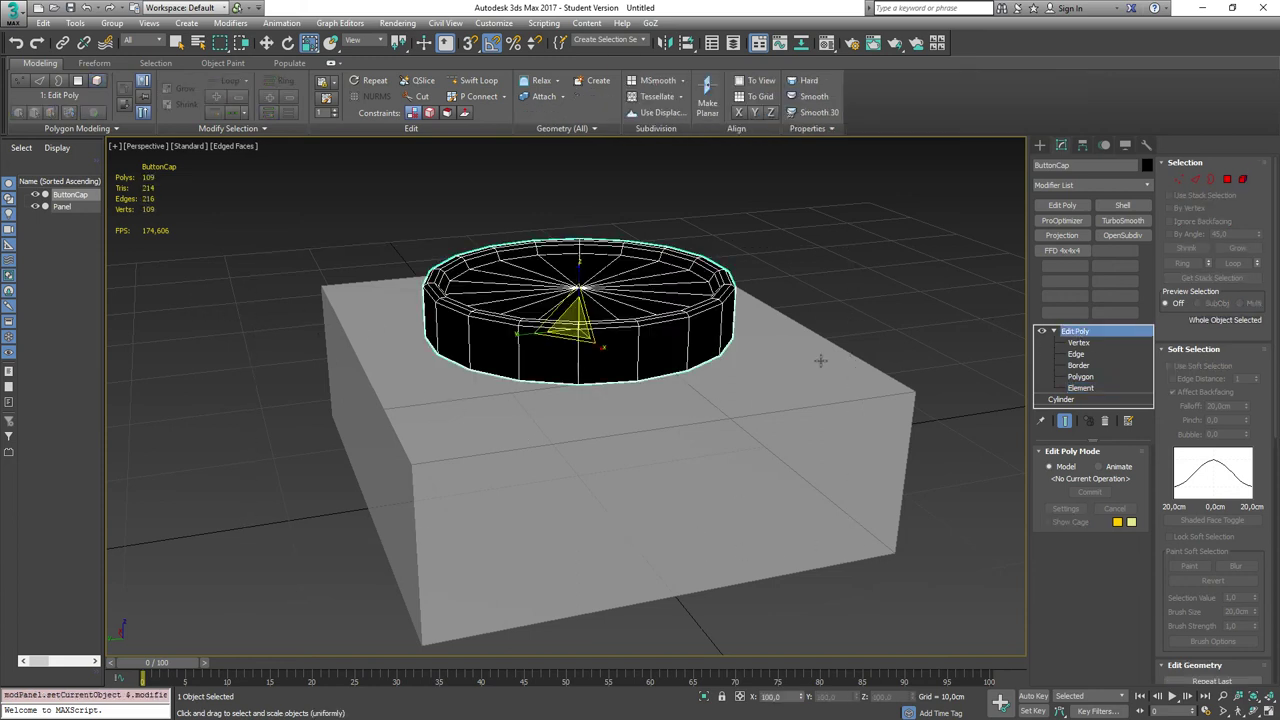
click(495, 419)
click(599, 284)
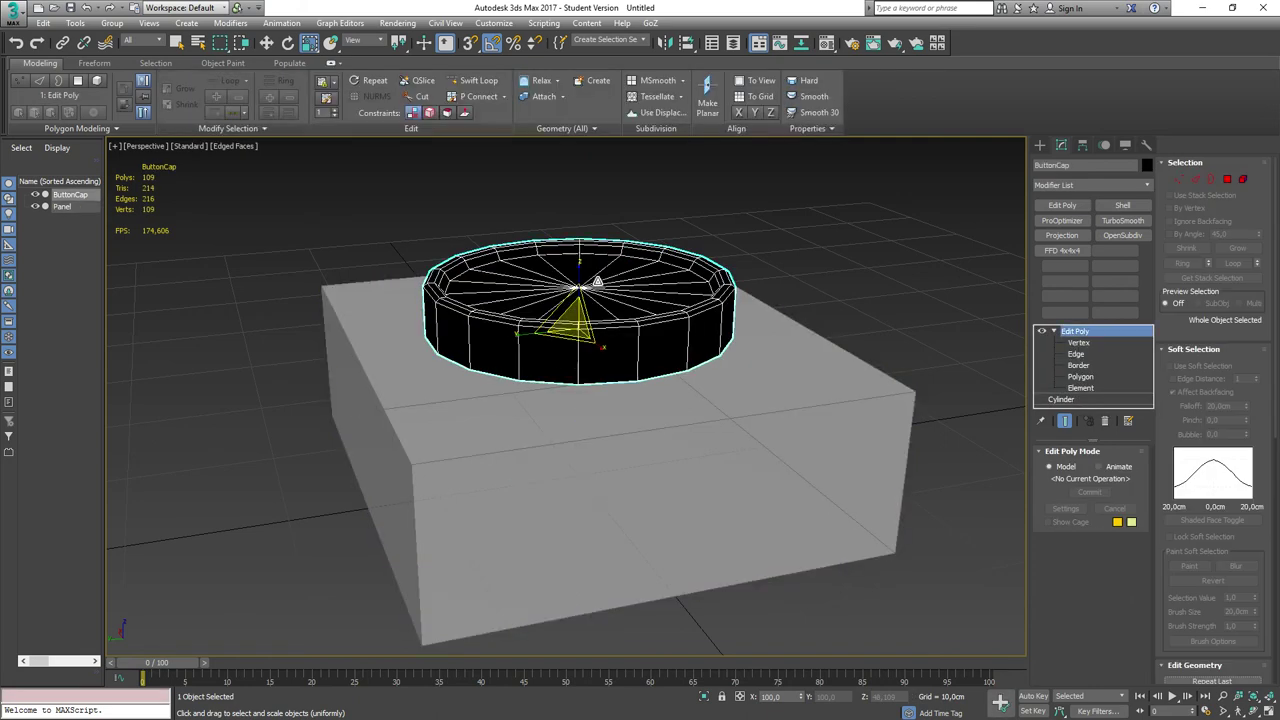
ctrl+click(632, 447)
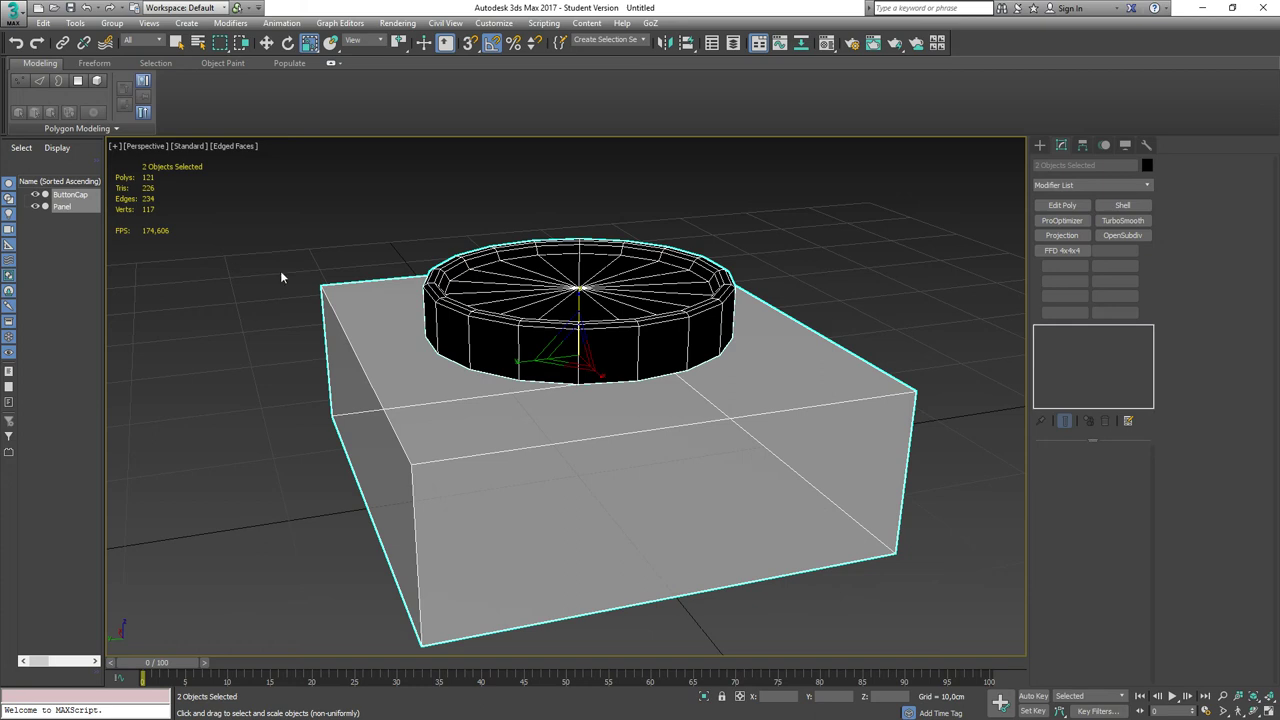
right_click(130, 188)
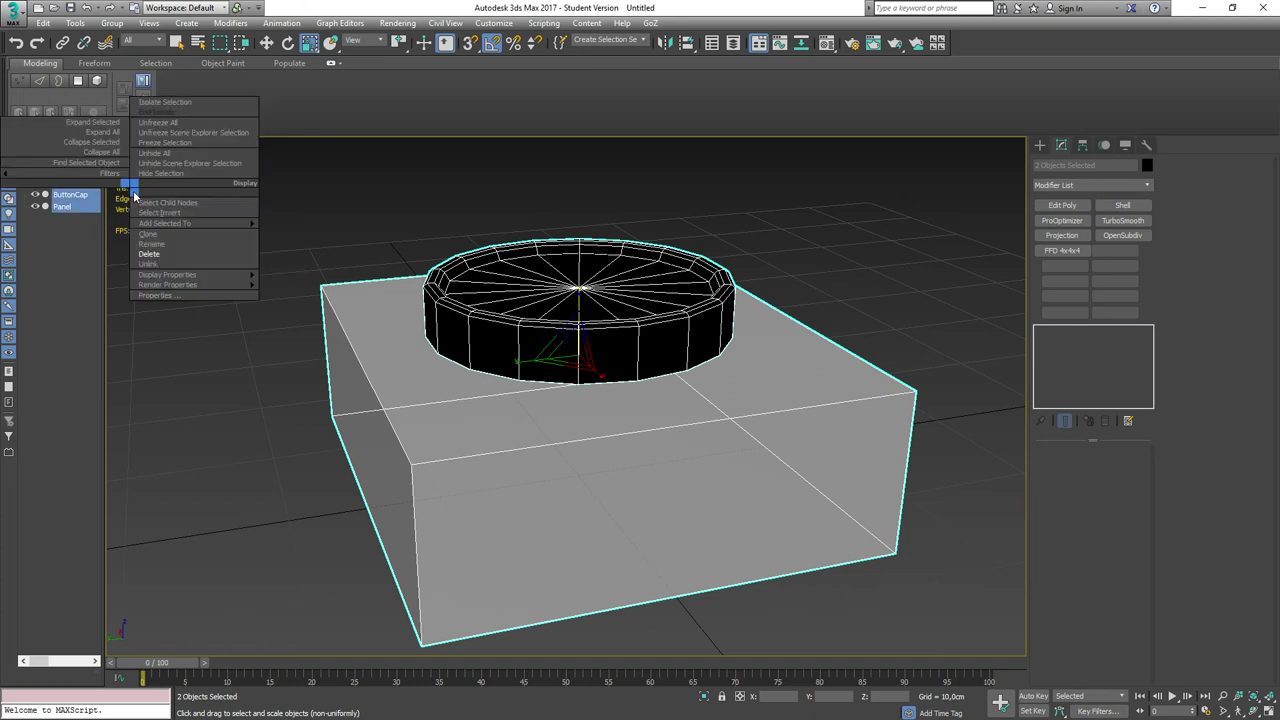
mouse_move(184, 226)
click(491, 437)
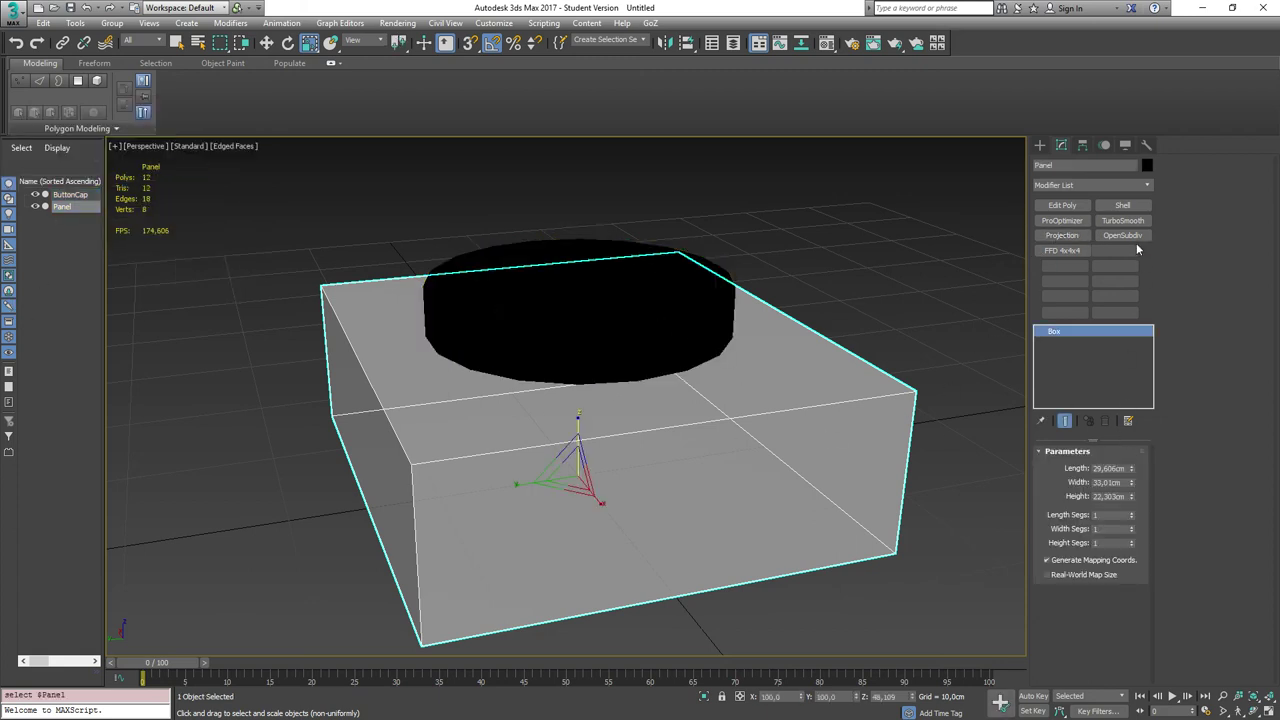
click(529, 253)
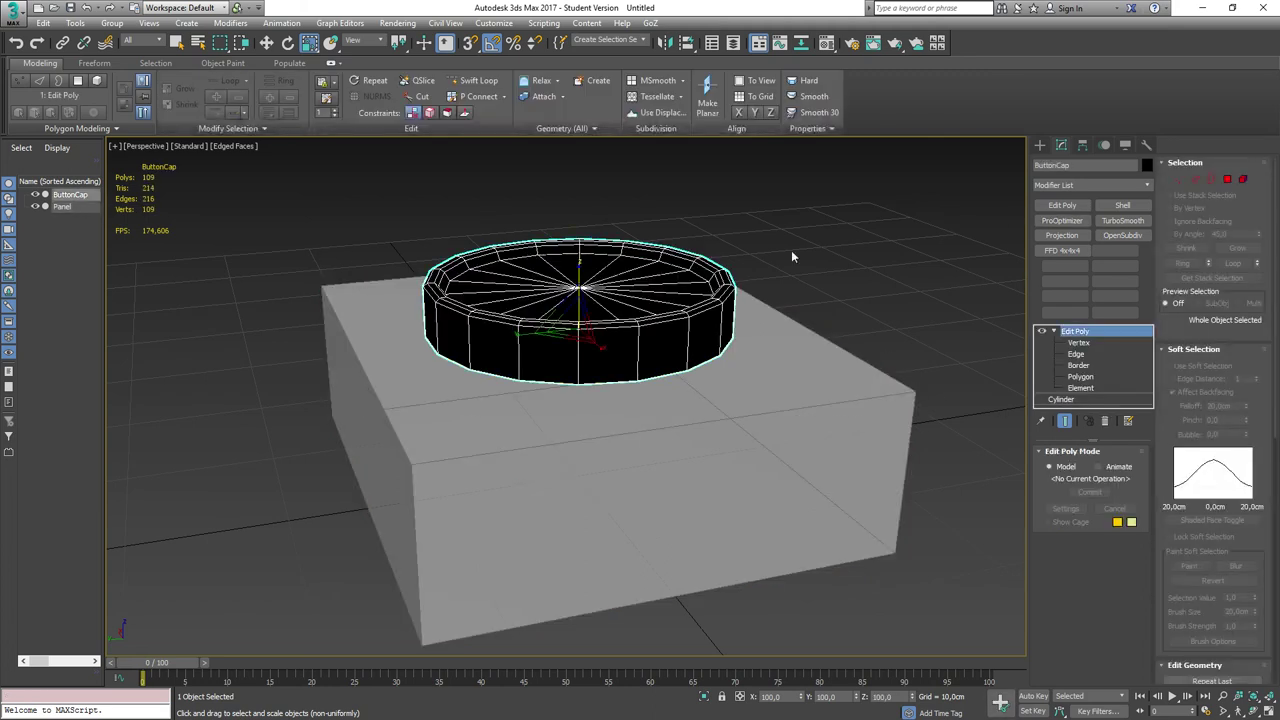
click(1101, 387)
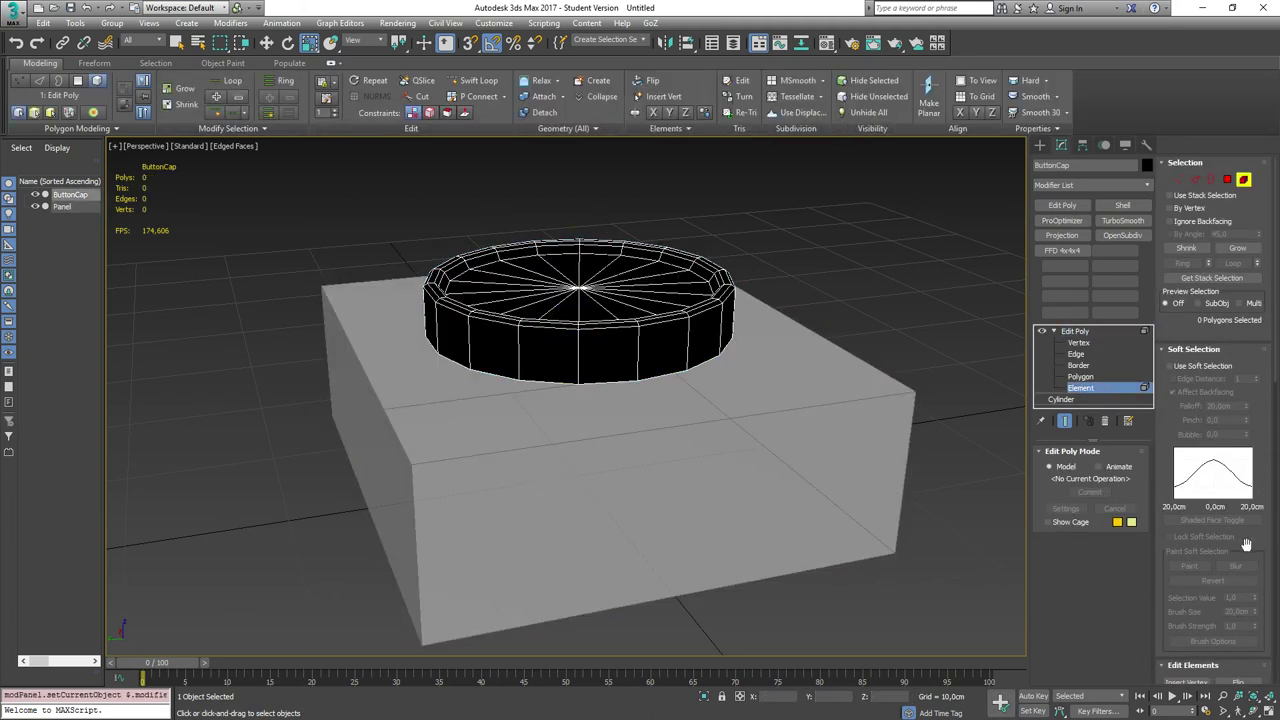
scroll(1246, 547, down, 5)
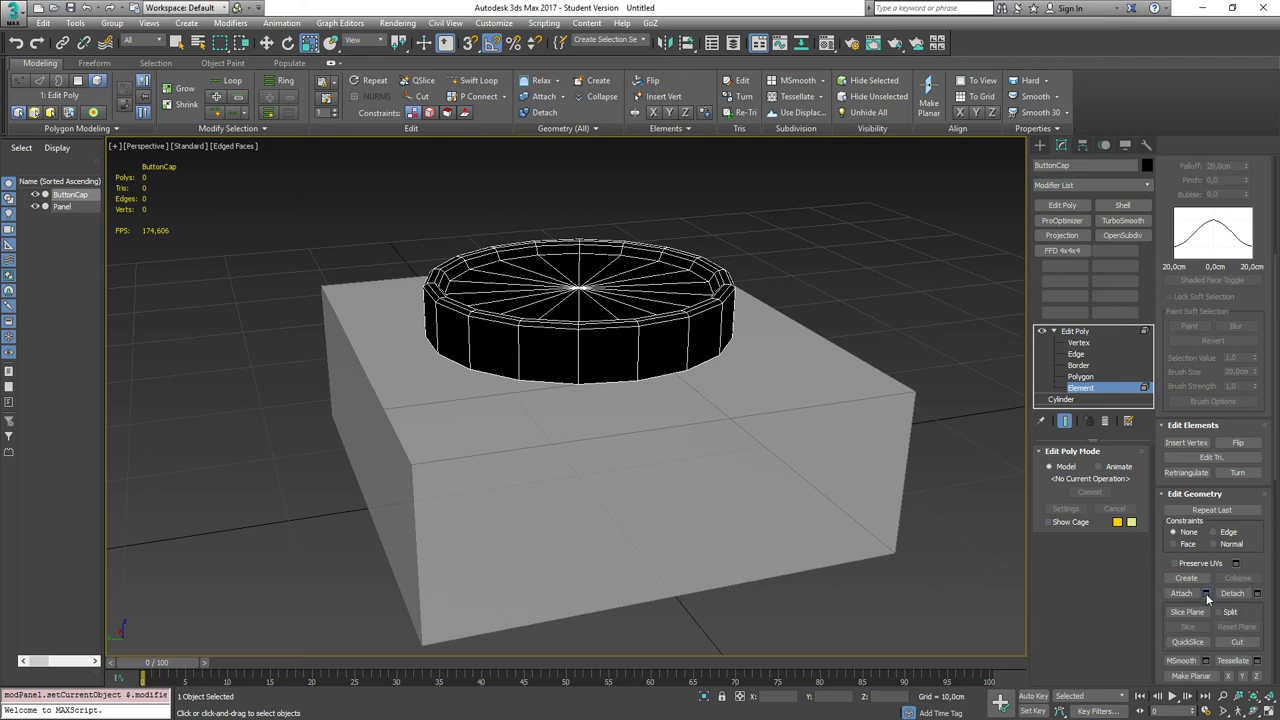
- Attach Panel to ButtonCap from the Attach List, matching material IDs to materials
click(1205, 593)
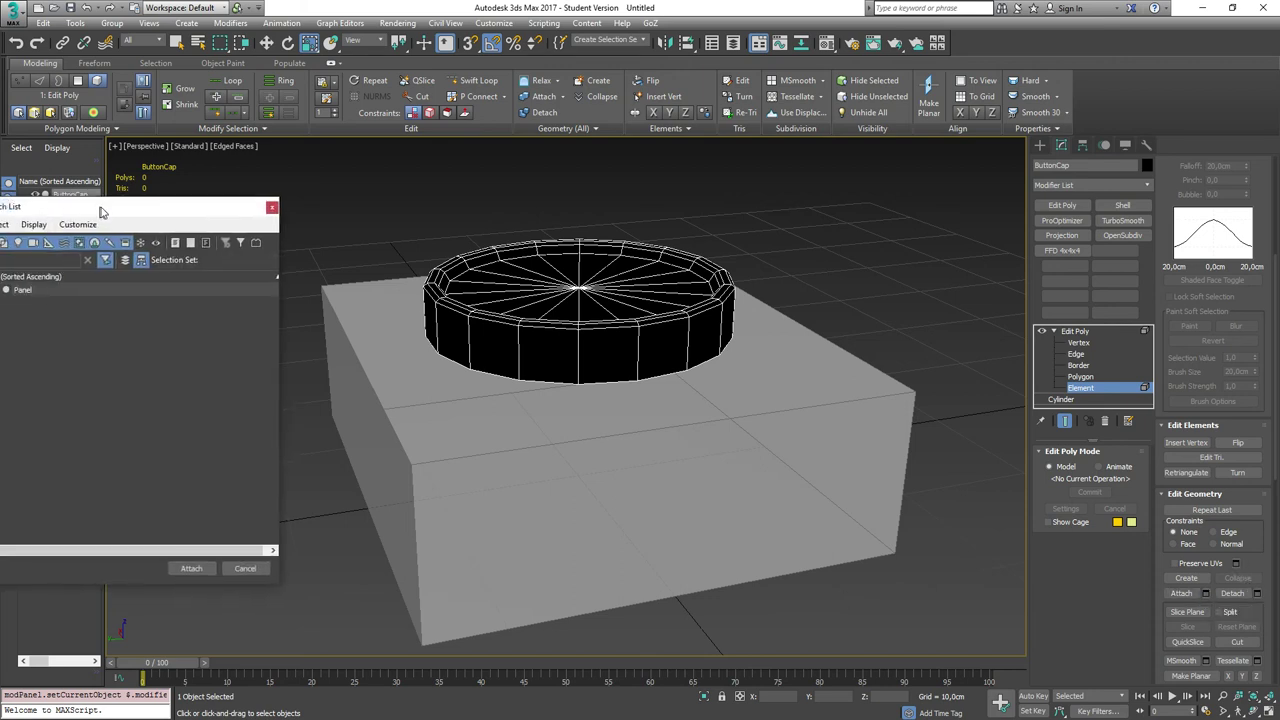
drag(93, 208, 231, 208)
click(147, 286)
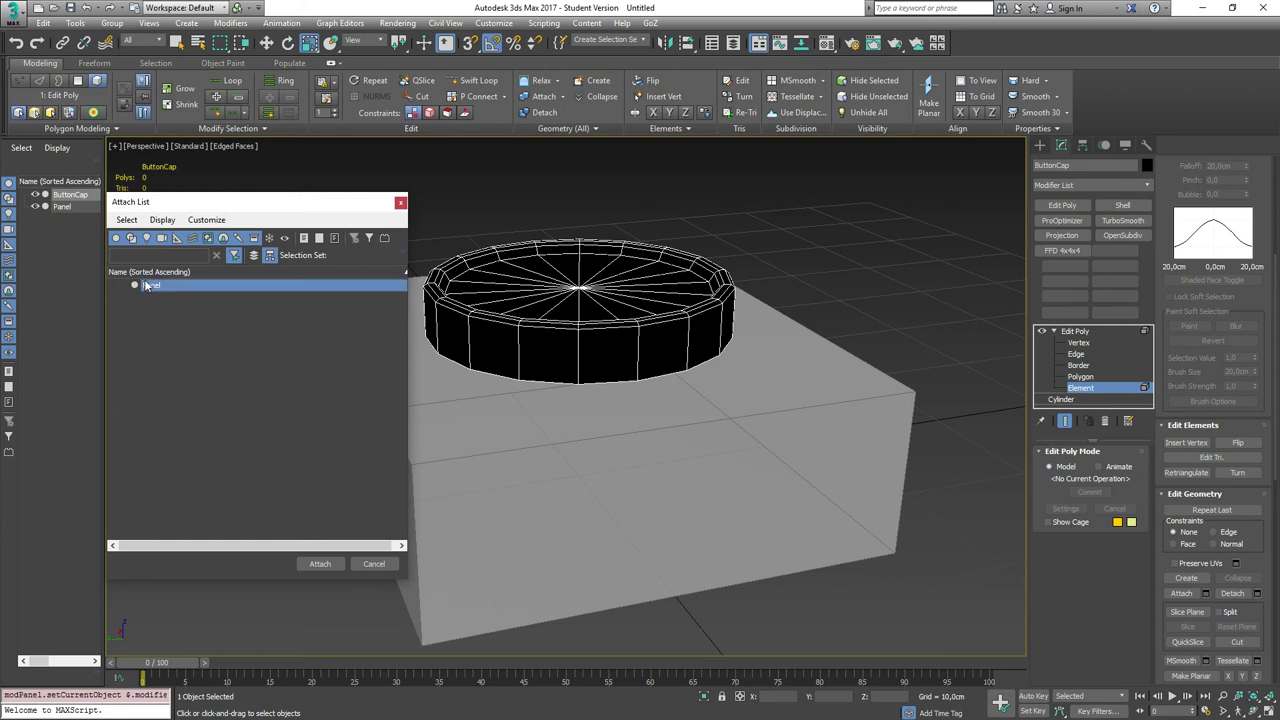
click(318, 564)
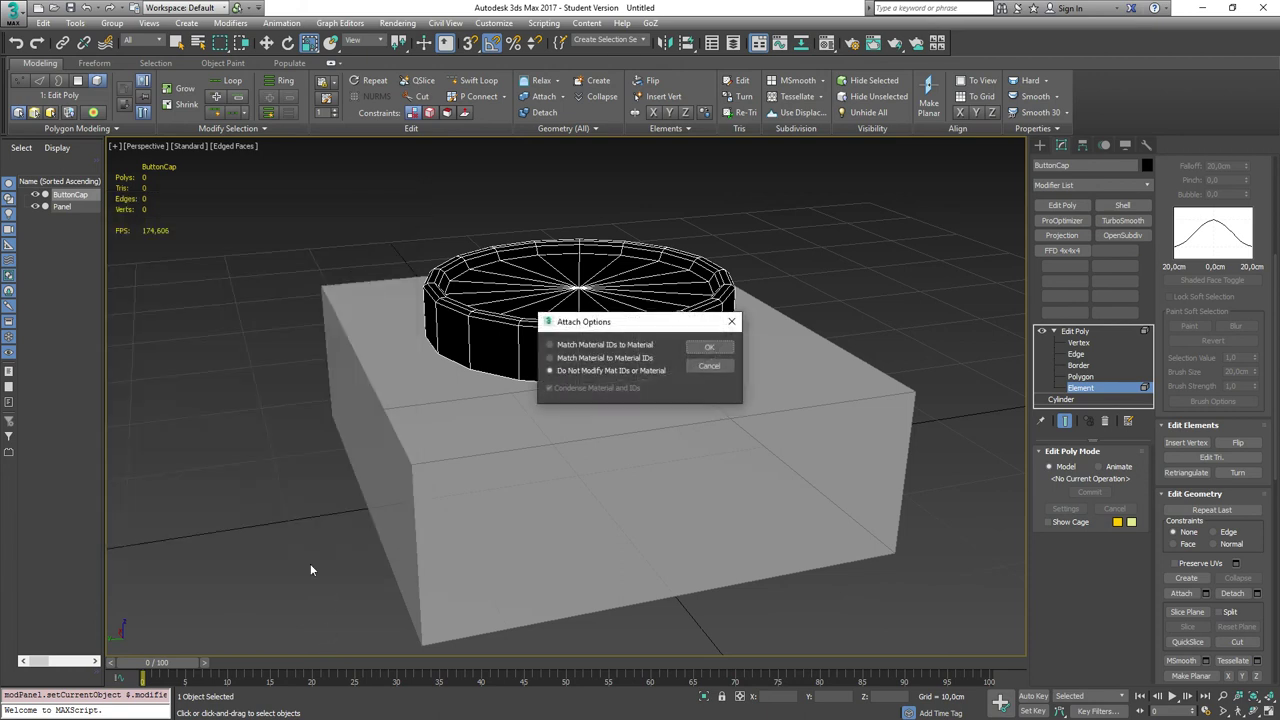
click(584, 345)
click(719, 347)
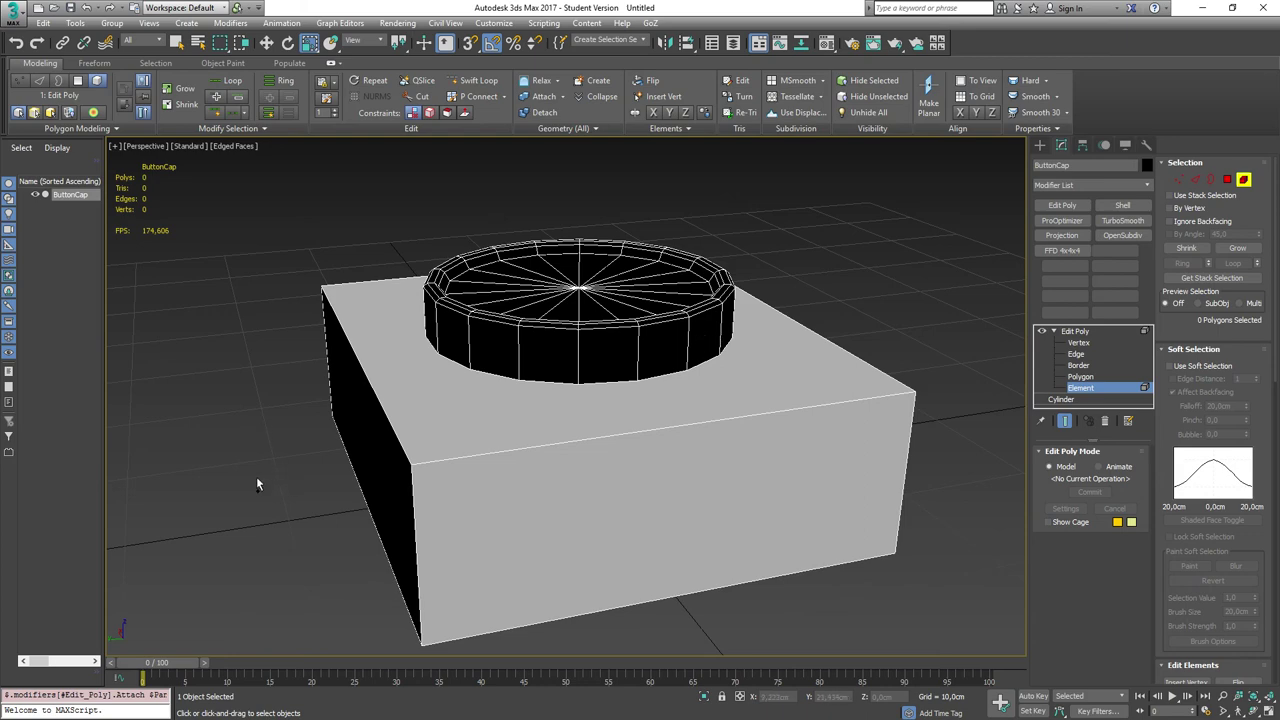
alt+middle_drag(257, 484, 204, 501)
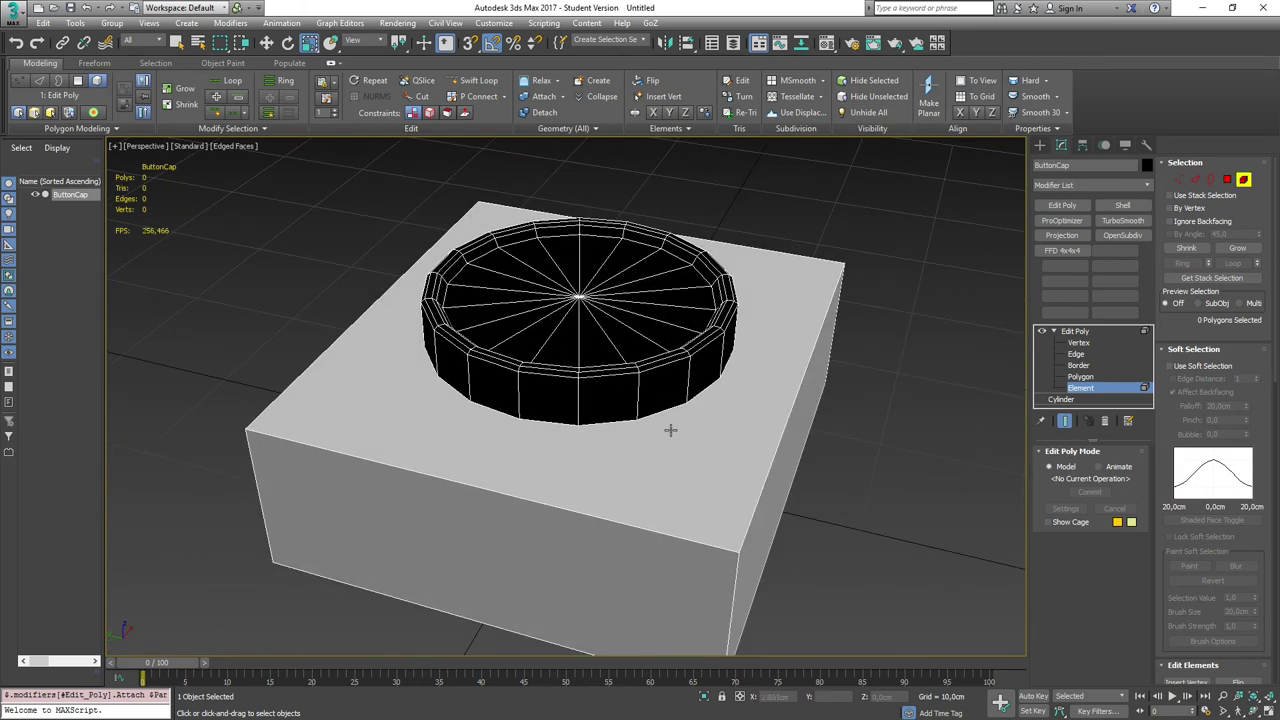
alt+middle_drag(223, 423, 369, 337)
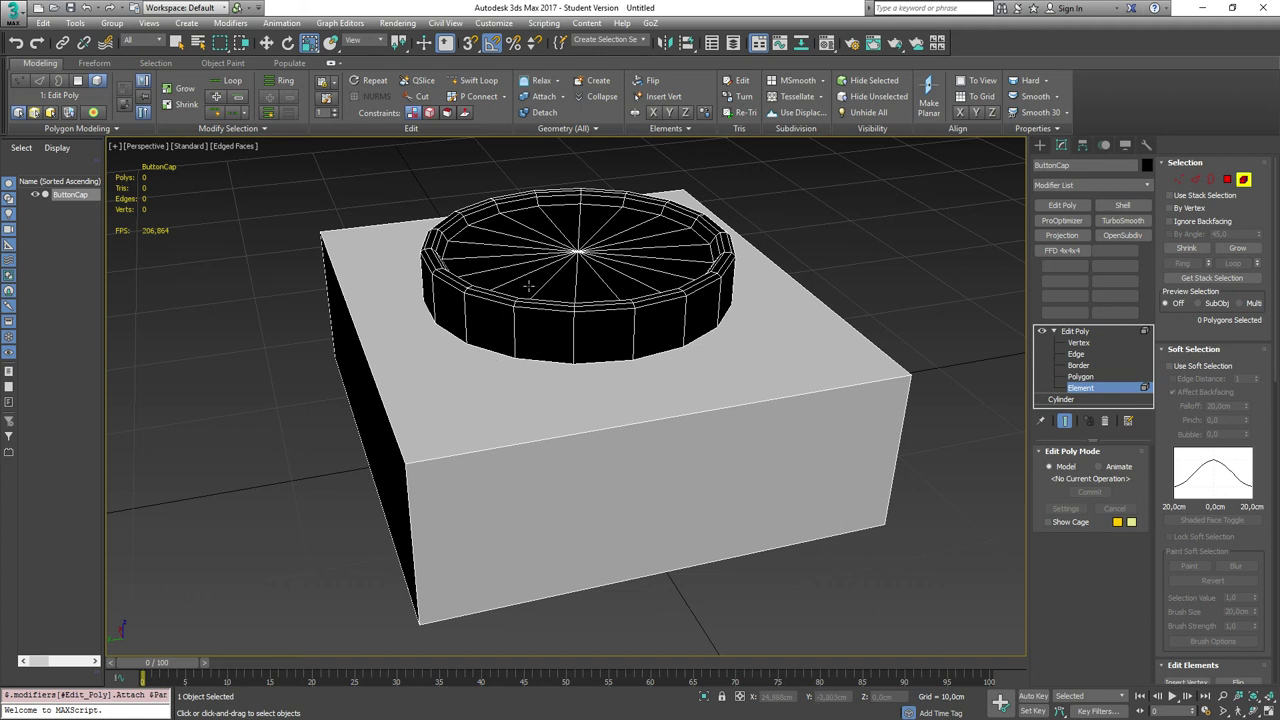
click(590, 279)
click(539, 405)
click(570, 310)
click(519, 397)
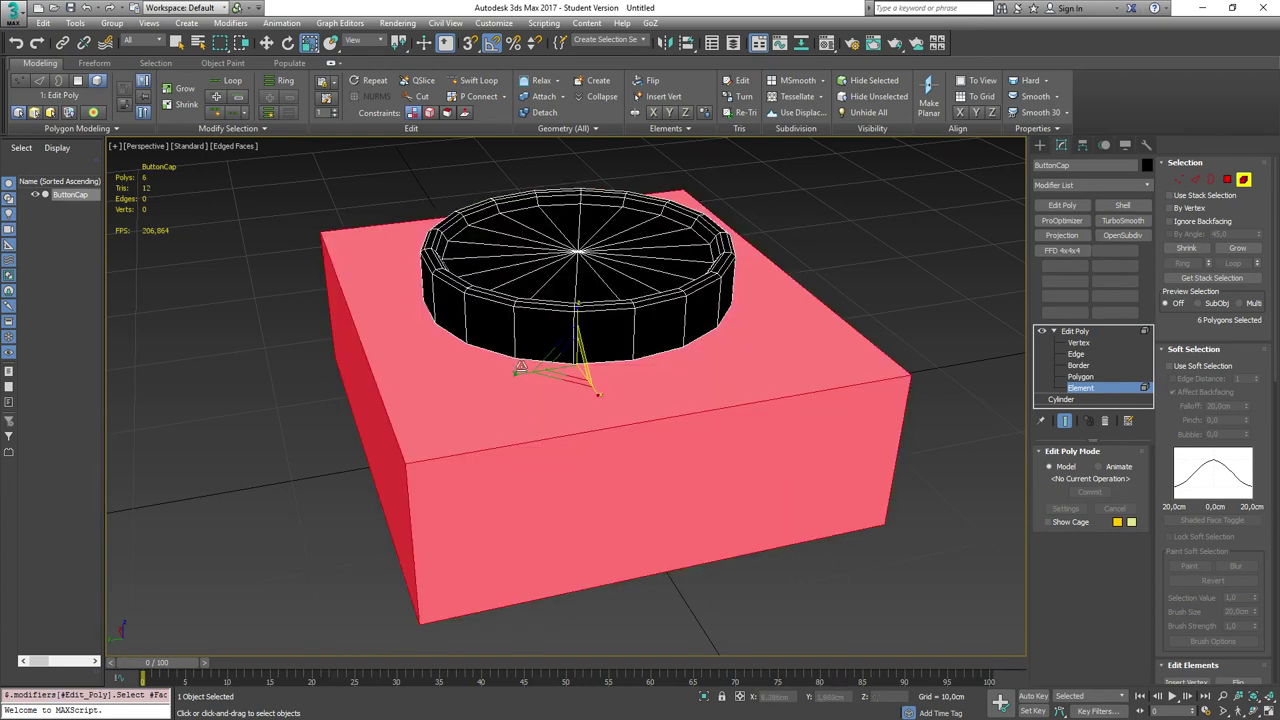
click(546, 290)
click(503, 394)
click(560, 251)
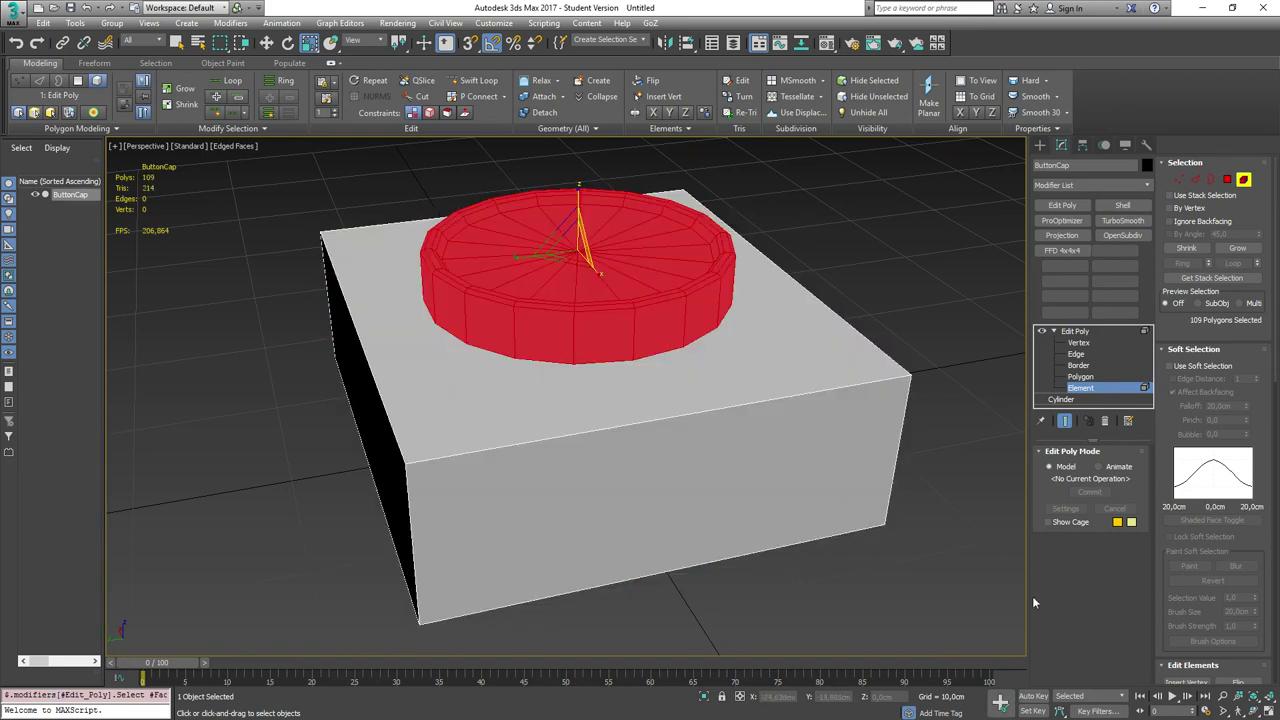
scroll(1208, 551, down, 10)
key(ctrl+a)
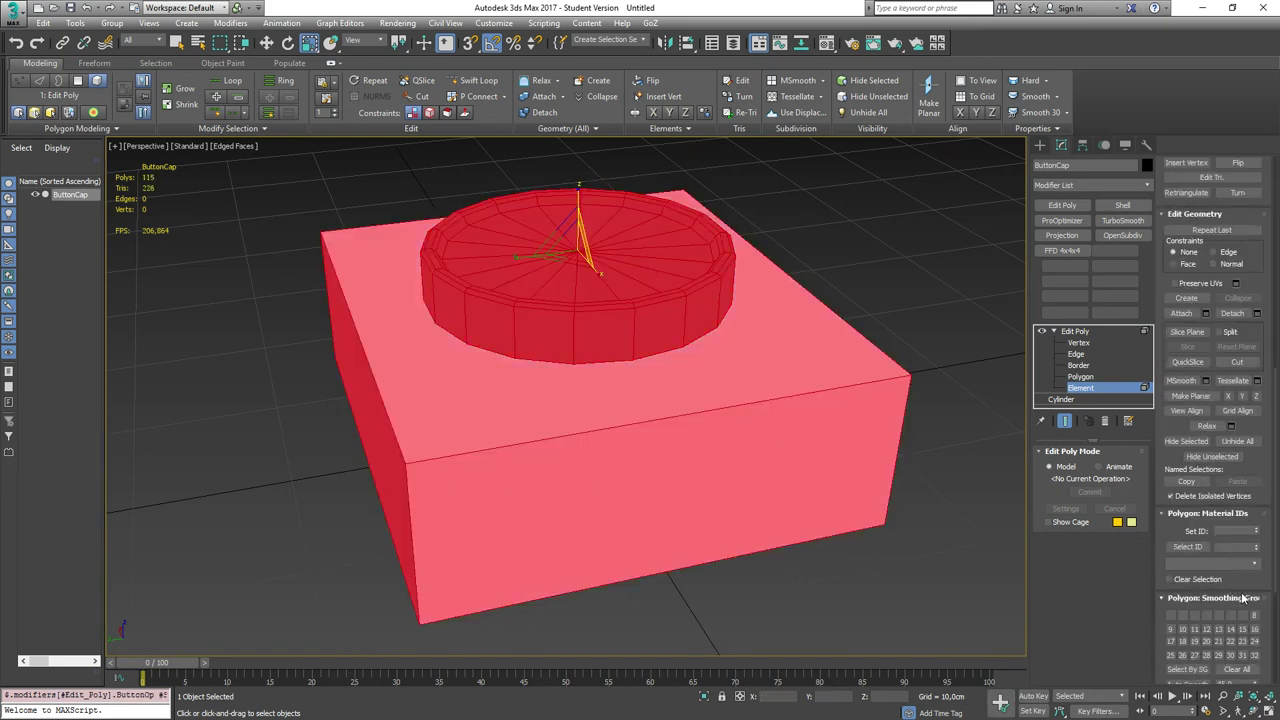
click(549, 417)
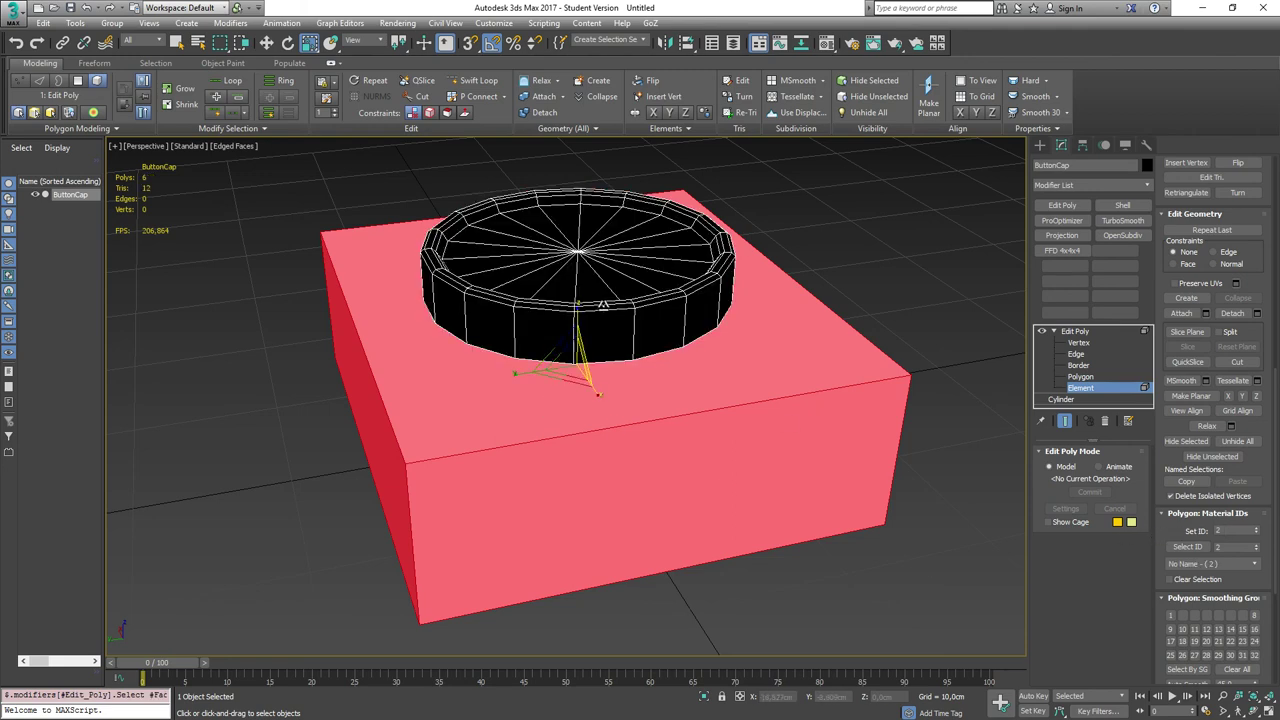
click(603, 306)
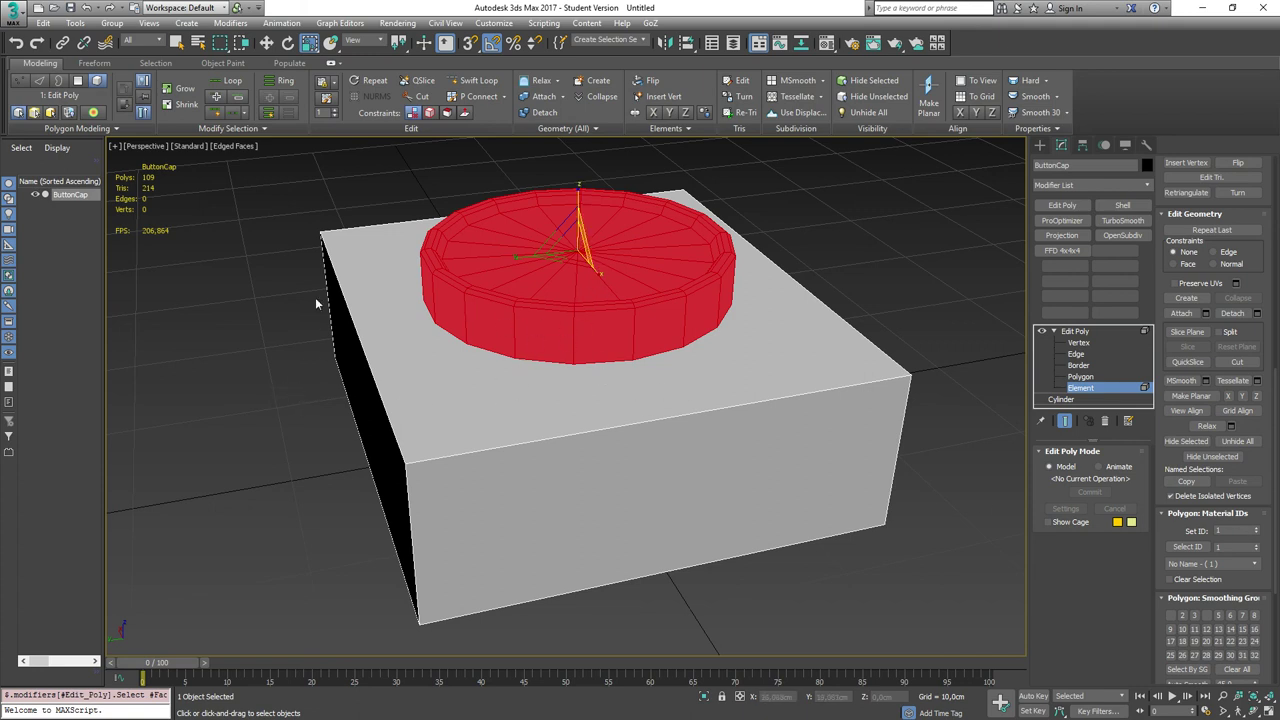
- Rename the button cap object to ButtonPanel
click(15, 14)
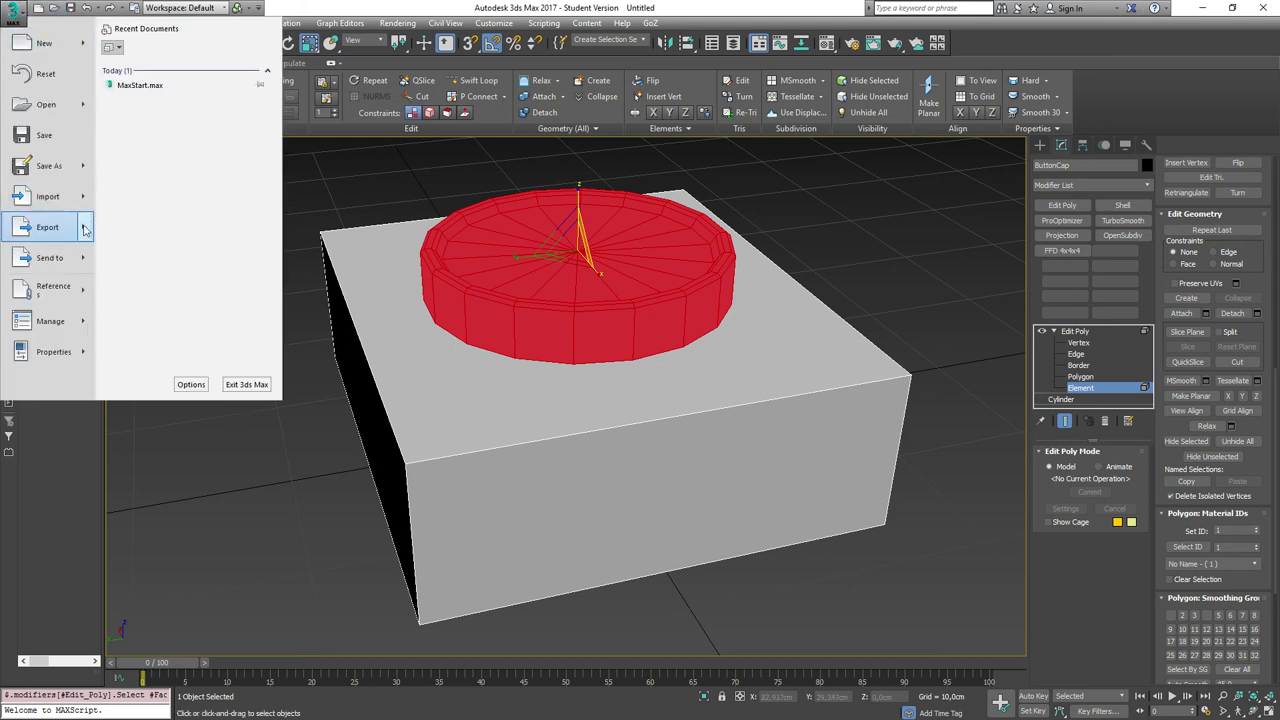
mouse_move(75, 227)
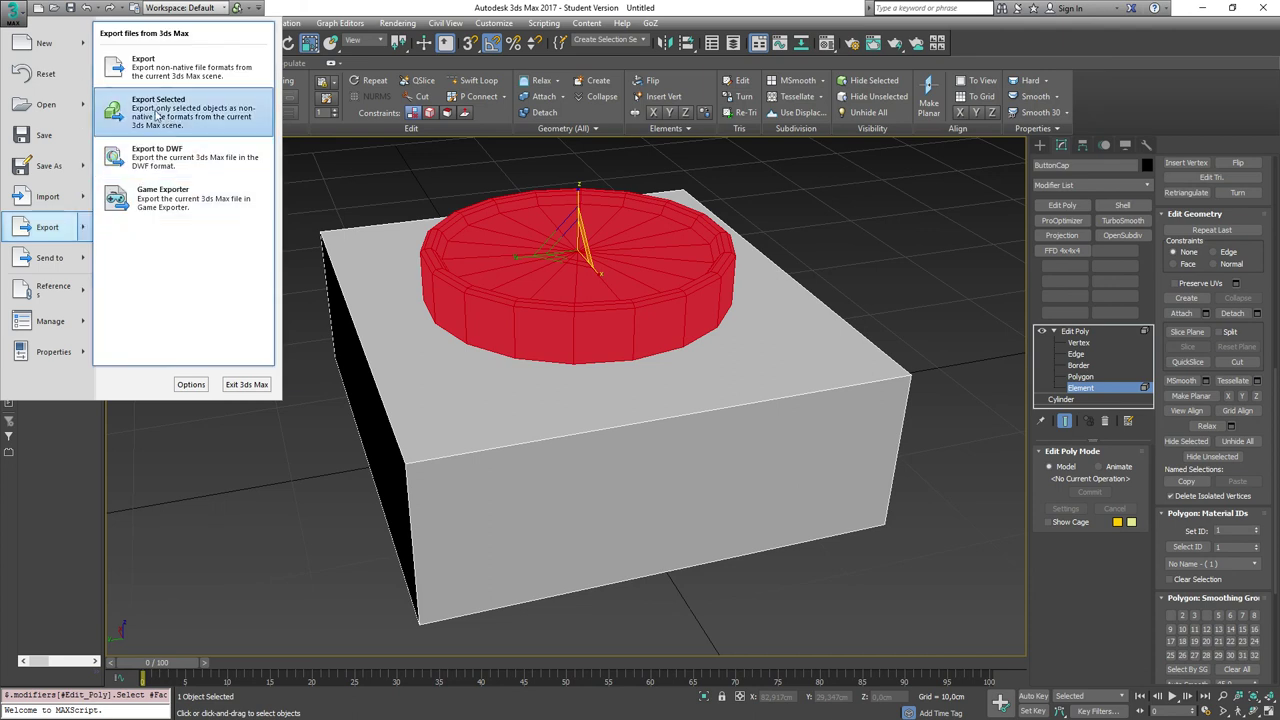
click(305, 415)
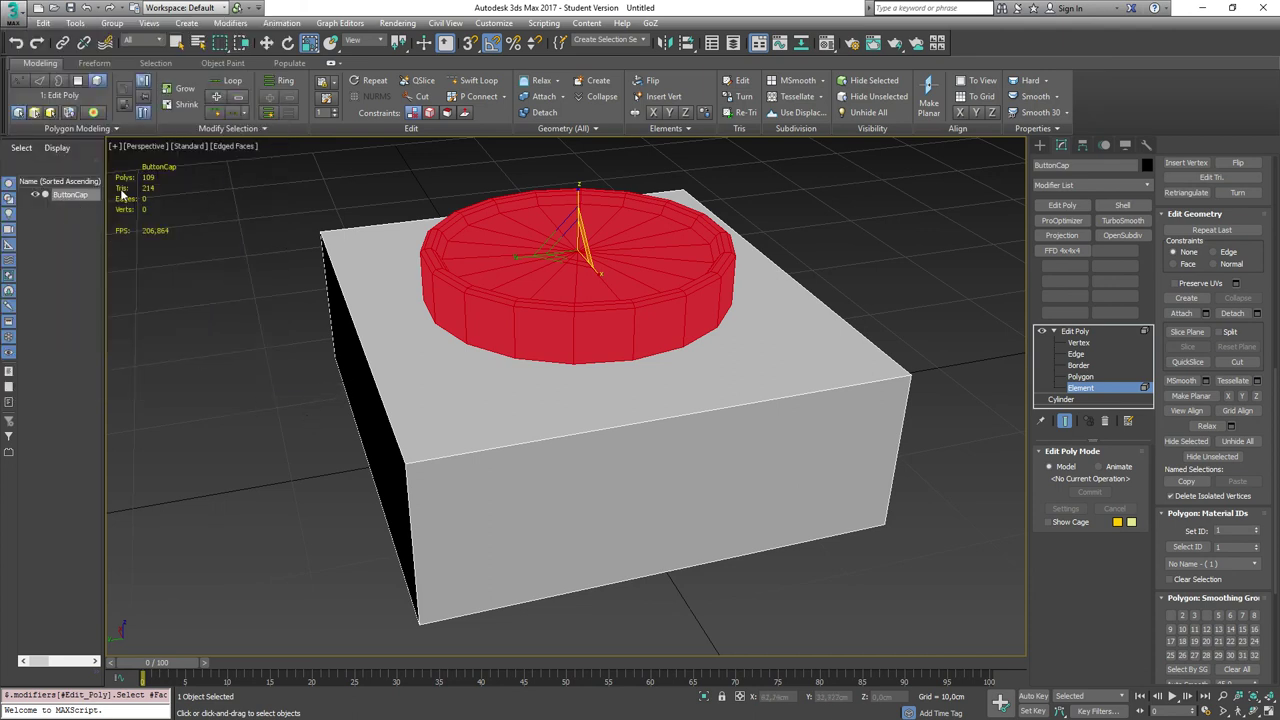
click(14, 14)
click(364, 133)
click(85, 198)
key(End)
key(BackSpace)
key(BackSpace)
key(BackSpace)
text(Panel)
key(Return)
- Export the selected mesh to the Desktop as ButtonPanel in FBX format
click(14, 13)
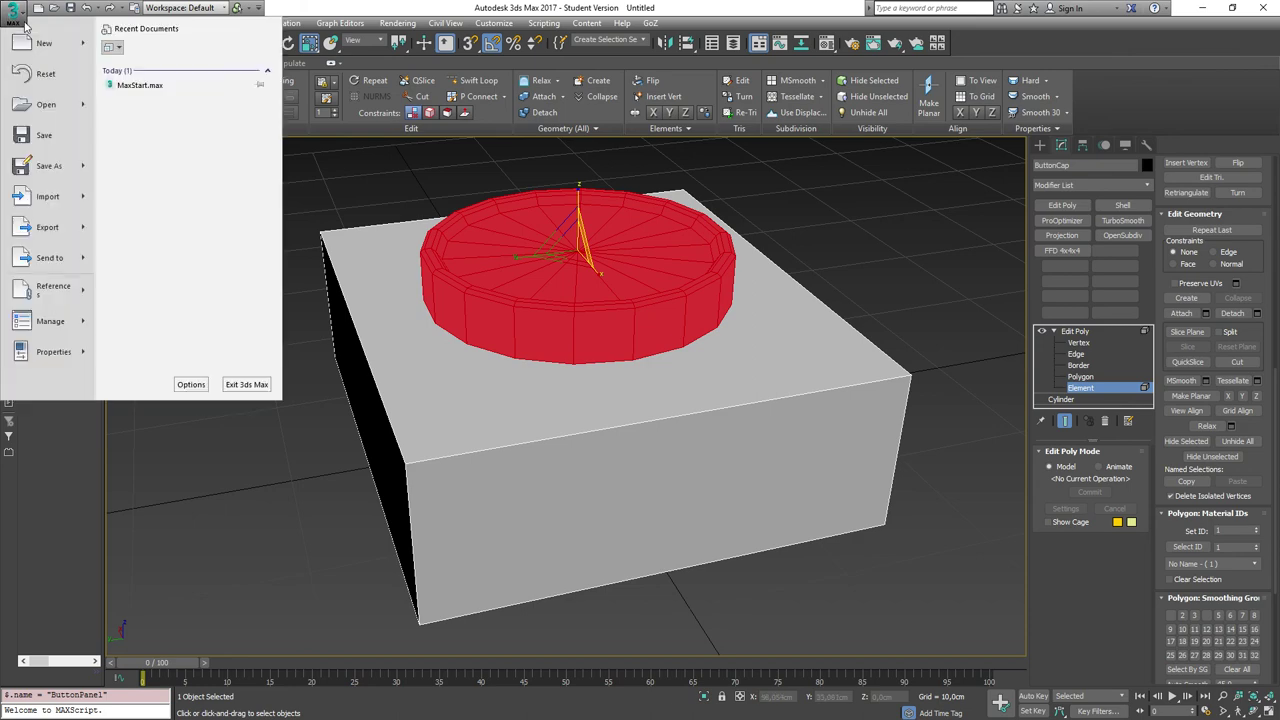
mouse_move(85, 233)
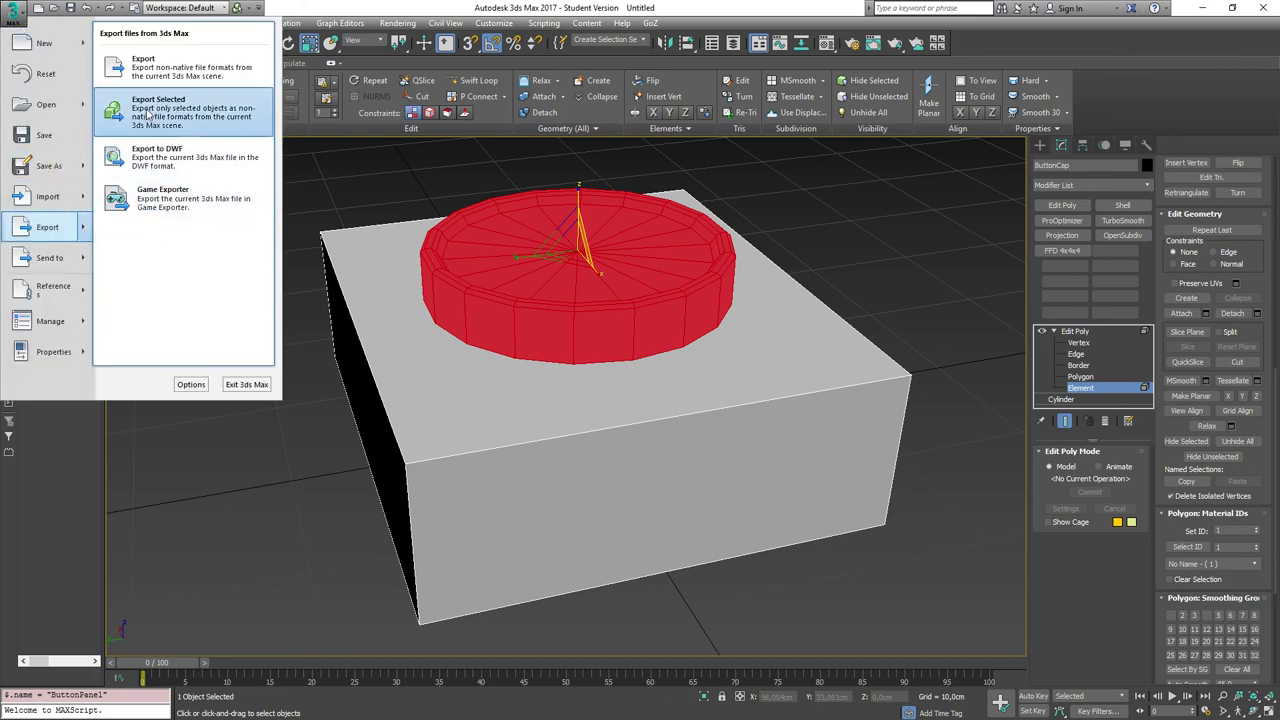
click(150, 105)
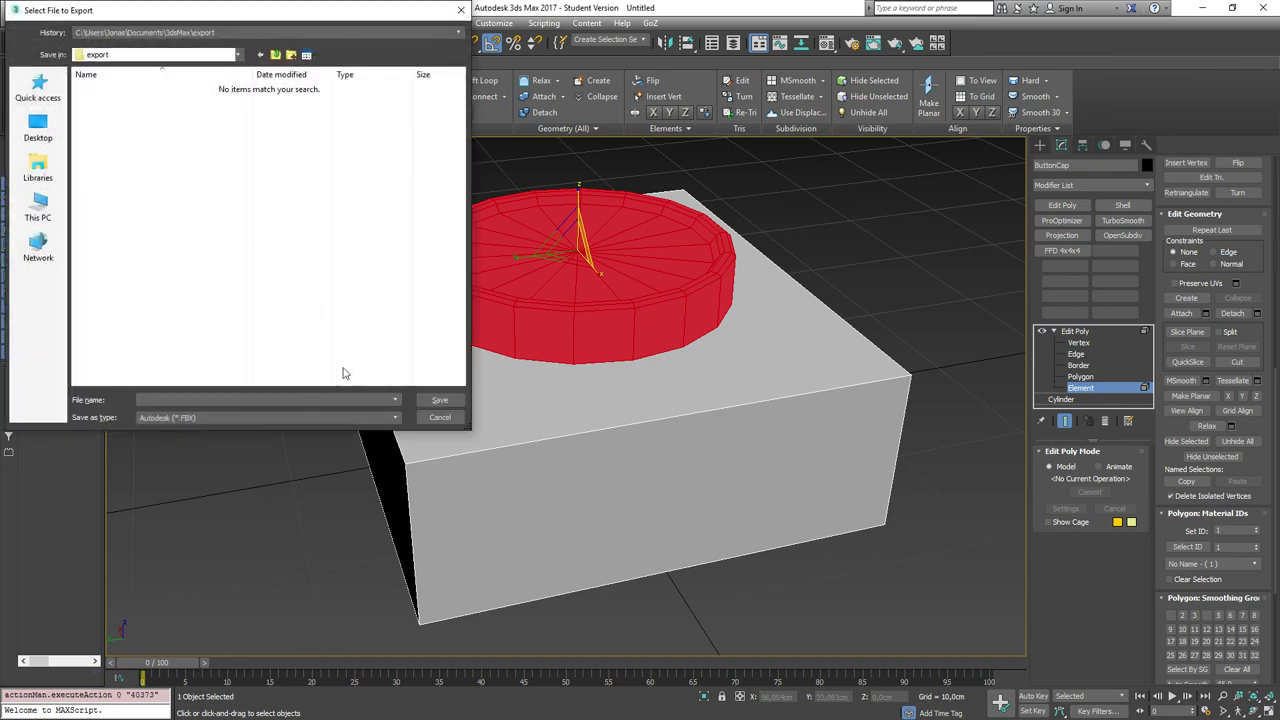
click(44, 130)
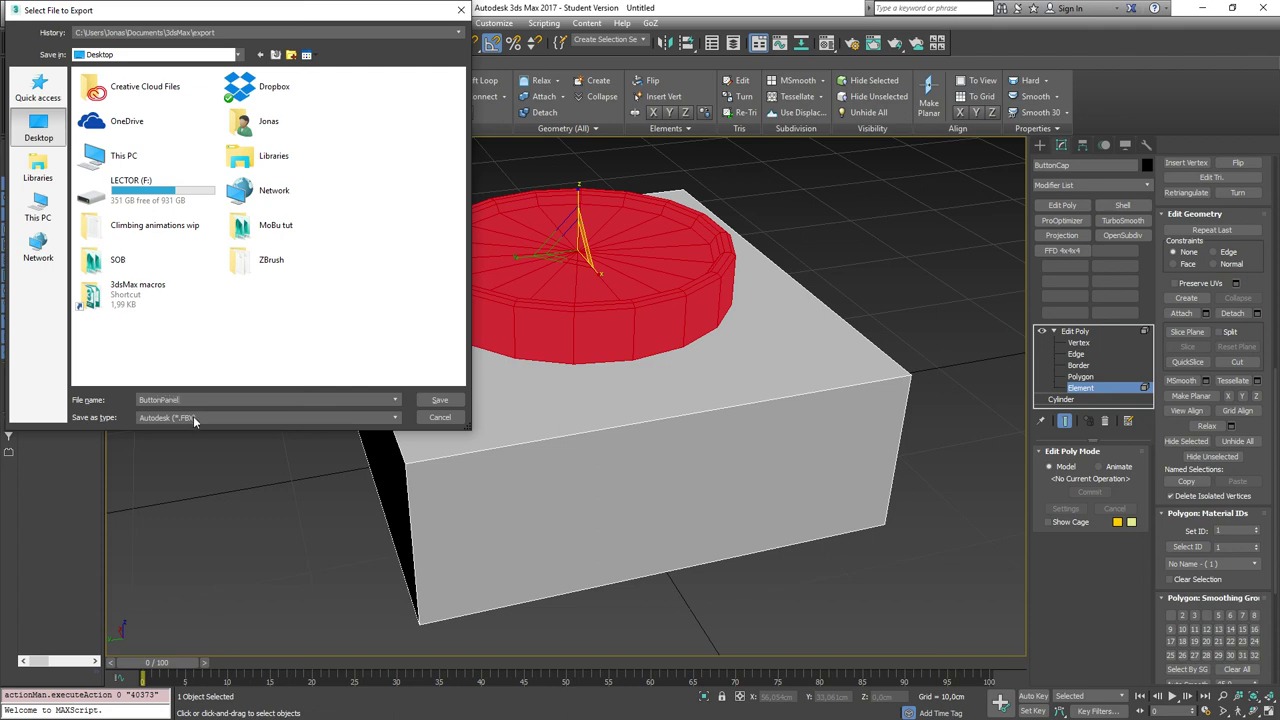
key(Return)
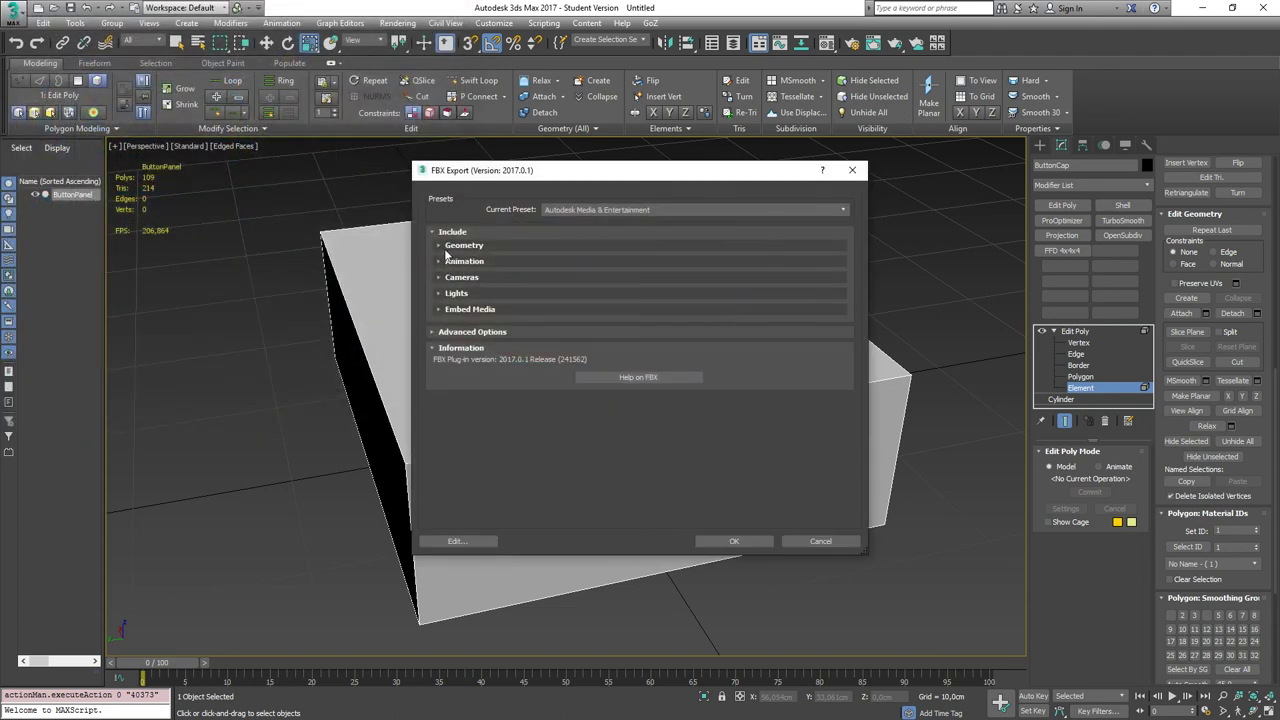
- Expand the FBX Export sections down to Advanced Options, Units and FBX File Format
click(440, 310)
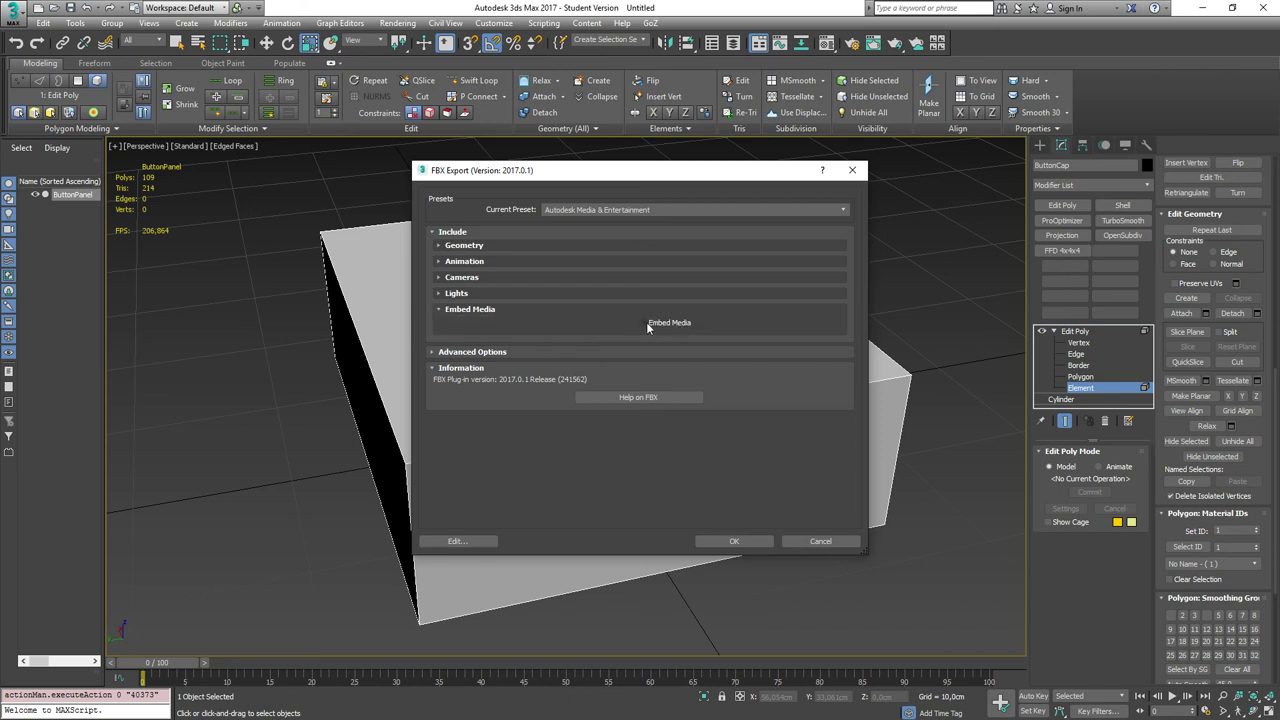
click(438, 296)
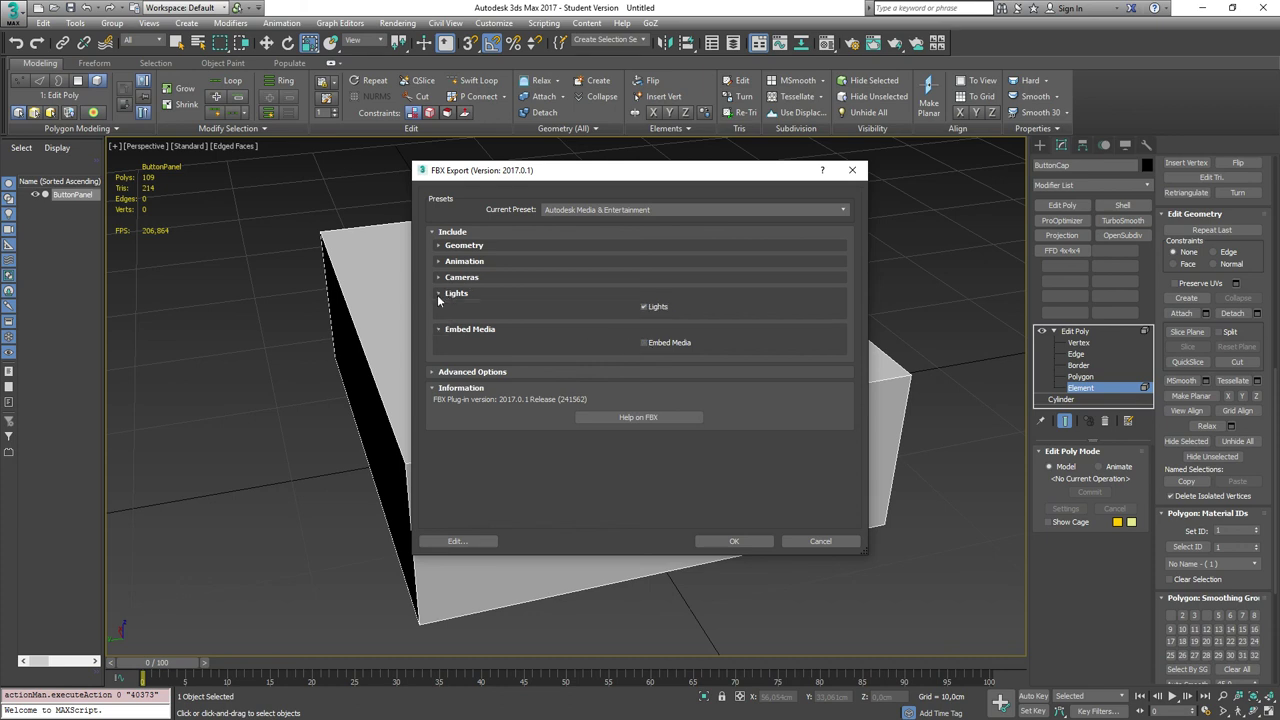
click(437, 281)
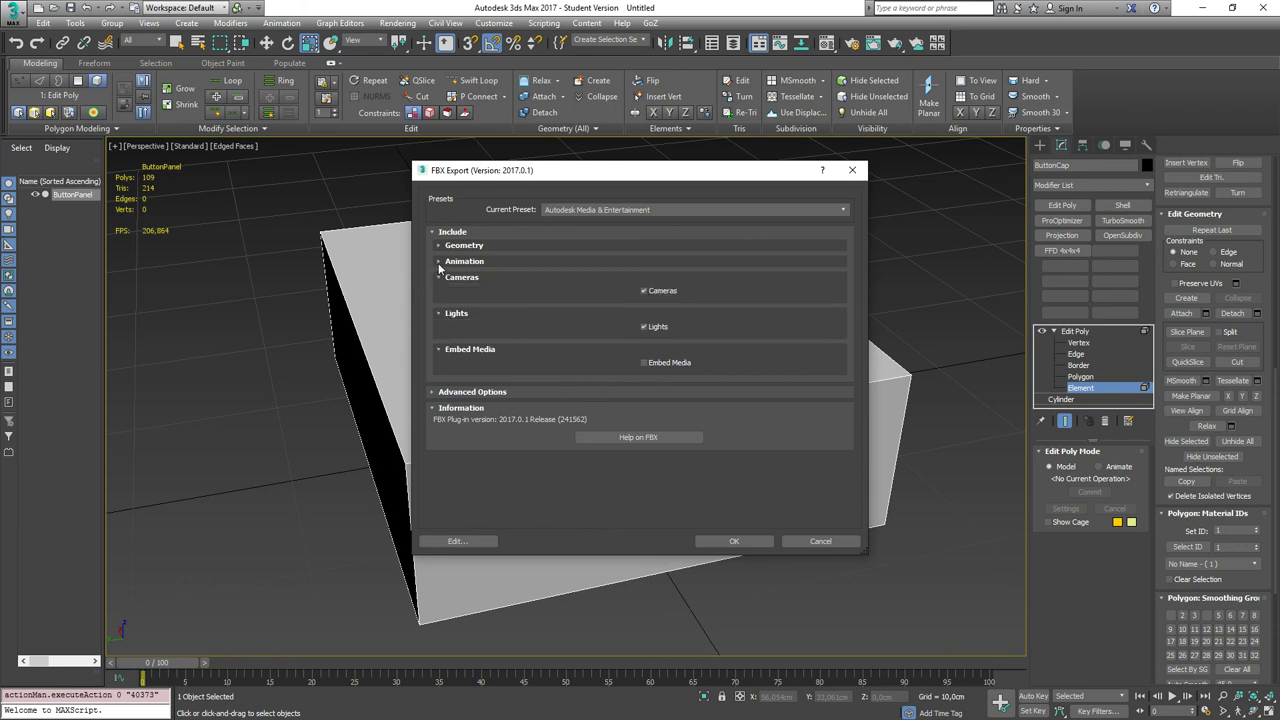
click(438, 263)
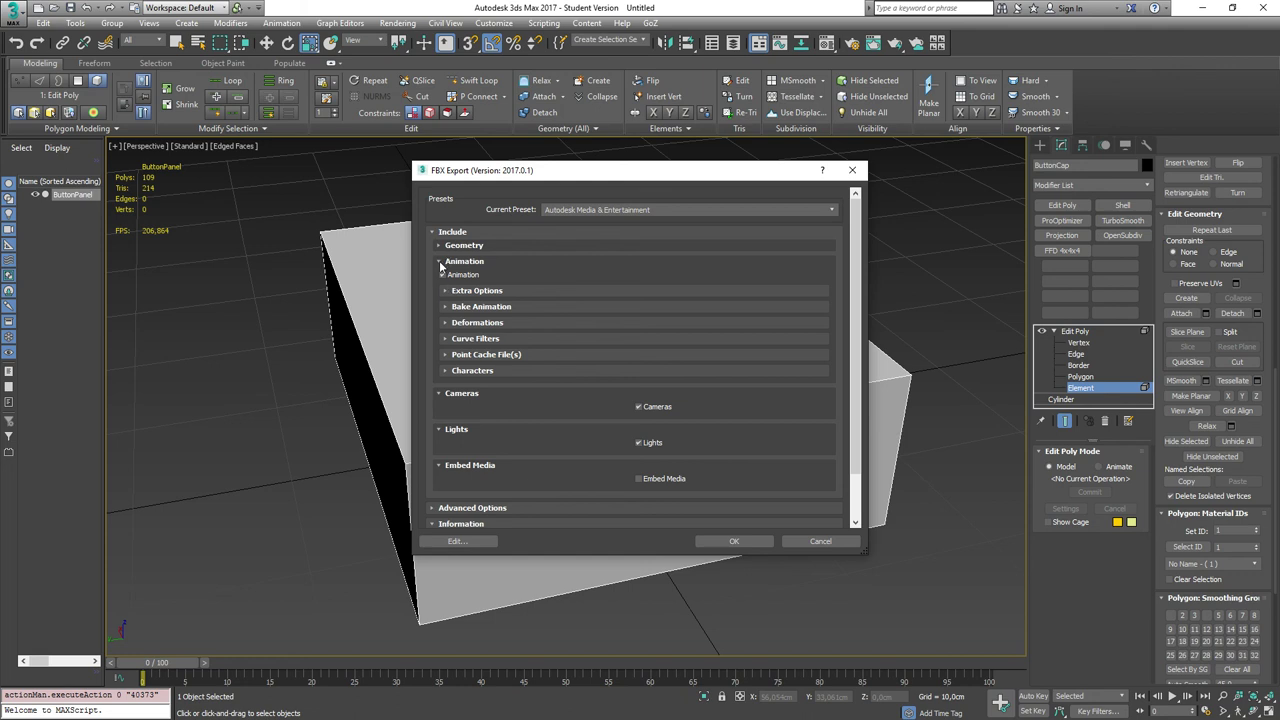
click(440, 262)
click(440, 278)
click(439, 294)
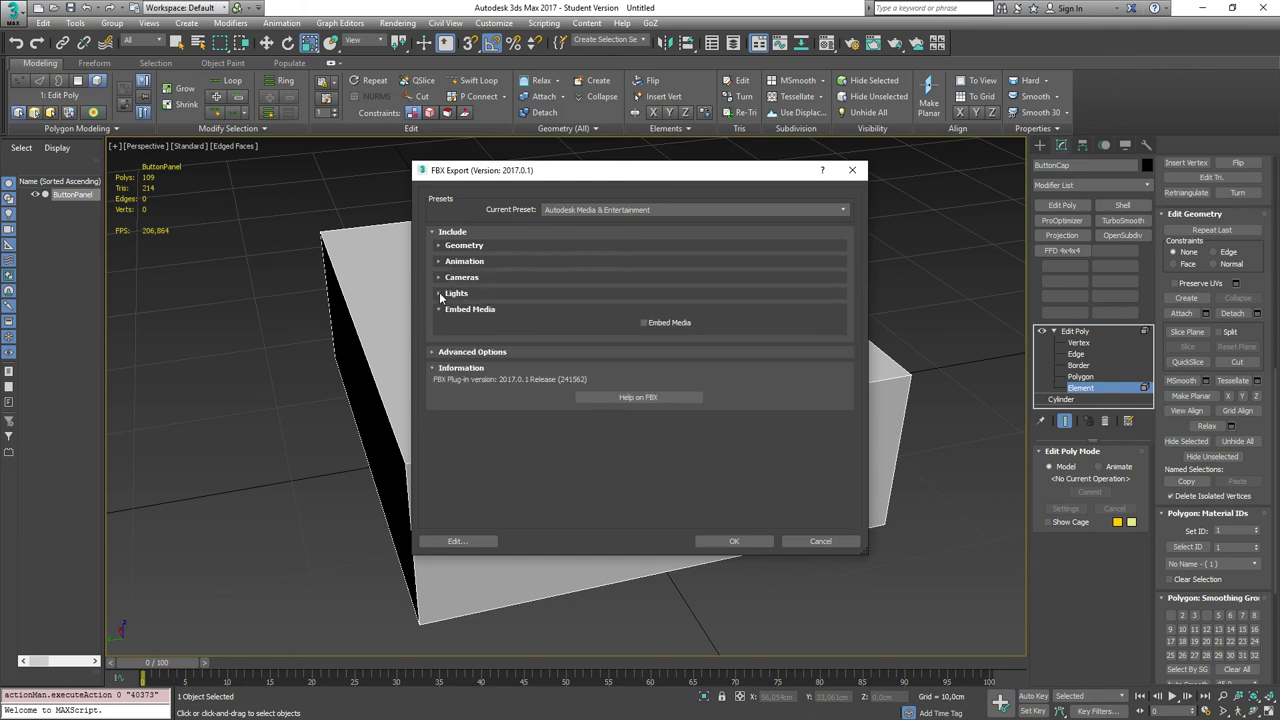
click(433, 353)
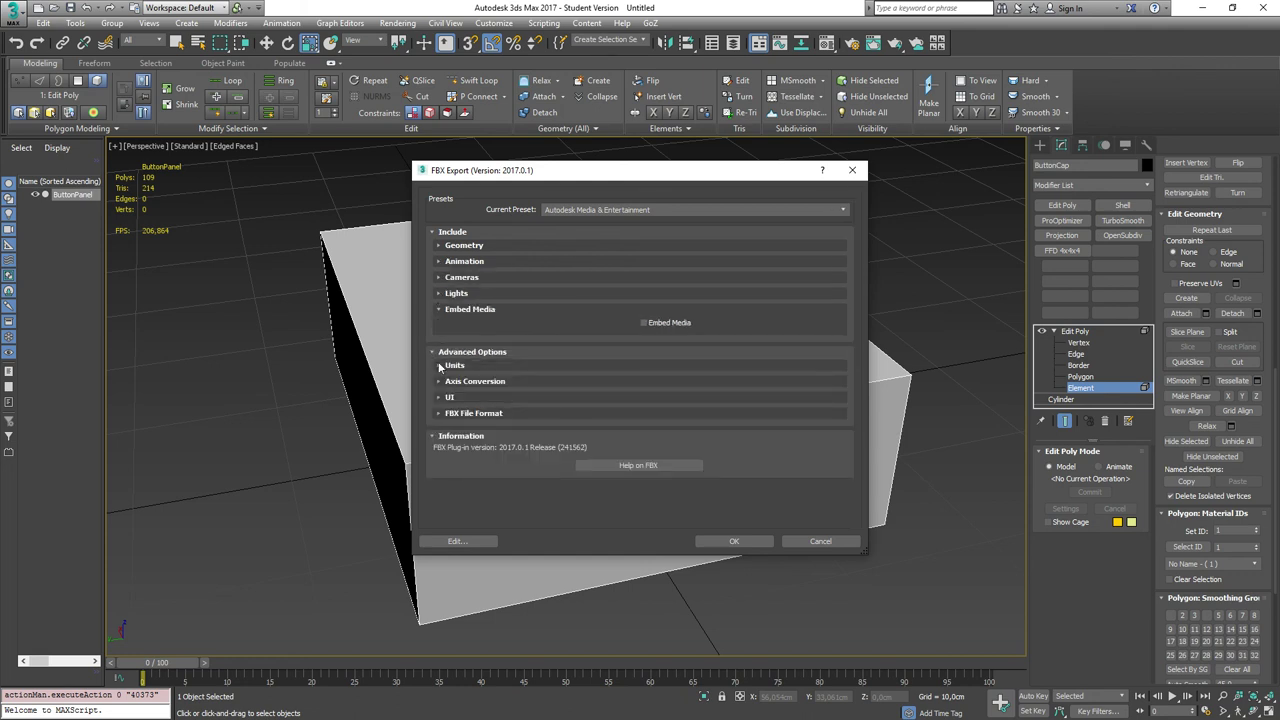
click(439, 366)
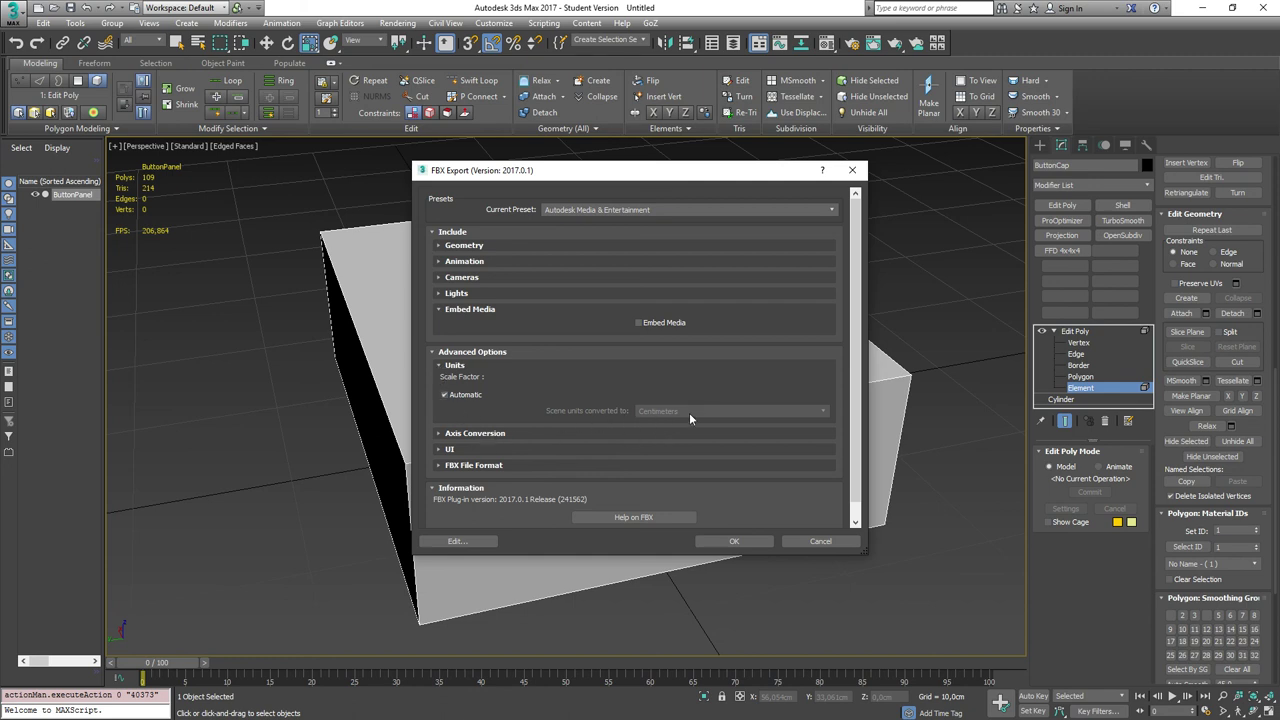
scroll(627, 445, down, 1)
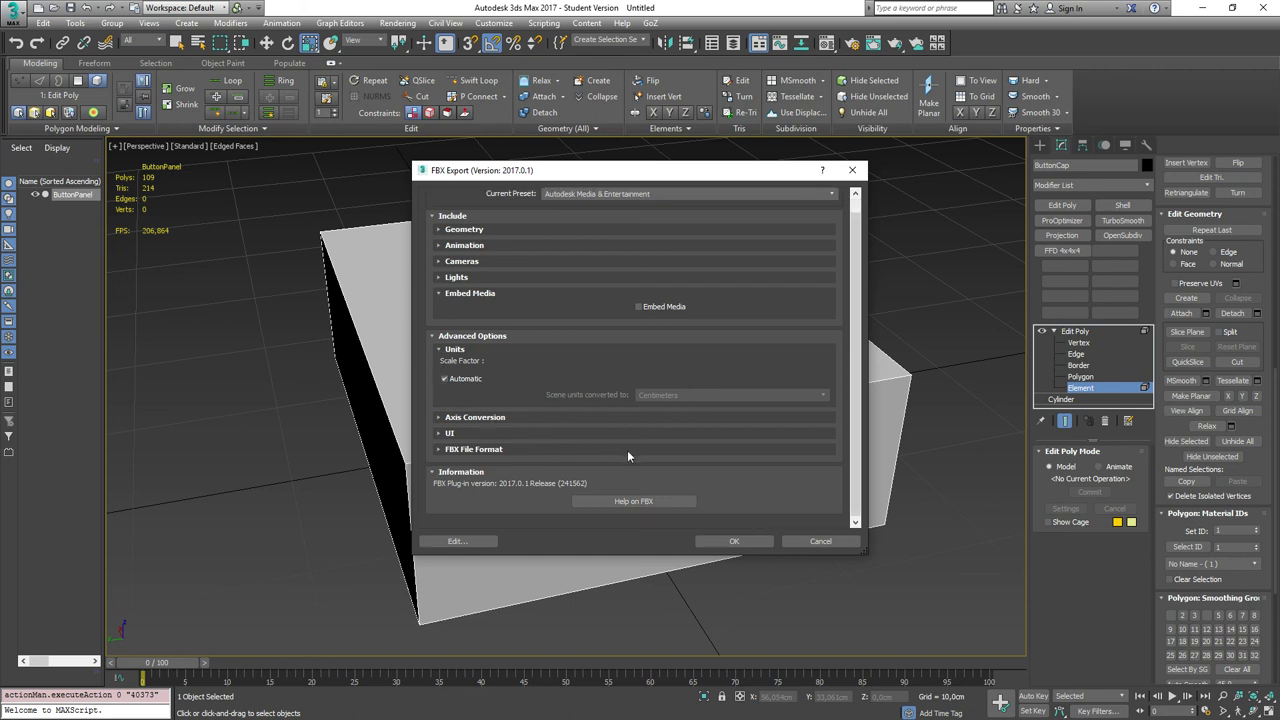
click(441, 450)
scroll(756, 472, up, 1)
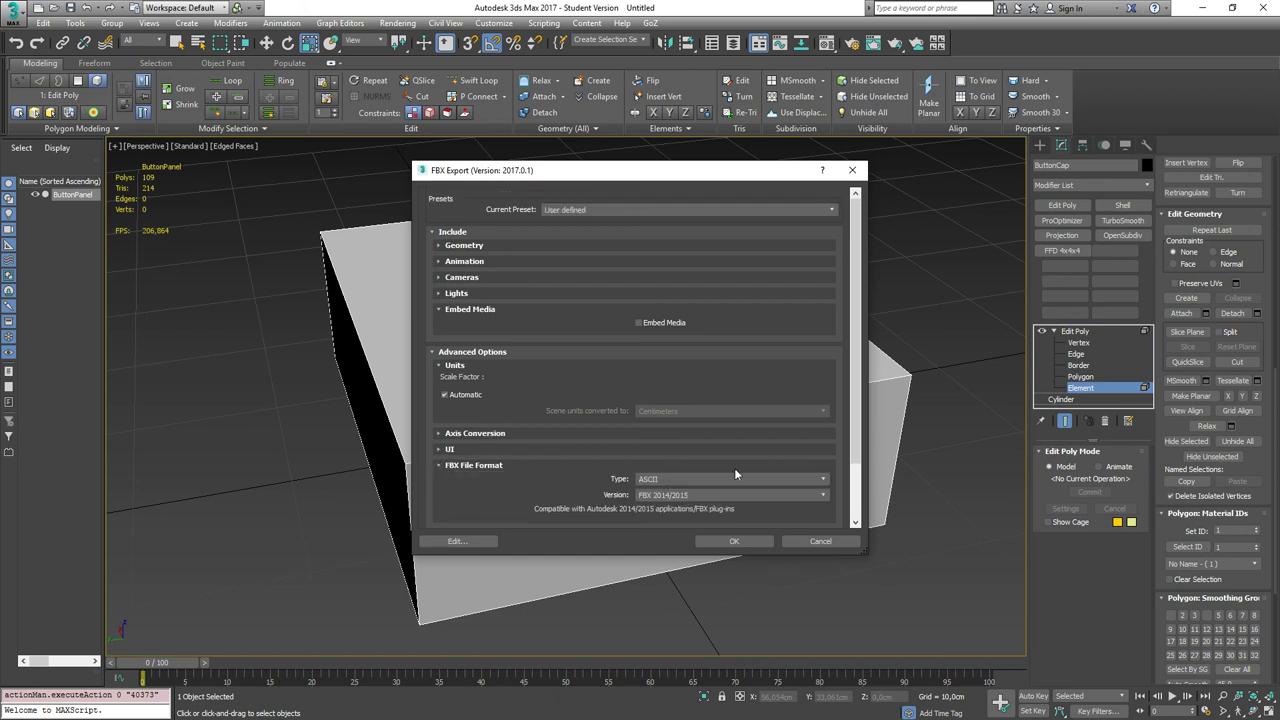
- Set the FBX type to Binary and version to FBX 2016/2017, then export
click(735, 478)
click(662, 489)
click(694, 496)
click(655, 514)
click(733, 541)
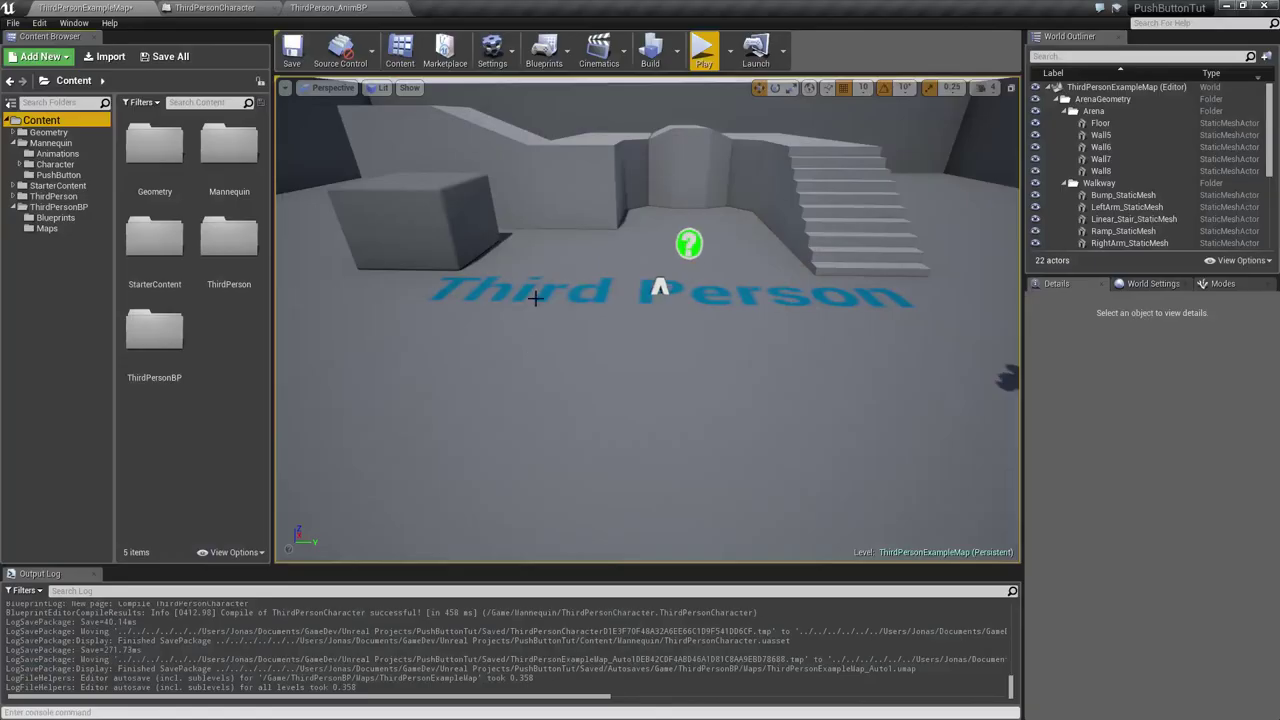
- Import ButtonPanel.FBX from the Desktop into the PushButton folder and select the new asset
click(60, 175)
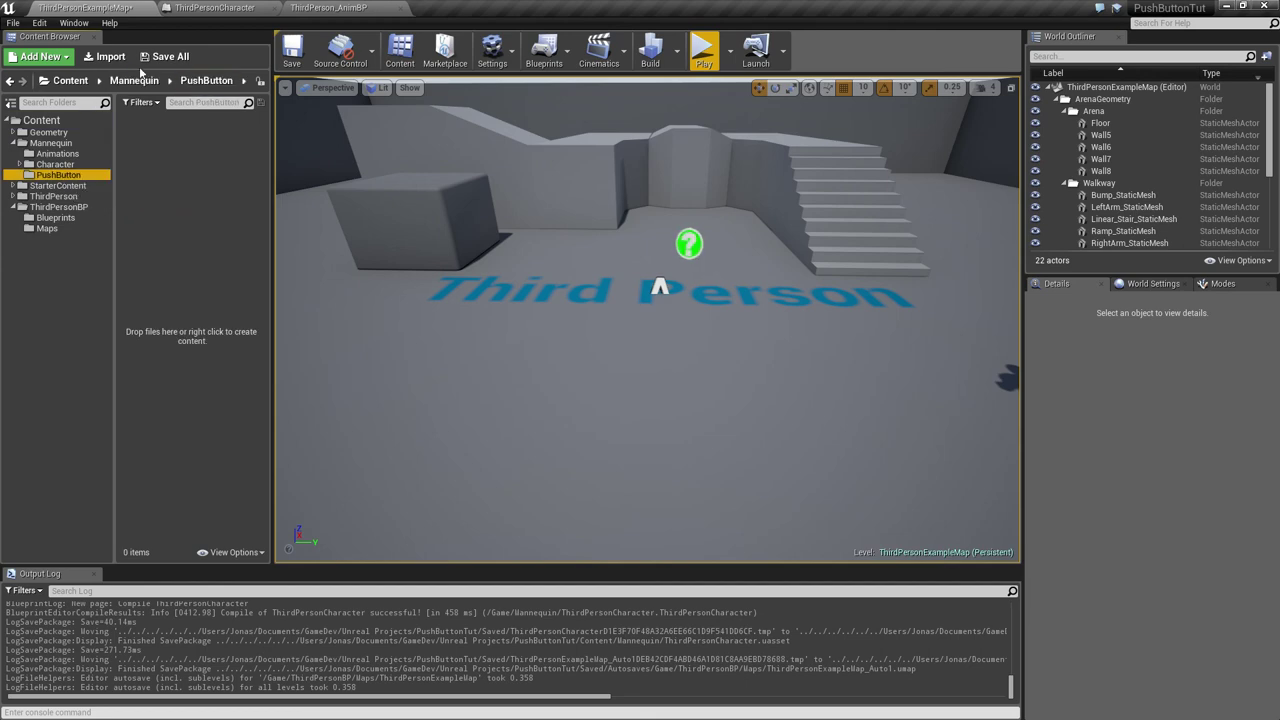
click(104, 56)
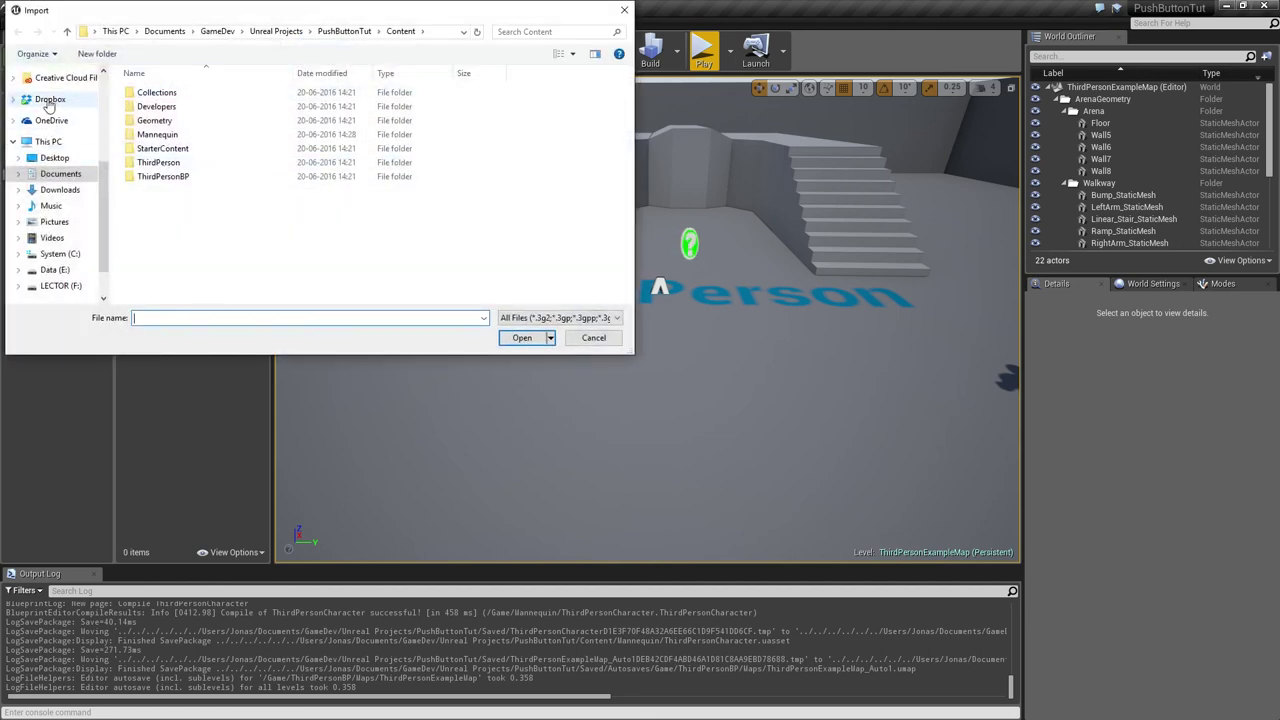
click(54, 158)
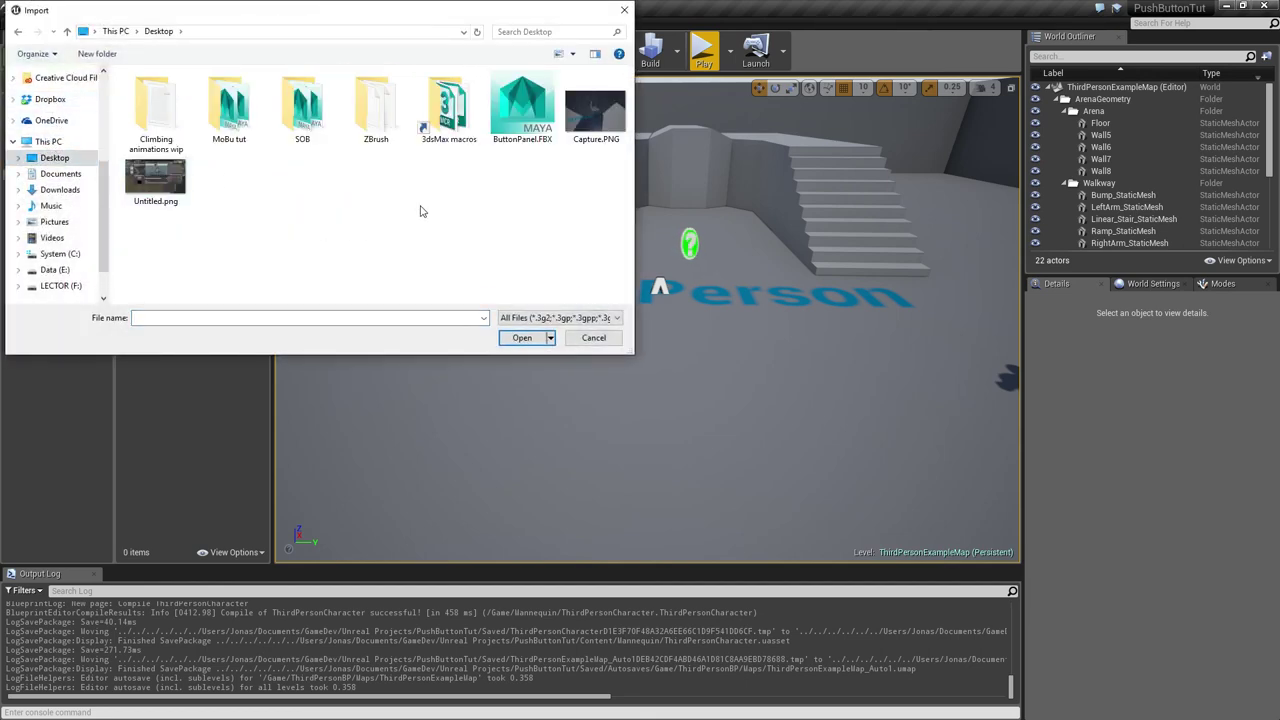
double_click(522, 108)
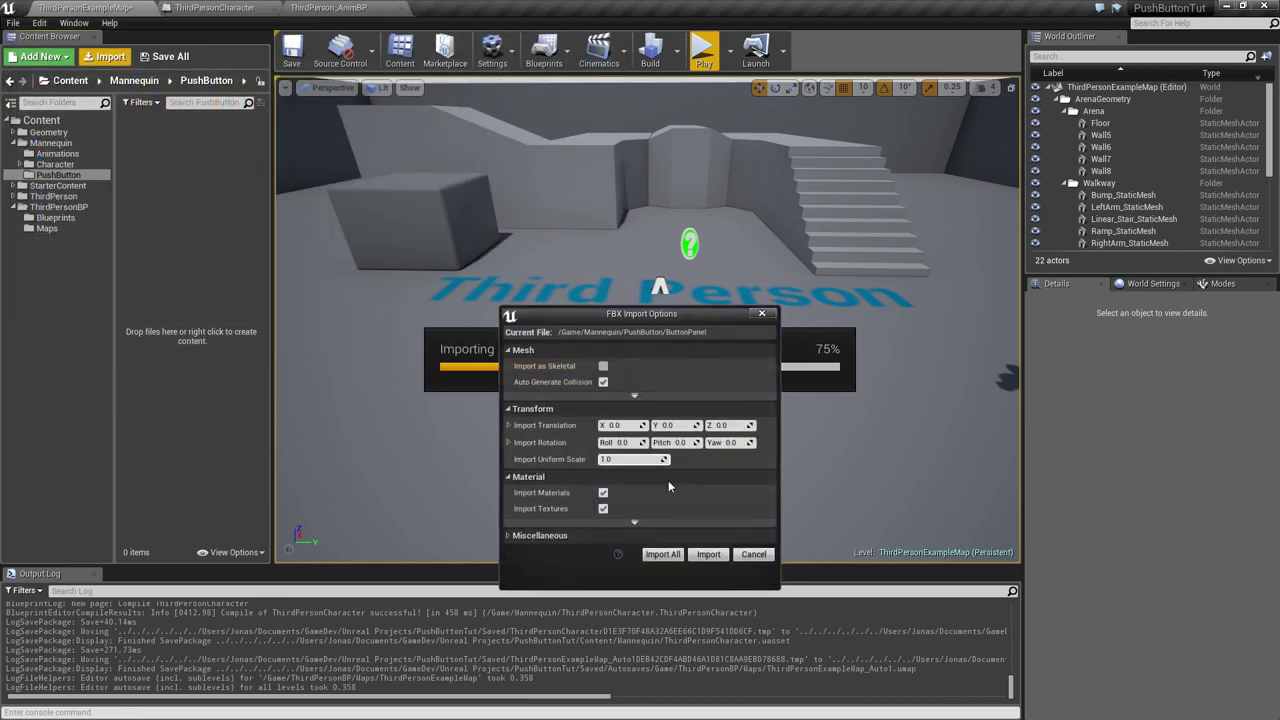
click(708, 554)
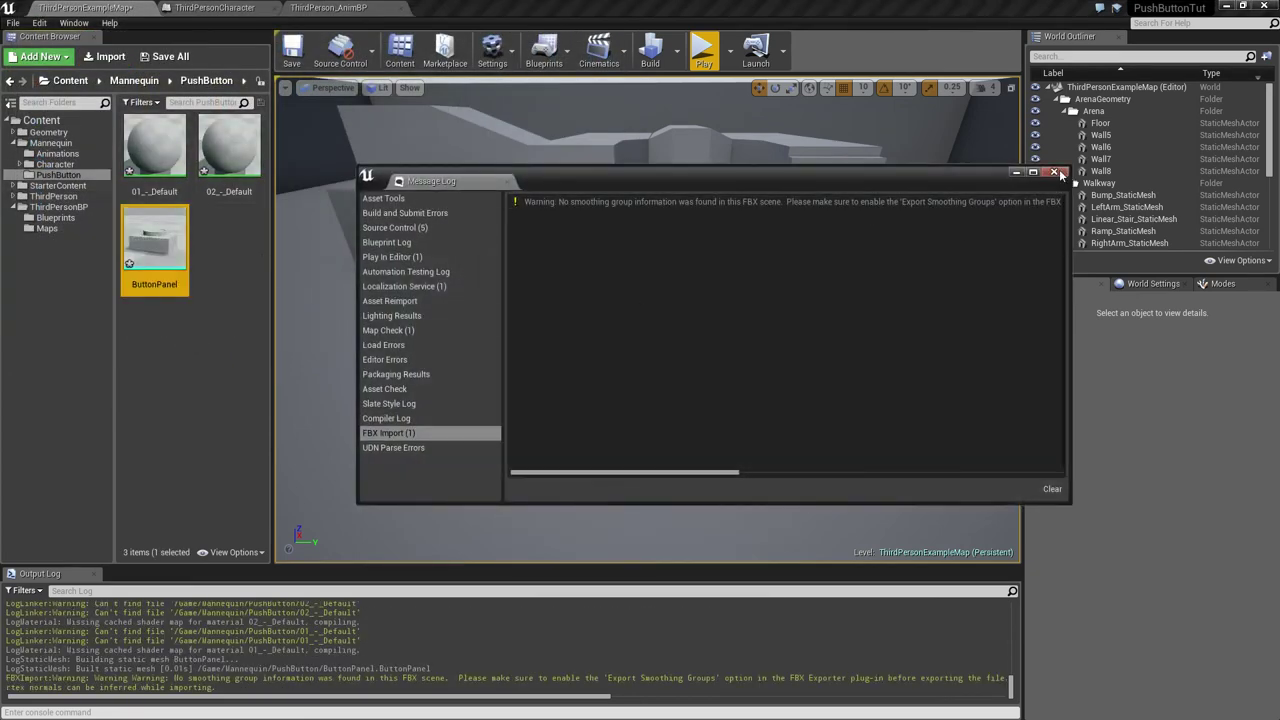
click(1053, 172)
click(205, 358)
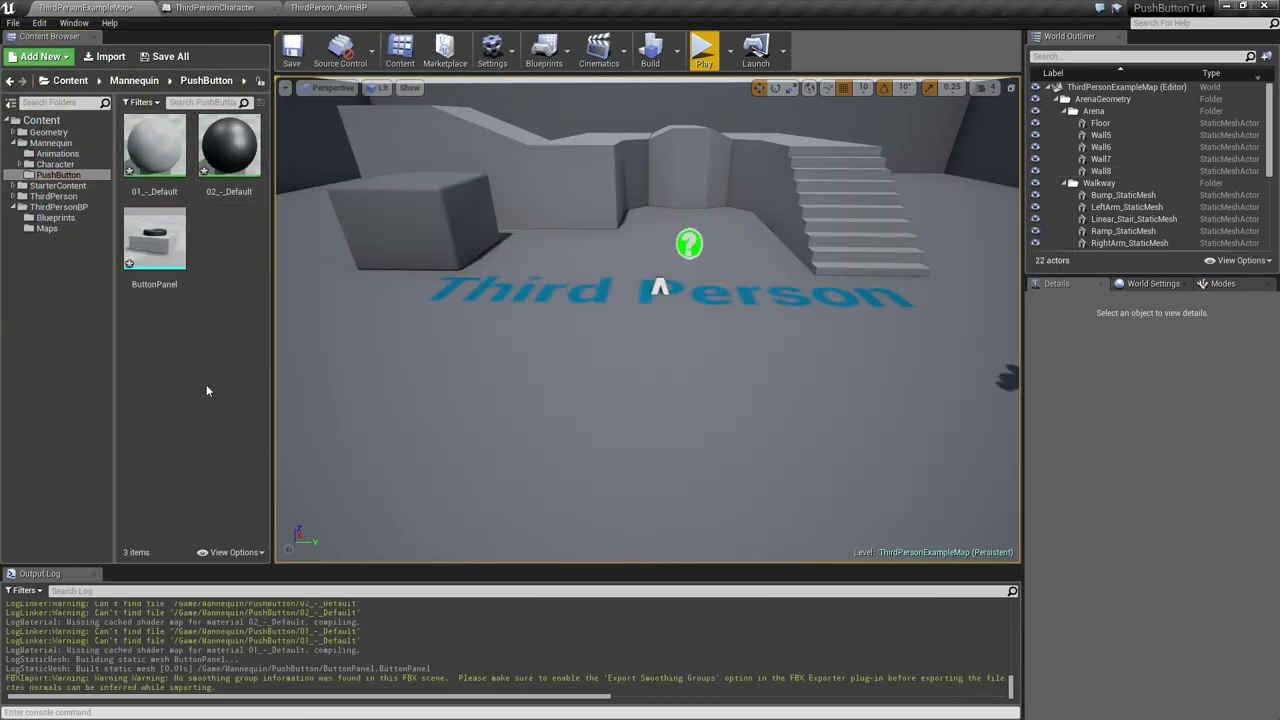
click(170, 265)
- Inspect ButtonPanel in the mesh editor, then drag it onto the level floor
double_click(170, 265)
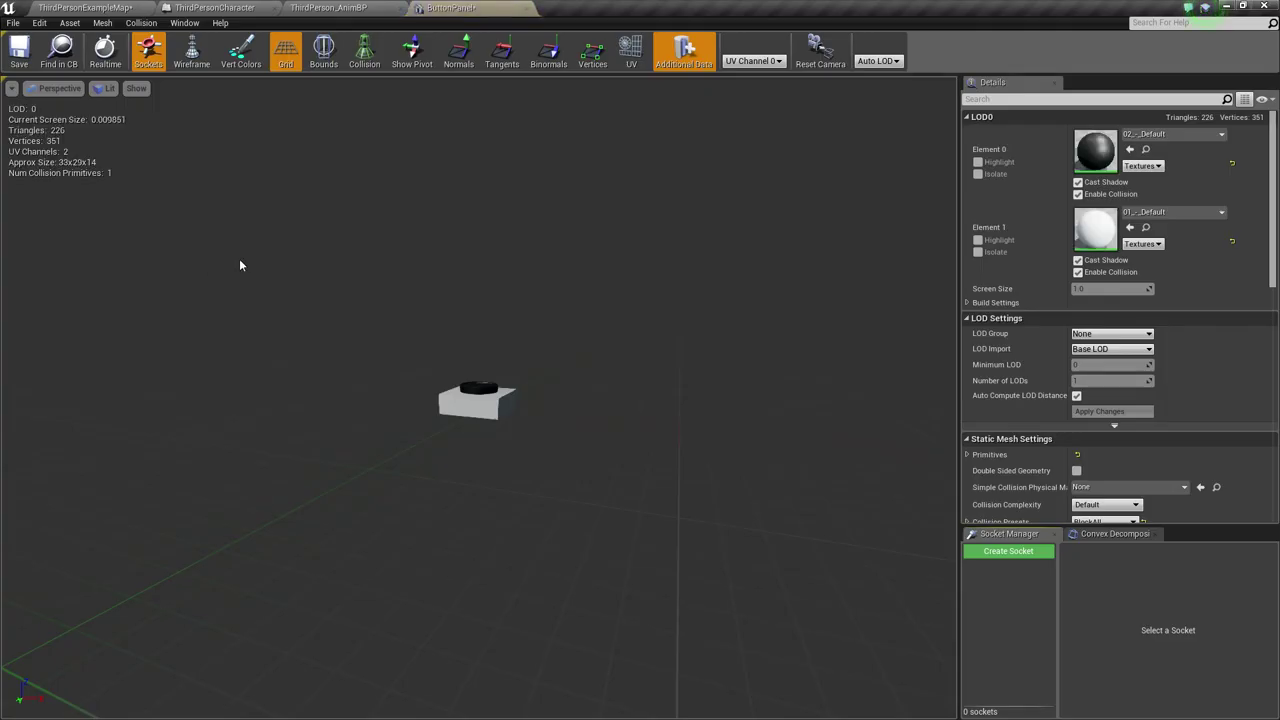
click(85, 7)
drag(175, 270, 577, 398)
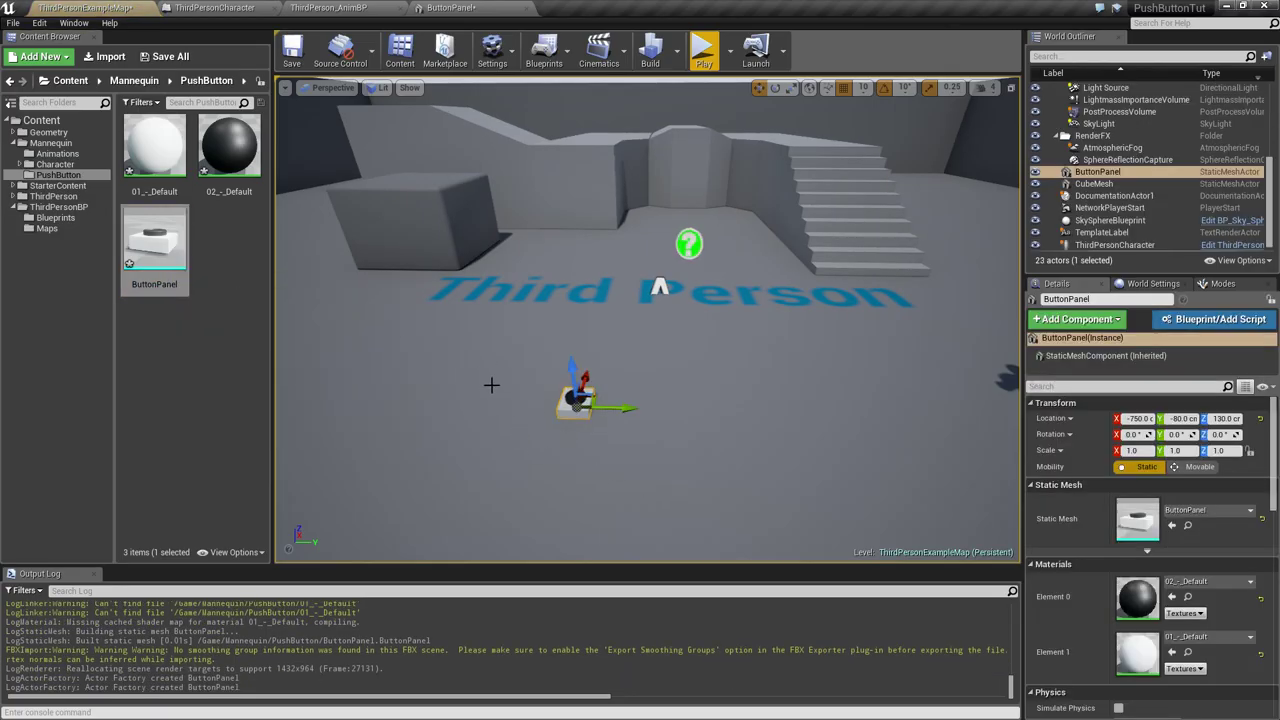
- Play-test the level, walking the character on and off the ButtonPanel, then stop
click(704, 50)
key(w)
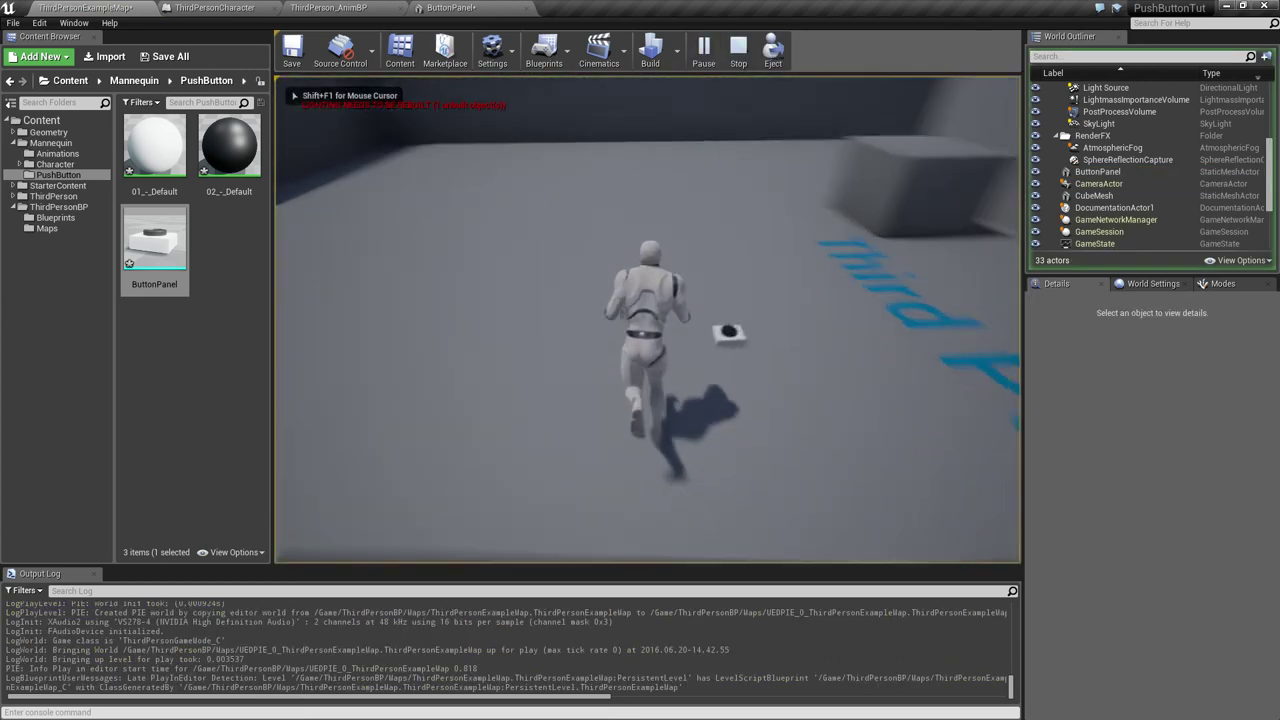
key(w)
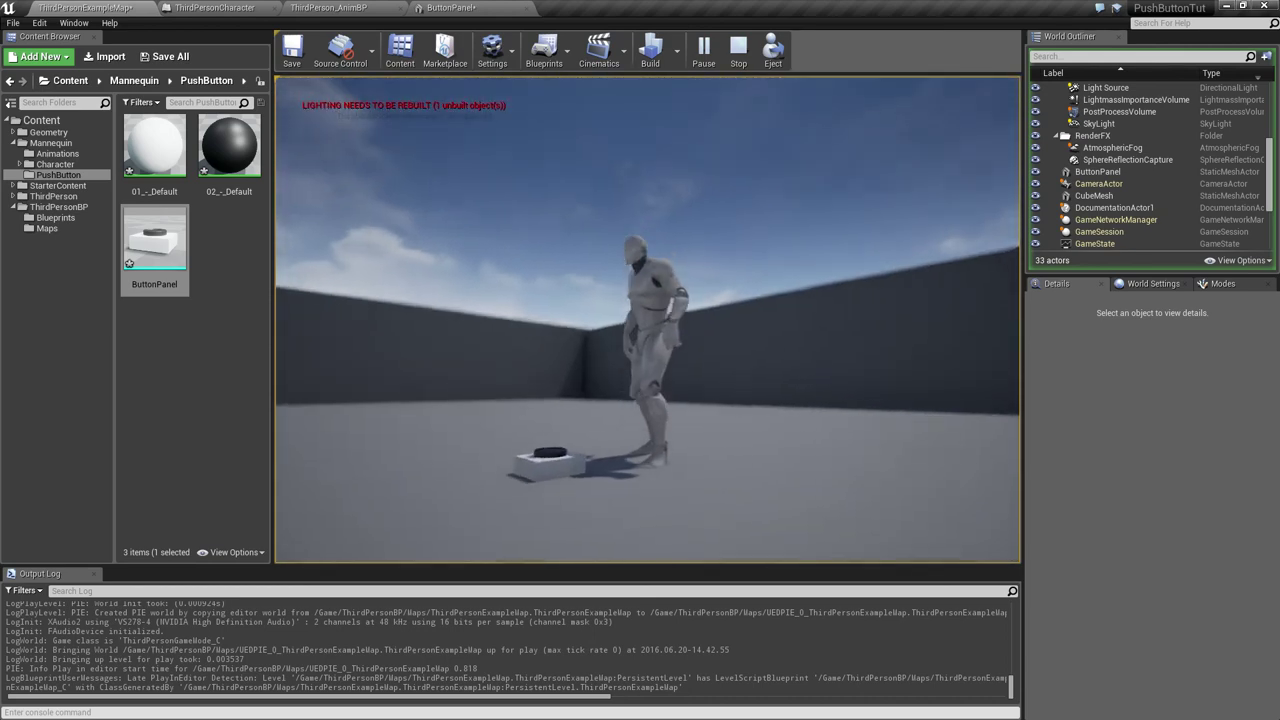
key(s)
key(w)
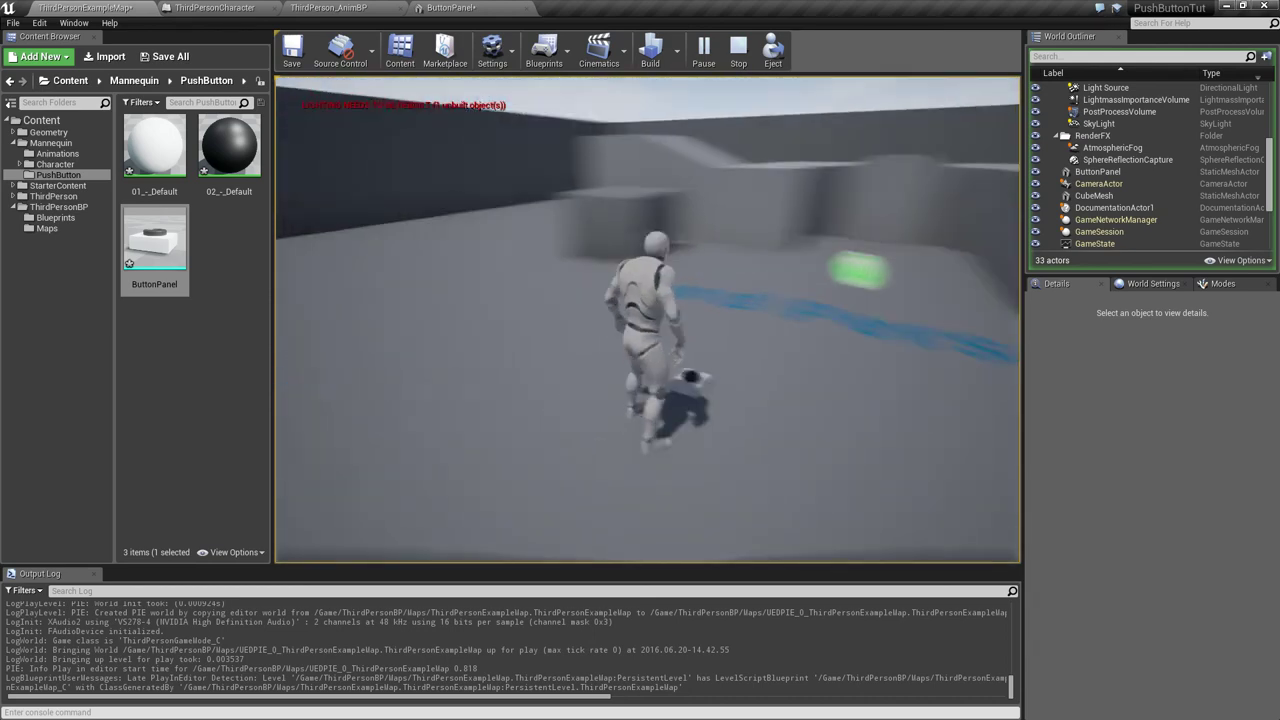
key(w)
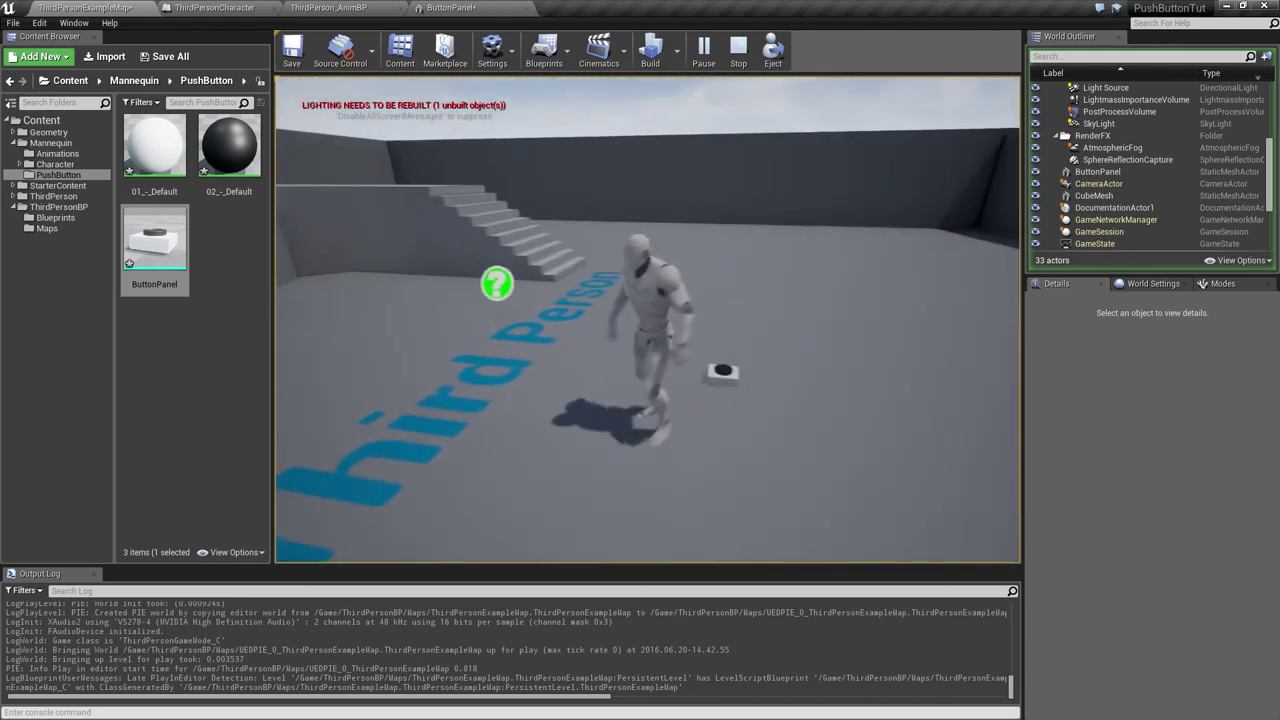
key(s)
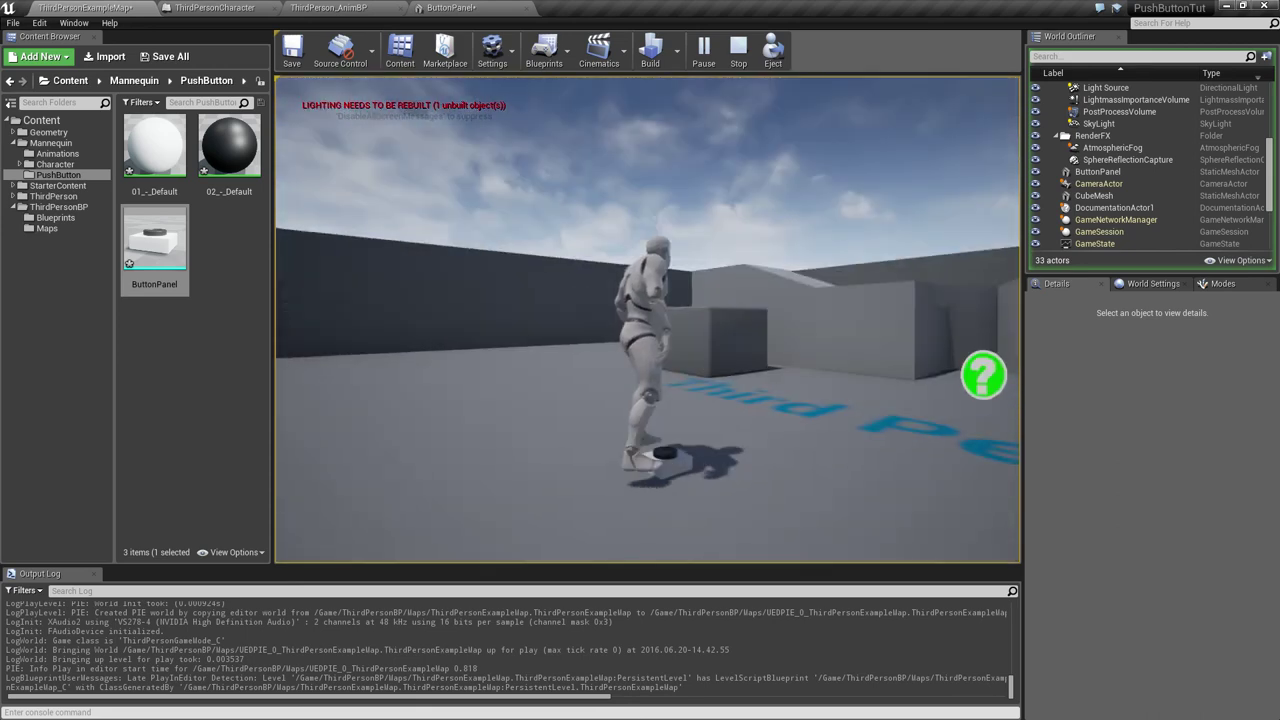
key(w)
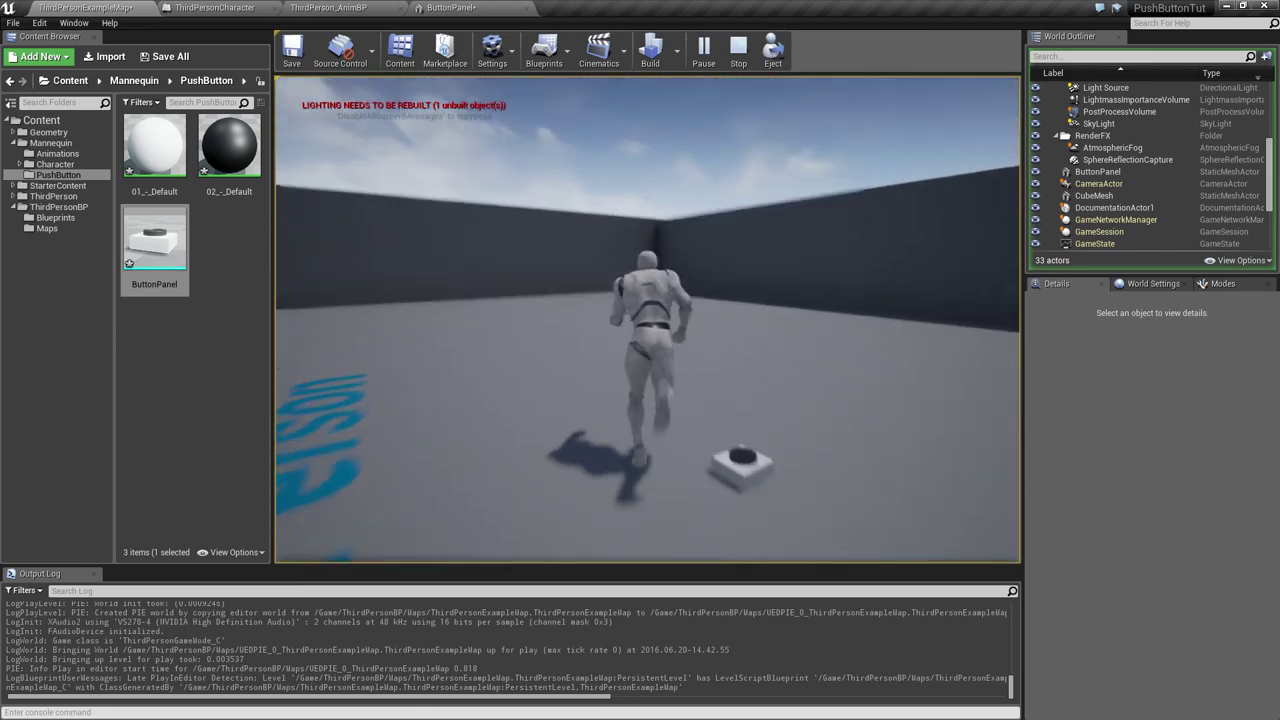
key(w)
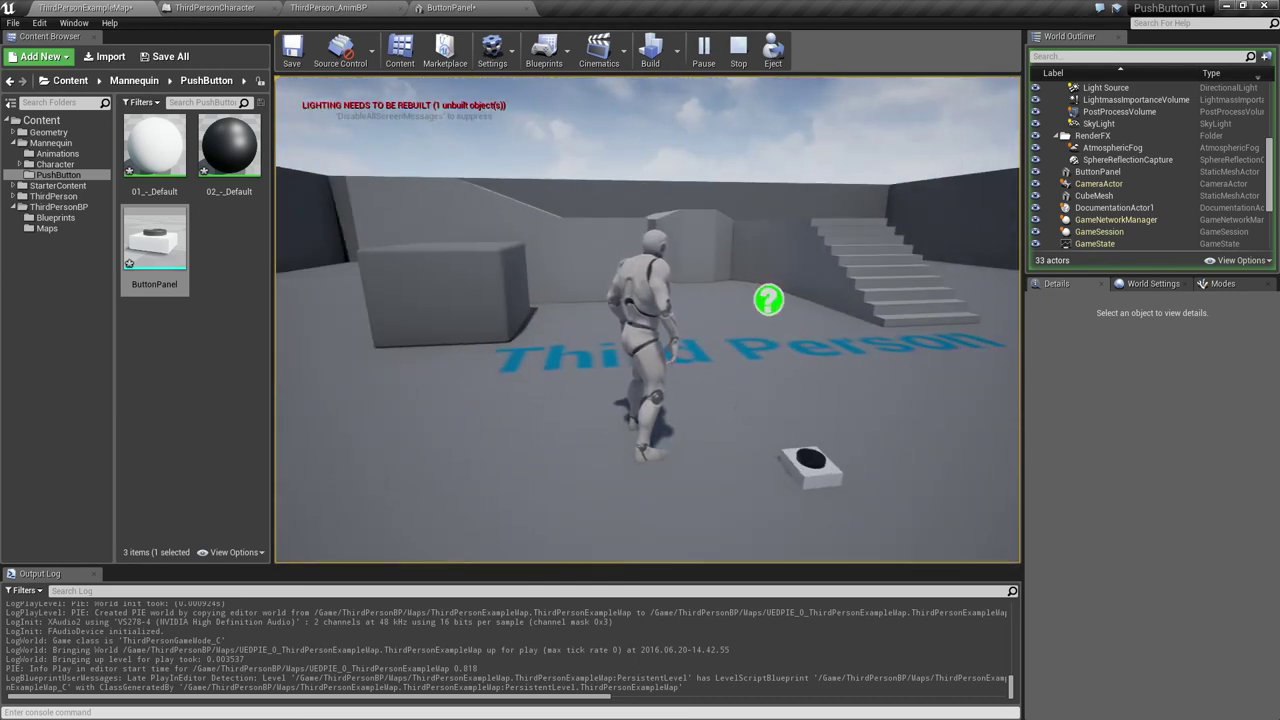
key(Escape)
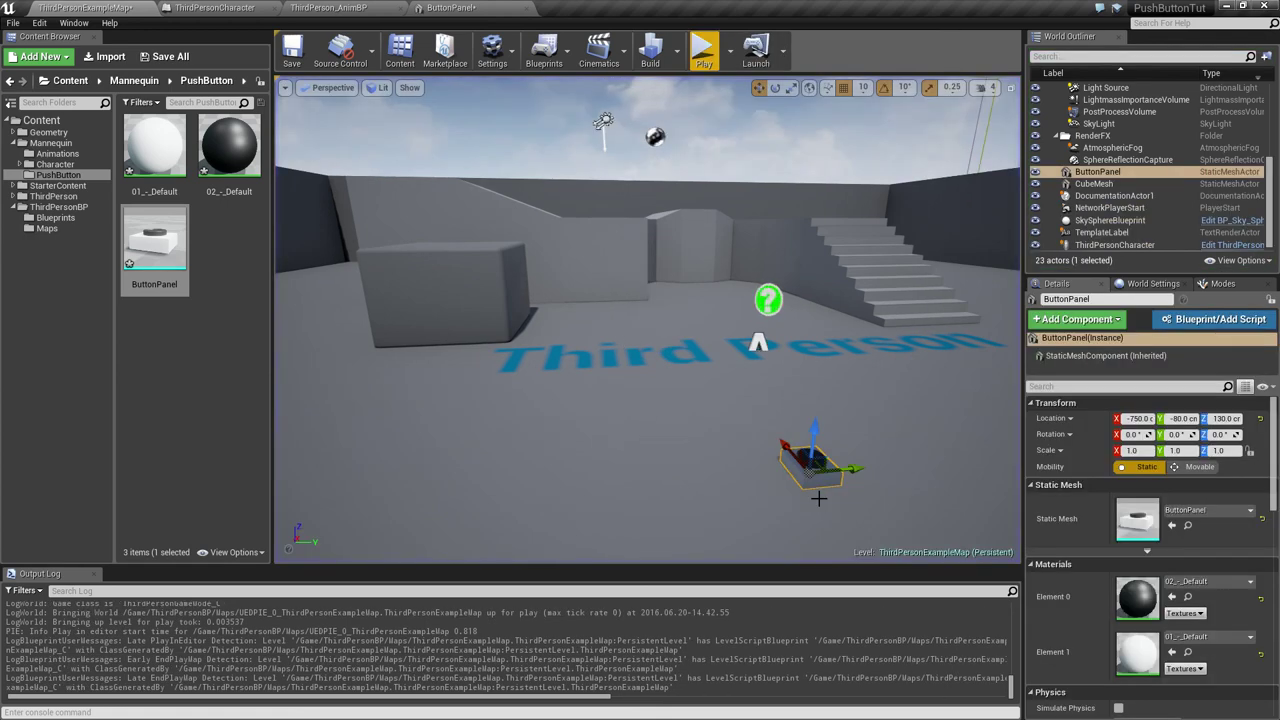